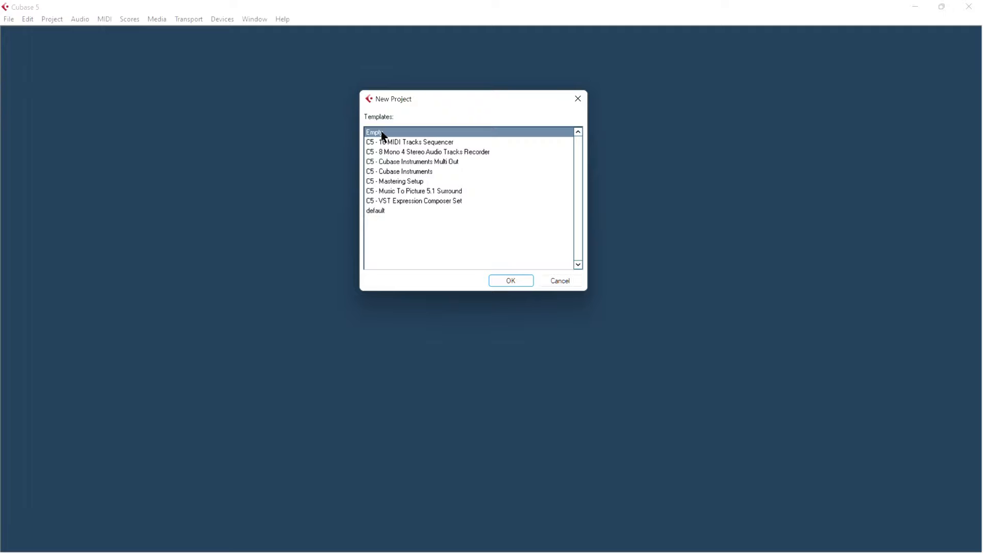
# - Create a new project from the Empty template and choose the CUBASE 5.1 folder under PROJECTS as the project folder
pyautogui.click(502, 280)
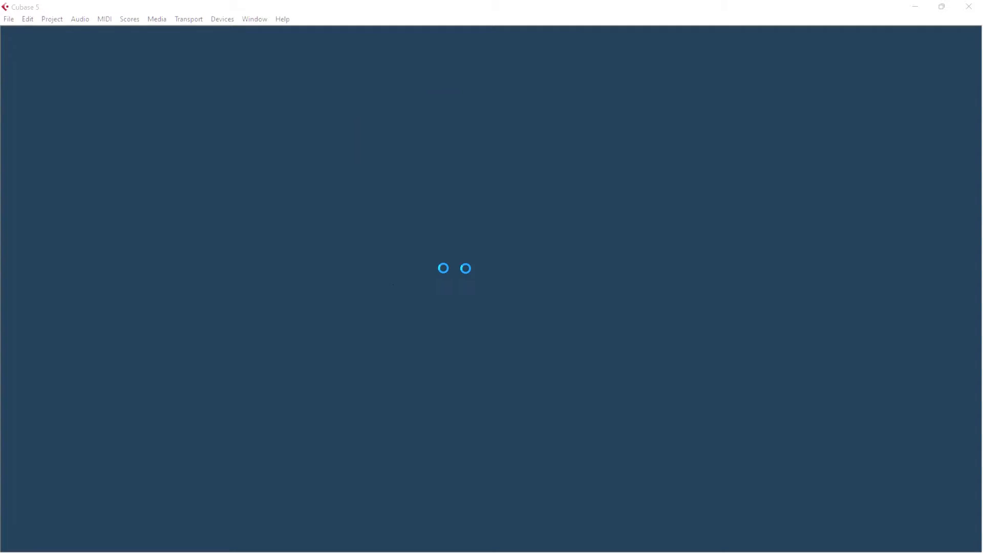
pyautogui.scroll(-4, 521, 385)
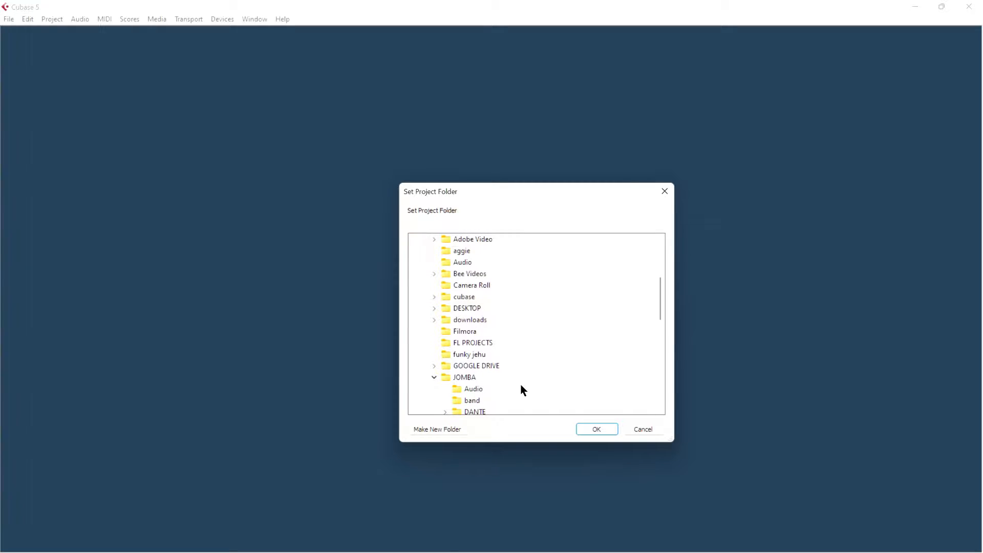
pyautogui.scroll(4, 521, 385)
pyautogui.scroll(-10, 540, 395)
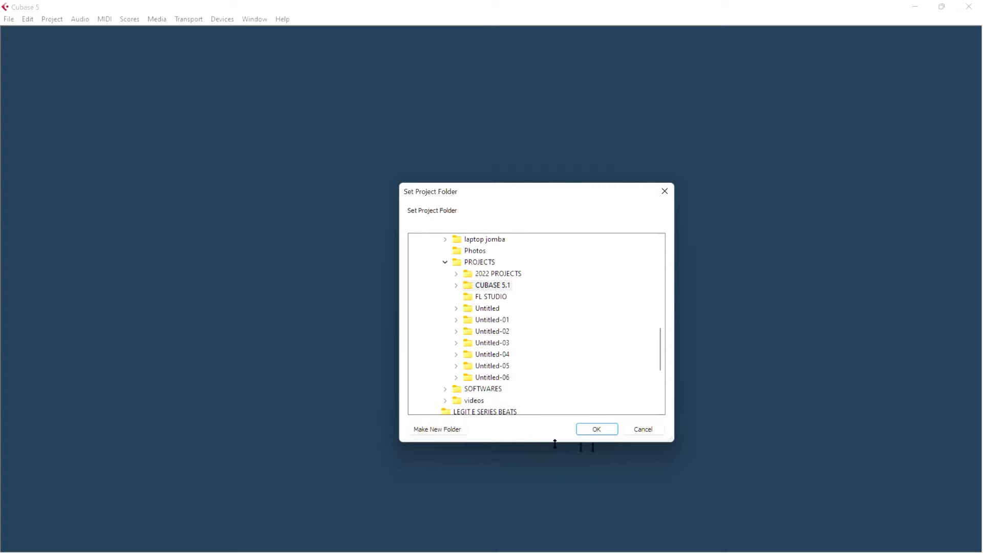
pyautogui.click(600, 430)
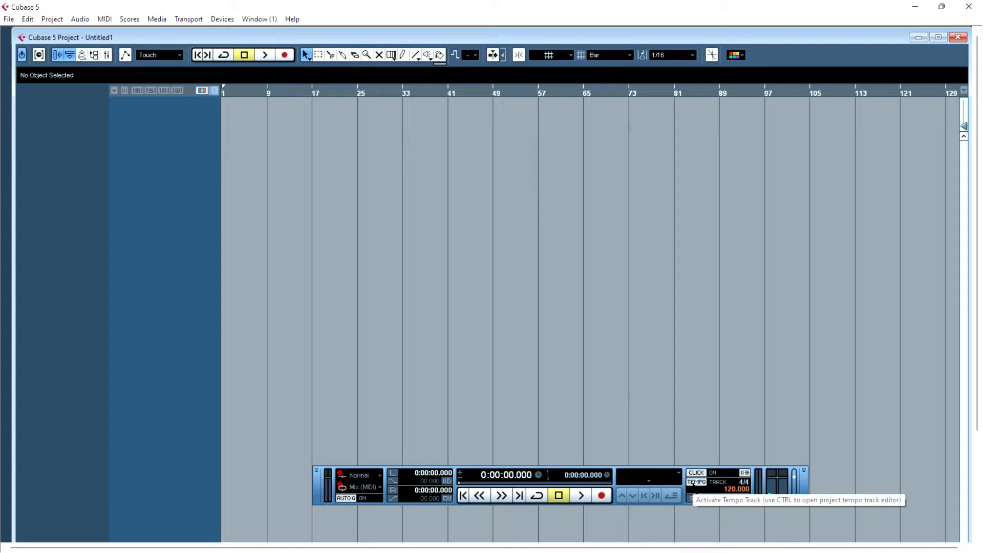
# - Switch the tempo from tempo track to fixed mode and set the project tempo to 100
pyautogui.click(696, 482)
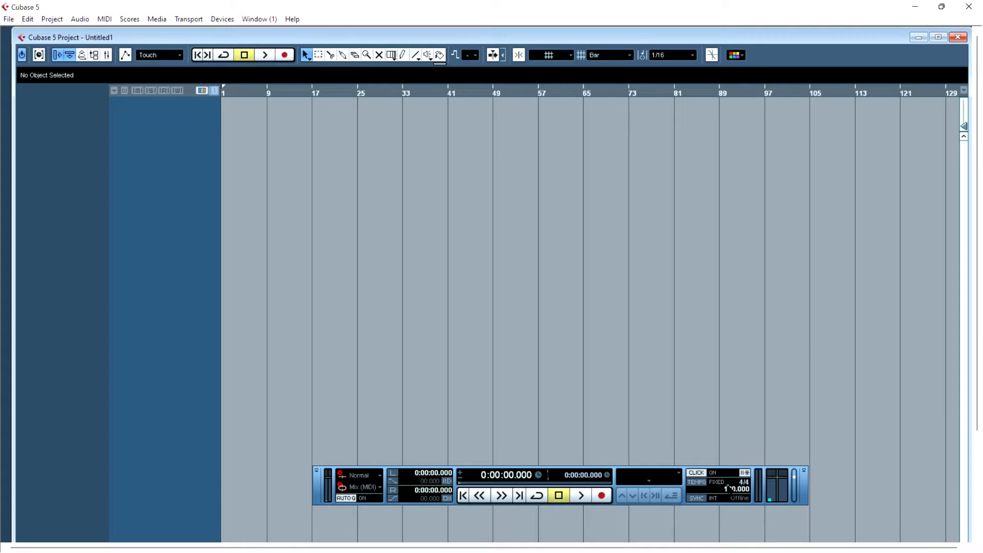
pyautogui.doubleClick(729, 489)
pyautogui.write('100')
pyautogui.press('Return')
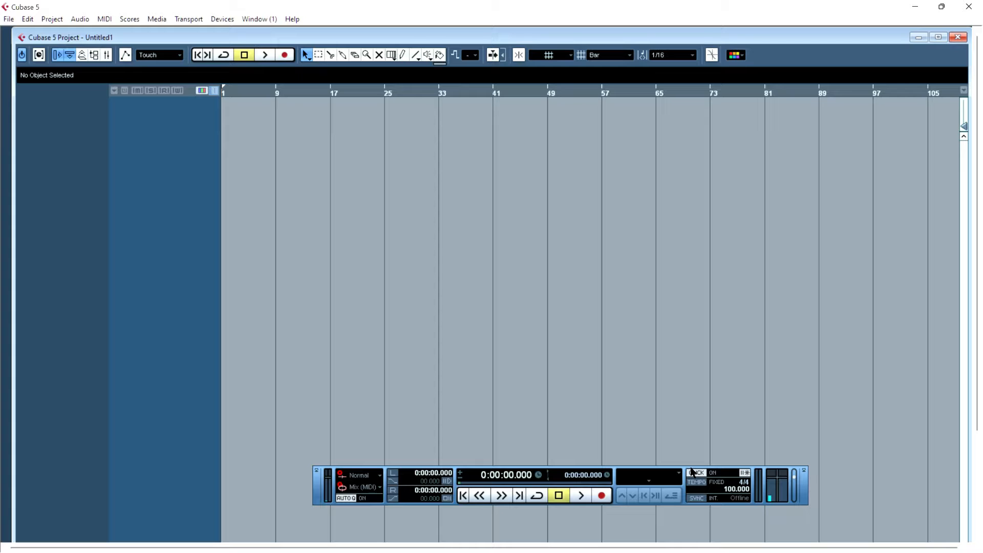
# - Start and stop playback several times using the transport controls
pyautogui.press('space')
pyautogui.press('space')
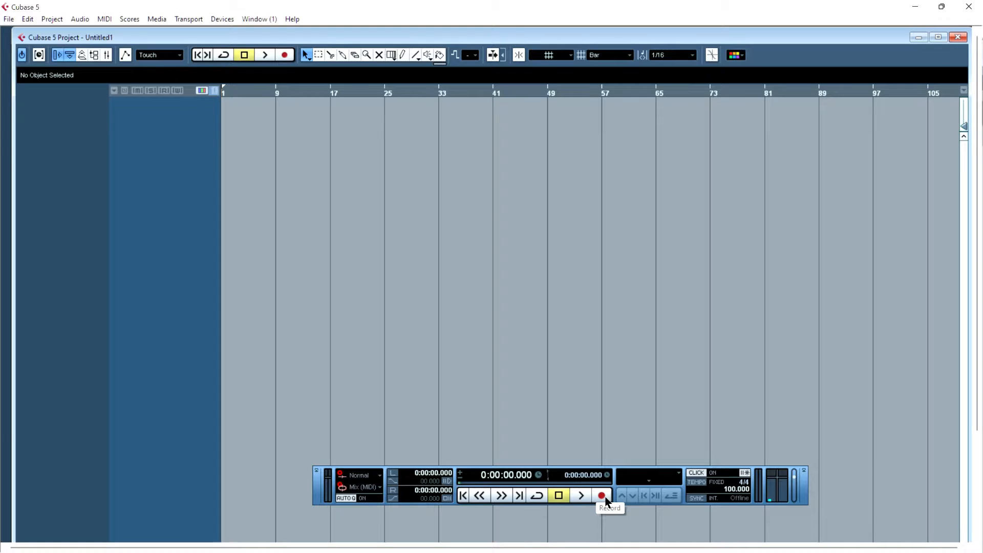
pyautogui.click(582, 500)
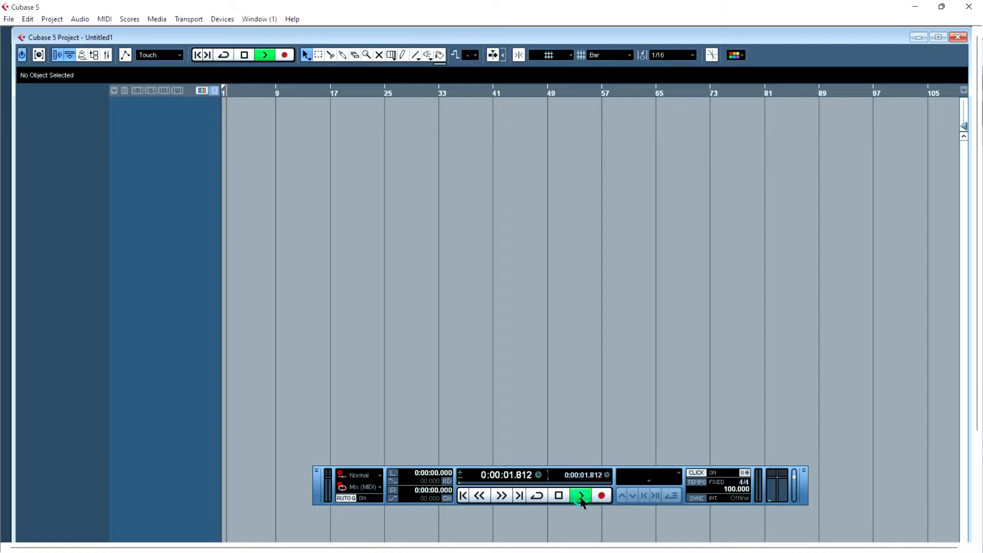
pyautogui.click(559, 500)
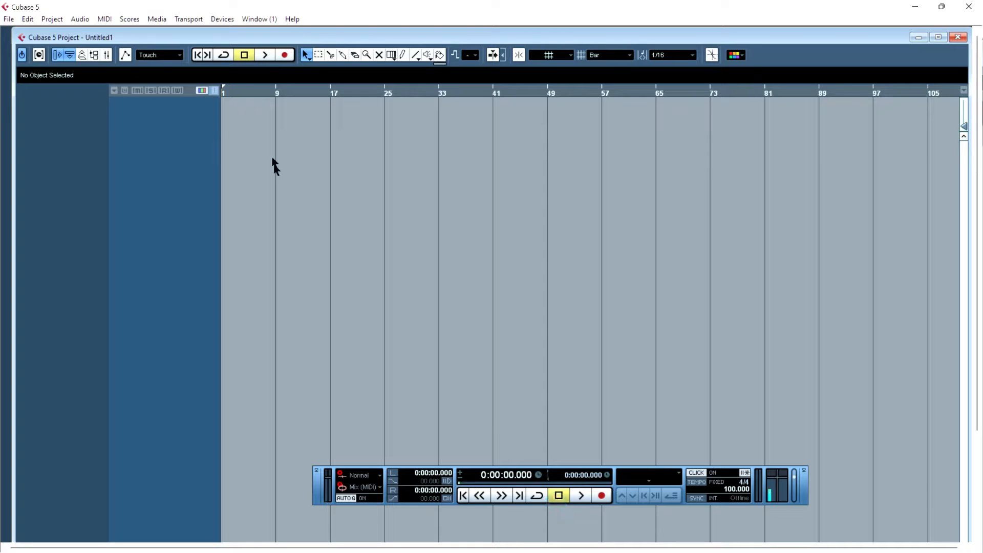
pyautogui.click(251, 87)
pyautogui.moveTo(246, 95); pyautogui.dragTo(194, 138)
pyautogui.press('g')
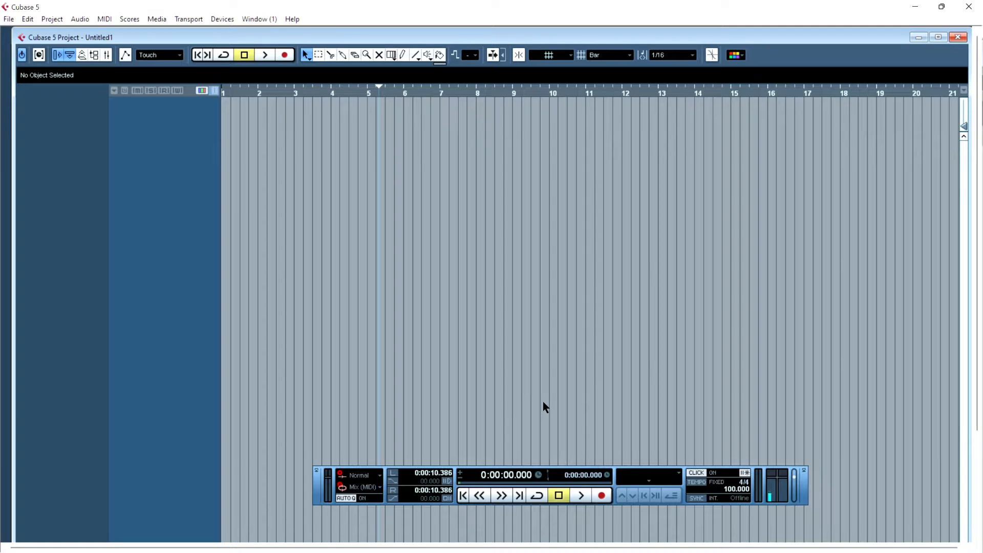
pyautogui.press('space')
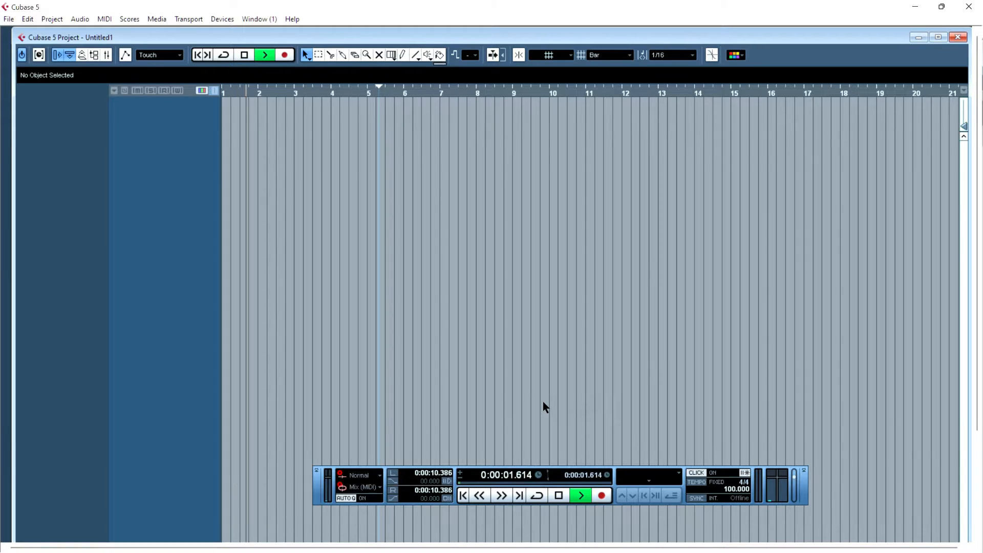
pyautogui.press('space')
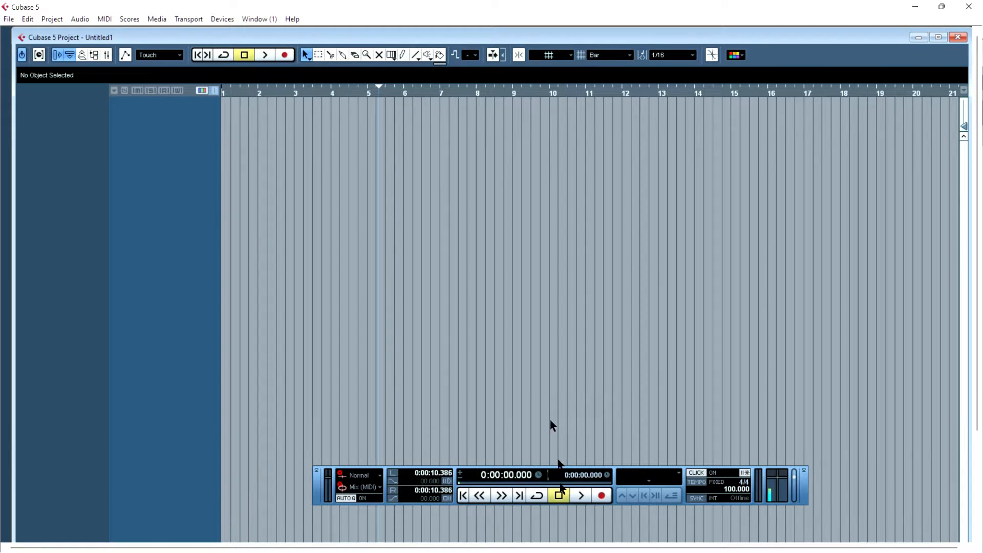
pyautogui.click(581, 496)
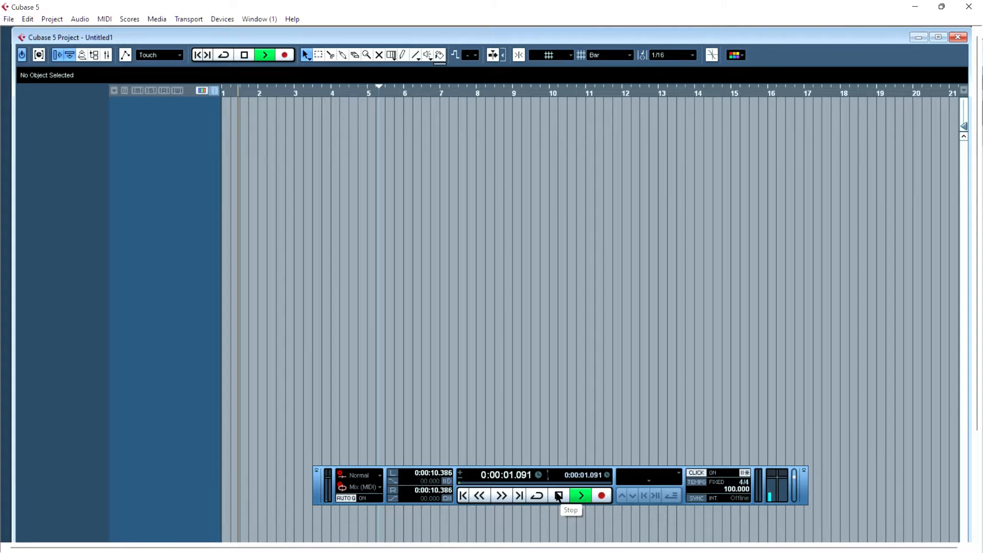
pyautogui.click(557, 496)
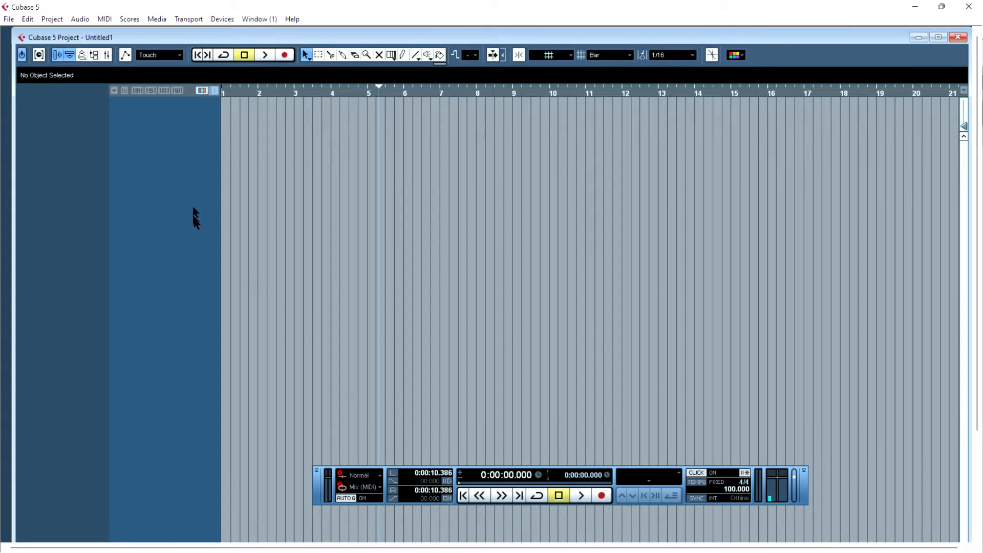
# - Enable Cycle and set a cycle range from bar 1 to about bar 2.4, then play and stop it
pyautogui.click(535, 495)
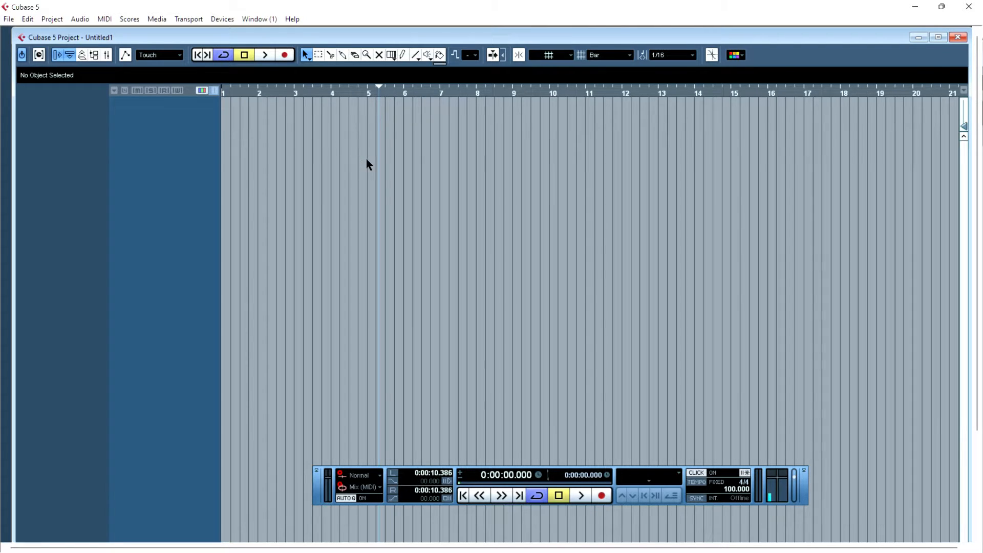
pyautogui.moveTo(226, 81)
pyautogui.mouseDown()
pyautogui.moveTo(290, 81)
pyautogui.moveTo(215, 87)
pyautogui.mouseUp()
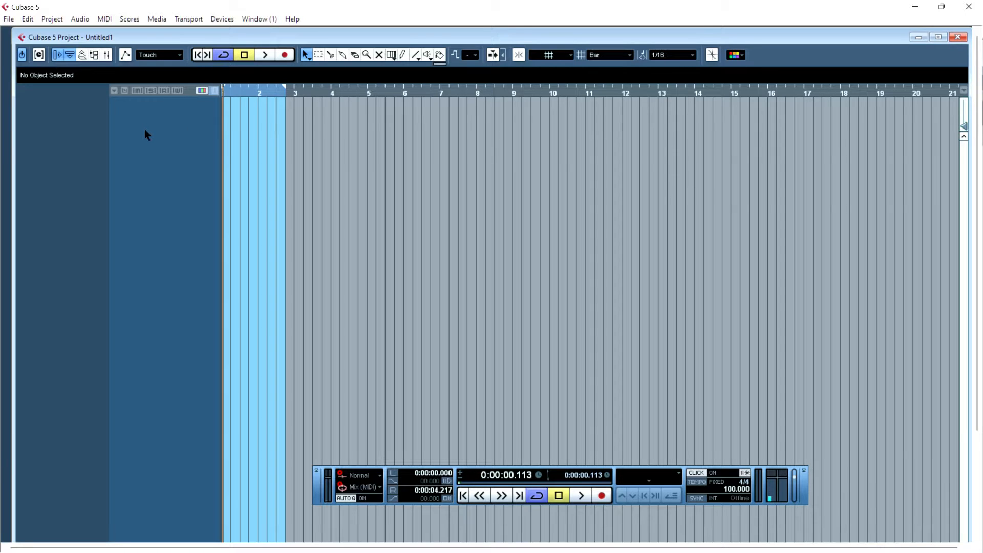
pyautogui.press('space')
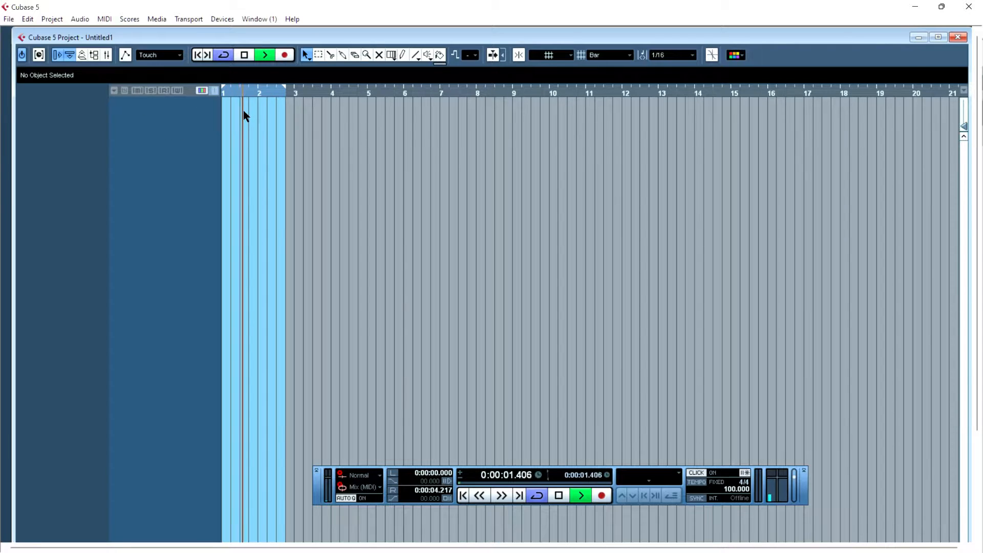
pyautogui.press('space')
# - Move the cycle's end locator to bar 2 so the loop covers exactly one bar
pyautogui.press('h')
pyautogui.press('h')
pyautogui.press('h')
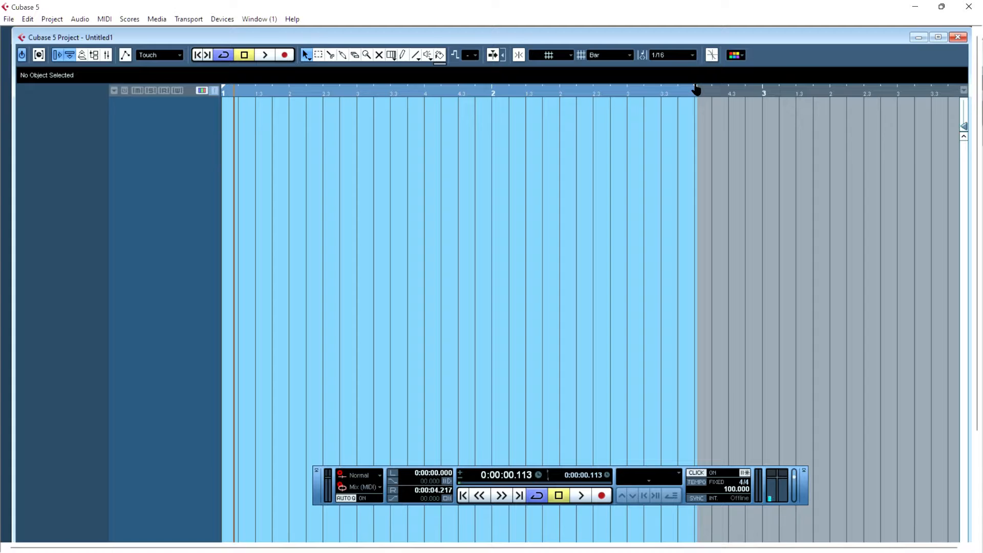
pyautogui.moveTo(696, 87); pyautogui.dragTo(492, 121)
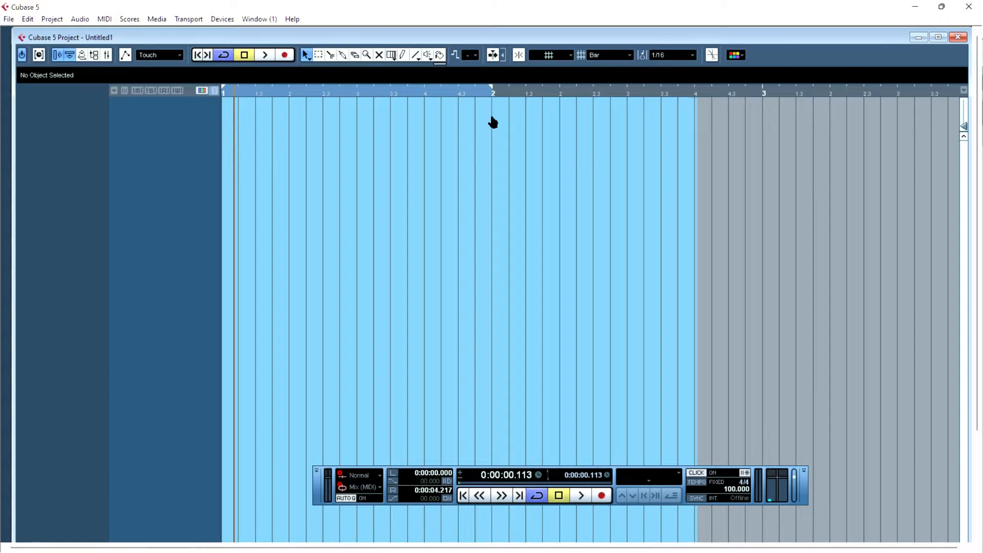
# - Play the loop and try the next-marker, fast-forward, rewind and go-to-zero transport controls
pyautogui.press('space')
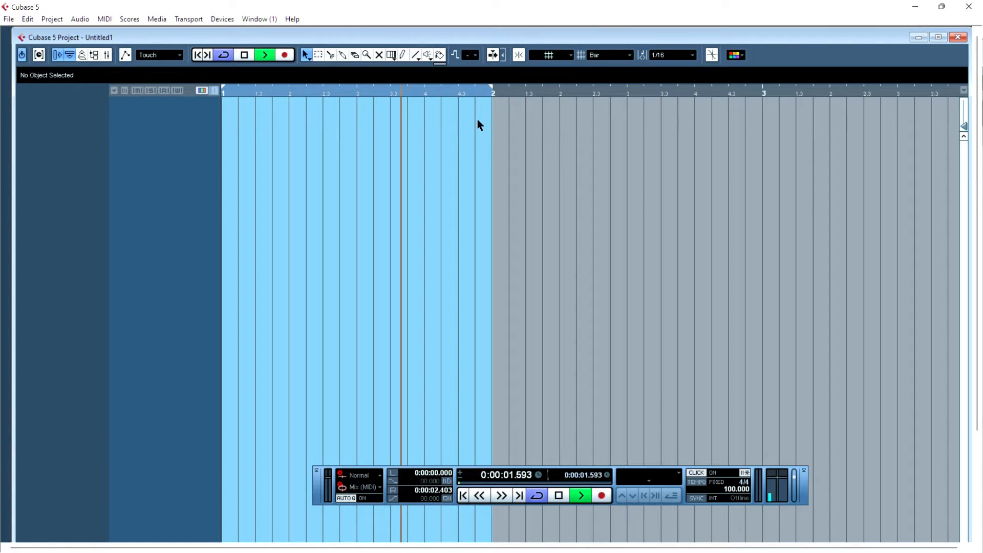
pyautogui.press('space')
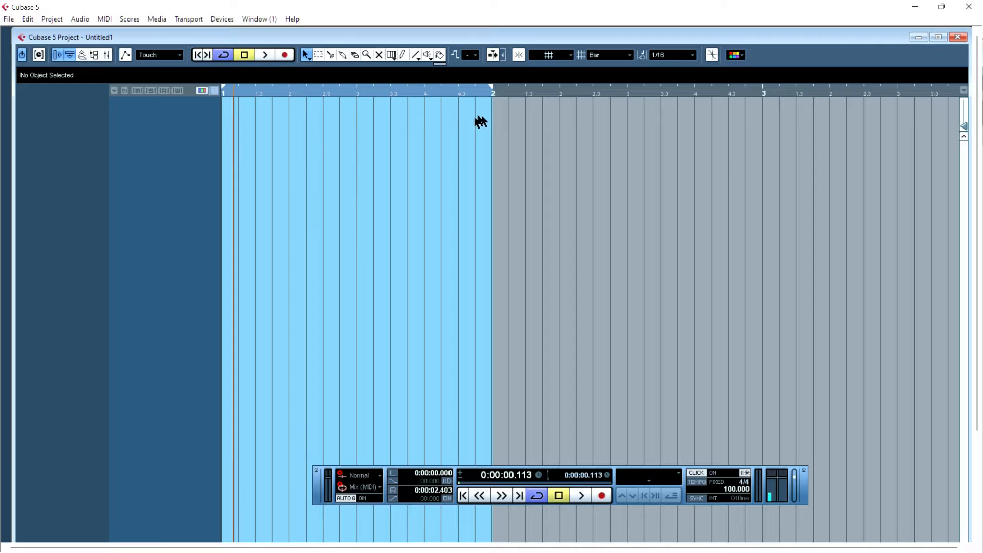
pyautogui.click(521, 496)
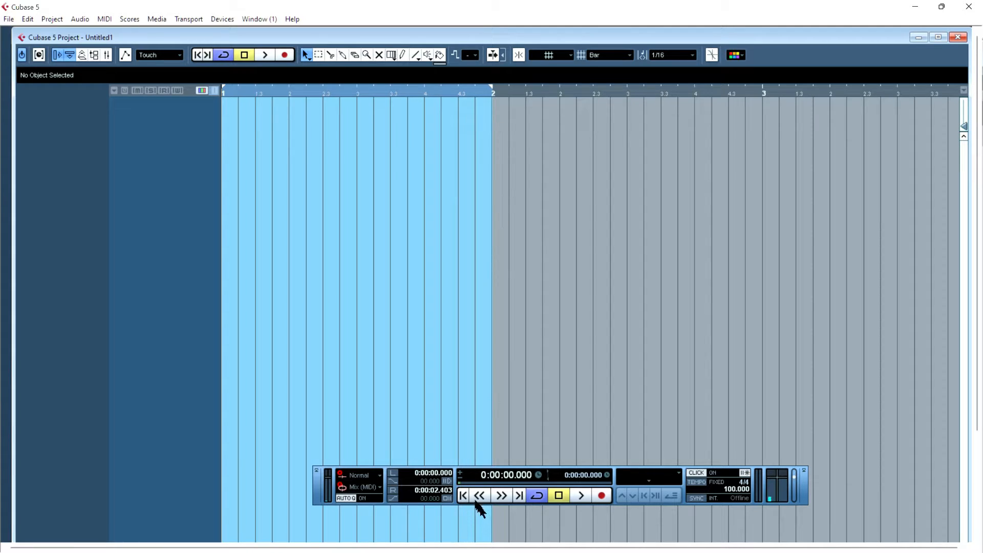
pyautogui.click(503, 496)
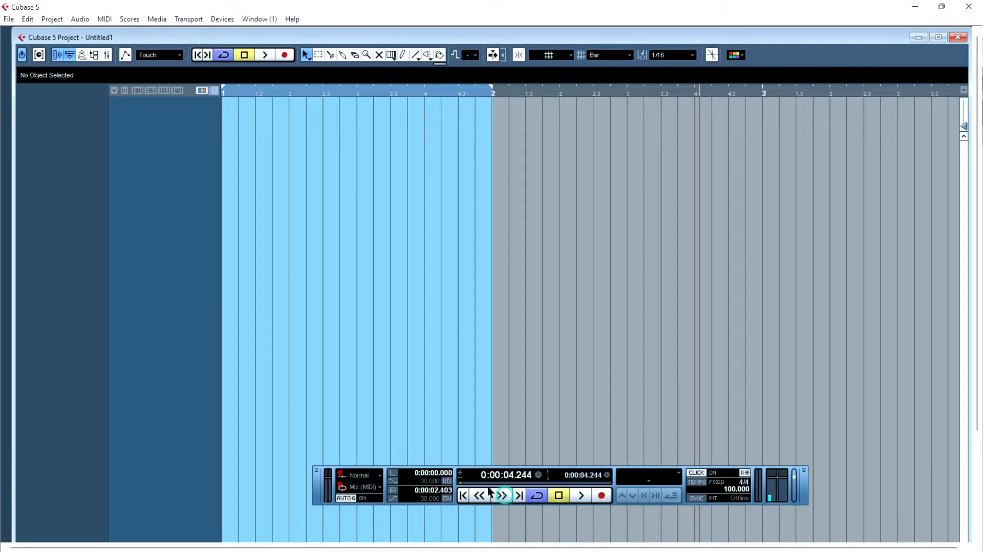
pyautogui.click(485, 491)
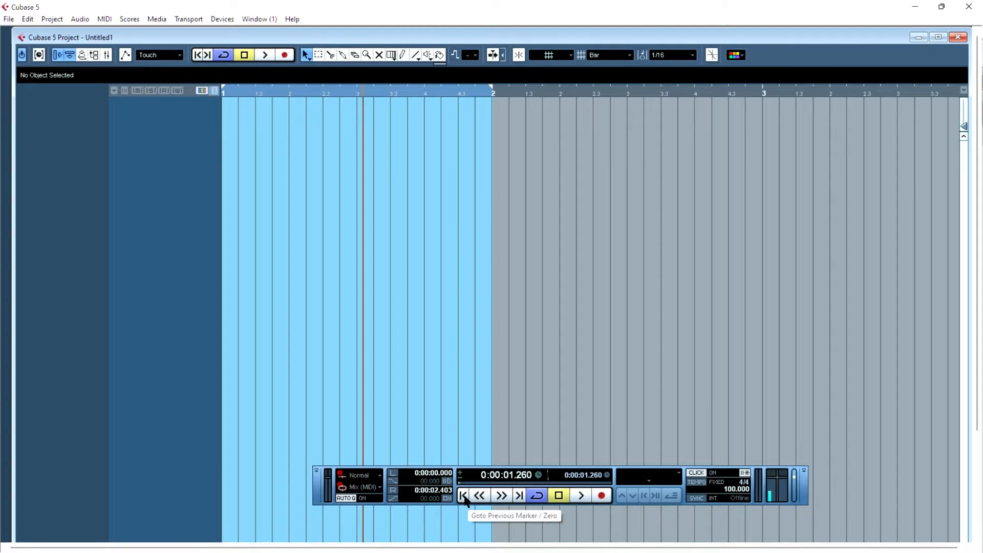
pyautogui.click(464, 497)
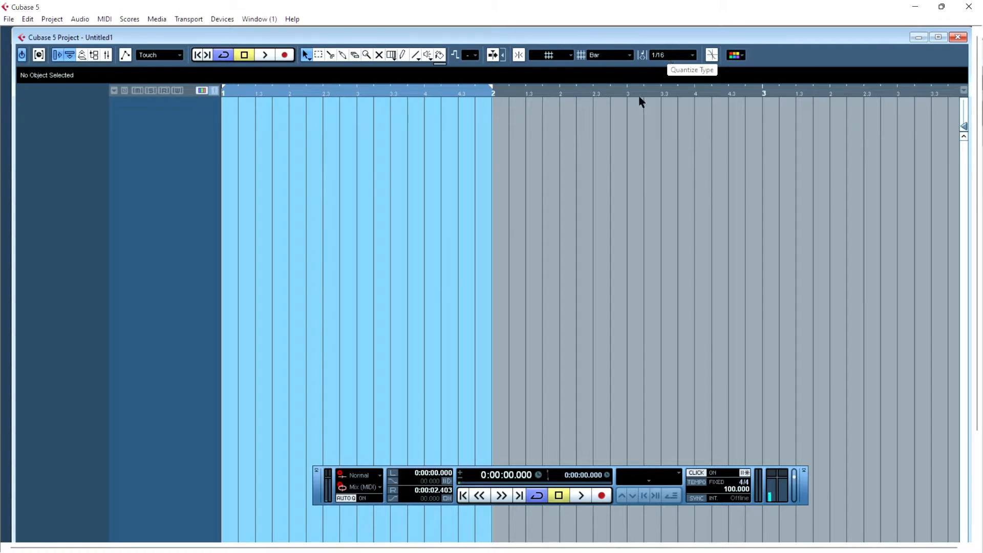
# - Try quantize values of 1/64 and 1/32, returning to 1/16
pyautogui.click(682, 57)
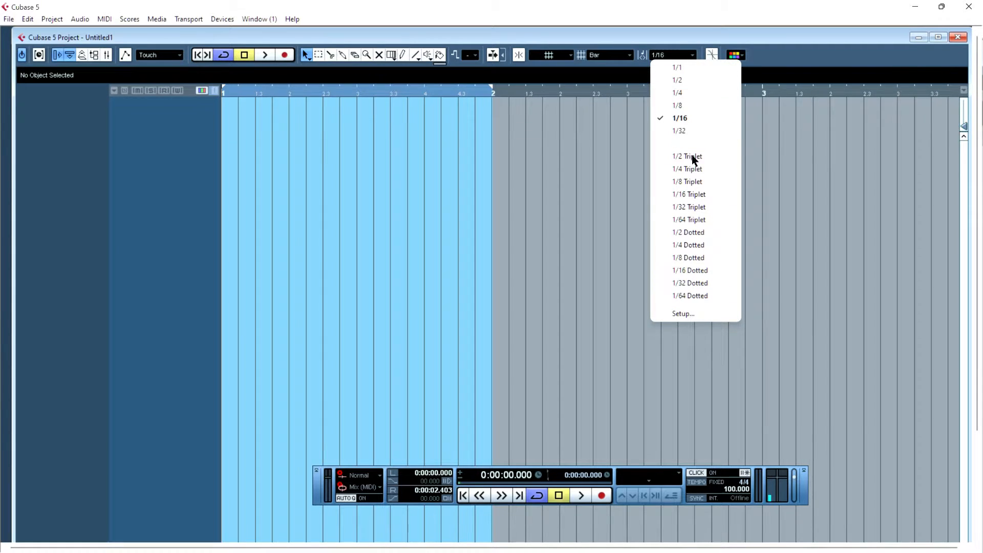
pyautogui.click(691, 118)
pyautogui.click(671, 59)
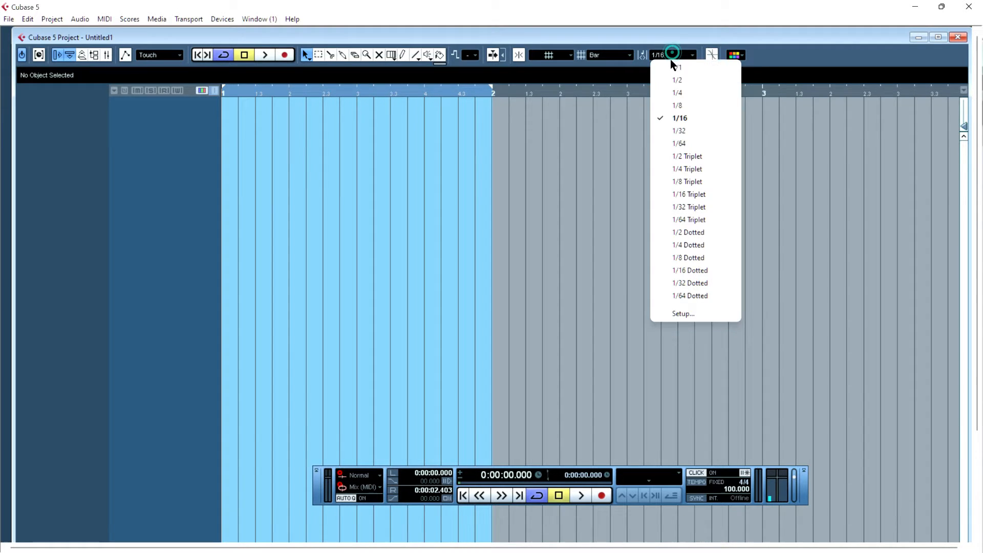
pyautogui.click(669, 143)
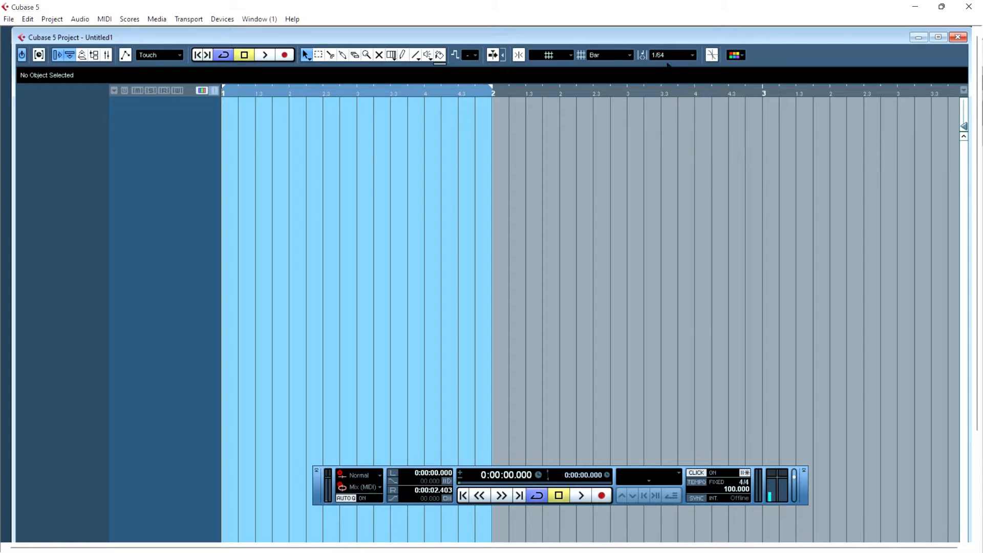
pyautogui.click(668, 57)
pyautogui.click(679, 132)
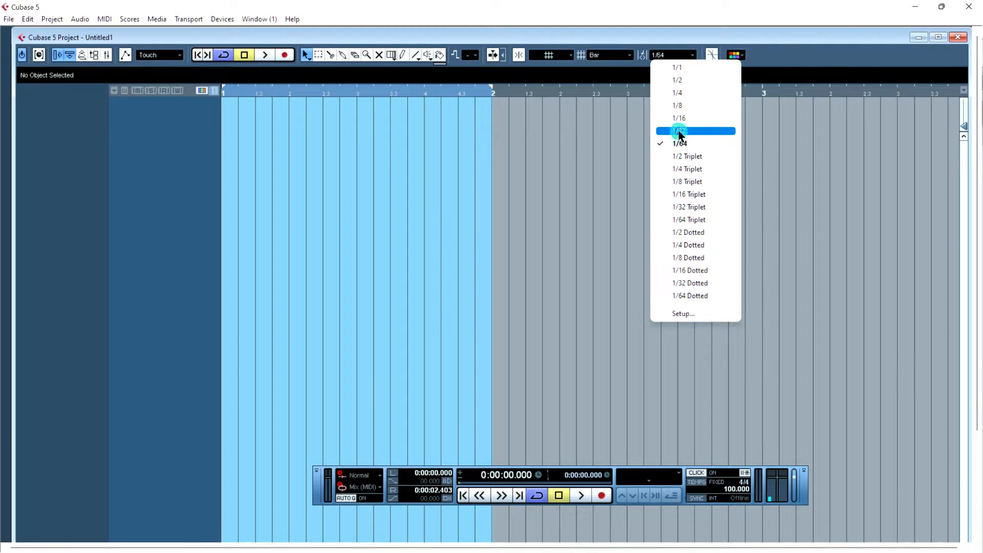
pyautogui.click(668, 55)
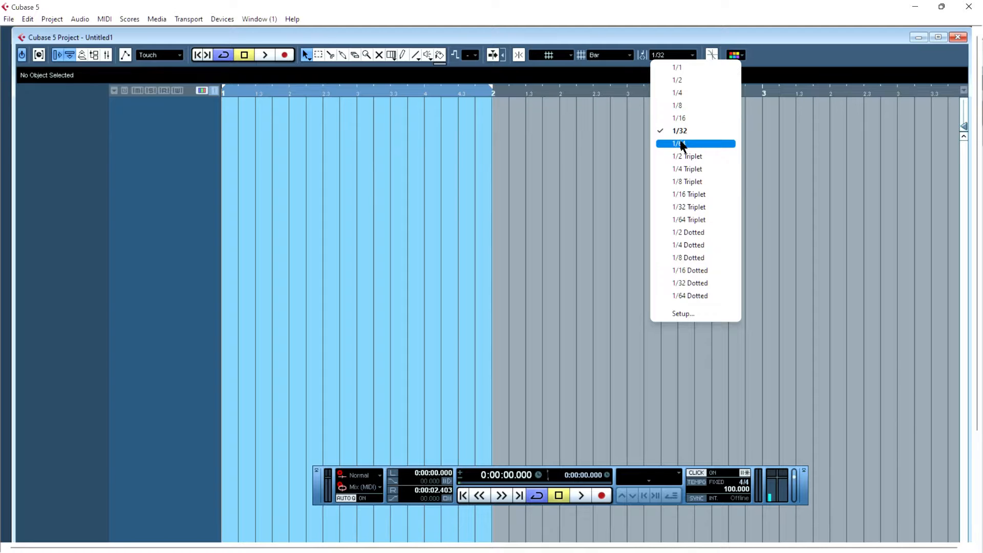
pyautogui.click(676, 119)
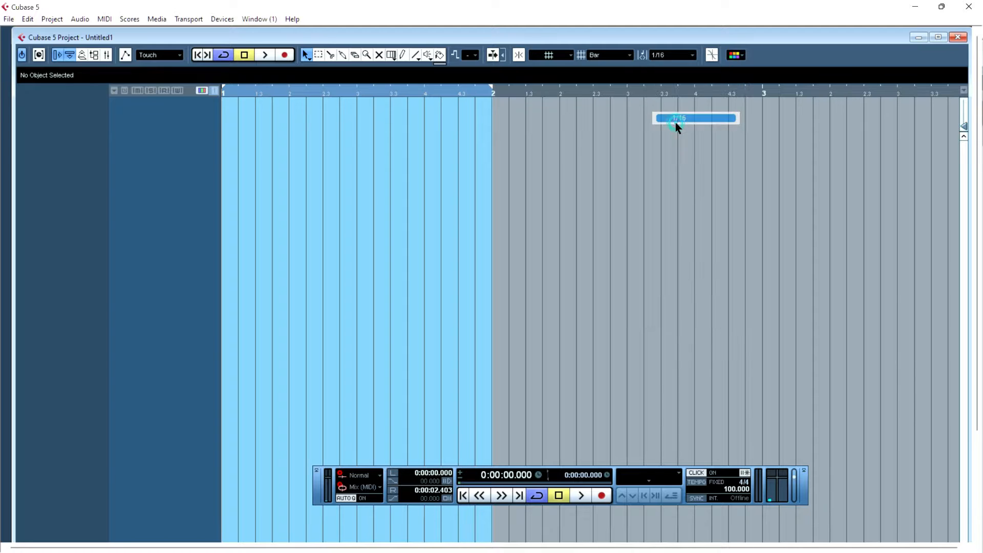
# - Keep the grid type at Bar and pick the Split tool from the toolbox
pyautogui.click(624, 60)
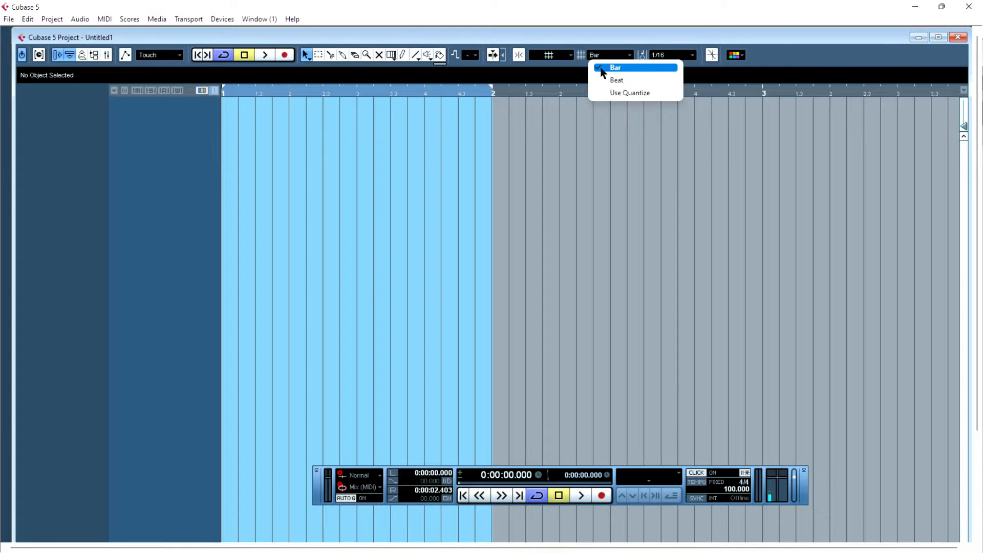
pyautogui.click(602, 68)
pyautogui.rightClick(532, 164)
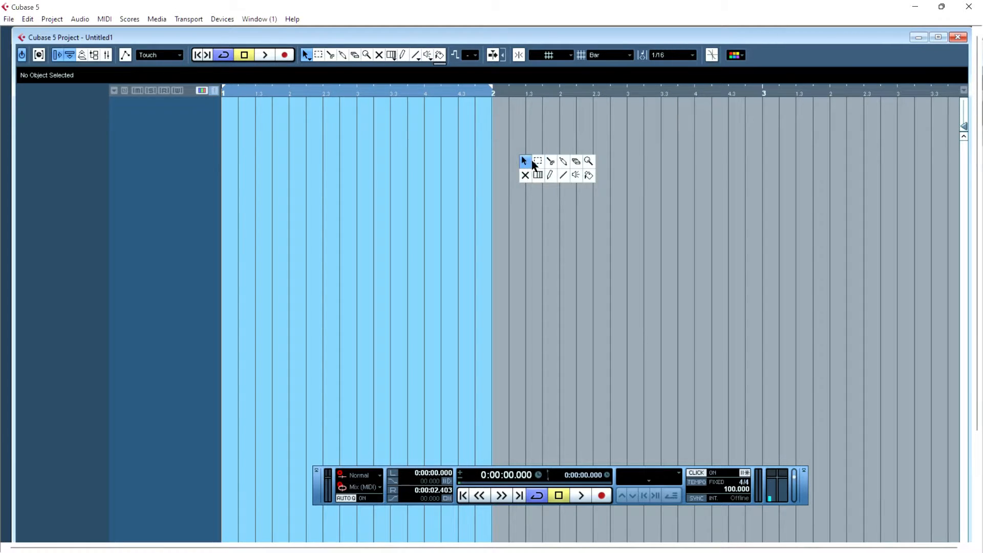
pyautogui.click(550, 161)
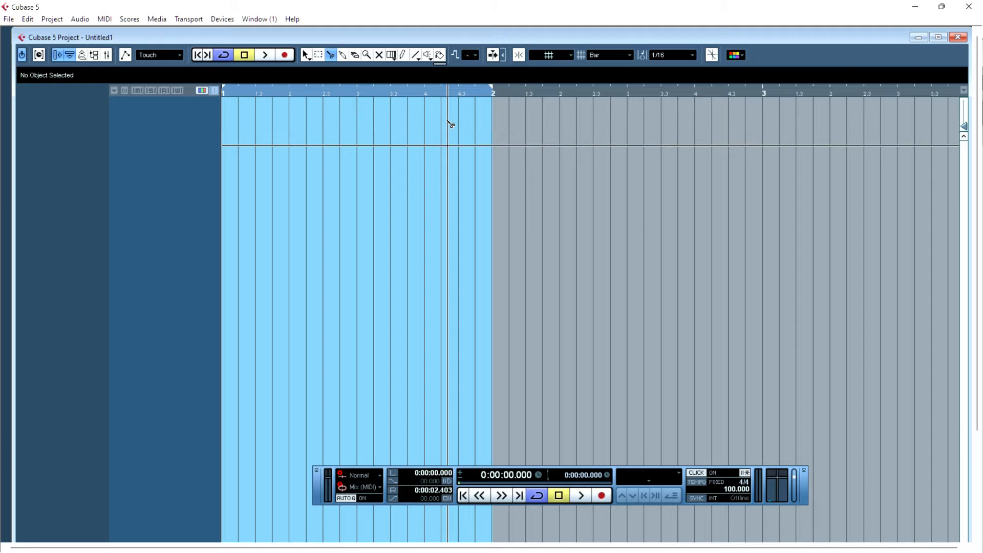
# - Turn on Snap to Zero Crossing
pyautogui.press('h')
pyautogui.press('h')
pyautogui.press('h')
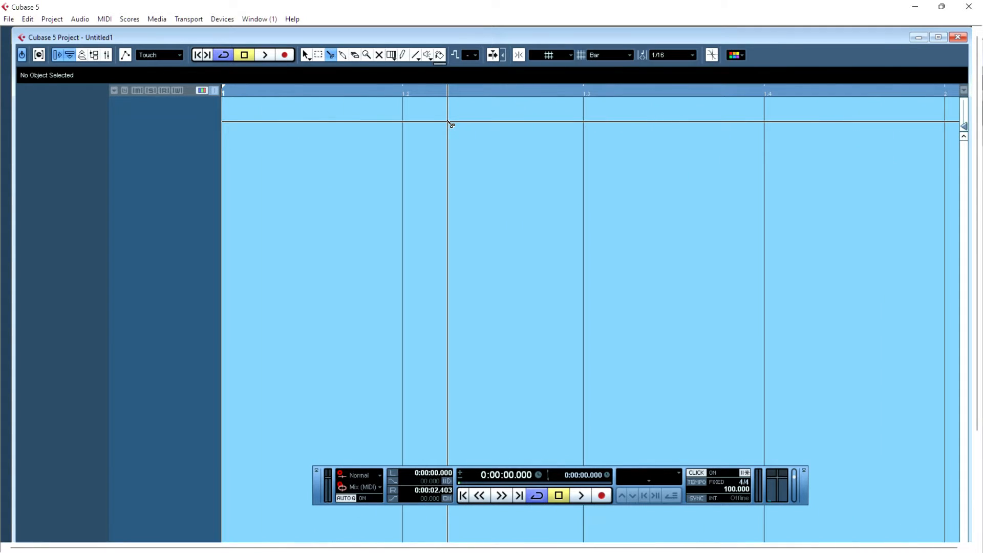
pyautogui.click(518, 56)
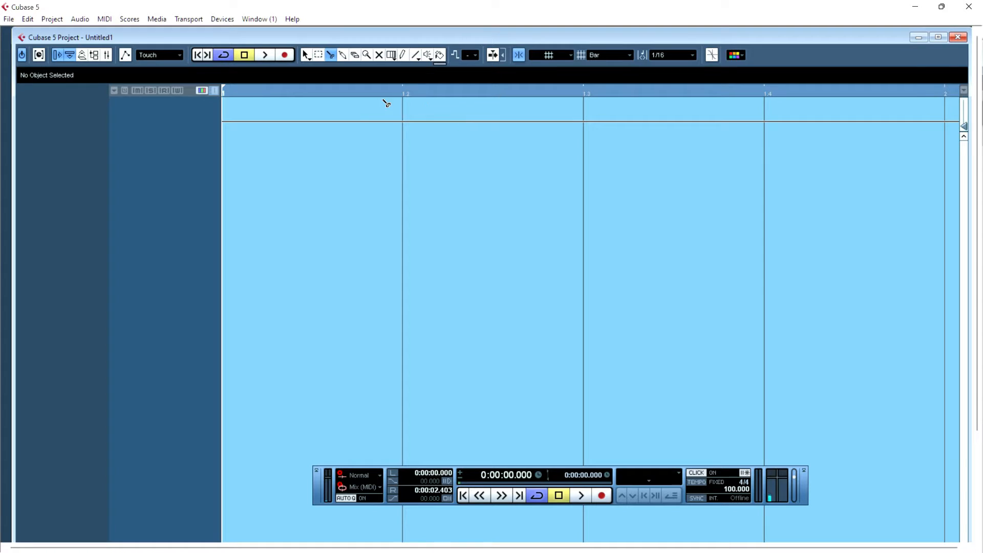
# - Extend the cycle region on the ruler so it runs from bar 1 to bar 5
pyautogui.rightClick(405, 170)
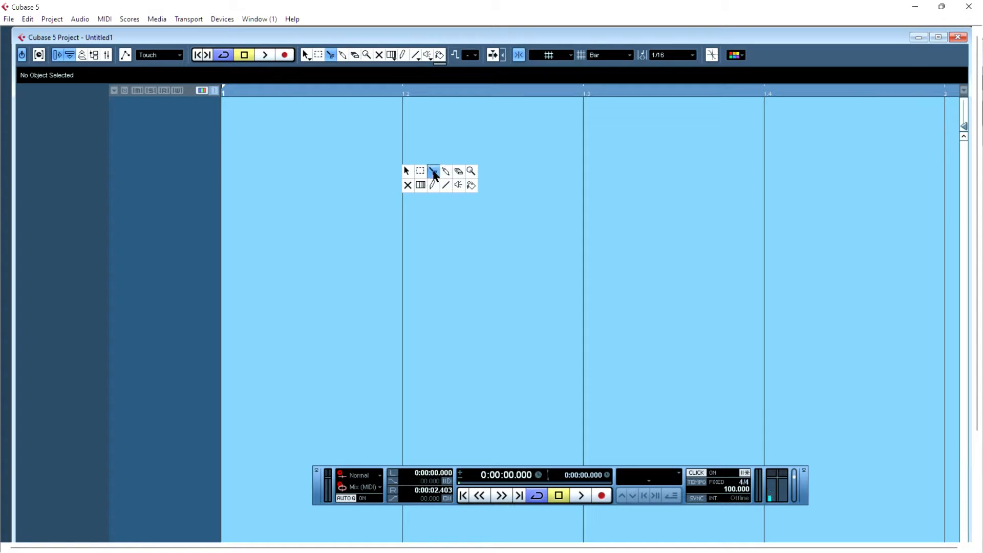
pyautogui.click(434, 170)
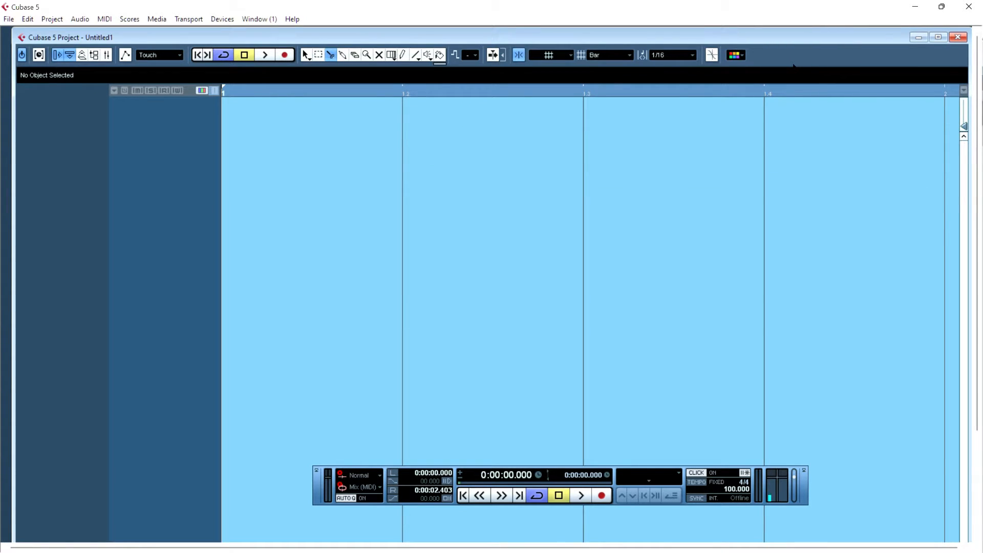
pyautogui.press('g')
pyautogui.press('g')
pyautogui.press('g')
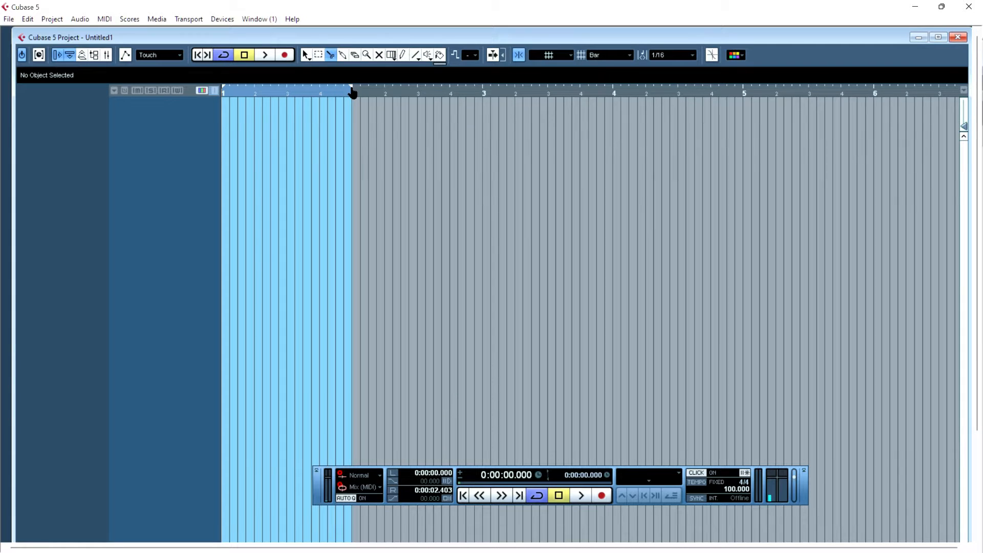
pyautogui.moveTo(352, 93); pyautogui.dragTo(794, 121)
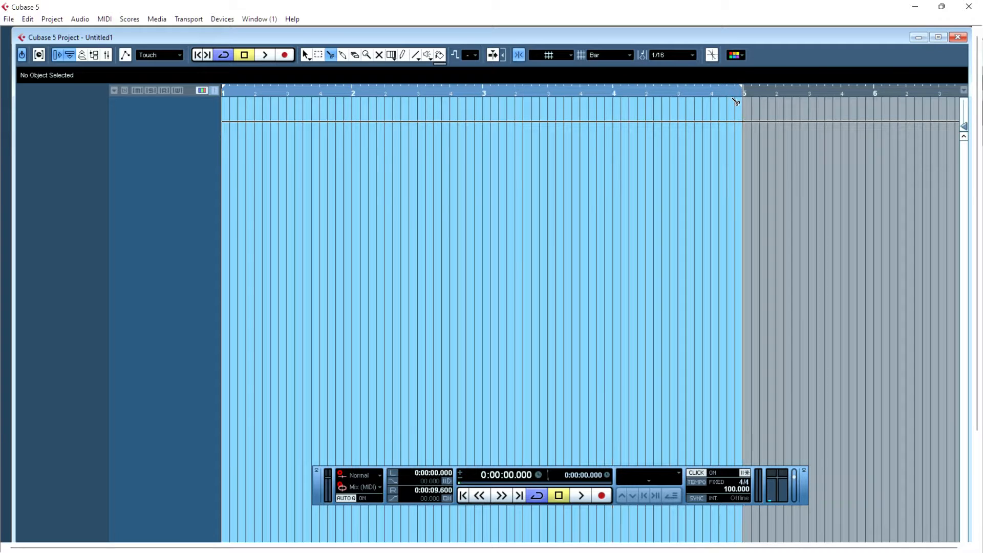
# - Switch to the Object Selection tool and place the project cursor at several bar positions on the ruler
pyautogui.press('1')
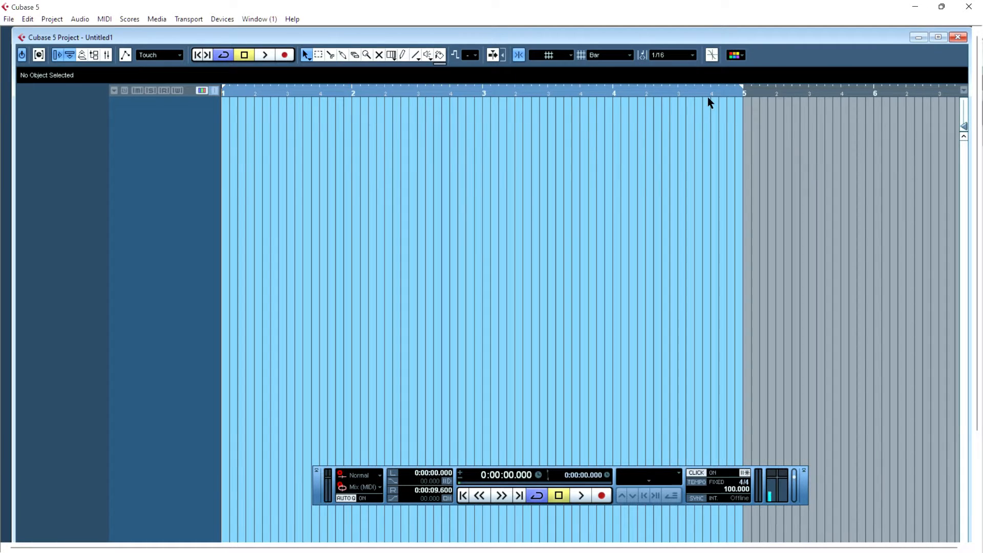
pyautogui.click(700, 94)
pyautogui.click(675, 94)
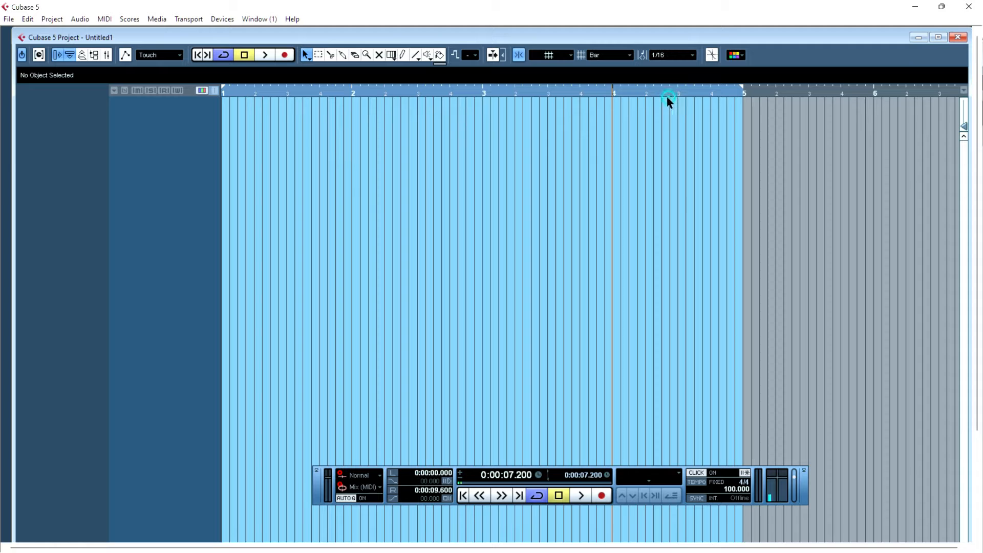
pyautogui.moveTo(545, 97); pyautogui.dragTo(464, 104)
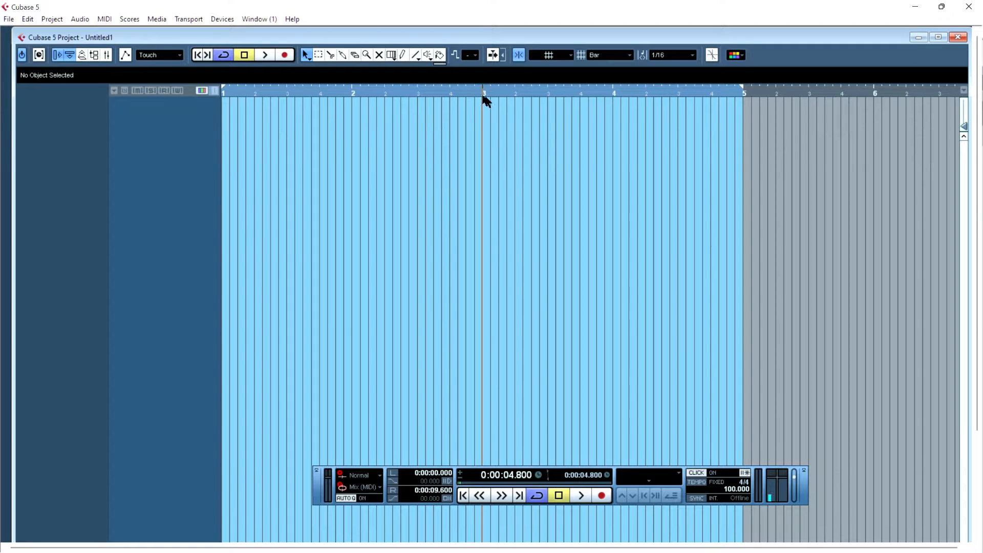
pyautogui.click(556, 94)
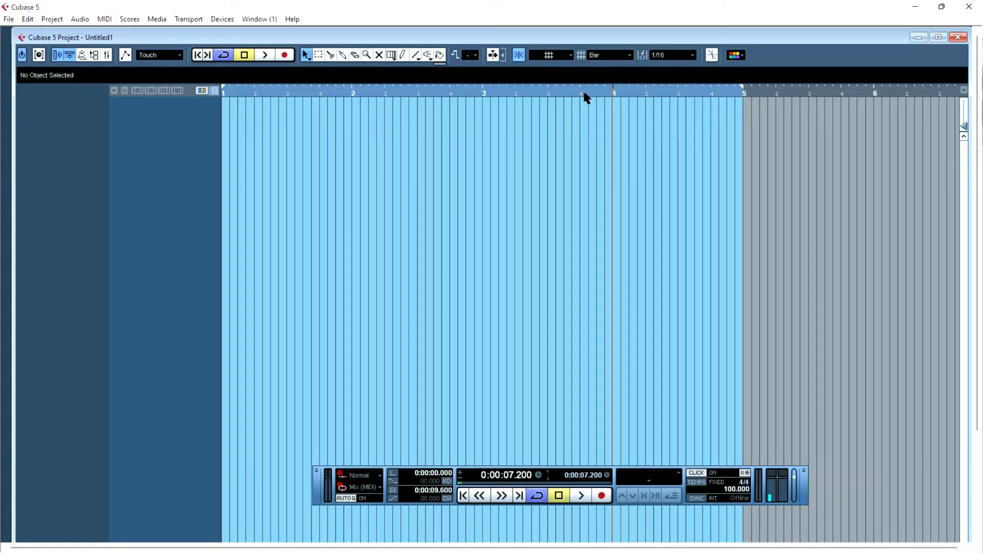
pyautogui.click(270, 95)
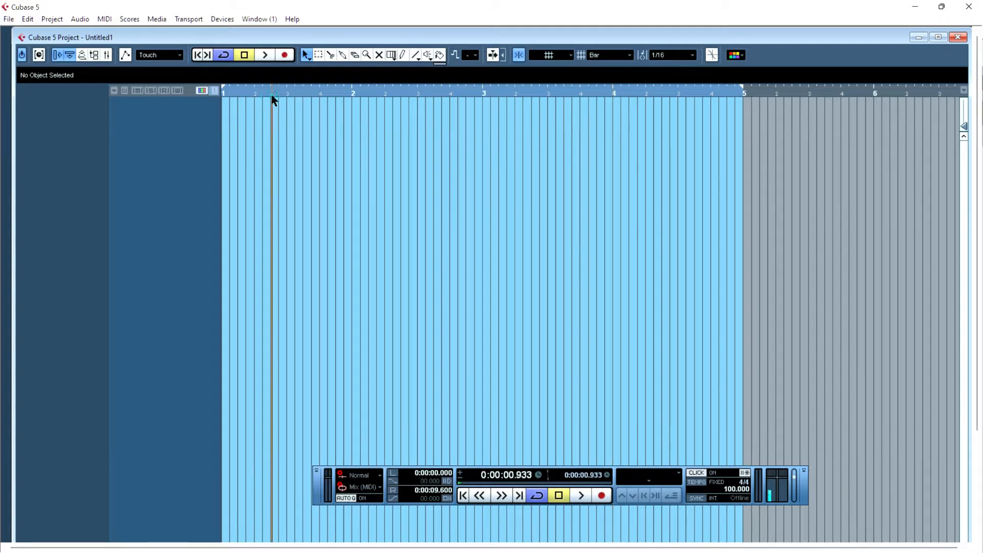
pyautogui.click(355, 94)
pyautogui.click(493, 95)
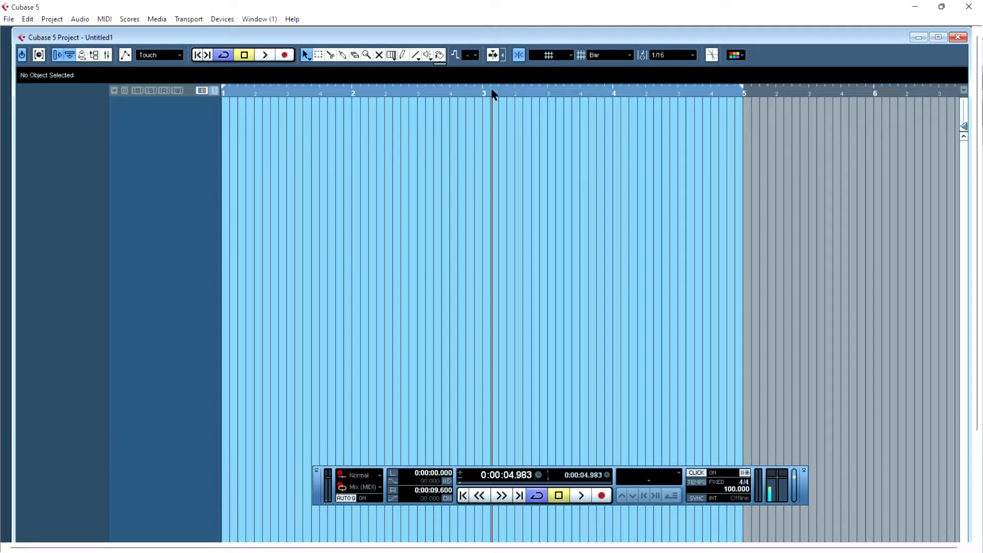
pyautogui.click(612, 94)
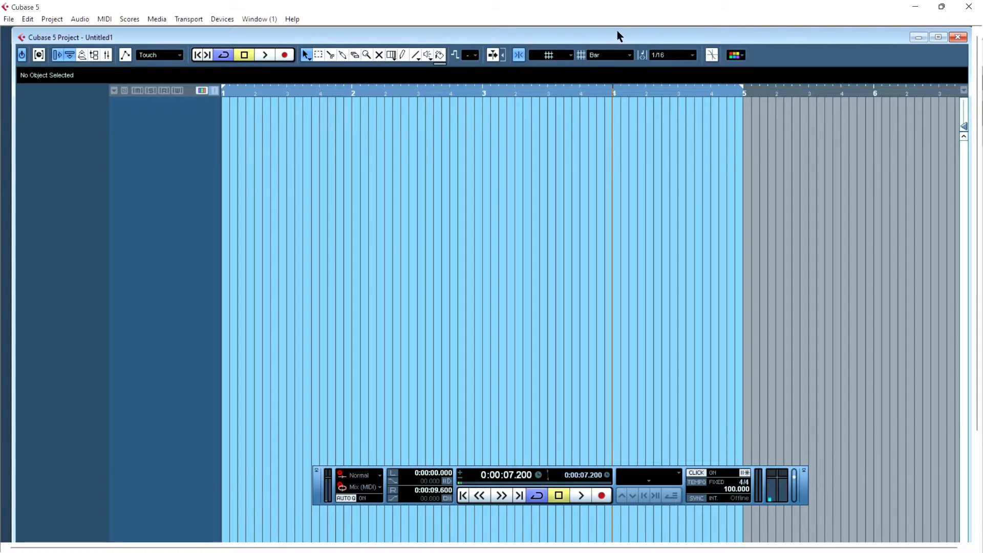
# - Set the grid type to Beat and place the project cursor on several beats in the first bar
pyautogui.click(606, 55)
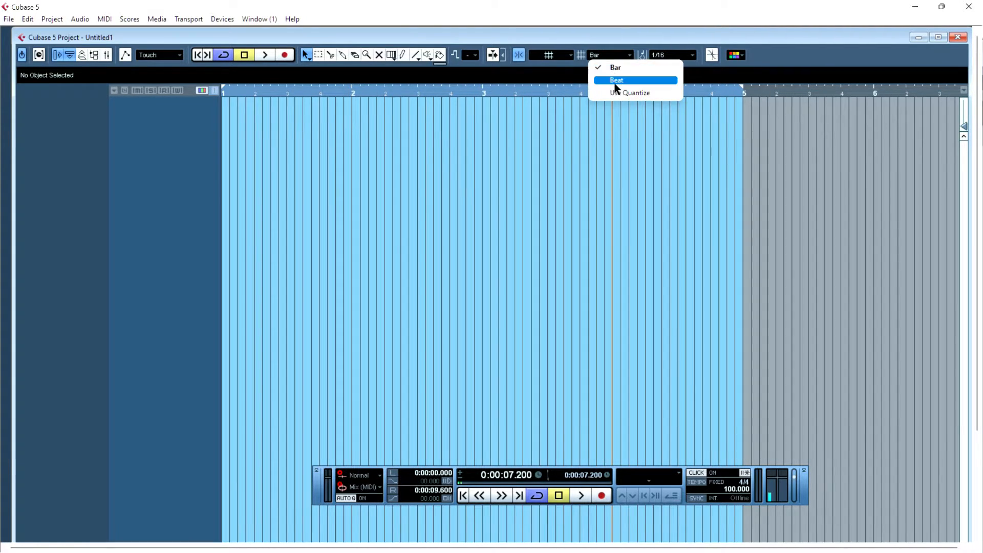
pyautogui.click(614, 82)
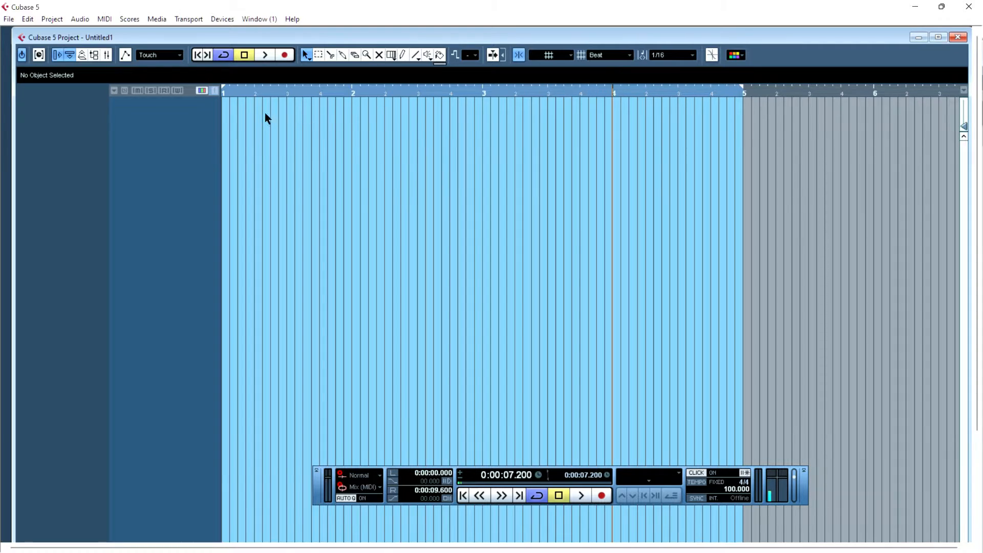
pyautogui.click(256, 94)
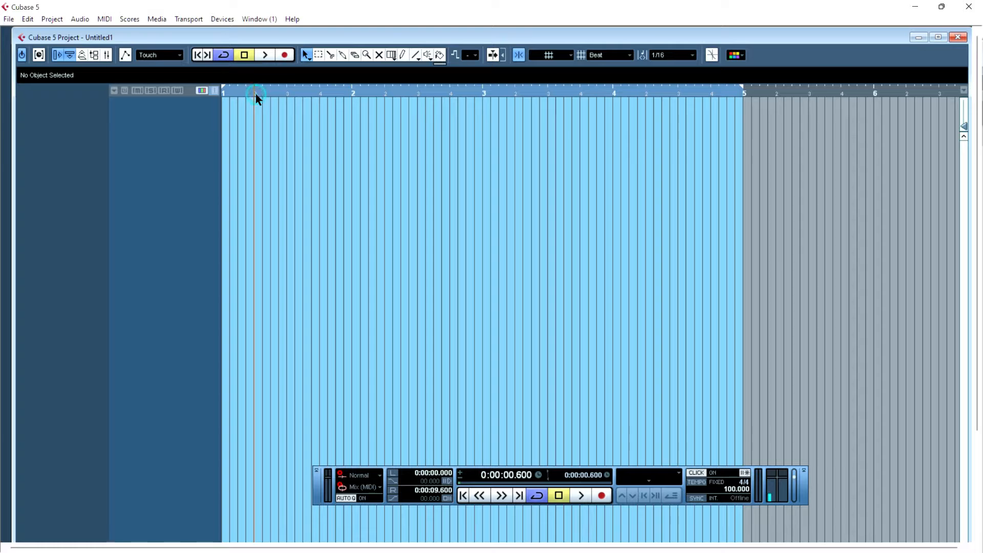
pyautogui.click(283, 95)
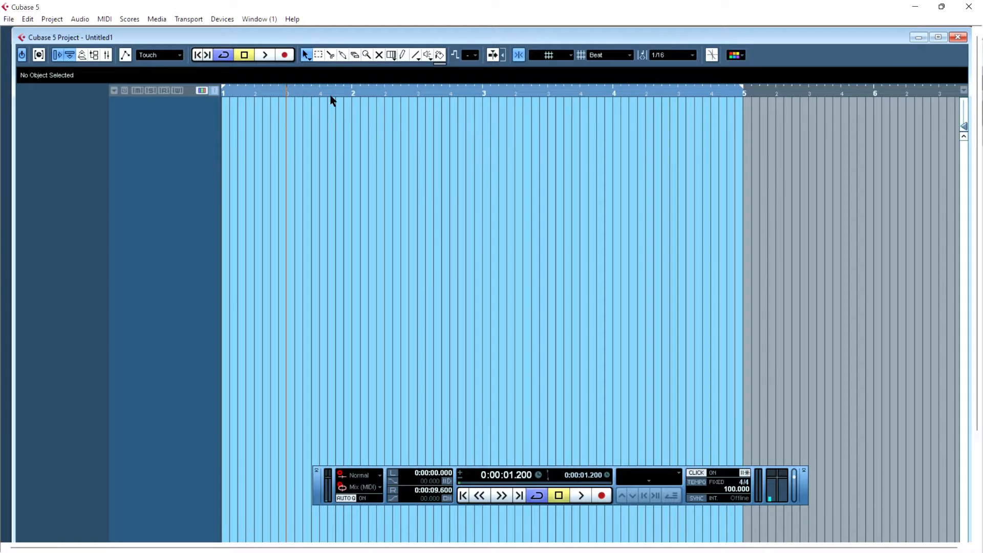
pyautogui.click(325, 94)
# - Place the project cursor on beat positions across bars 1 and 2, starting and stopping playback once
pyautogui.press('h')
pyautogui.press('h')
pyautogui.press('h')
pyautogui.press('h')
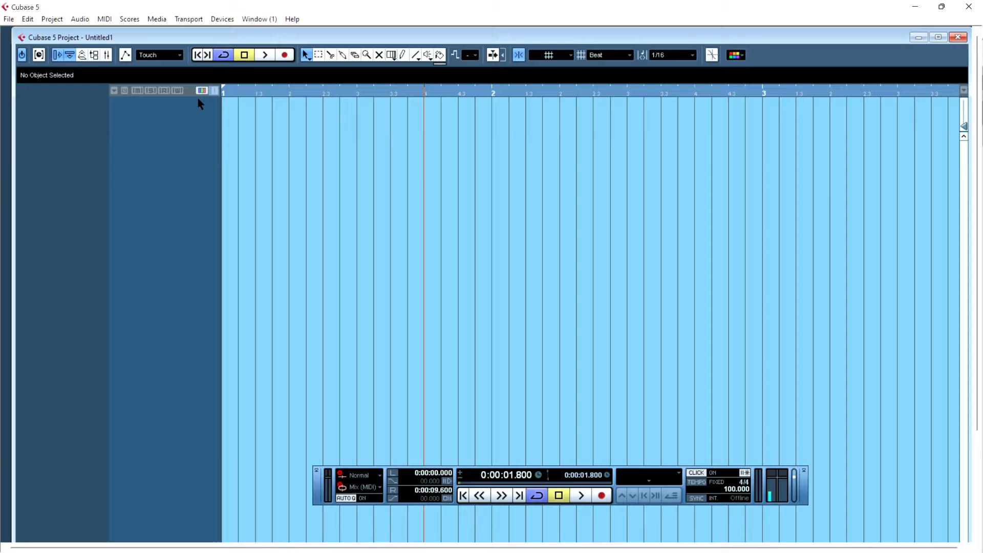
pyautogui.click(224, 93)
pyautogui.click(492, 93)
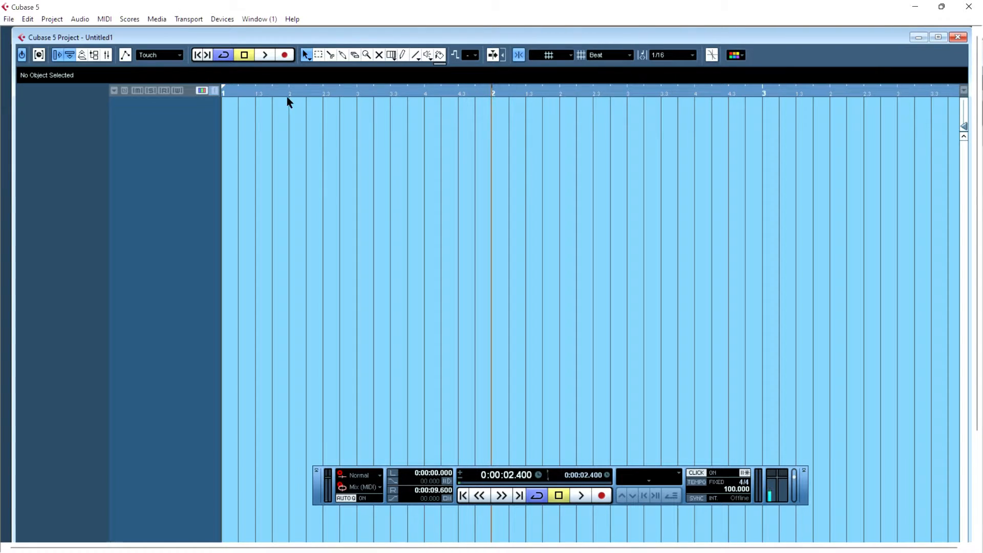
pyautogui.click(290, 94)
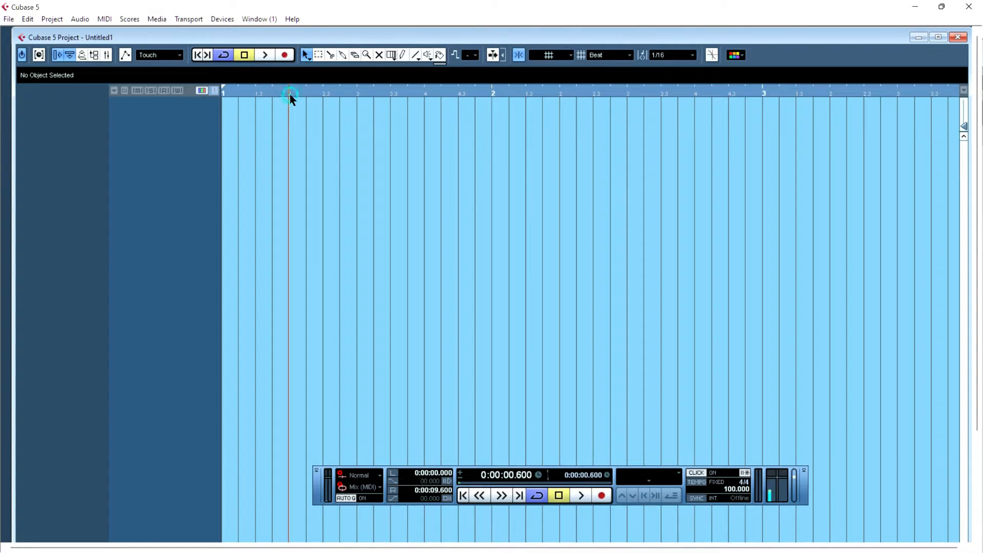
pyautogui.click(360, 96)
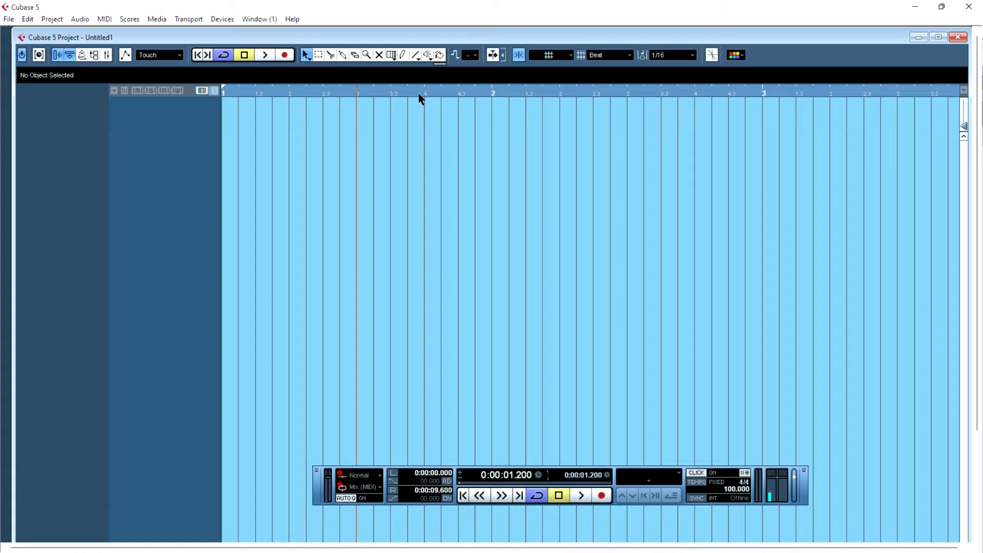
pyautogui.click(419, 94)
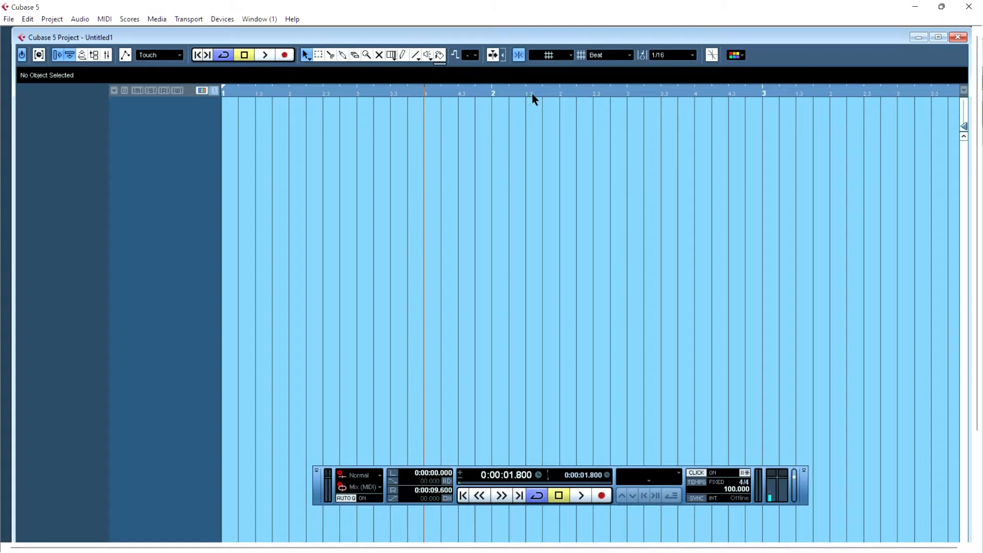
pyautogui.click(391, 91)
pyautogui.doubleClick(387, 91)
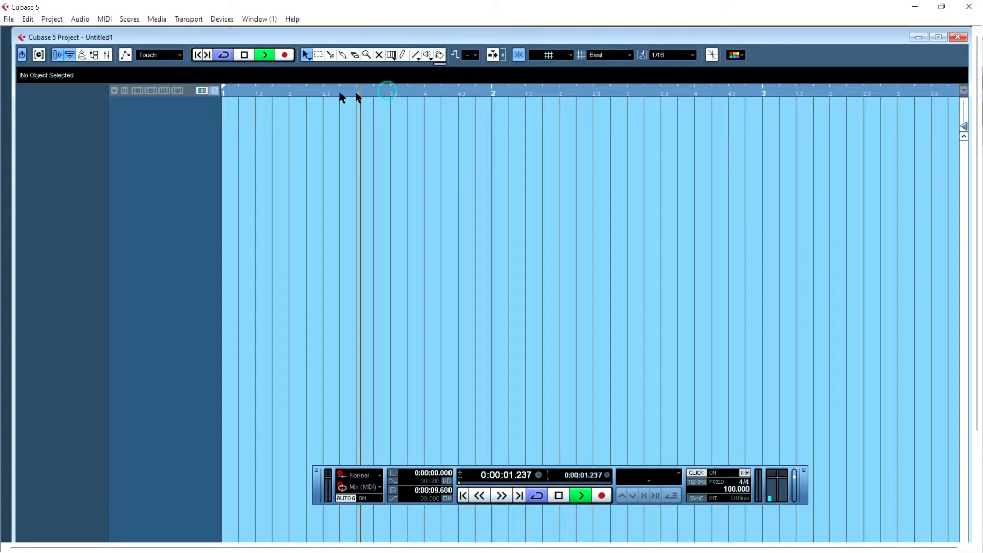
pyautogui.press('space')
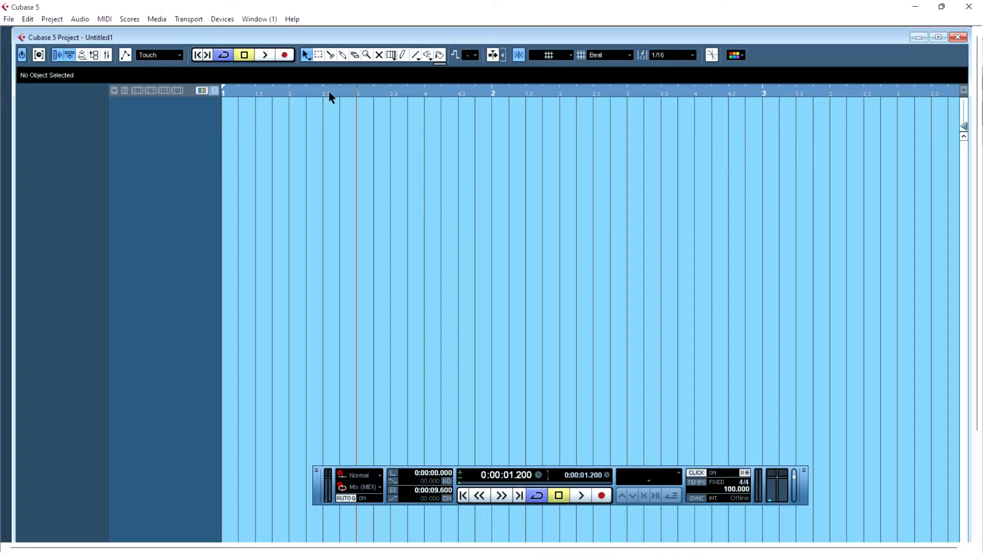
# - Set the grid type to Use Quantize and place the project cursor at sixteenth-note positions in bar 1
pyautogui.click(594, 57)
pyautogui.click(609, 92)
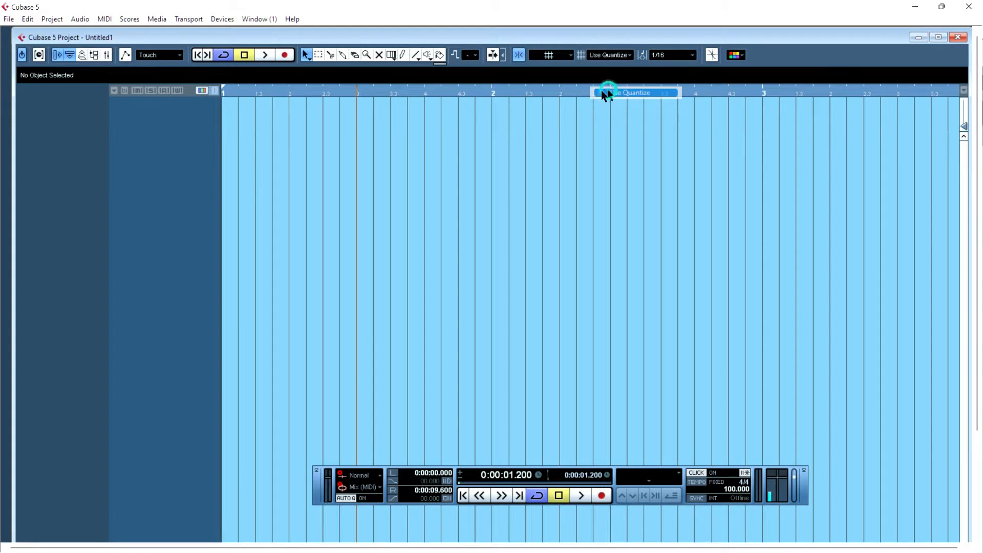
pyautogui.click(374, 94)
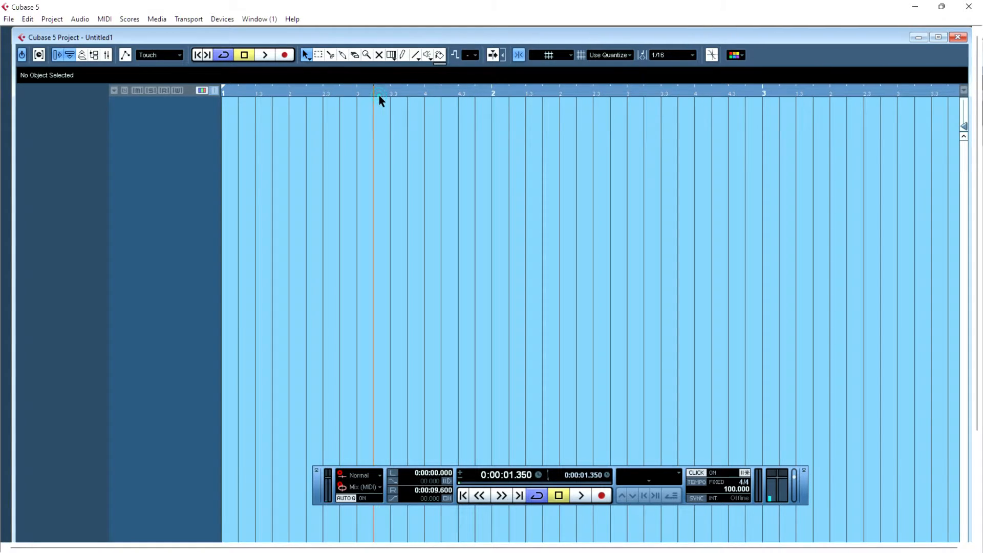
pyautogui.click(409, 94)
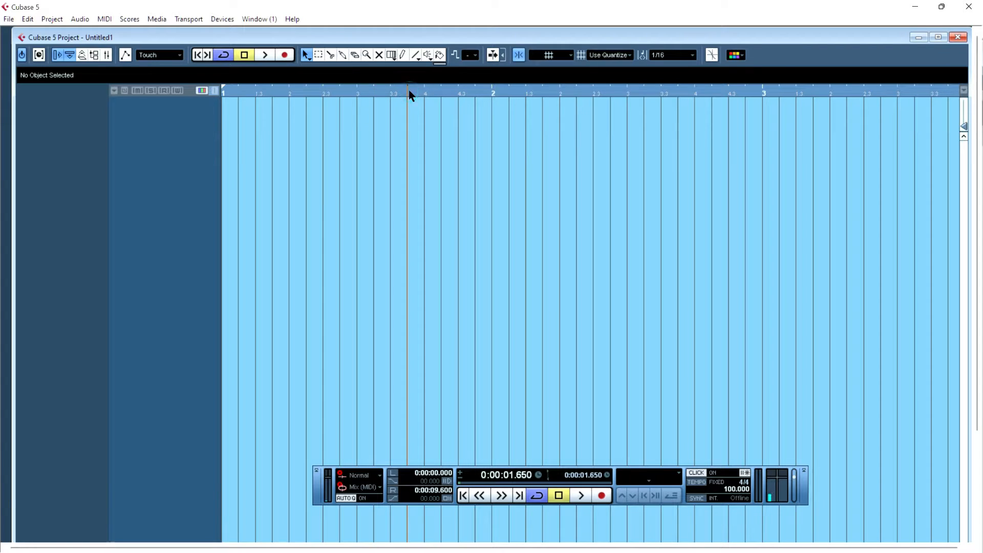
pyautogui.click(426, 95)
pyautogui.click(440, 95)
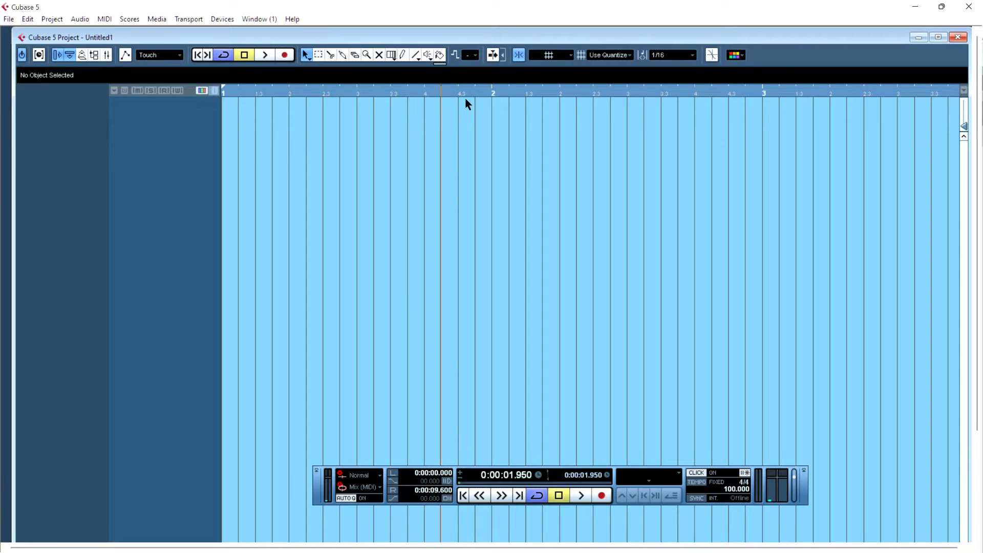
pyautogui.click(457, 94)
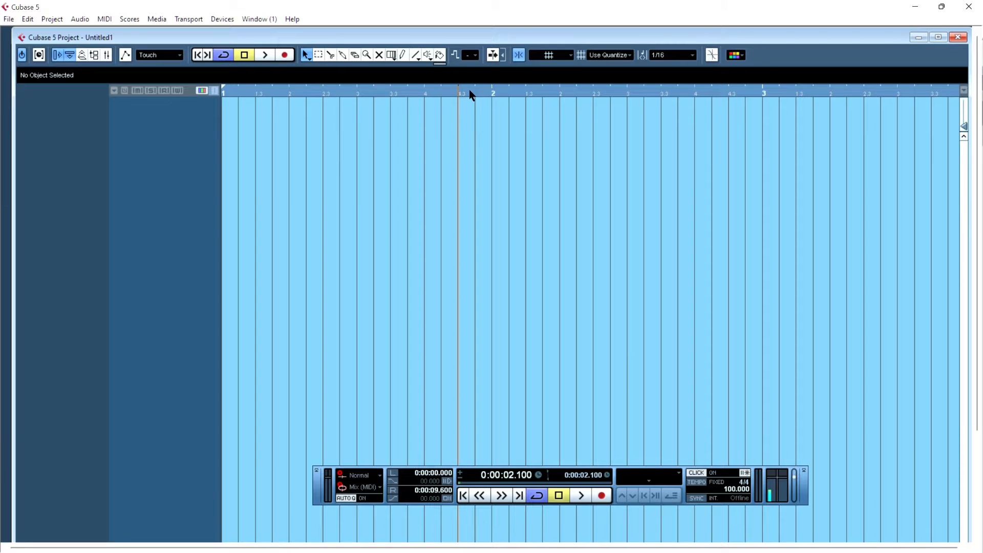
# - Pick the Split tool from the toolbox and toggle Snap off, on and off again
pyautogui.rightClick(484, 146)
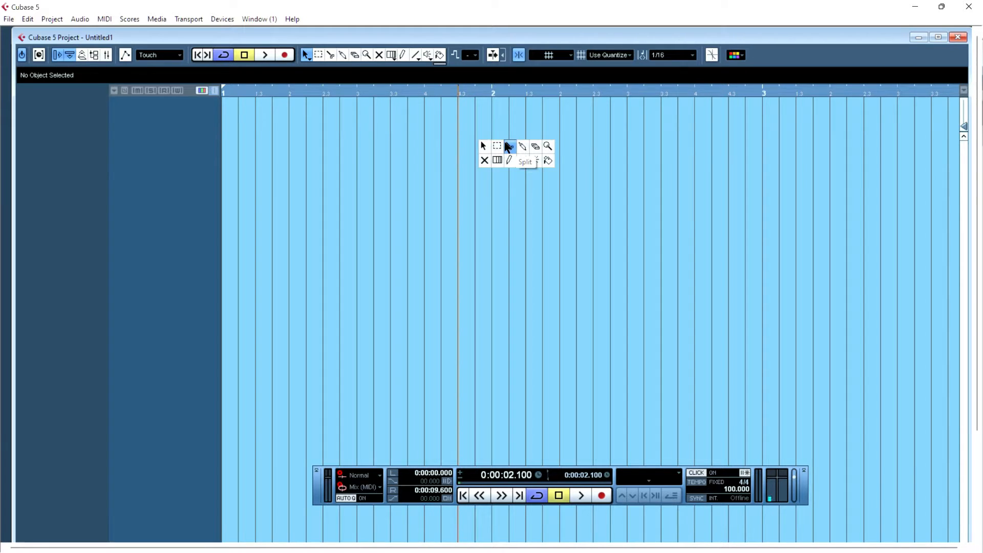
pyautogui.click(509, 147)
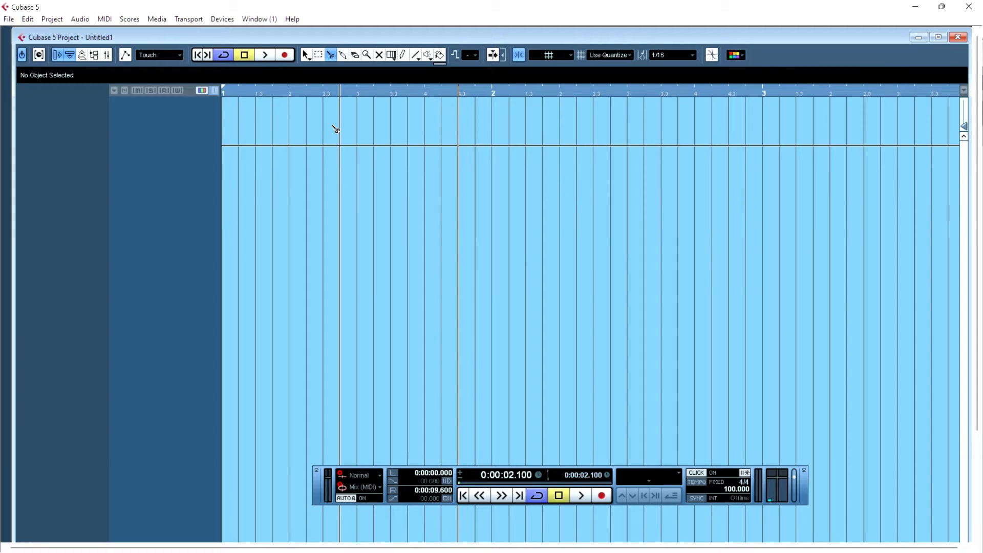
pyautogui.click(519, 55)
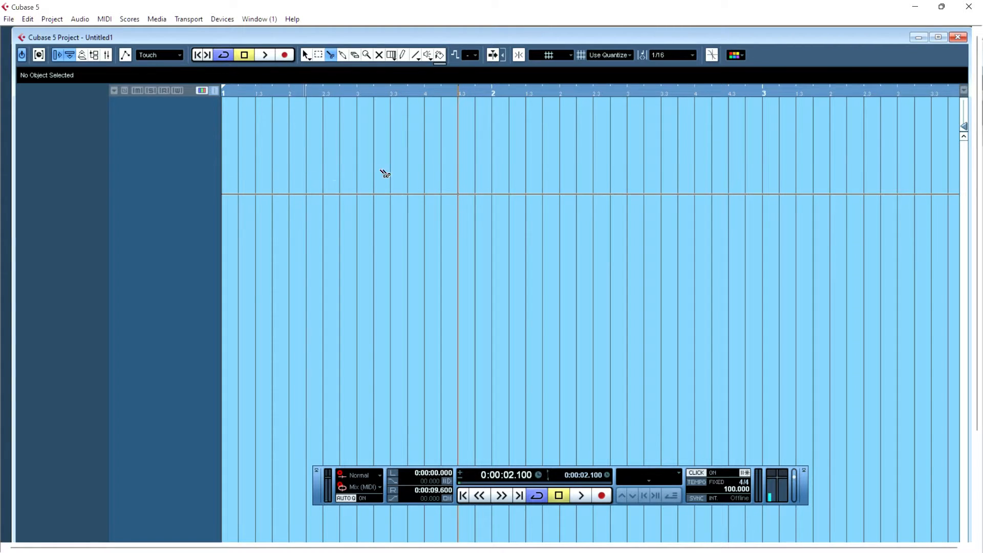
pyautogui.click(519, 55)
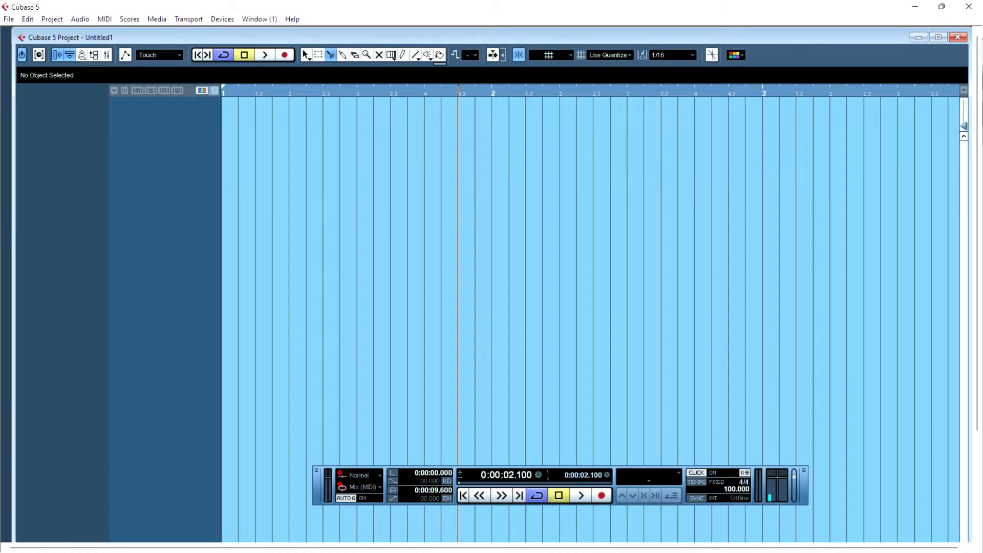
pyautogui.click(518, 55)
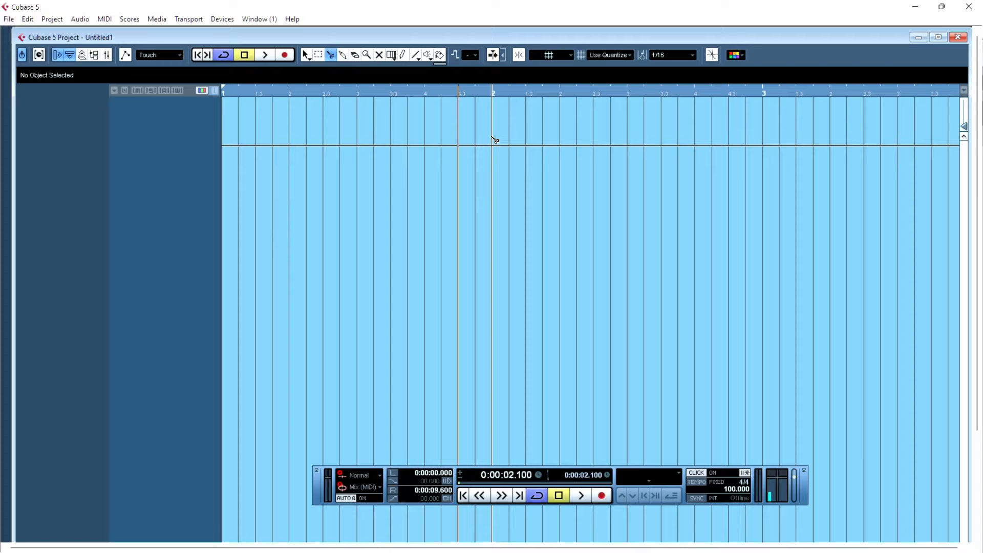
# - Set the snap type to Events and turn Snap back on
pyautogui.click(558, 53)
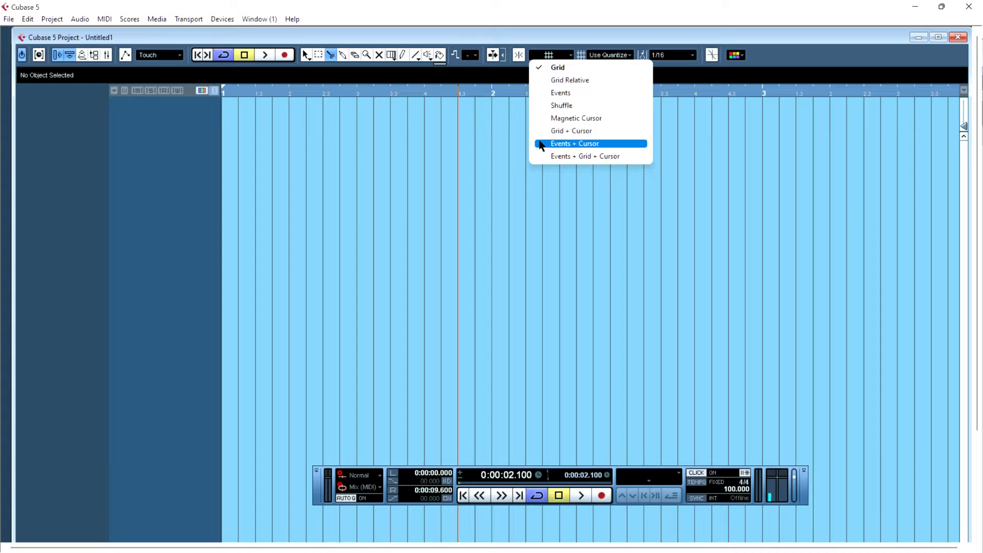
pyautogui.click(553, 92)
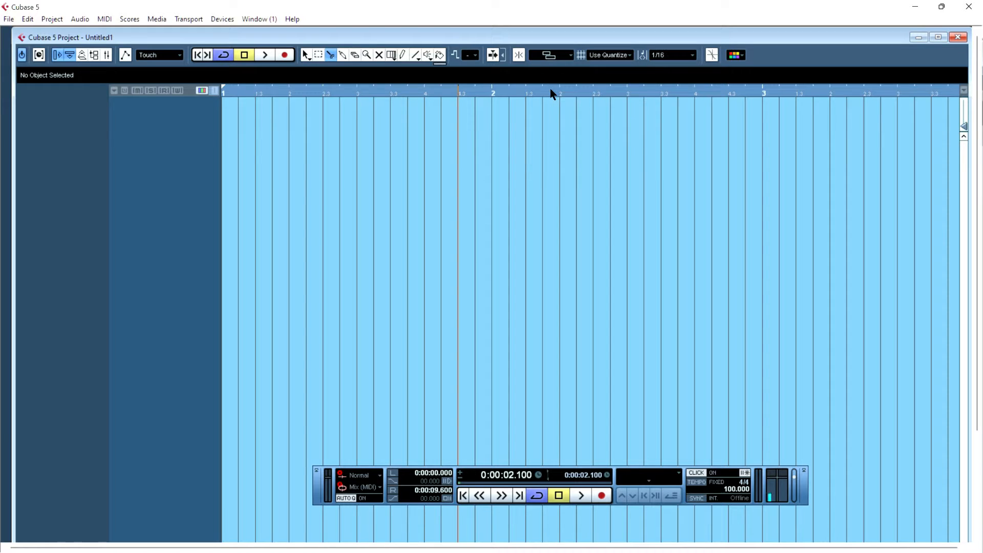
pyautogui.click(518, 56)
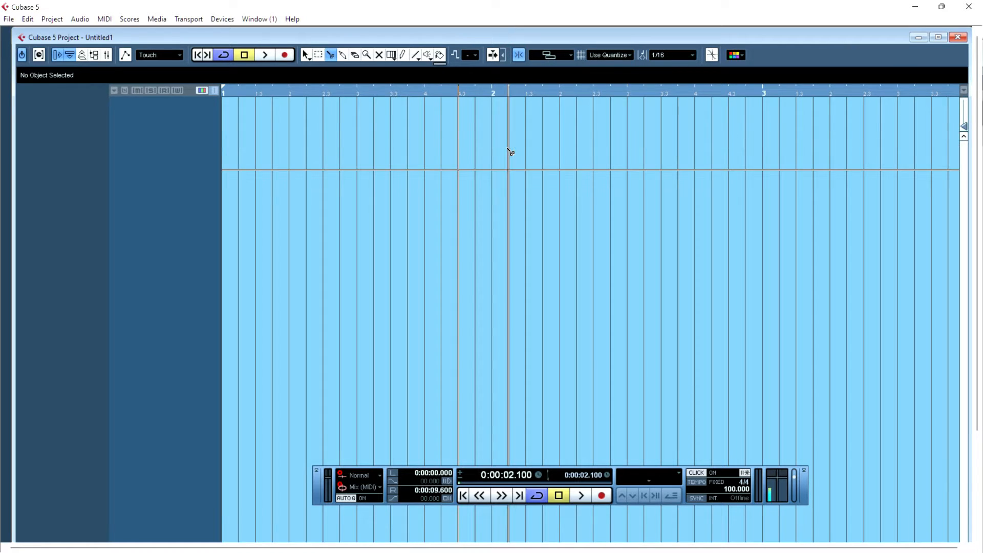
# - Set the grid type to Bar and place the project cursor at several positions around bar 2
pyautogui.click(517, 92)
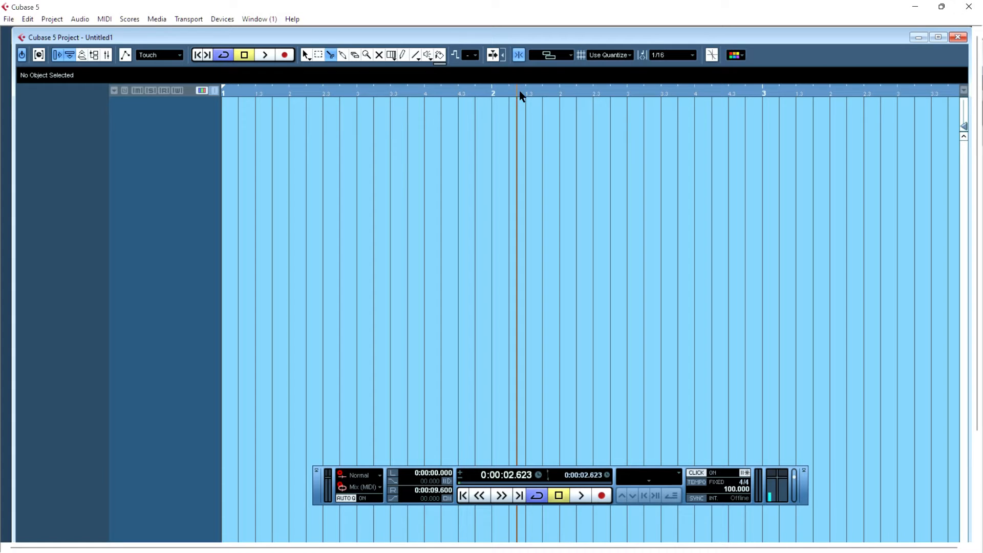
pyautogui.click(625, 56)
pyautogui.click(617, 68)
pyautogui.click(559, 91)
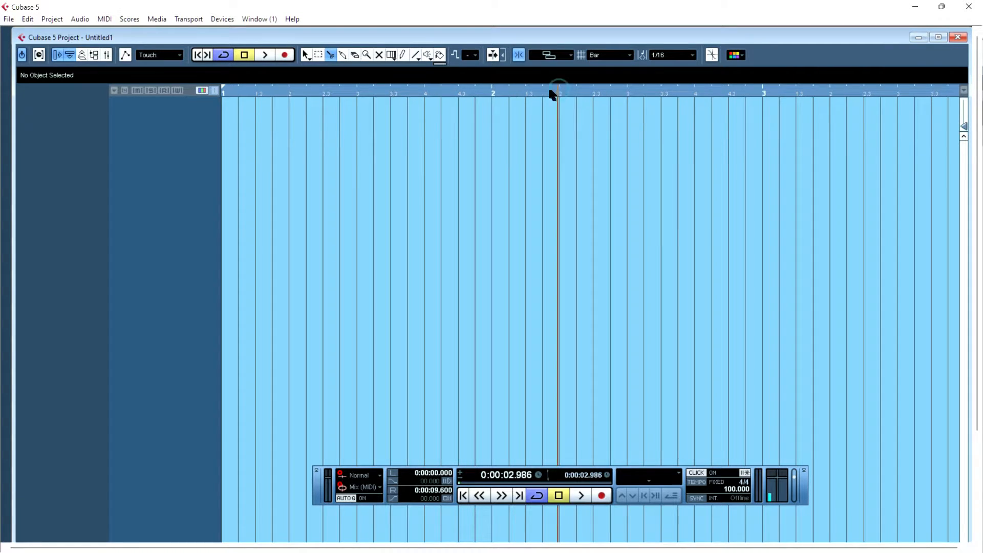
pyautogui.click(548, 91)
pyautogui.click(540, 91)
pyautogui.click(534, 90)
pyautogui.click(516, 90)
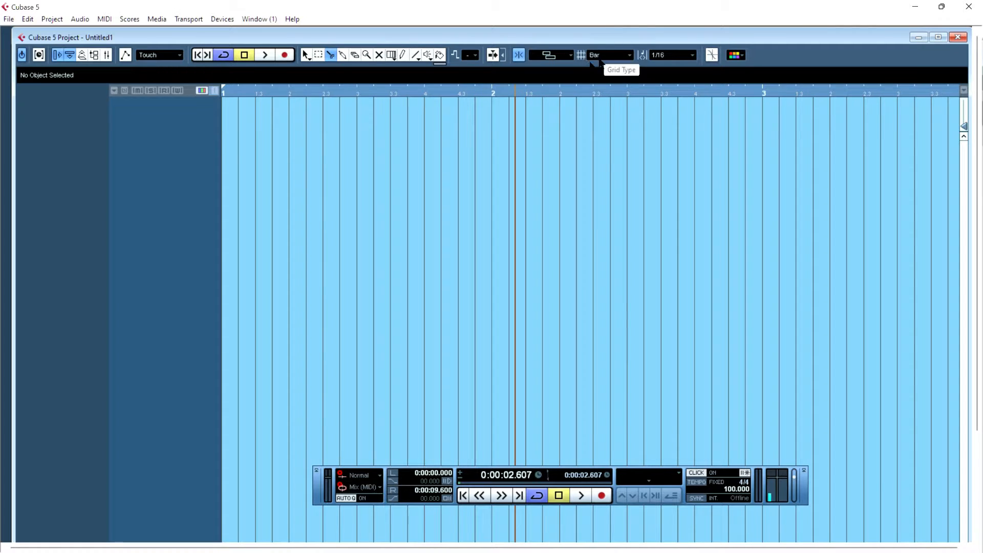
# - Set the snap type to Grid and place the project cursor at positions in bar 2
pyautogui.click(562, 53)
pyautogui.click(557, 65)
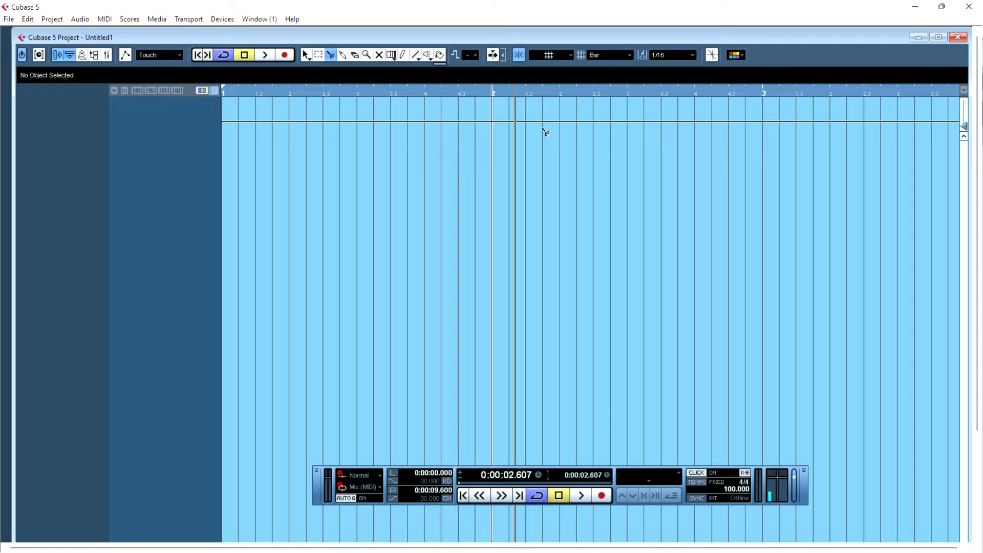
pyautogui.click(660, 92)
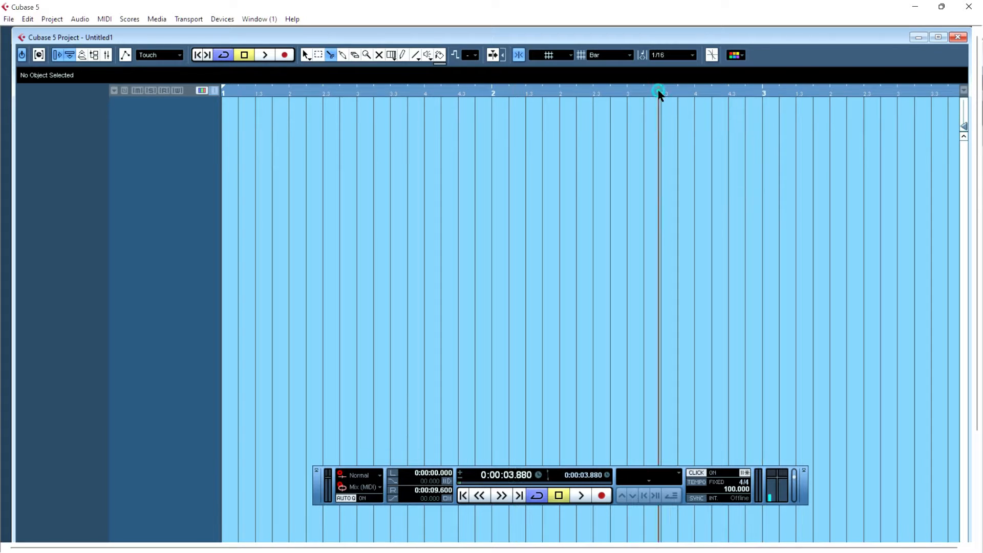
pyautogui.click(615, 95)
pyautogui.click(614, 93)
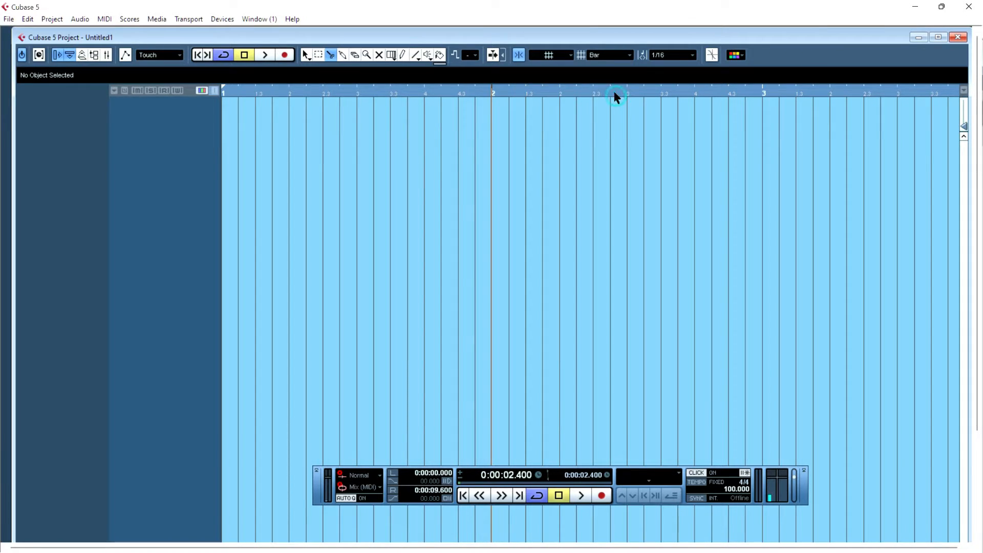
# - Pick the Object Selection tool and move the Transport panel up over the event display
pyautogui.click(307, 57)
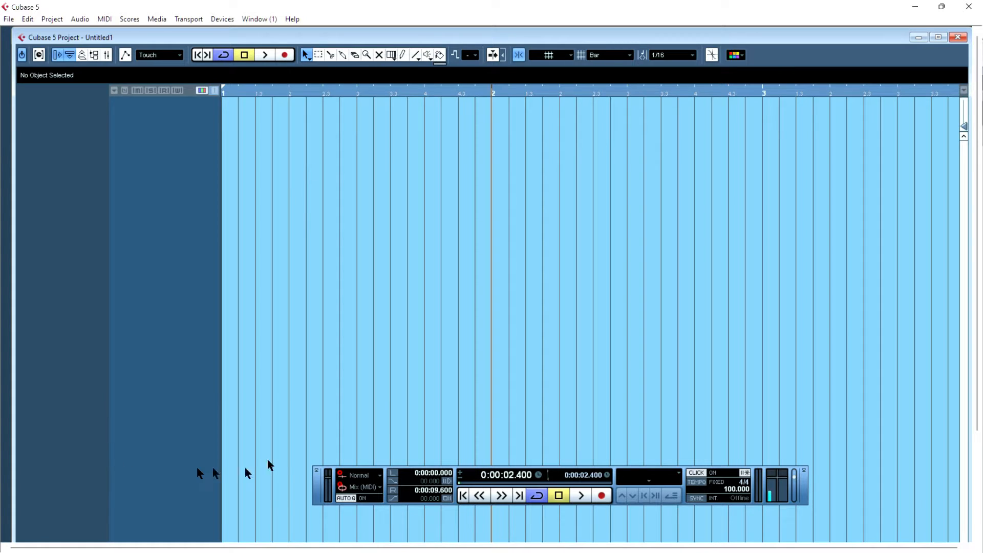
pyautogui.moveTo(316, 478)
pyautogui.mouseDown()
pyautogui.moveTo(306, 373)
pyautogui.moveTo(274, 285)
pyautogui.moveTo(342, 413)
pyautogui.mouseUp()
pyautogui.moveTo(268, 150); pyautogui.dragTo(897, 280)
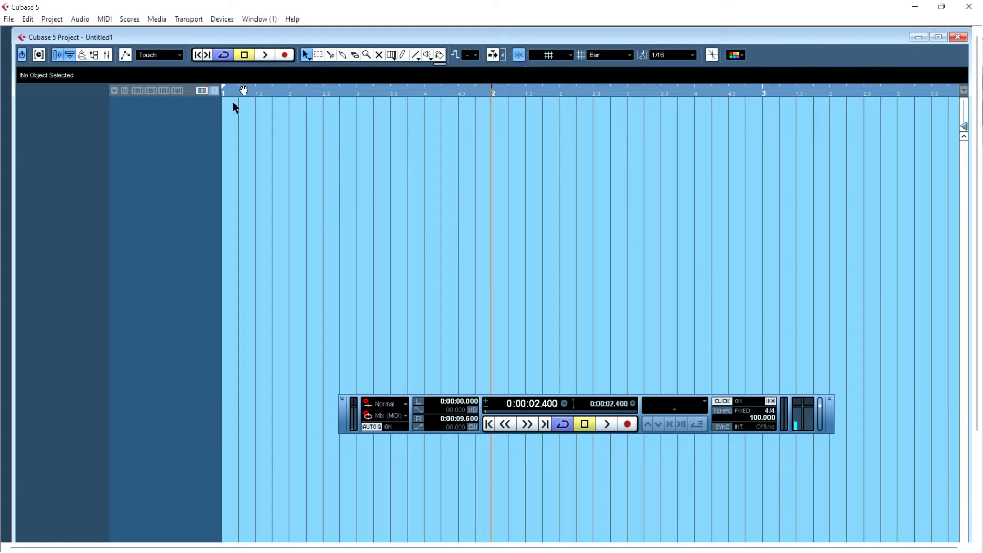
# - Pick the Range Selection tool and select snapped ranges covering bar 1 and bar 2
pyautogui.click(318, 55)
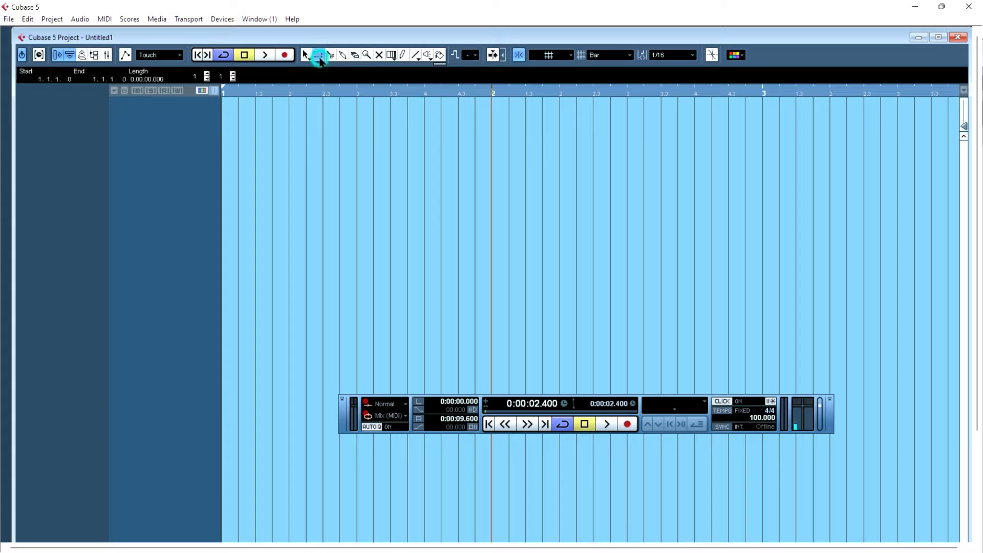
pyautogui.moveTo(327, 144); pyautogui.dragTo(411, 153)
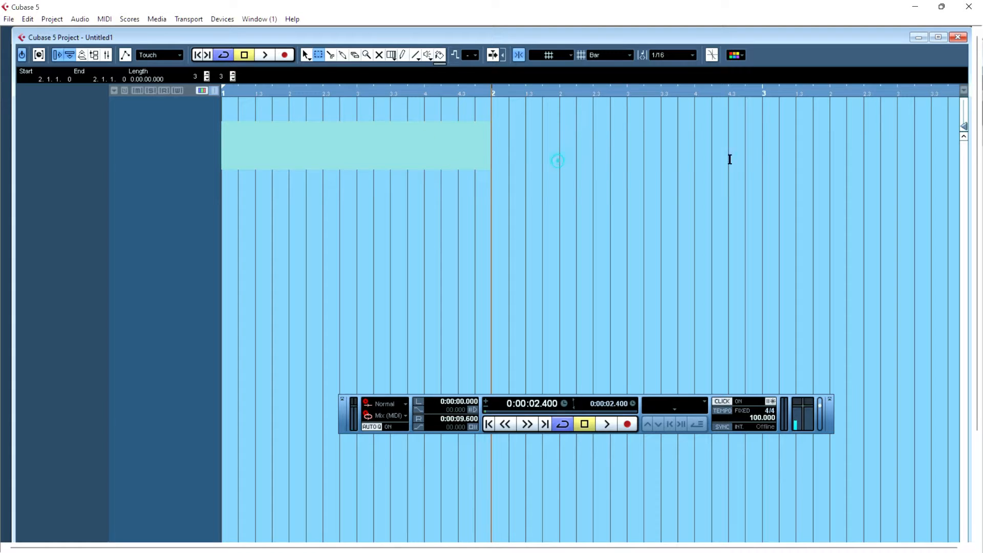
pyautogui.moveTo(558, 160); pyautogui.dragTo(765, 150)
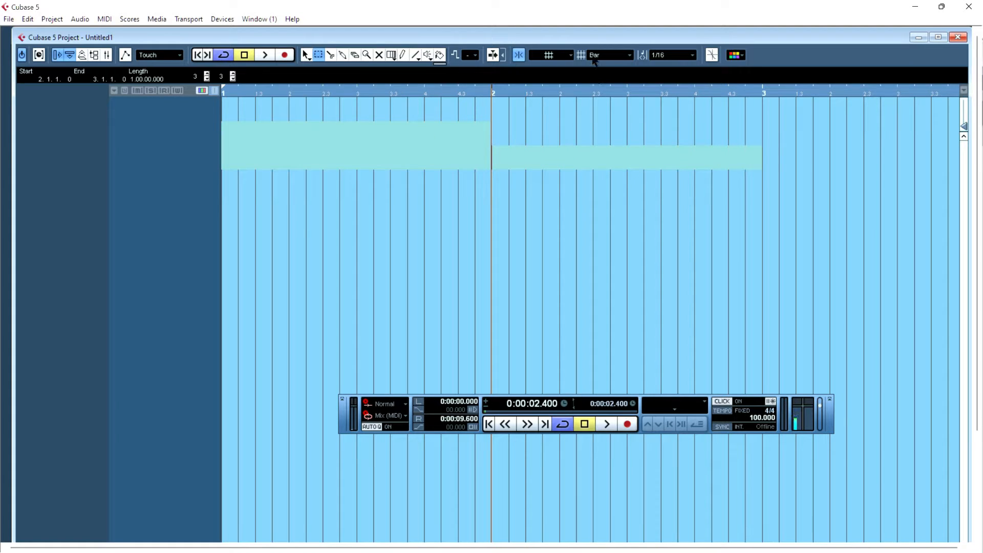
# - Turn Snap off and draw several free range selections across bars 1 and 2
pyautogui.click(519, 55)
pyautogui.moveTo(310, 231); pyautogui.dragTo(692, 230)
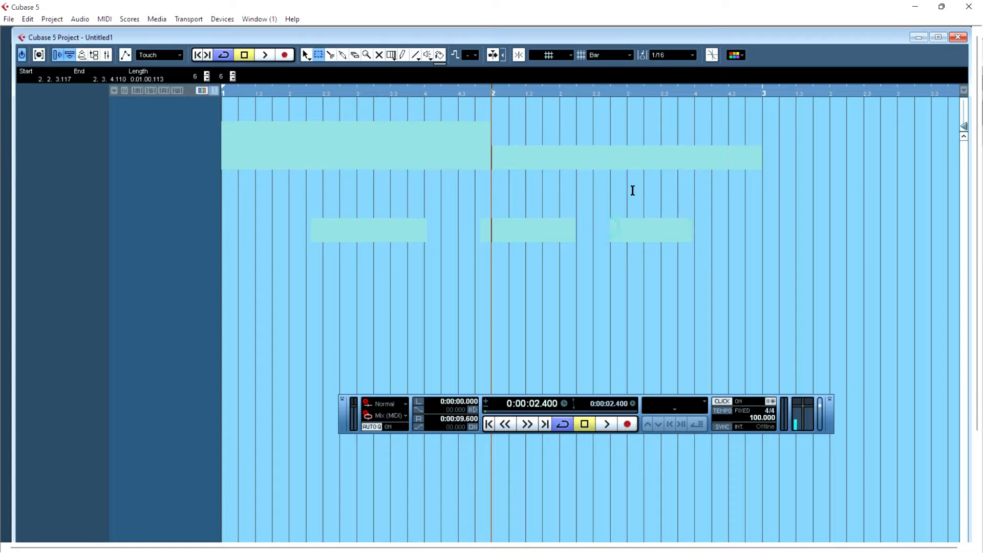
pyautogui.moveTo(605, 180); pyautogui.dragTo(668, 181)
pyautogui.moveTo(270, 340); pyautogui.dragTo(358, 351)
pyautogui.moveTo(341, 303); pyautogui.dragTo(532, 302)
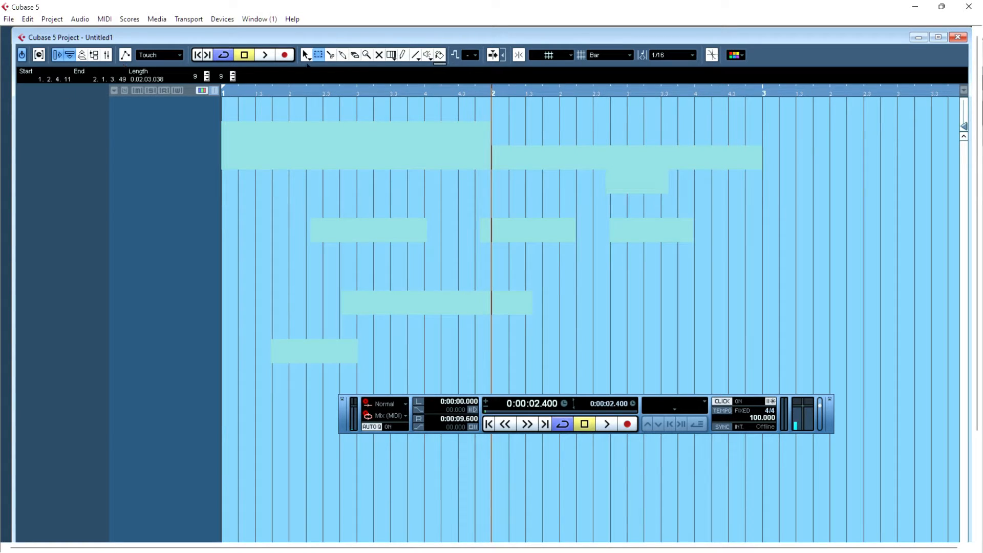
# - Switch to the Object Selection tool, clear the selection, and place the project cursor in bar 1
pyautogui.click(306, 55)
pyautogui.click(274, 245)
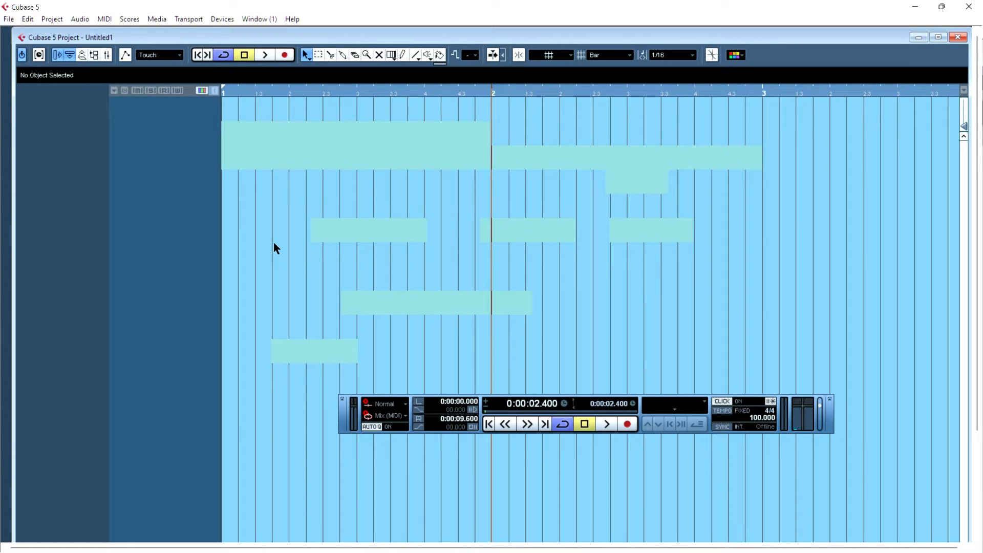
pyautogui.click(276, 92)
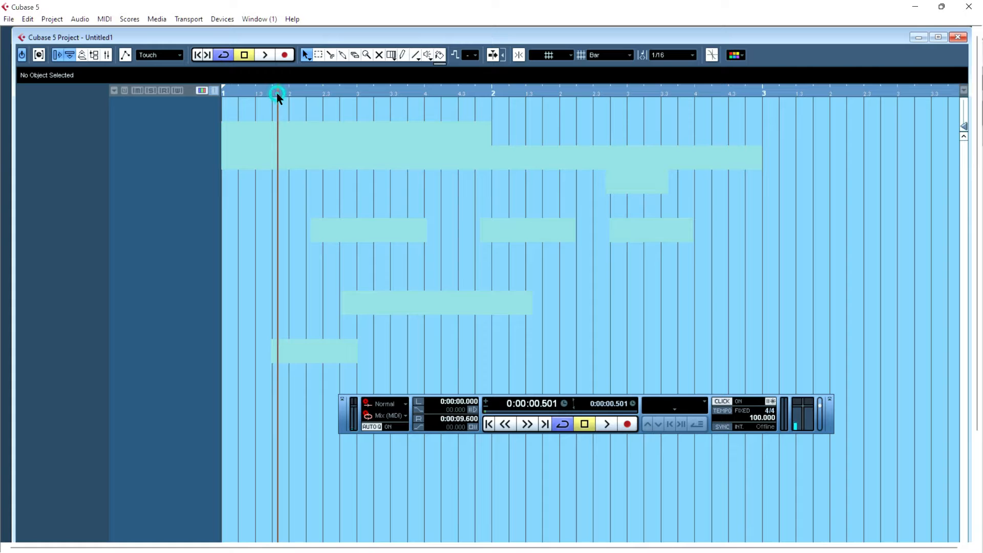
# - Try the Split tool across bar 1, then return to the Object Selection tool
pyautogui.click(331, 55)
pyautogui.moveTo(322, 167); pyautogui.dragTo(420, 165)
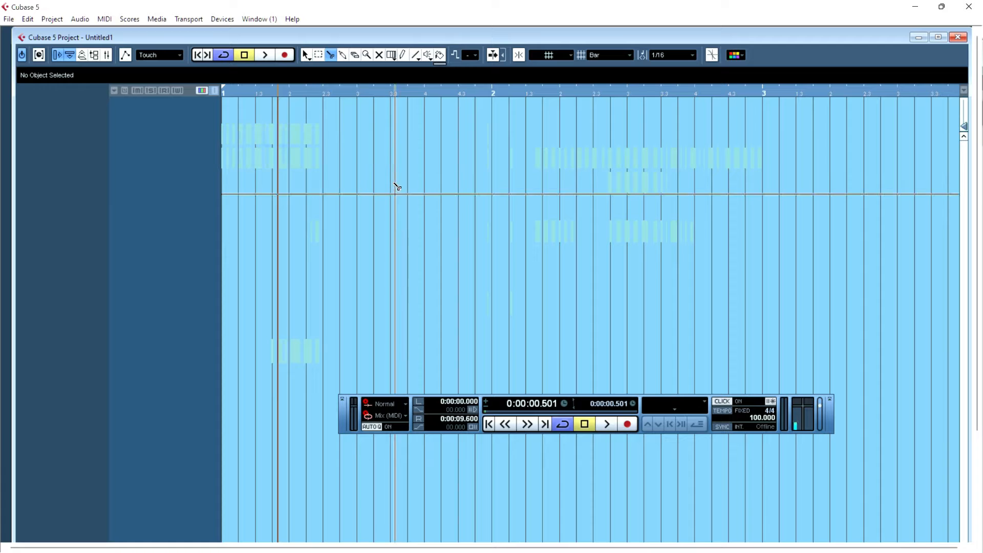
pyautogui.press('1')
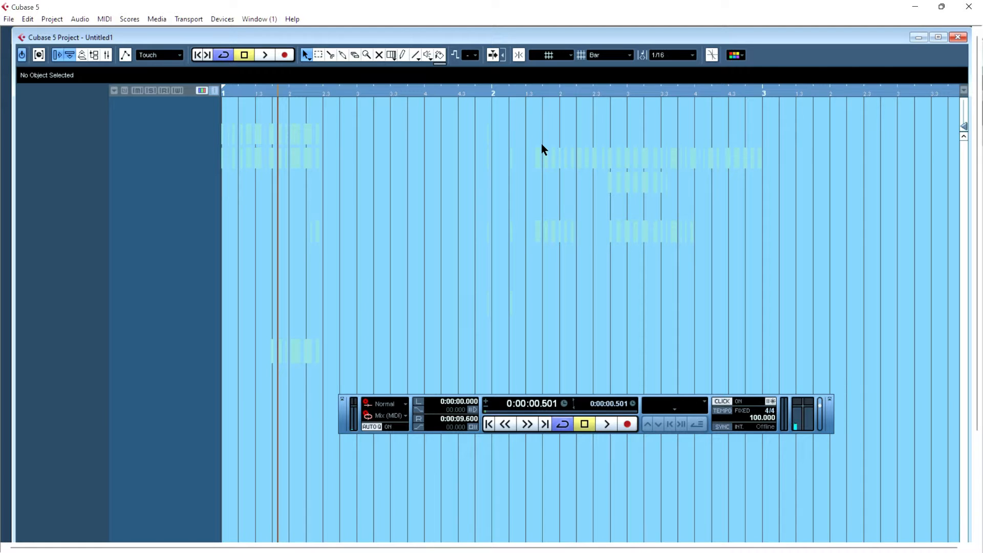
# - Place the project cursor in bar 2 and draw a range selection near bar 3 with the Range Selection tool
pyautogui.click(551, 91)
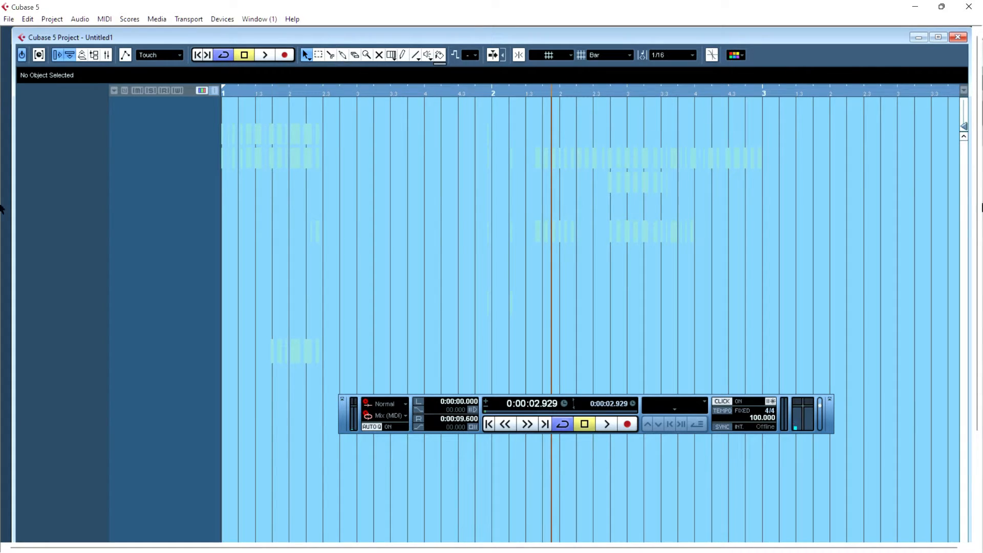
pyautogui.rightClick(855, 170)
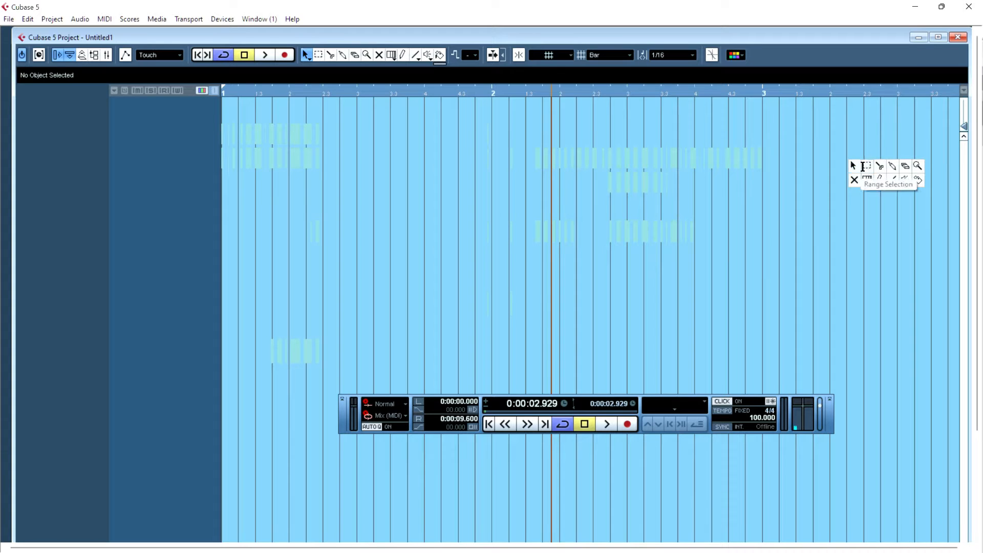
pyautogui.click(866, 168)
pyautogui.moveTo(859, 151); pyautogui.dragTo(823, 149)
# - Pick the Erase tool and then the Color tool
pyautogui.rightClick(402, 90)
pyautogui.click(401, 90)
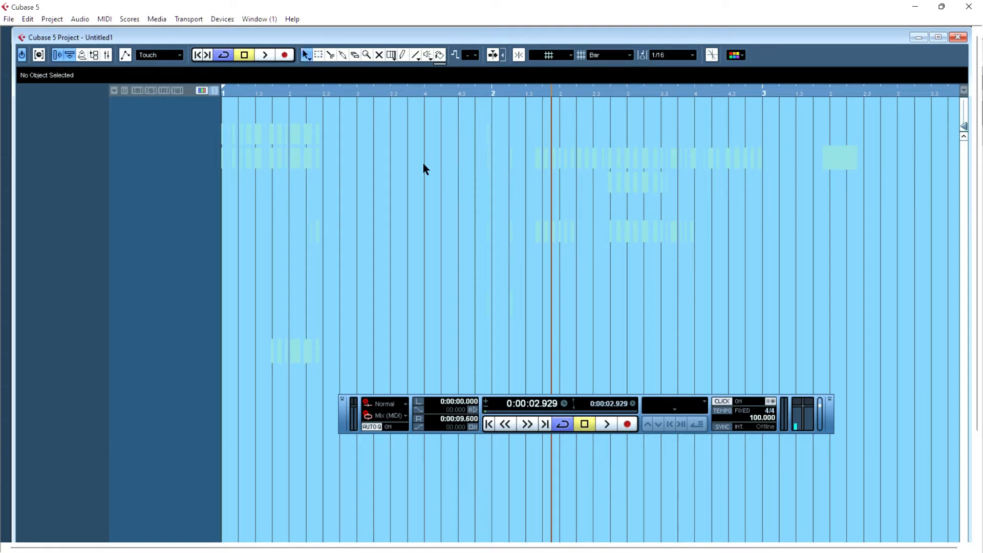
pyautogui.click(355, 56)
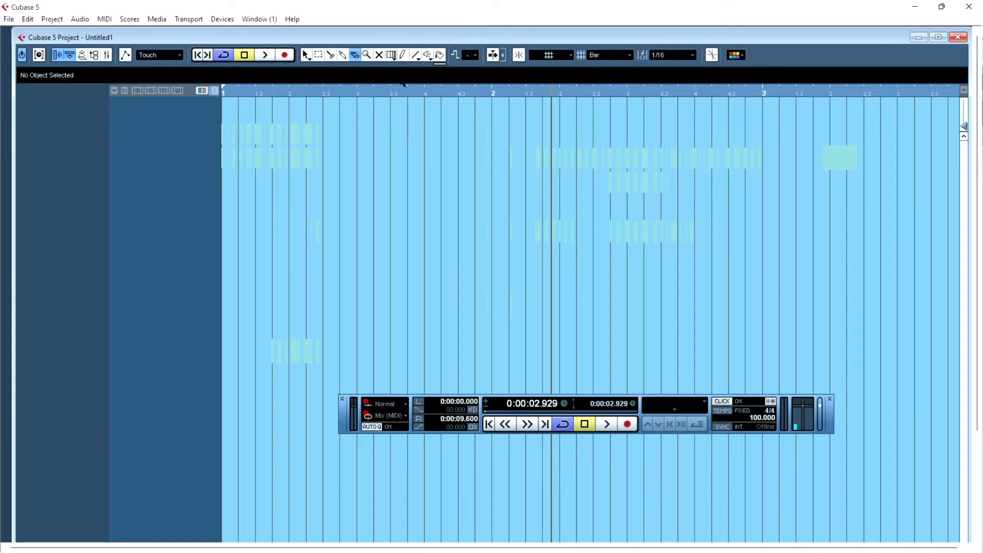
pyautogui.click(439, 54)
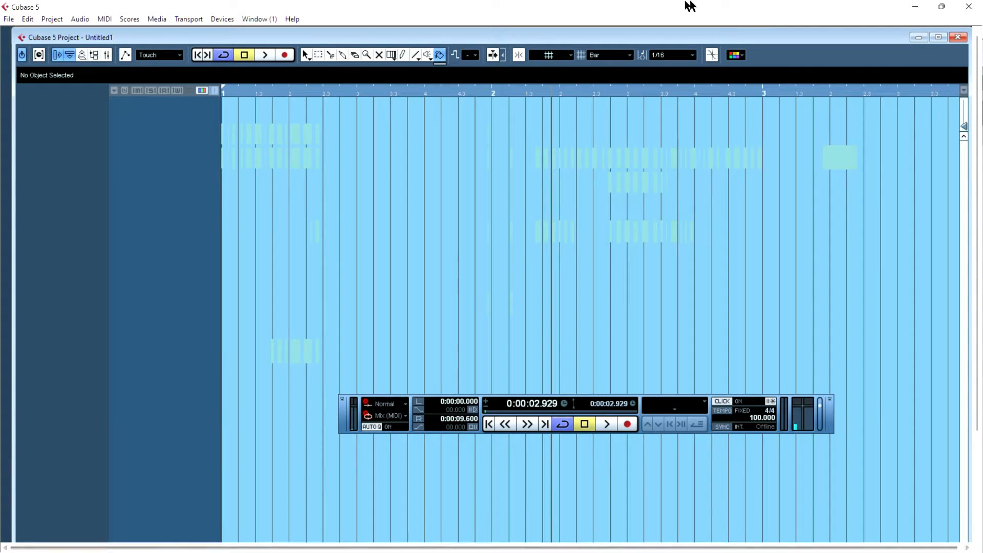
# - Snap the Cubase window to the right half of the screen
pyautogui.moveTo(943, 10)
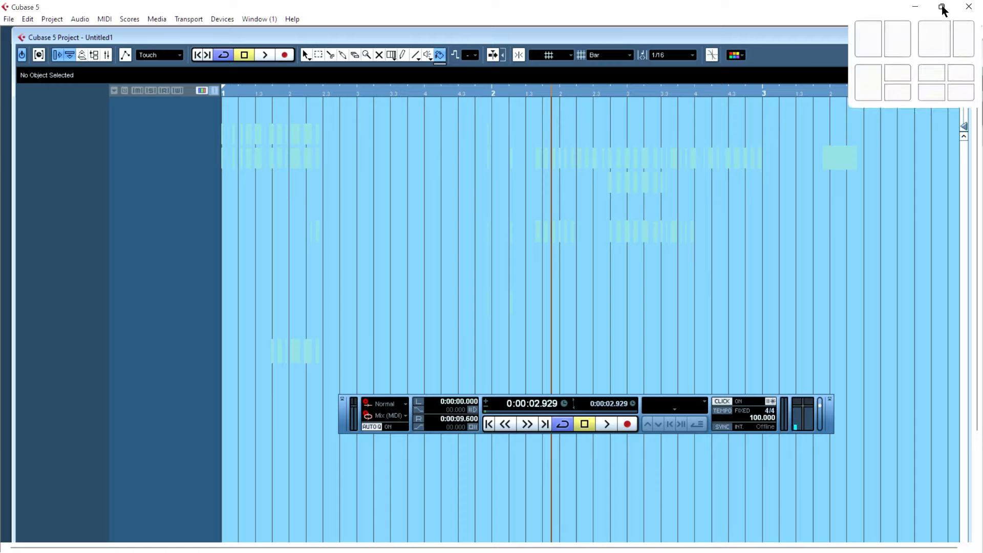
pyautogui.click(891, 46)
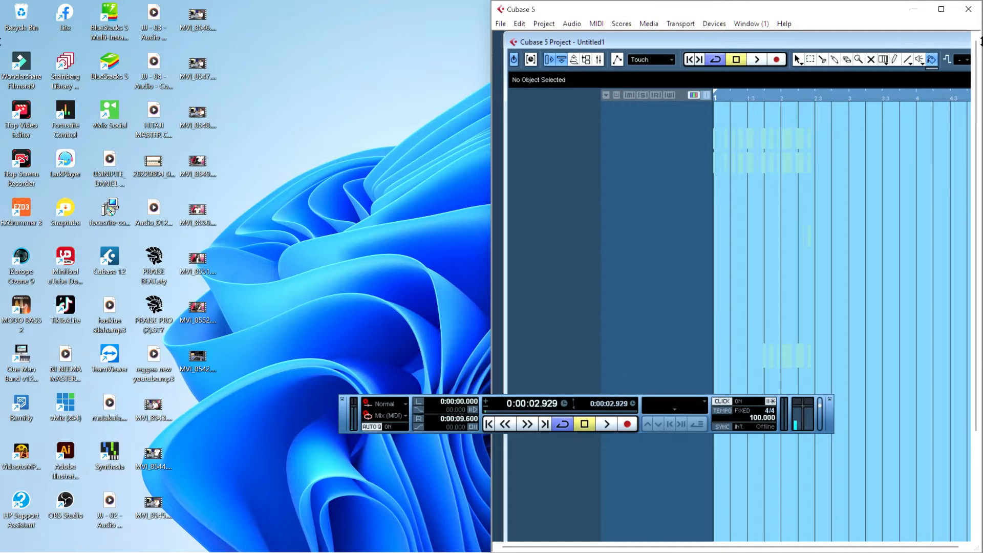
# - Import the desktop audio file 'reggea new youtube' by dropping it onto the project
pyautogui.moveTo(941, 10)
pyautogui.moveTo(154, 357); pyautogui.dragTo(718, 122)
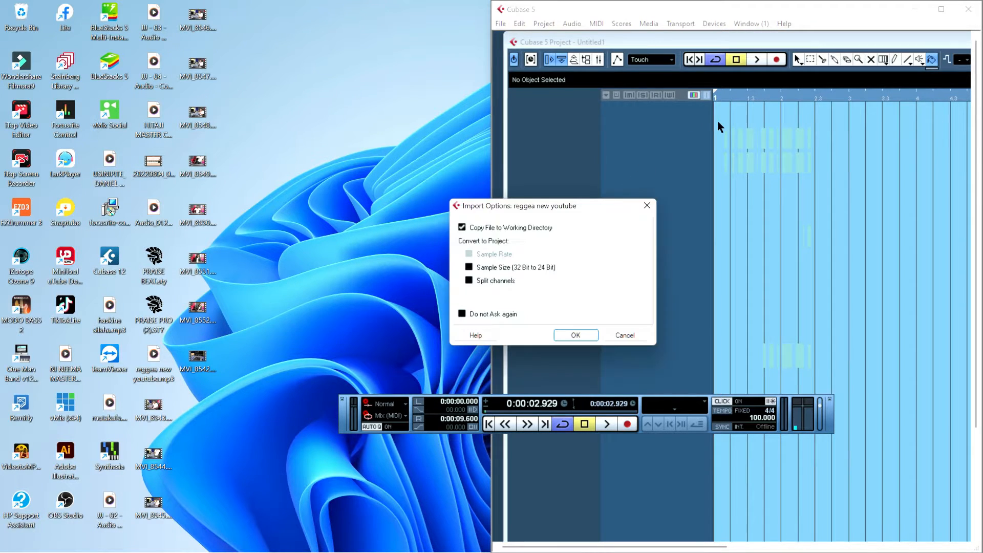
# - Enable Copy File to Working Directory in the import options and confirm the import
pyautogui.click(463, 227)
pyautogui.click(462, 228)
pyautogui.click(150, 376)
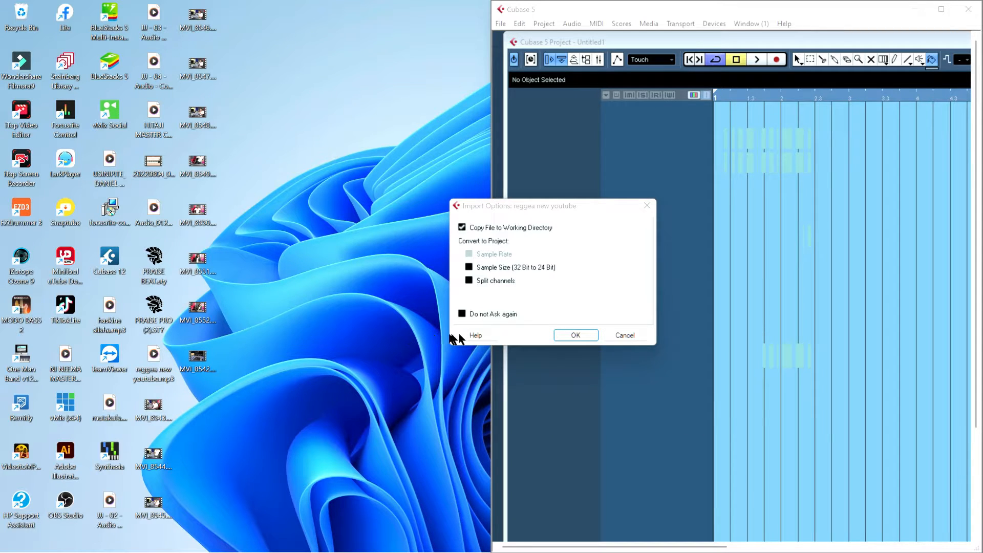
pyautogui.click(472, 225)
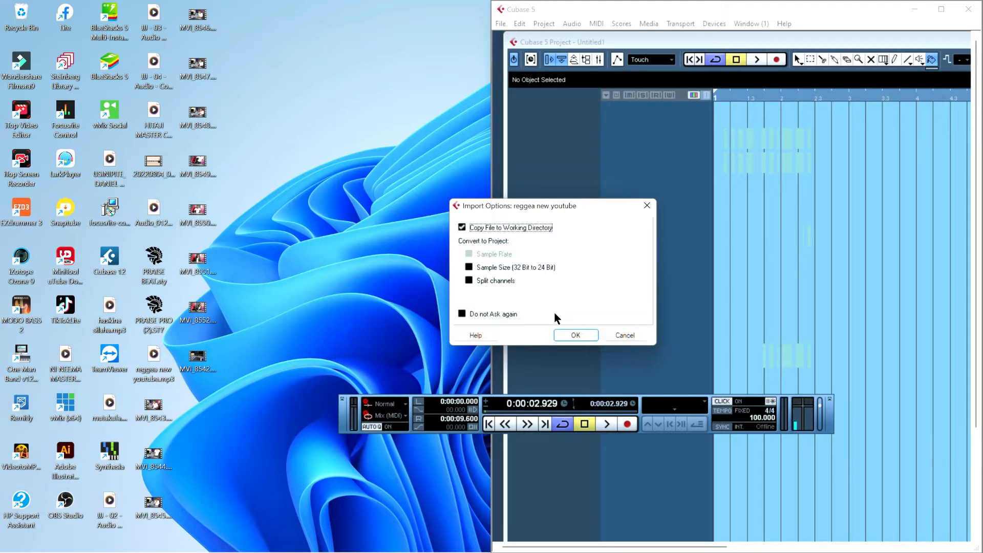
pyautogui.click(570, 335)
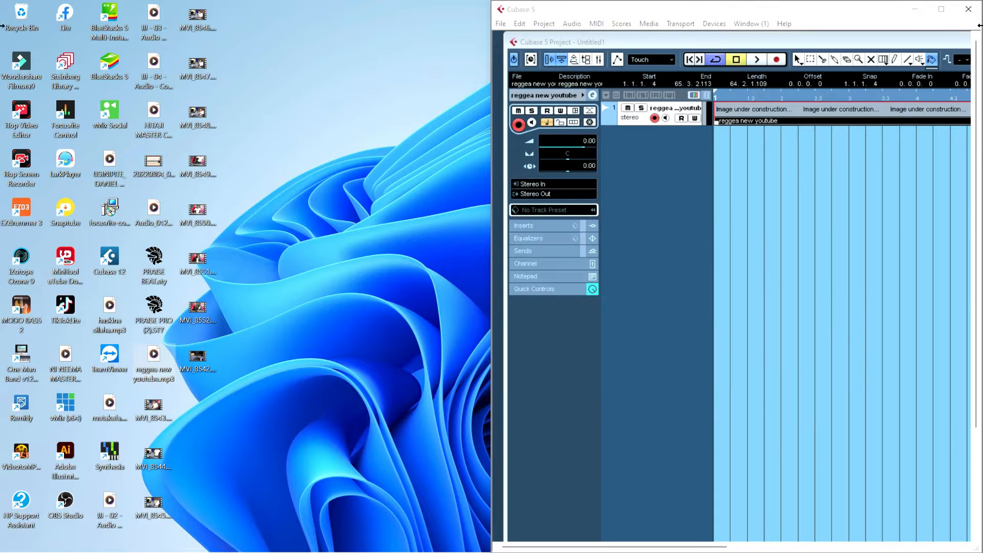
# - Maximize the Cubase window and zoom out to show the whole audio event
pyautogui.click(941, 13)
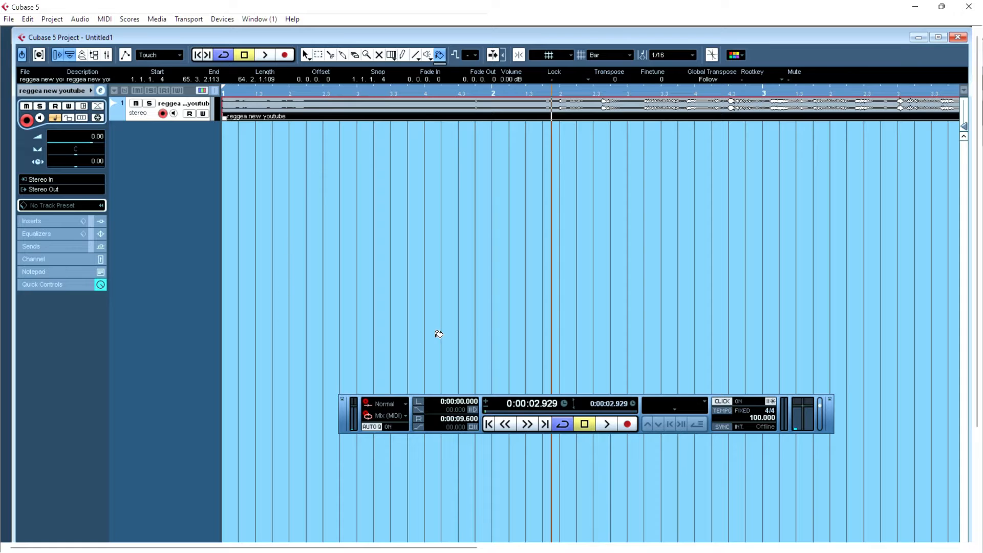
pyautogui.press('g')
pyautogui.press('g')
pyautogui.press('g')
pyautogui.press('g')
pyautogui.press('g')
pyautogui.press('g')
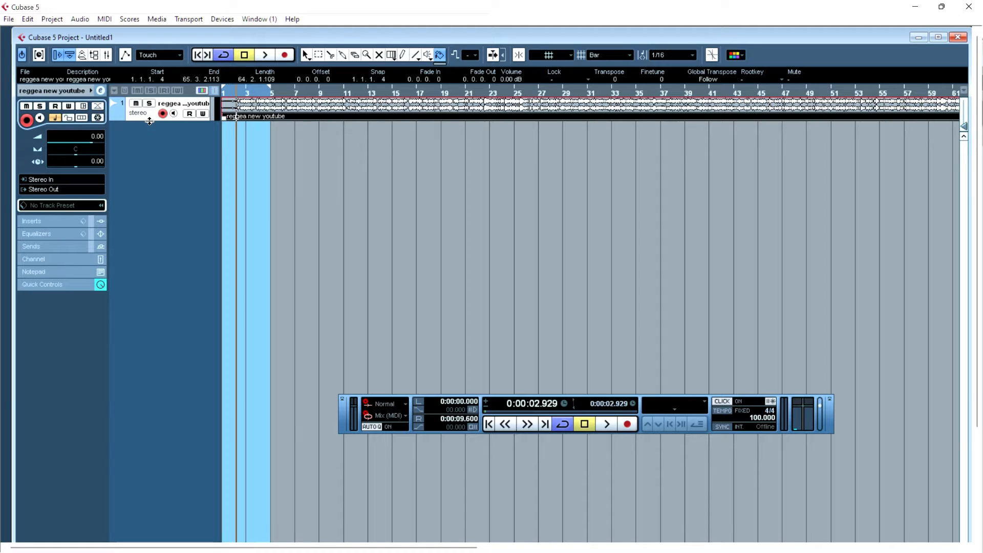
# - Increase the audio track's height and zoom in on the first bars
pyautogui.moveTo(149, 121); pyautogui.dragTo(174, 224)
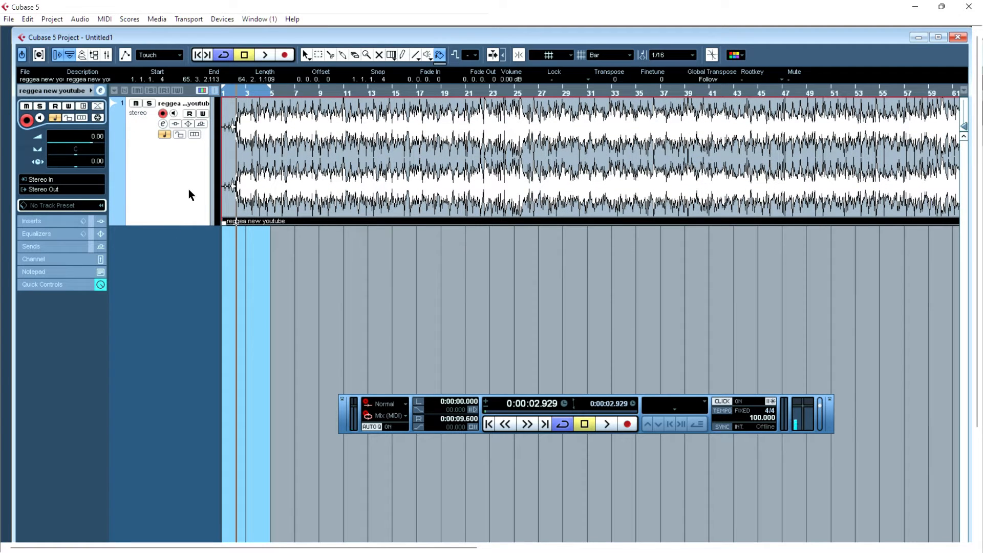
pyautogui.press('h')
pyautogui.press('h')
pyautogui.press('h')
pyautogui.press('h')
pyautogui.press('h')
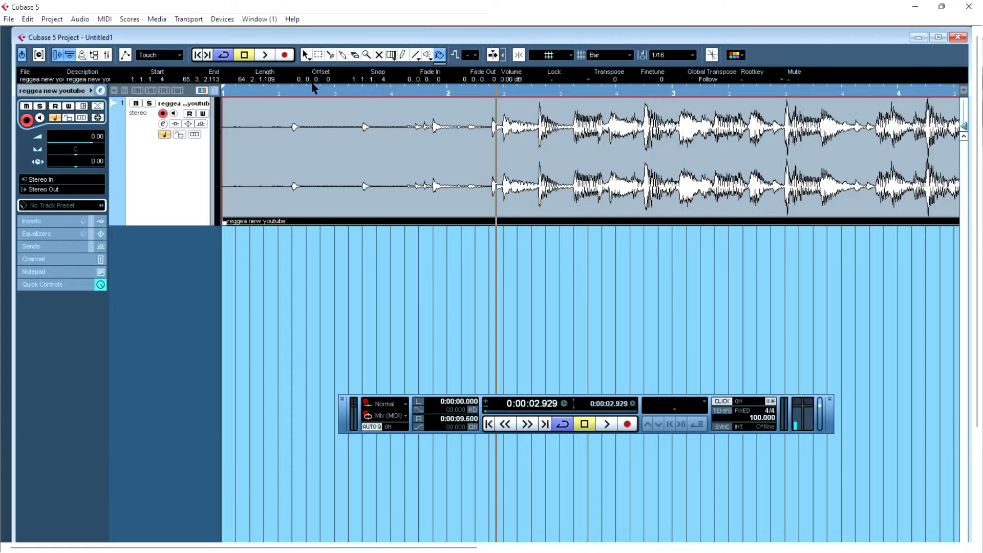
# - Move the audio event to start exactly at bar 1 with the Object Selection tool, then pick the Split tool
pyautogui.press('1')
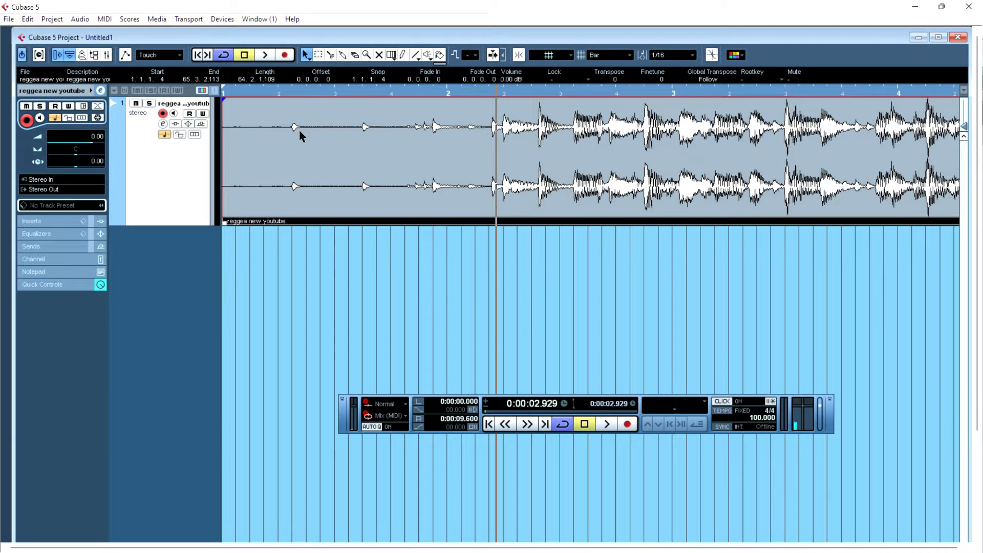
pyautogui.moveTo(333, 178); pyautogui.dragTo(316, 158)
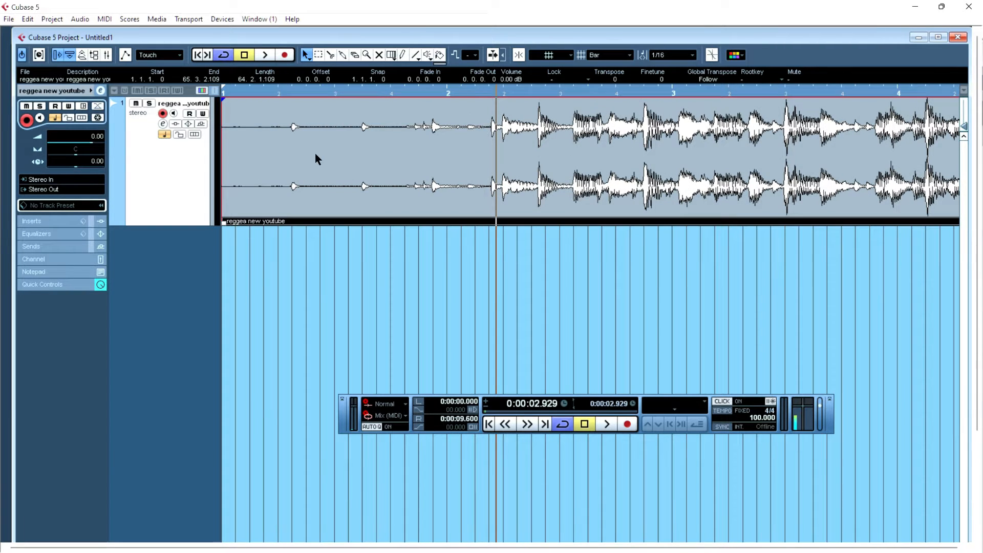
pyautogui.click(330, 56)
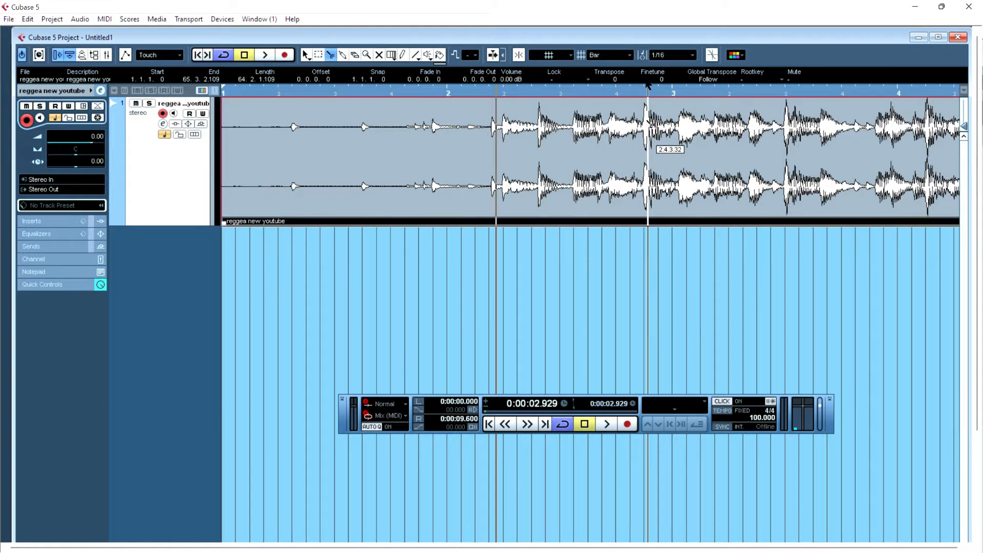
# - Turn on Snap, keeping the grid type set to Bar
pyautogui.click(519, 55)
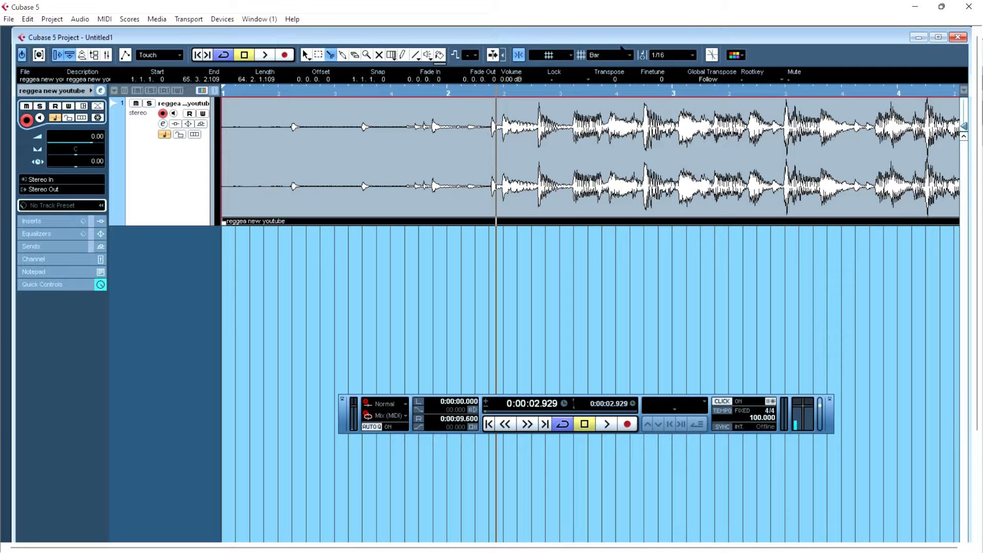
pyautogui.click(626, 55)
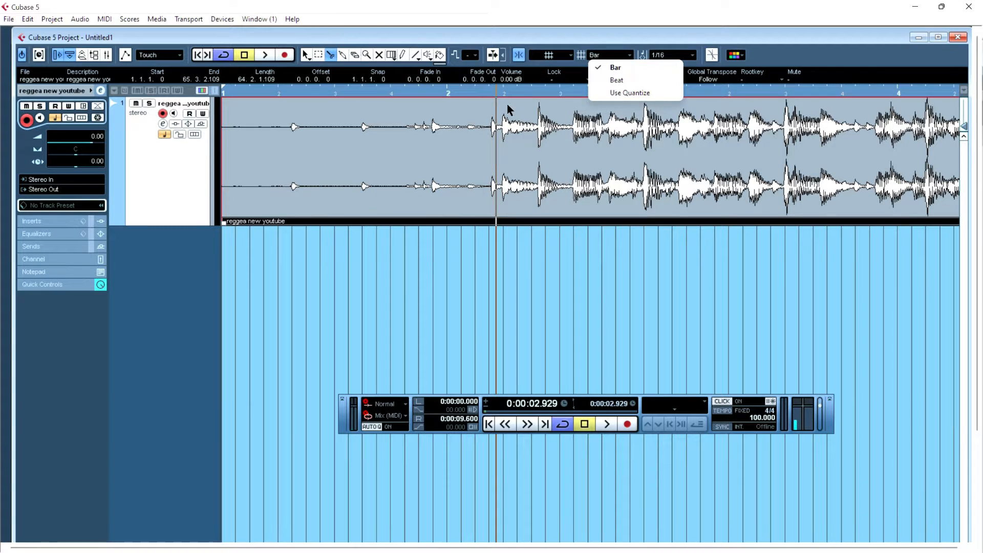
pyautogui.click(526, 95)
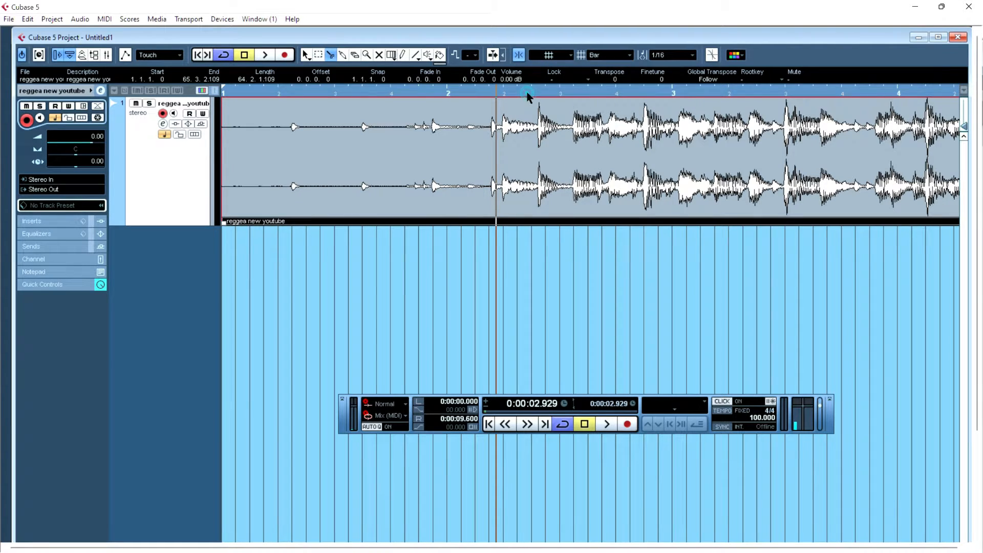
# - Pick the Split tool from the toolbox and split the audio event at bar 2
pyautogui.rightClick(444, 161)
pyautogui.click(444, 163)
pyautogui.rightClick(444, 163)
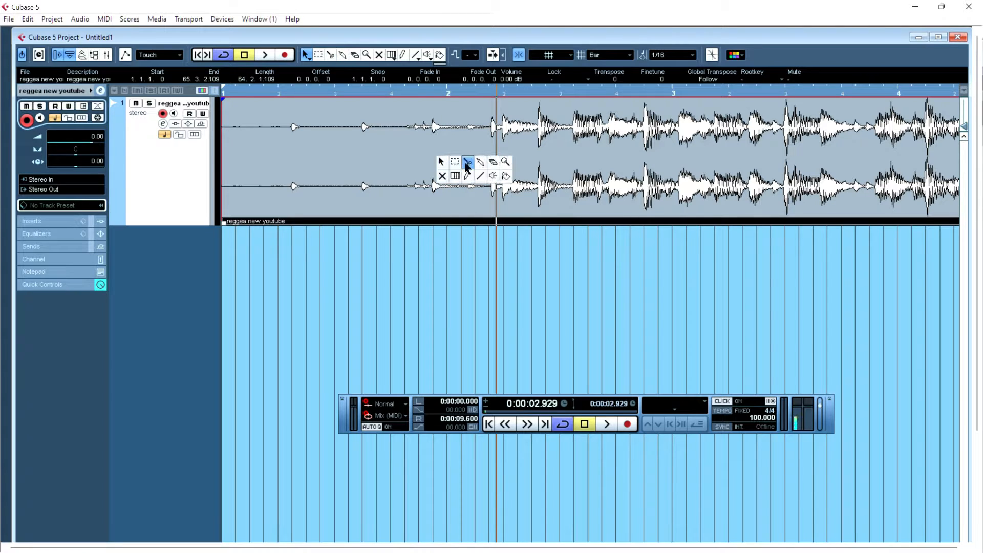
pyautogui.click(465, 165)
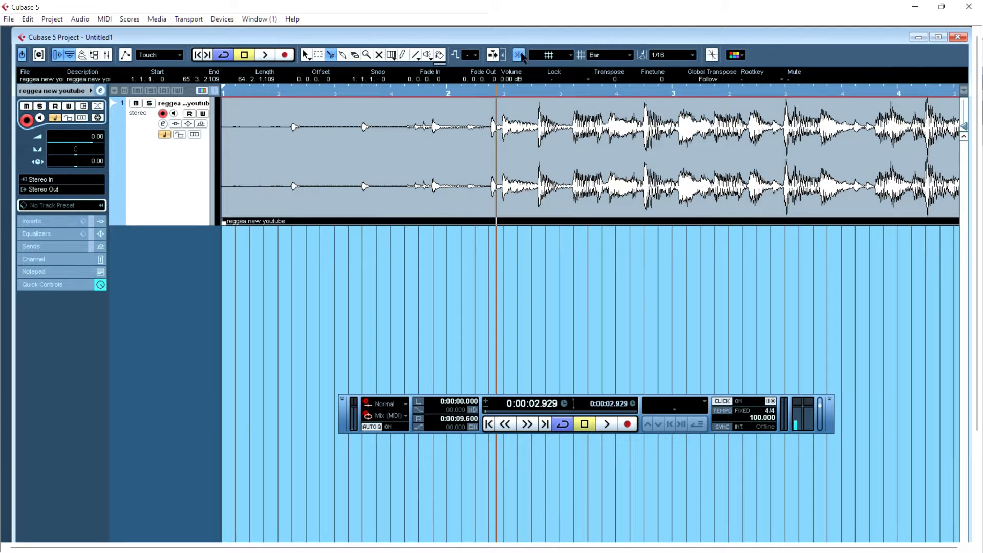
pyautogui.click(448, 144)
# - Erase the part of the event before bar 2 with the Erase tool, then undo the erase
pyautogui.press('1')
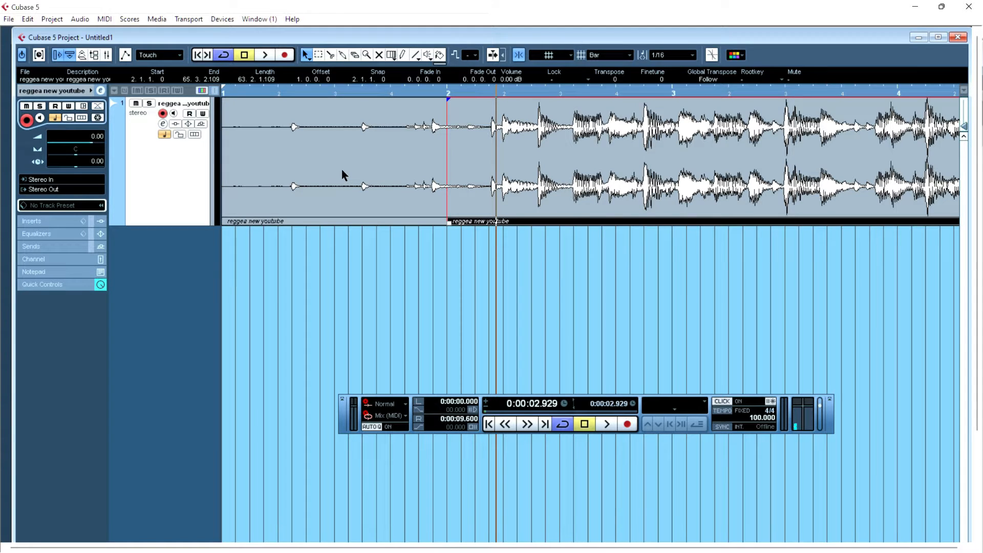
pyautogui.click(341, 173)
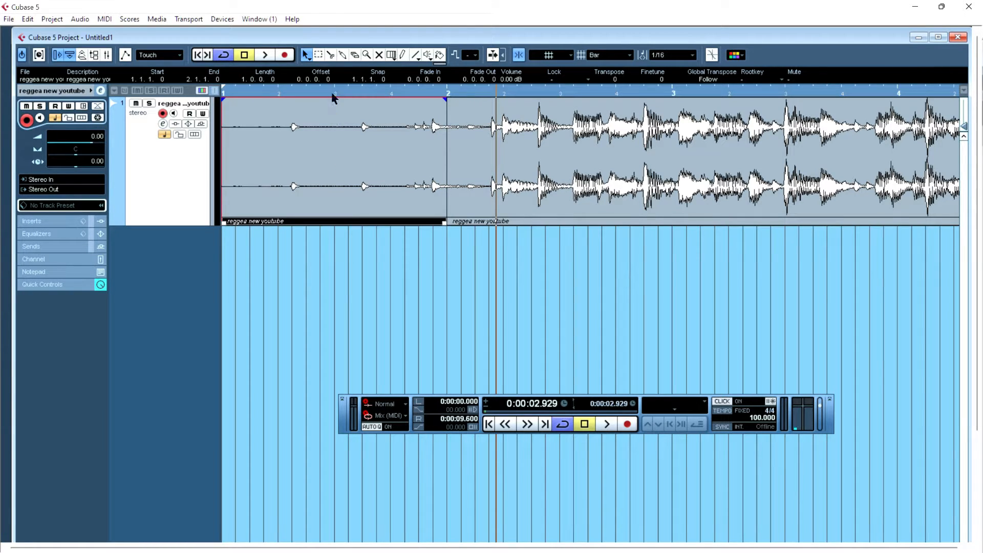
pyautogui.click(354, 55)
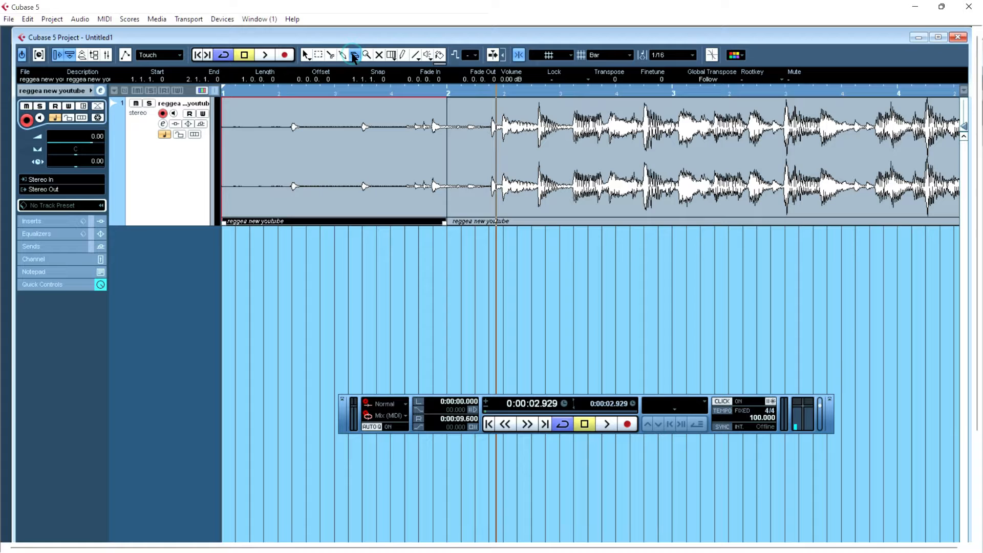
pyautogui.click(340, 176)
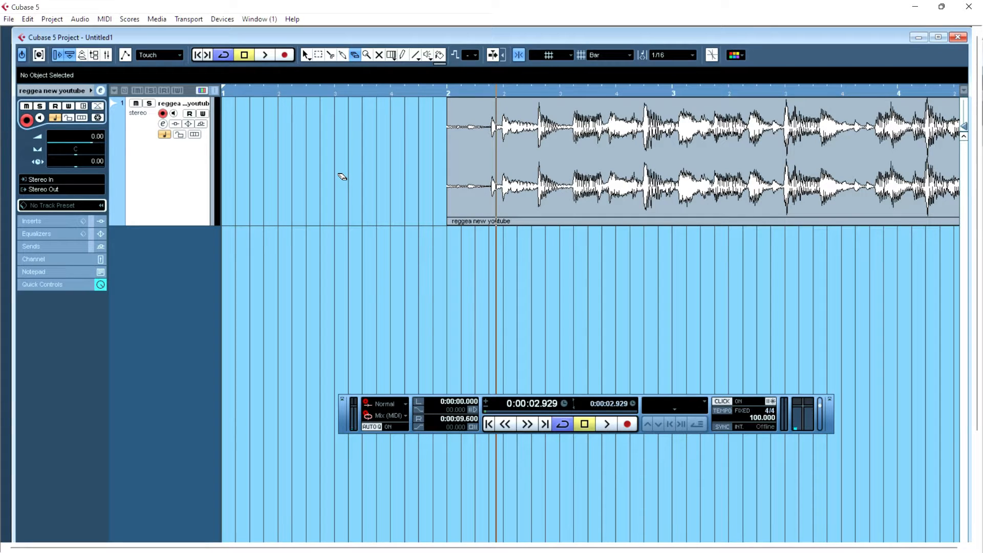
pyautogui.hotkey('ctrl', 'z')
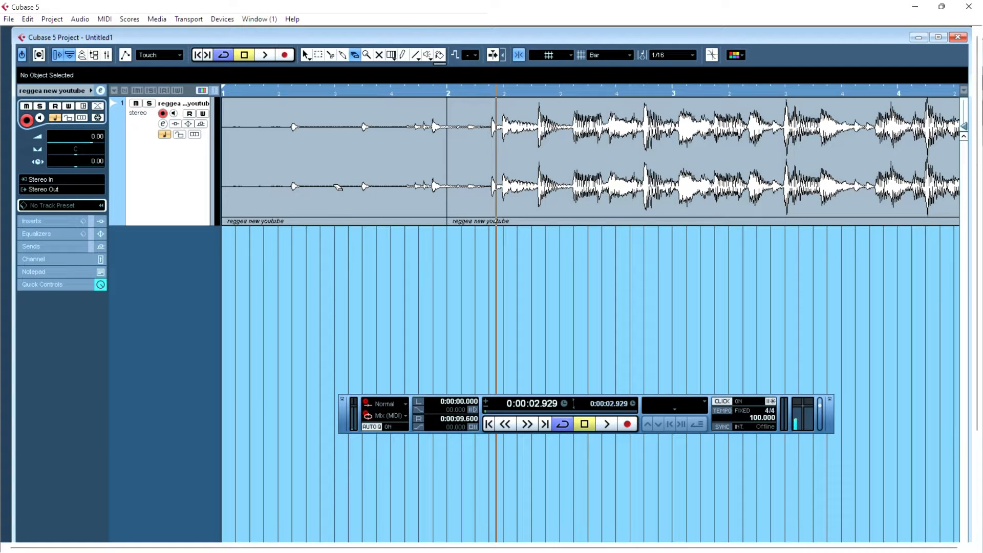
# - Select all events and delete them, then undo the deletion
pyautogui.rightClick(315, 163)
pyautogui.click(316, 163)
pyautogui.click(316, 162)
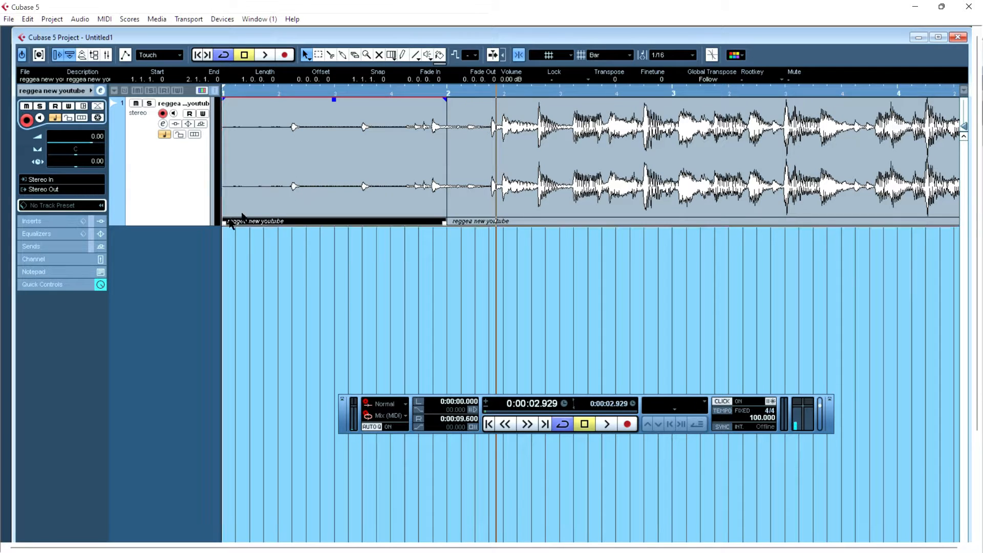
pyautogui.hotkey('ctrl', 'a')
pyautogui.press('Delete')
pyautogui.rightClick(263, 211)
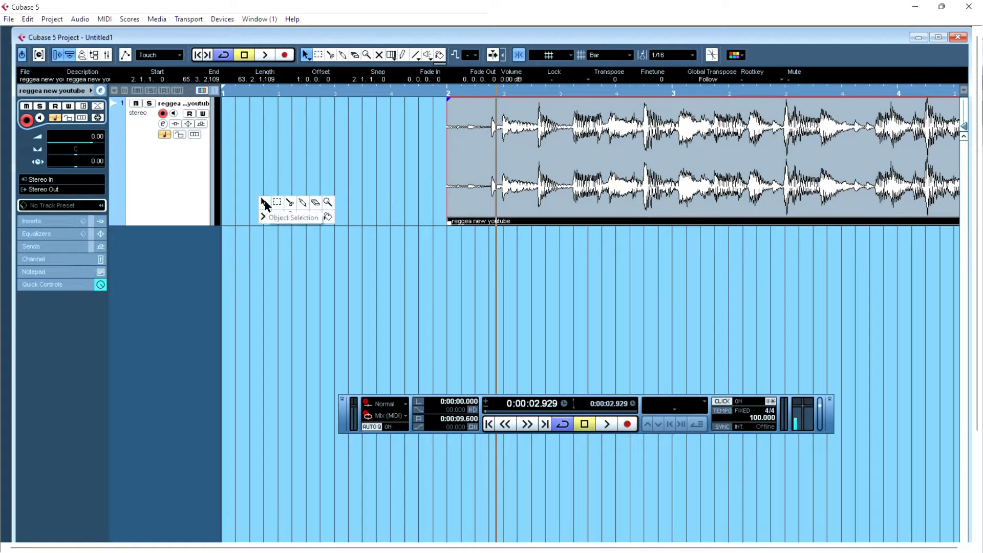
pyautogui.click(263, 204)
pyautogui.hotkey('ctrl', 'z')
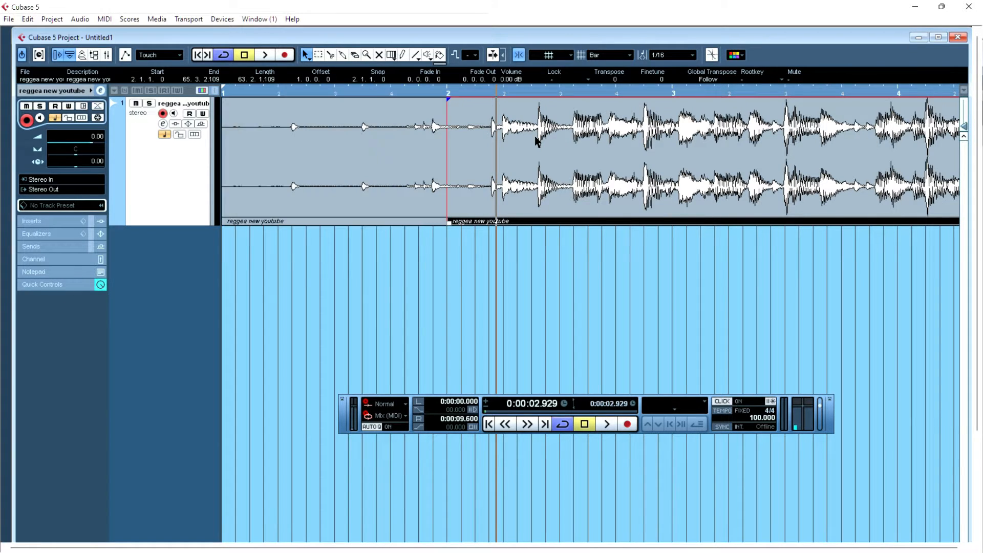
# - Delete the event part before bar 2, then undo the deletion
pyautogui.click(330, 152)
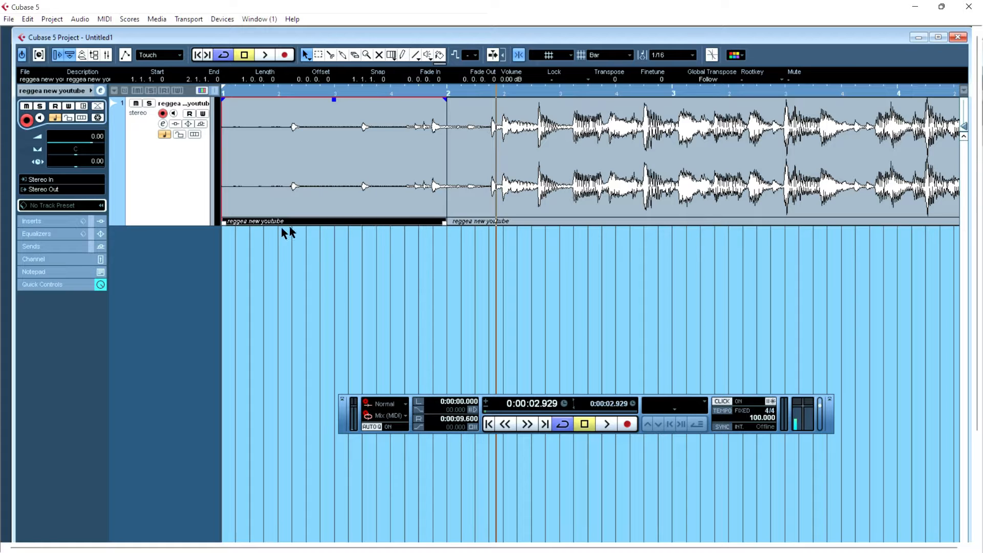
pyautogui.press('Delete')
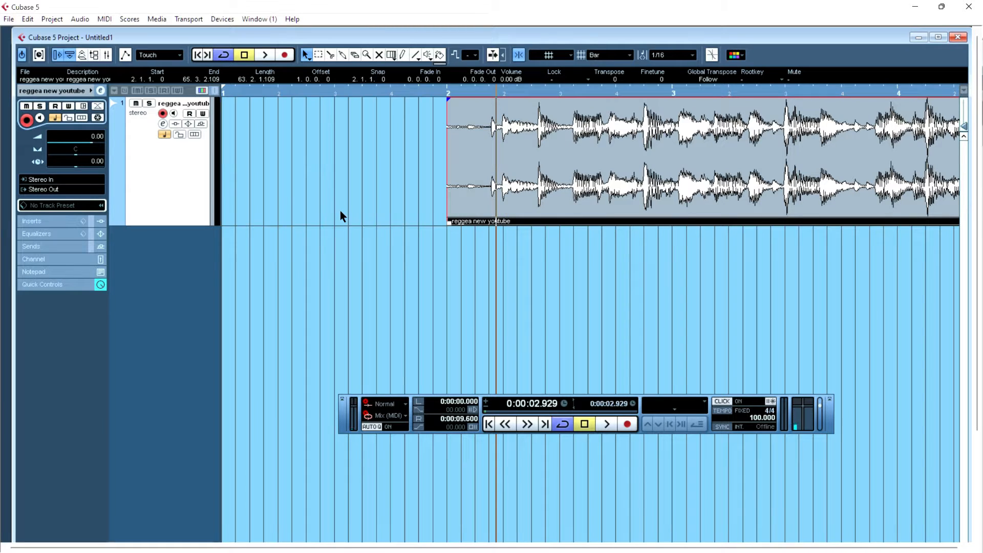
pyautogui.hotkey('ctrl', 'z')
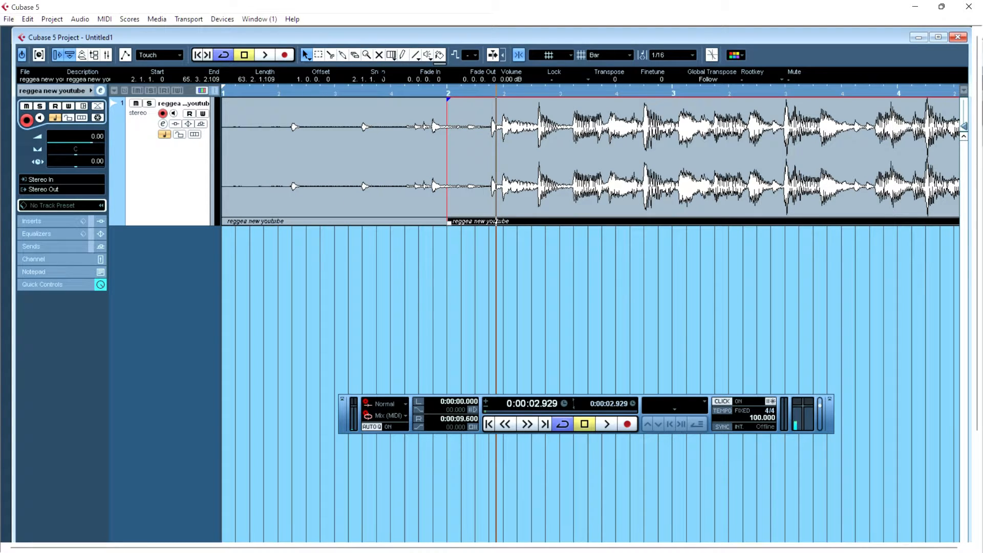
# - Set the grid type to Use Quantize and split the event with the Split tool at beat 2.3, bar 3 and beat 3.2
pyautogui.press('3')
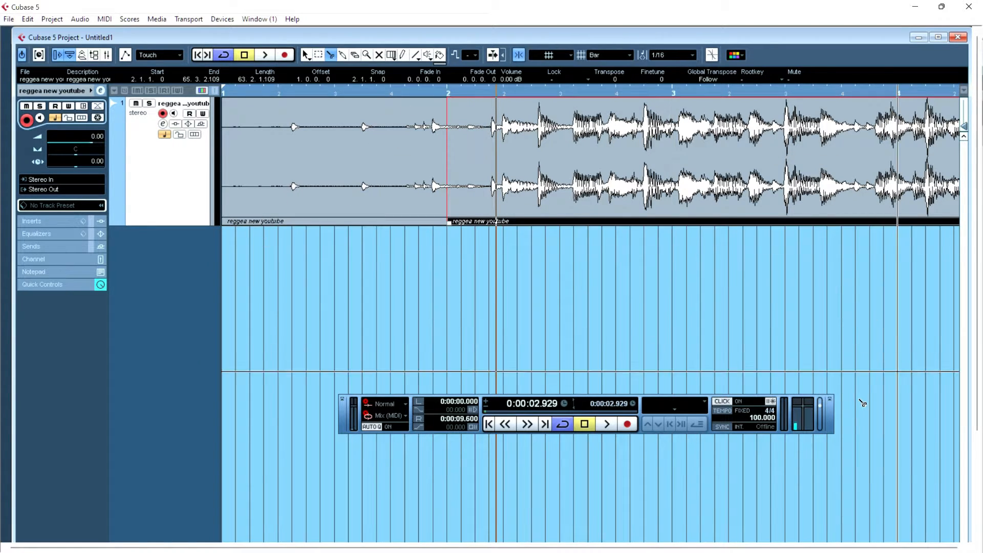
pyautogui.rightClick(648, 241)
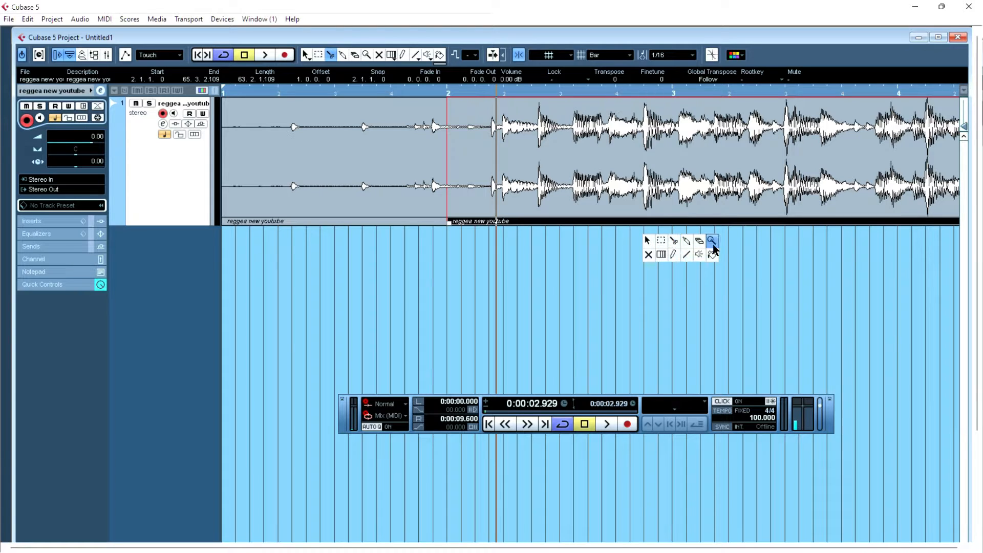
pyautogui.click(671, 241)
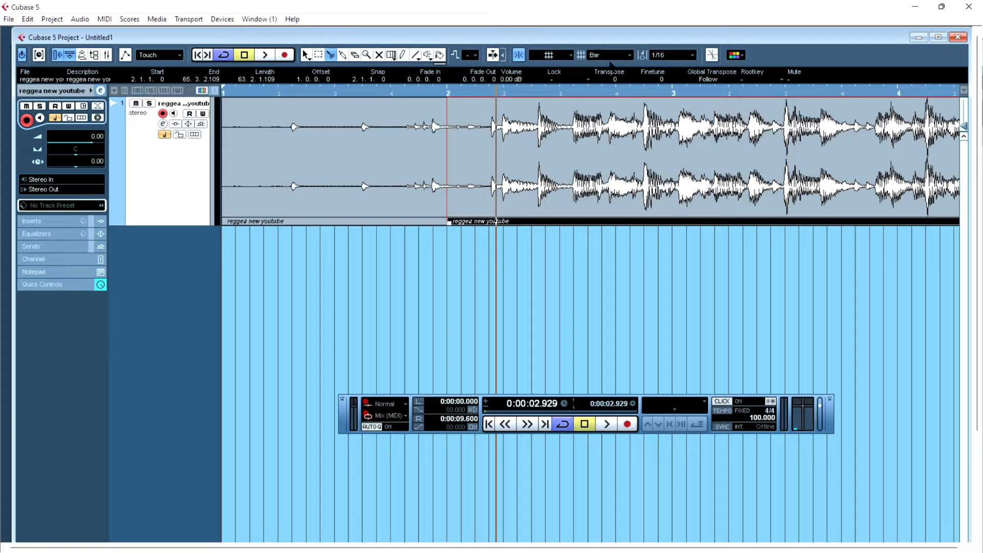
pyautogui.click(615, 55)
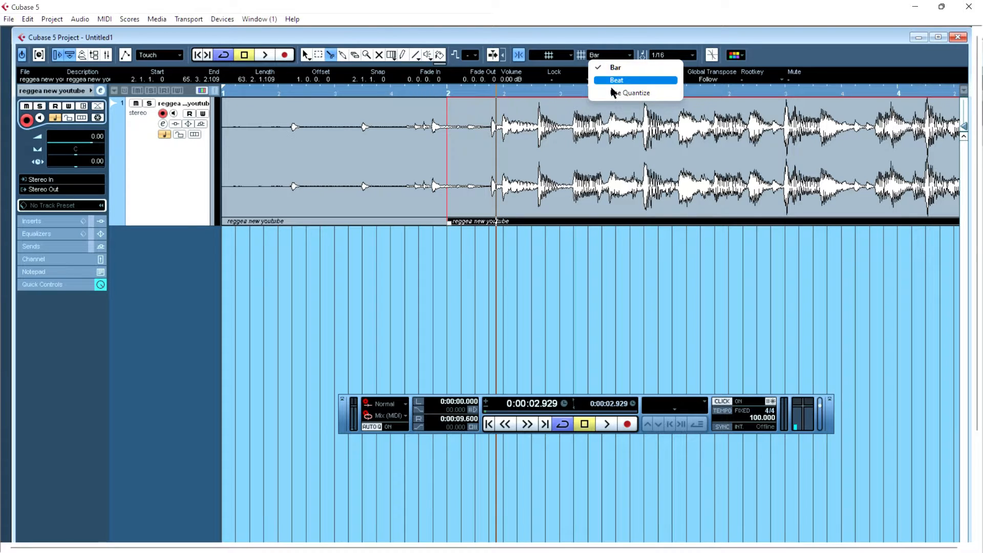
pyautogui.click(612, 93)
pyautogui.click(588, 179)
pyautogui.click(672, 176)
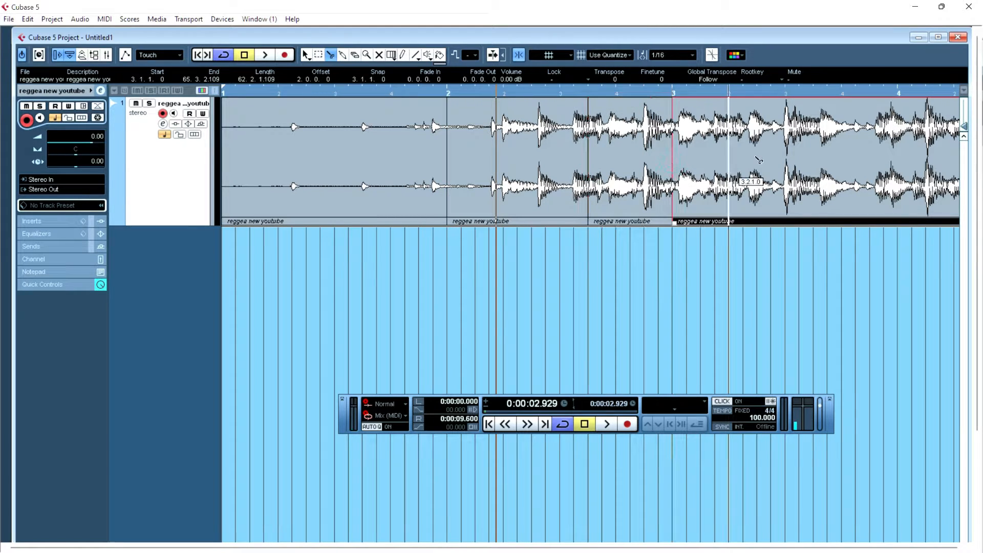
pyautogui.click(758, 161)
# - Select the event from bar 2 to beat 2.3 and set the audio track's color to green
pyautogui.press('1')
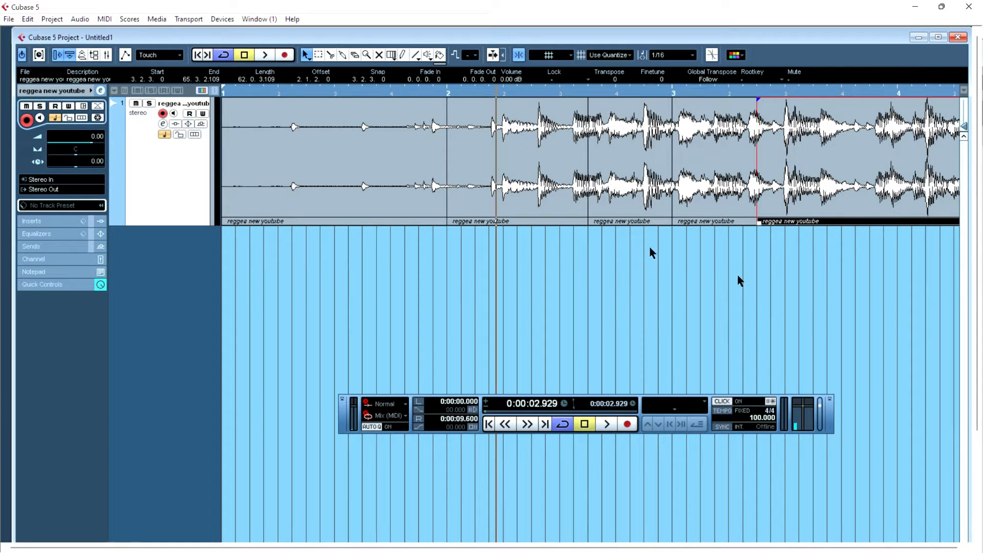
pyautogui.click(517, 171)
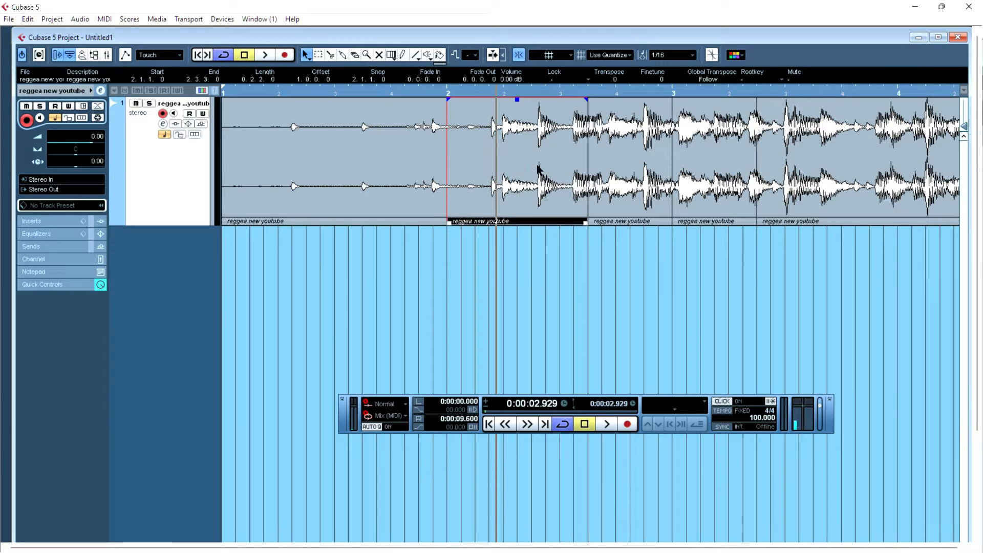
pyautogui.click(439, 56)
pyautogui.click(212, 162)
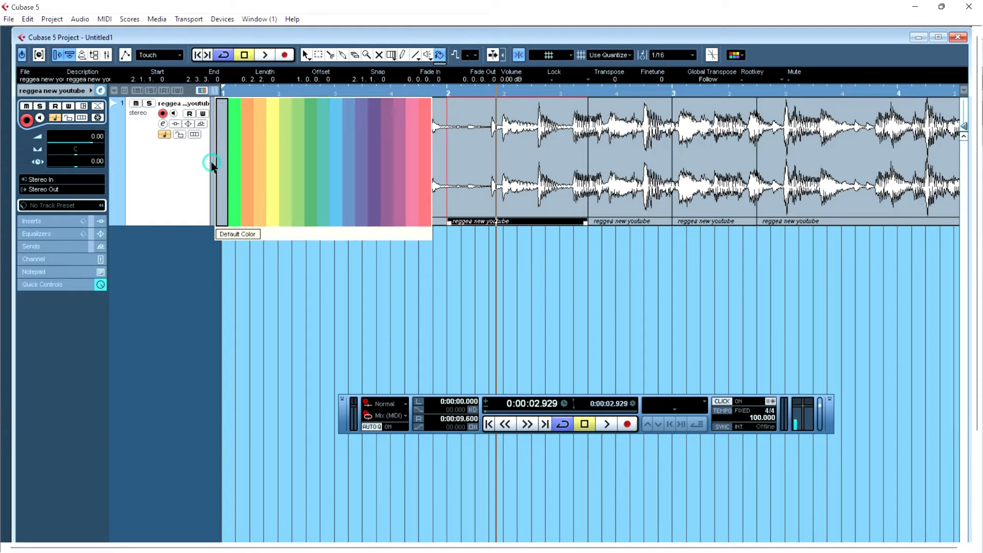
pyautogui.click(236, 171)
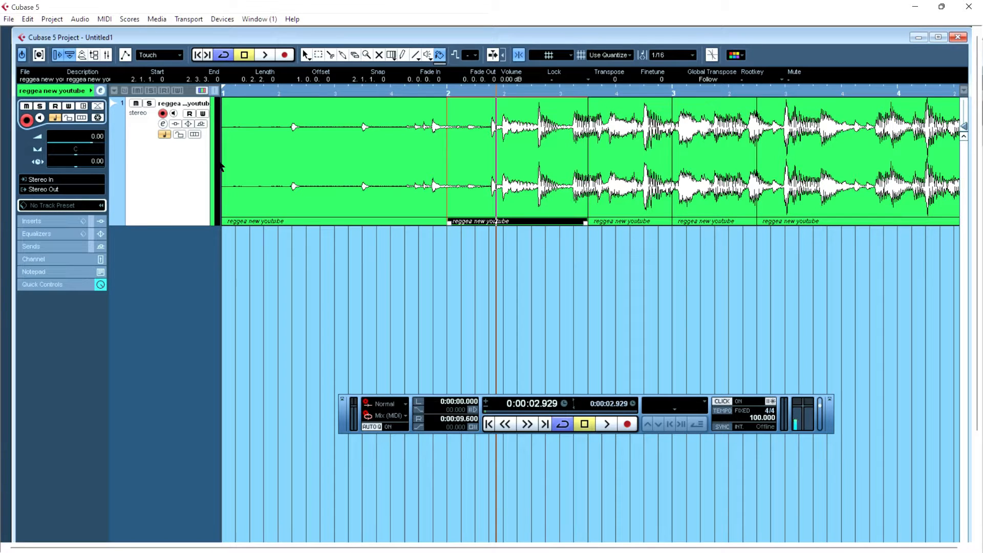
# - Toggle the track colors display off and on, and dismiss the track color palette
pyautogui.click(202, 92)
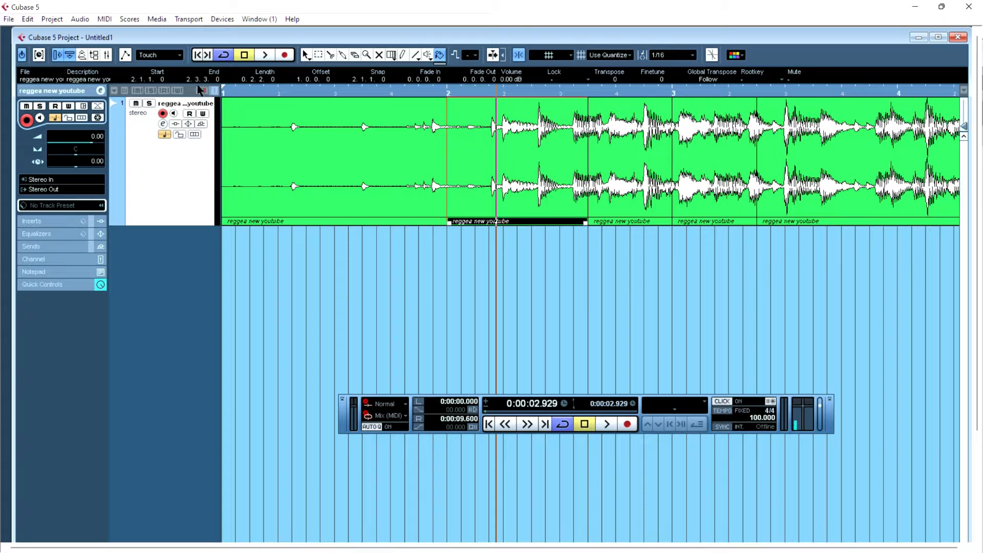
pyautogui.click(201, 91)
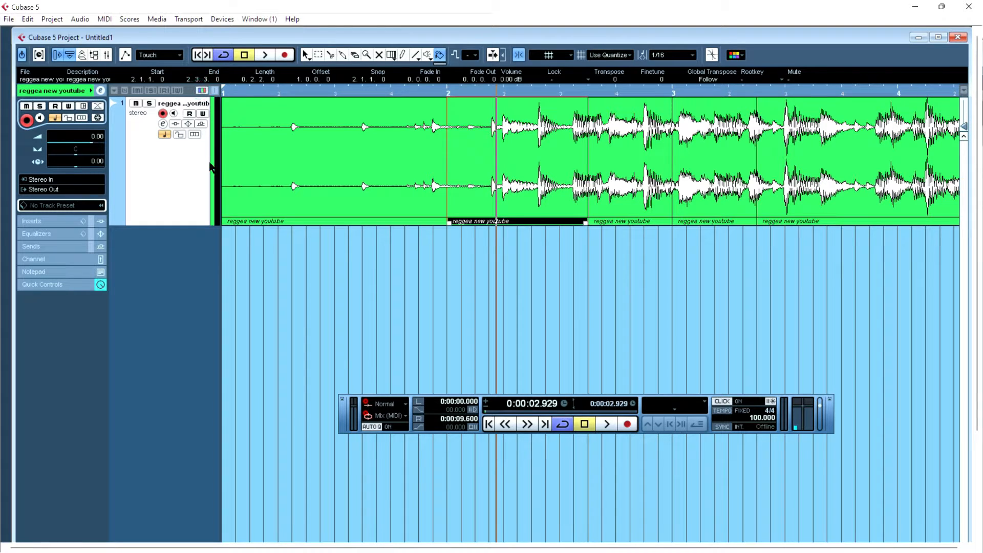
pyautogui.click(213, 163)
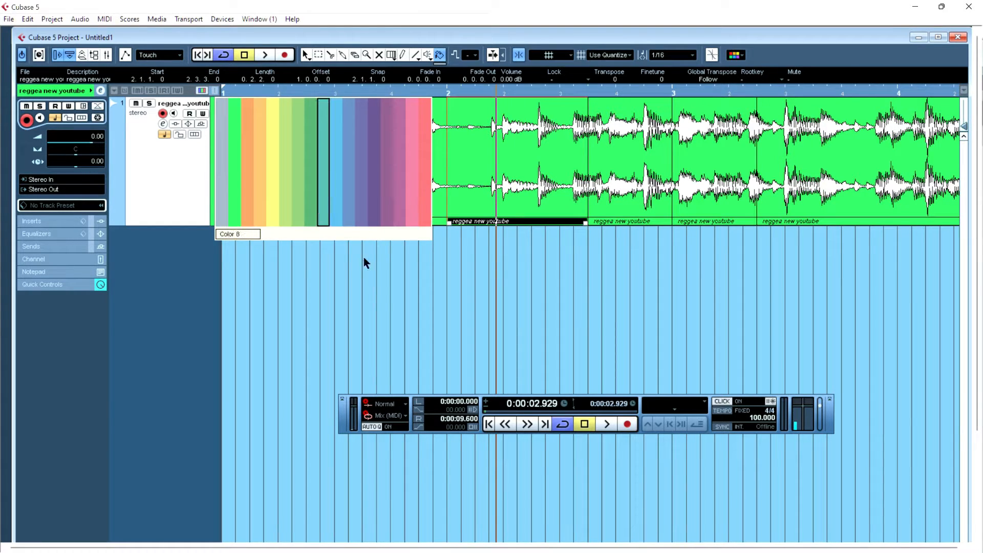
pyautogui.click(376, 310)
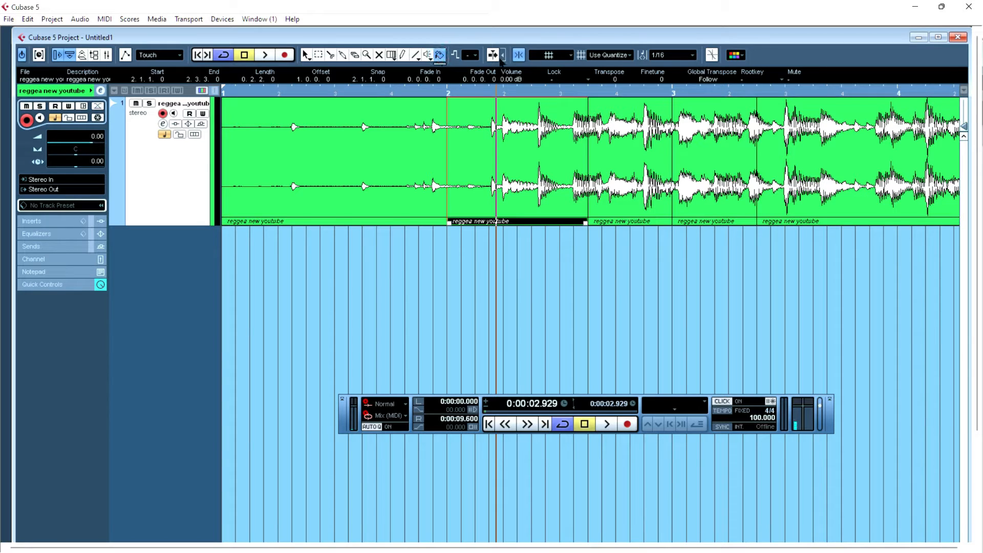
# - Color the selected event with Color 8 using the Color Selector
pyautogui.click(738, 58)
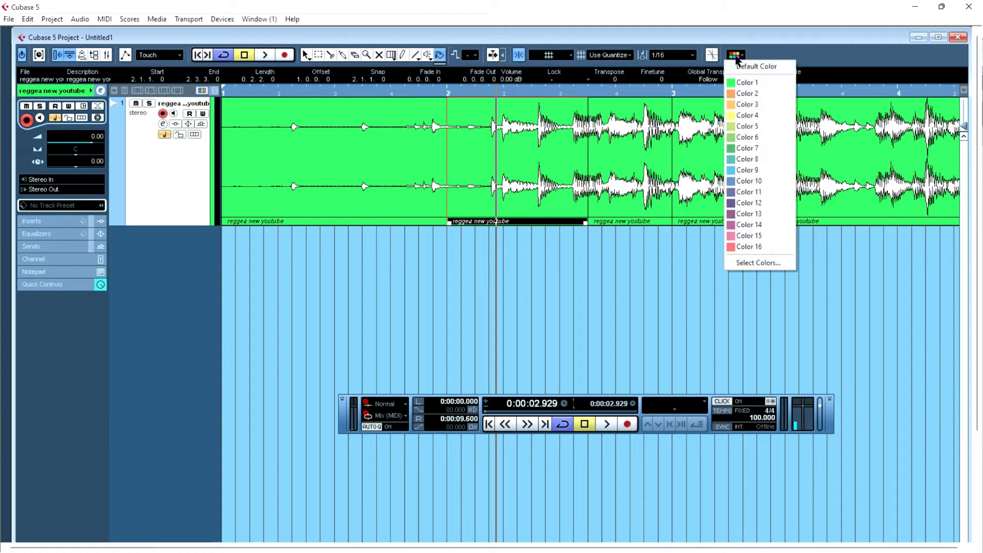
pyautogui.click(757, 247)
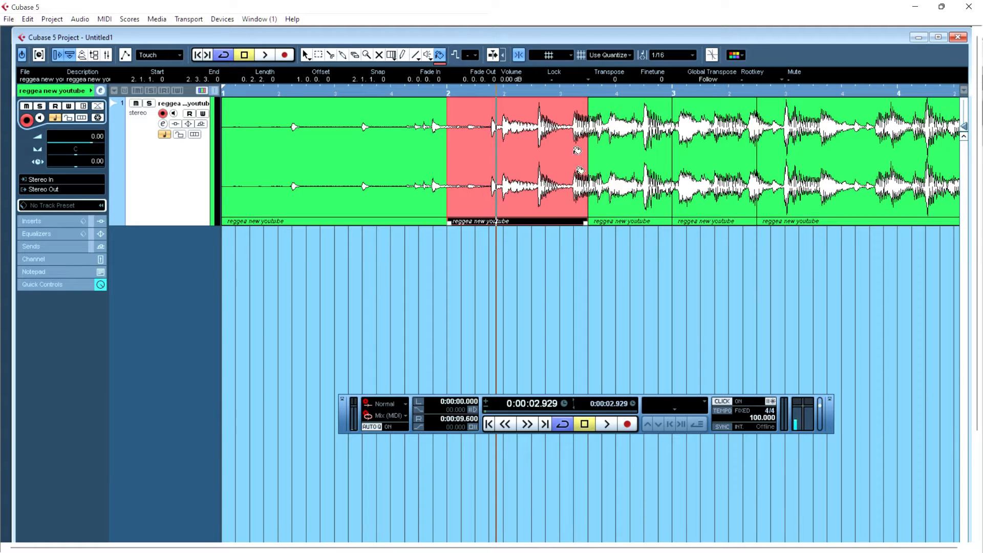
pyautogui.click(734, 57)
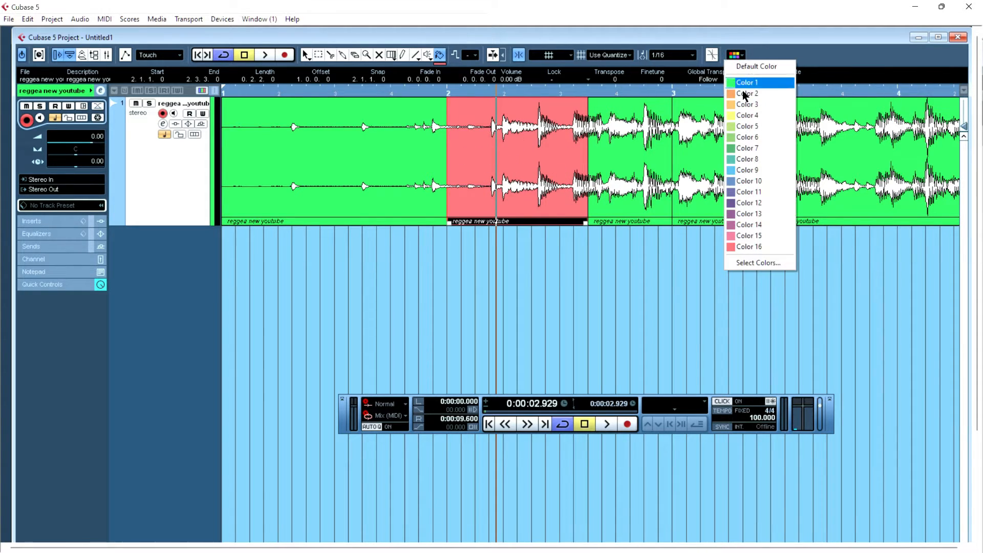
pyautogui.click(740, 156)
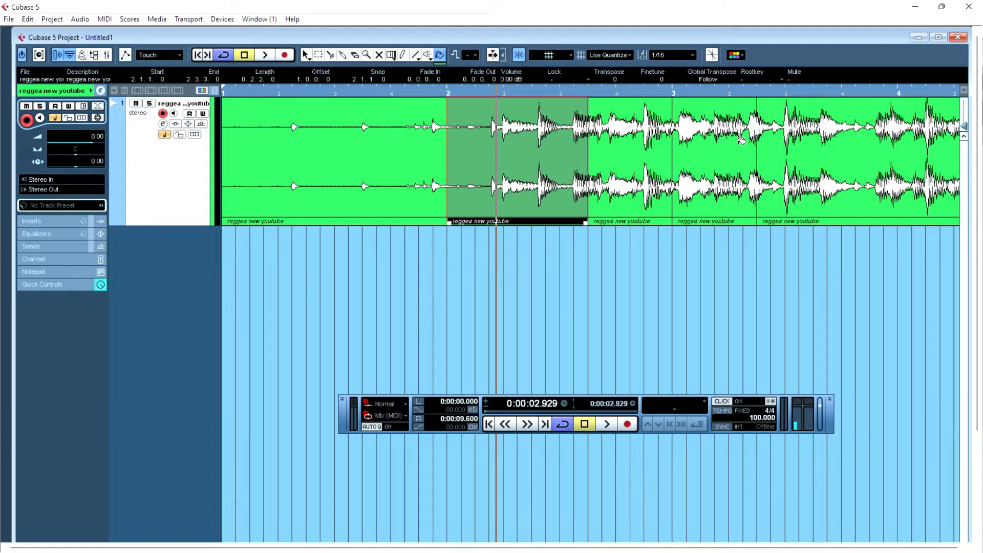
# - Add two mono audio tracks below the existing track
pyautogui.click(724, 150)
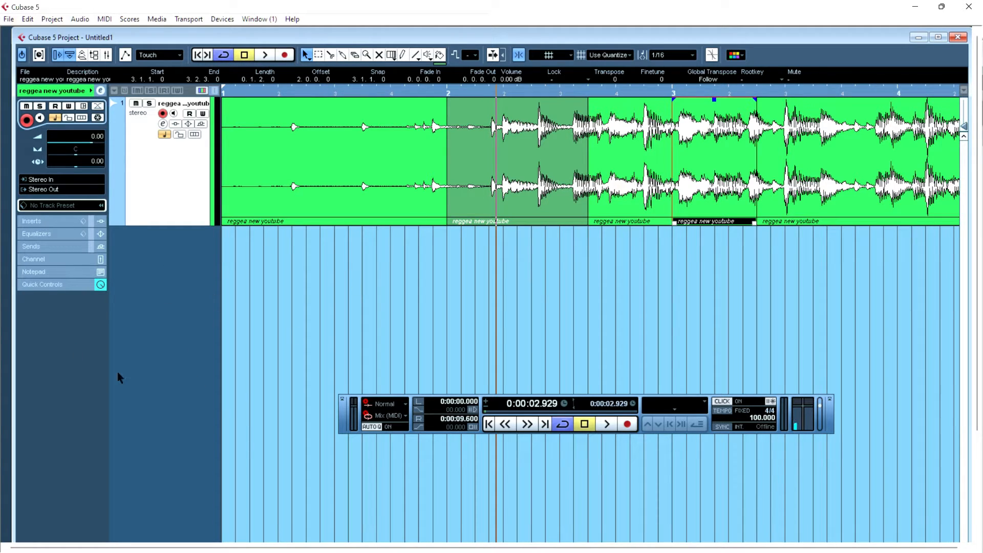
pyautogui.rightClick(162, 237)
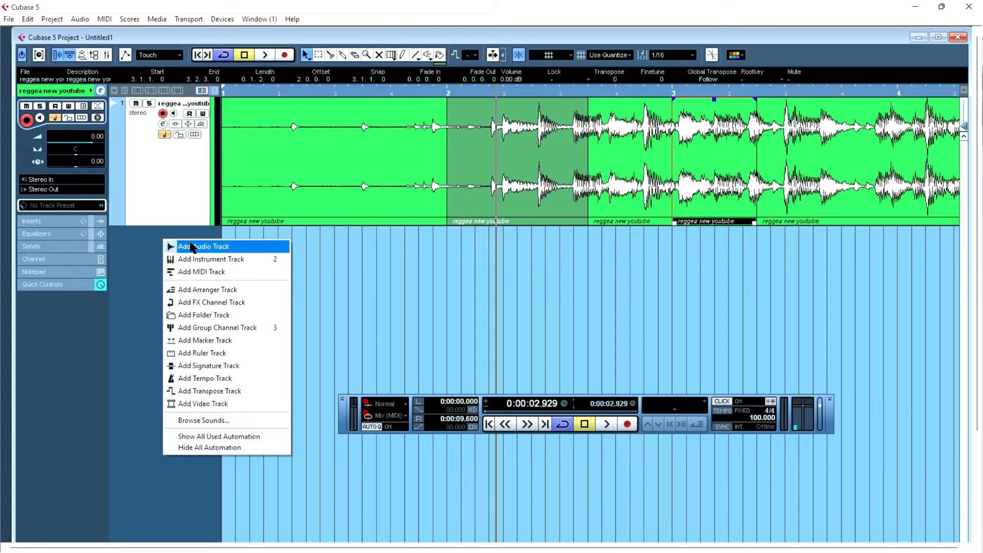
pyautogui.click(192, 247)
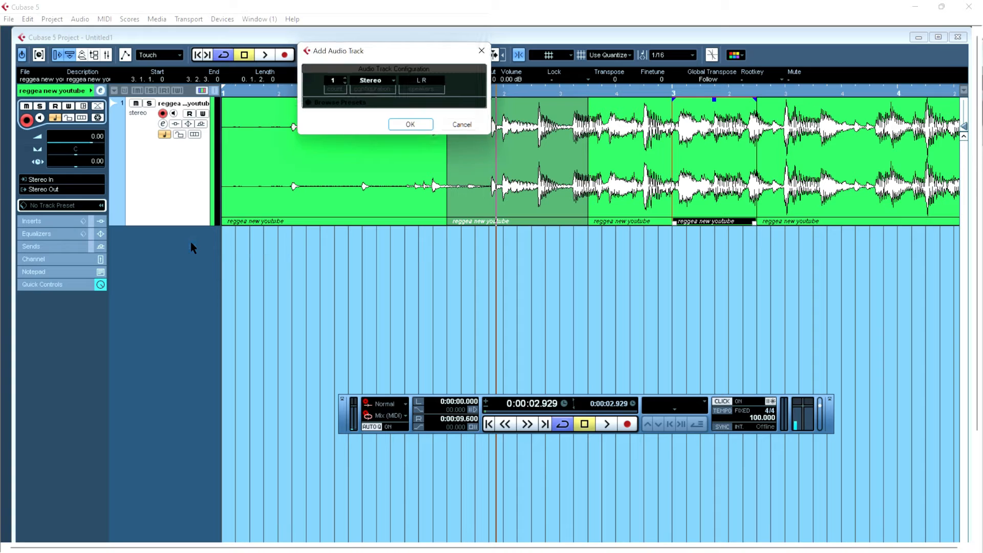
pyautogui.click(371, 86)
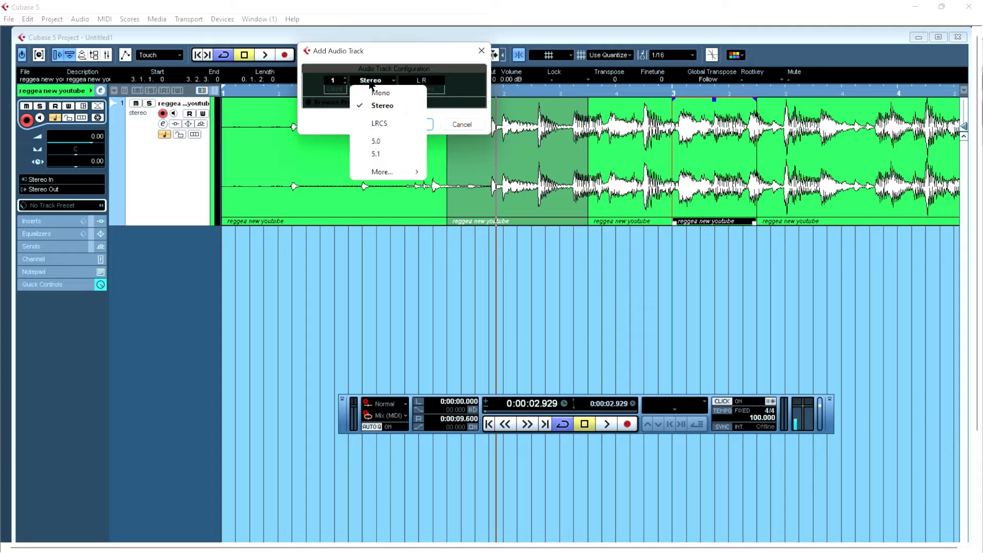
pyautogui.click(377, 93)
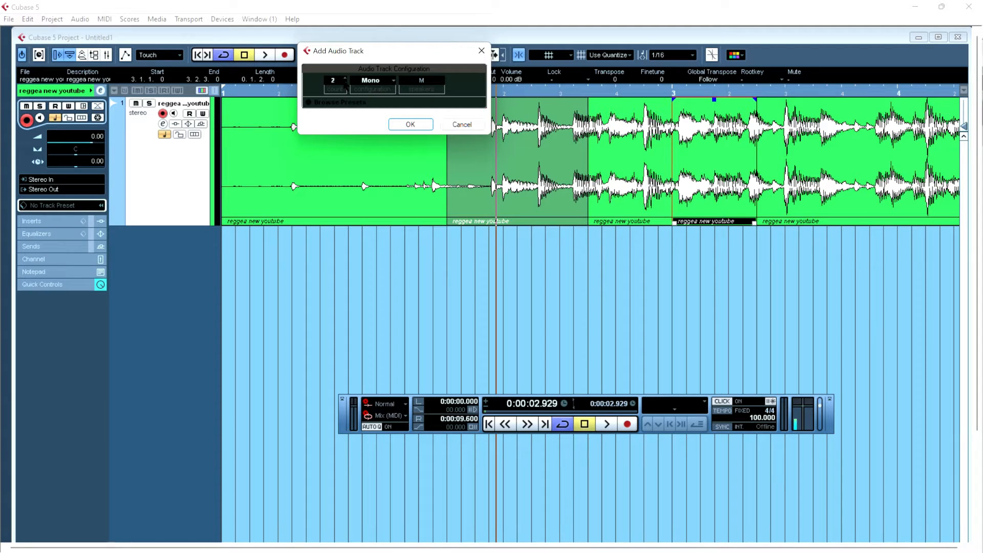
pyautogui.click(409, 124)
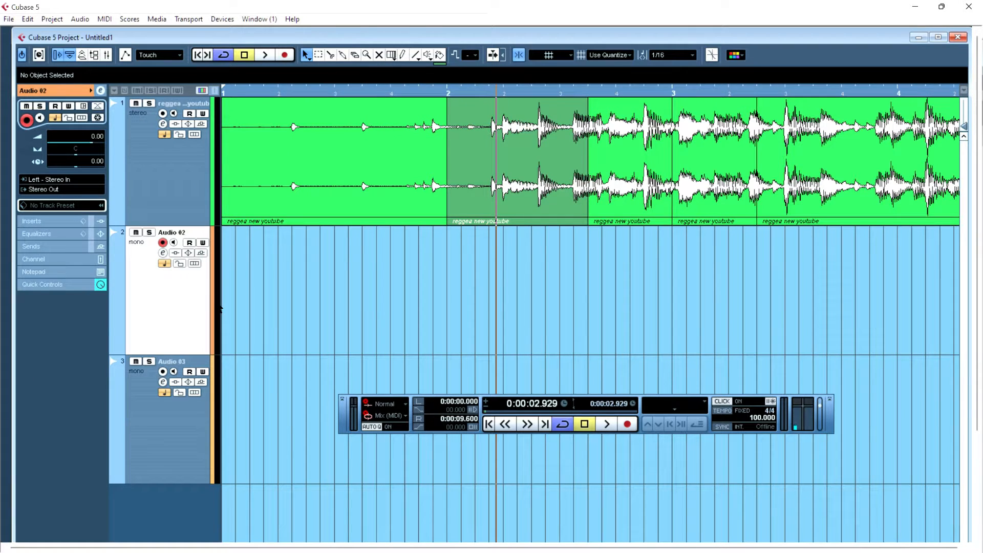
# - Assign a color to the Audio 02 track from the track color palette
pyautogui.click(213, 308)
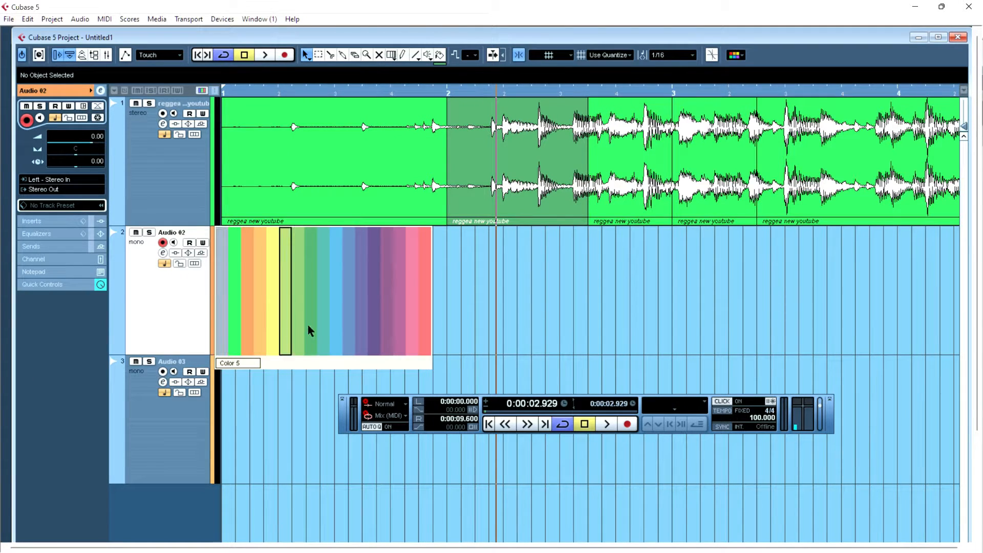
pyautogui.click(338, 330)
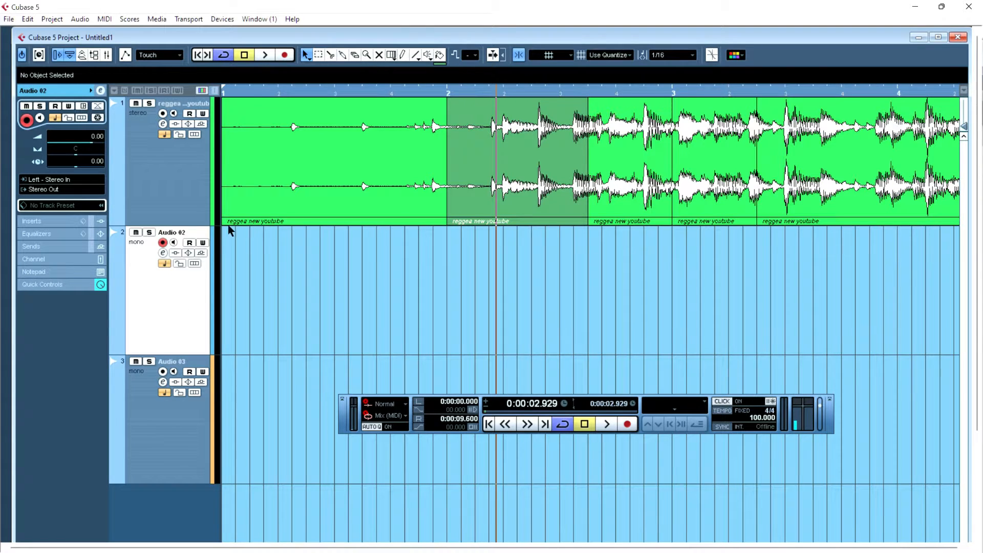
# - Record a take on the Audio 02 track starting at bar 2
pyautogui.click(283, 55)
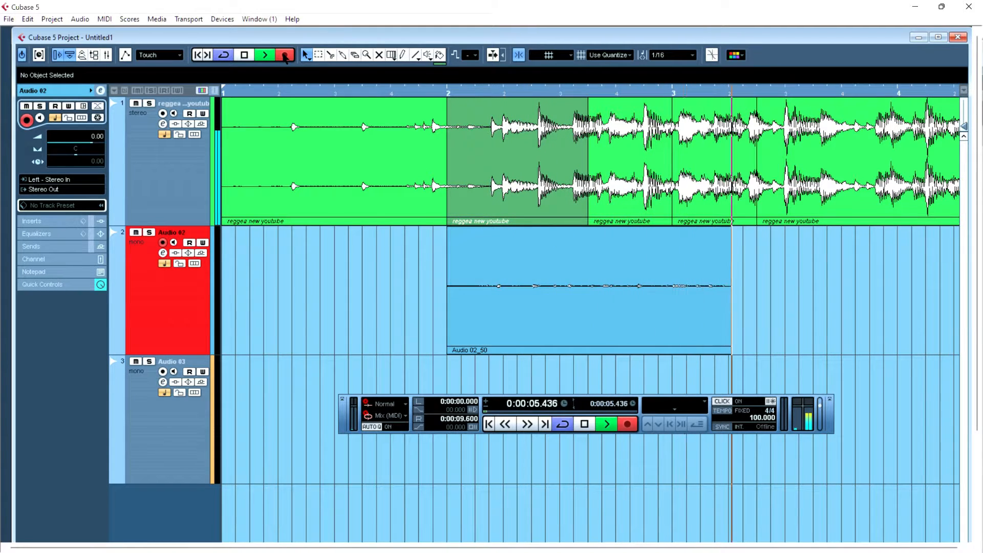
pyautogui.press('space')
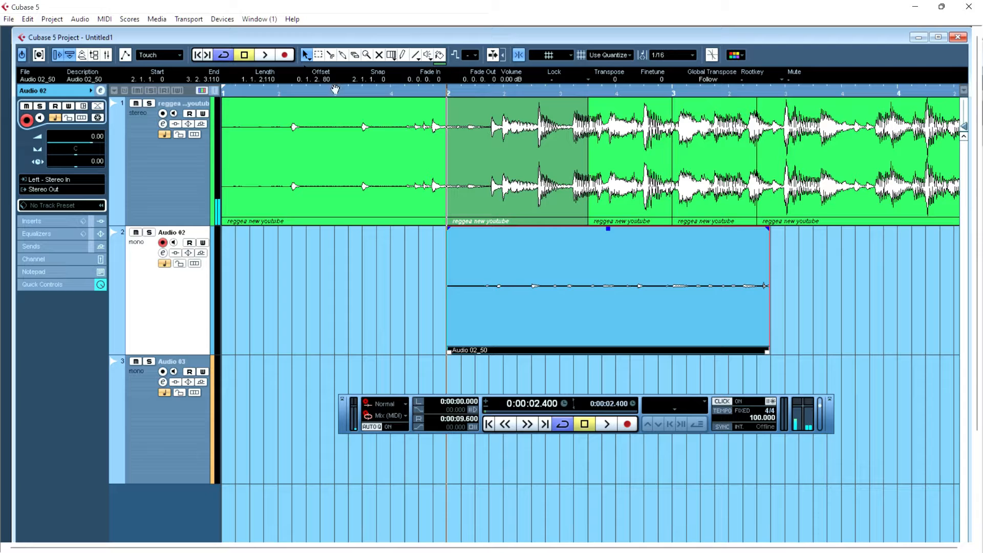
# - Mute the first audio track and delete the recorded take
pyautogui.click(136, 103)
pyautogui.press('Delete')
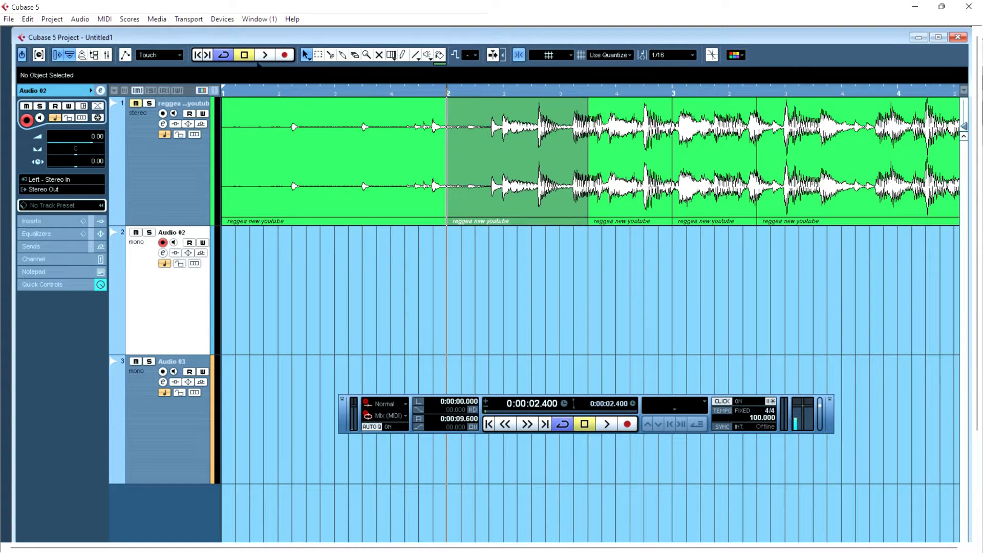
# - Start playback and punch-record a short take on Audio 02 around beat 2.2
pyautogui.click(265, 55)
pyautogui.click(285, 54)
pyautogui.press('space')
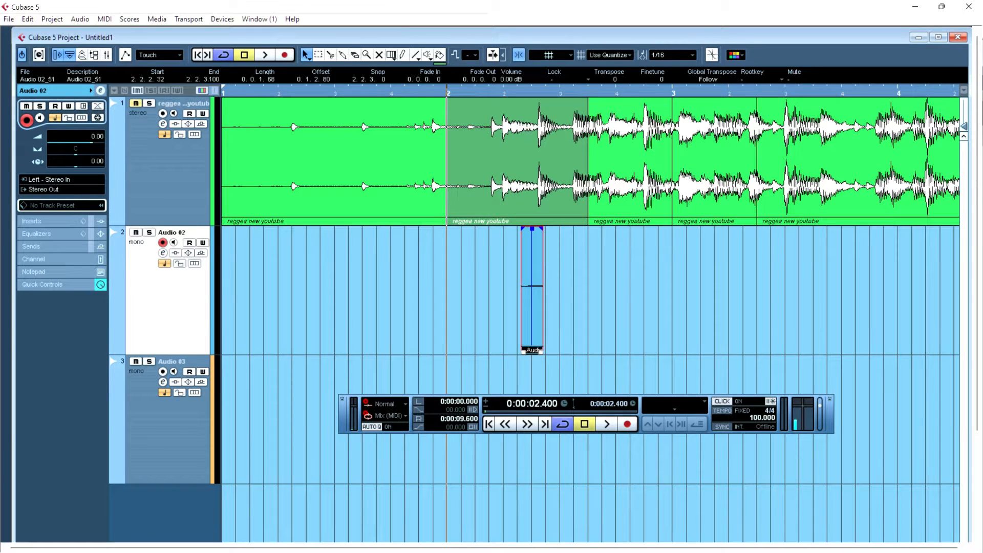
# - Turn the metronome click off and record another take on Audio 02 starting at bar 3
pyautogui.click(716, 400)
pyautogui.click(716, 400)
pyautogui.press('space')
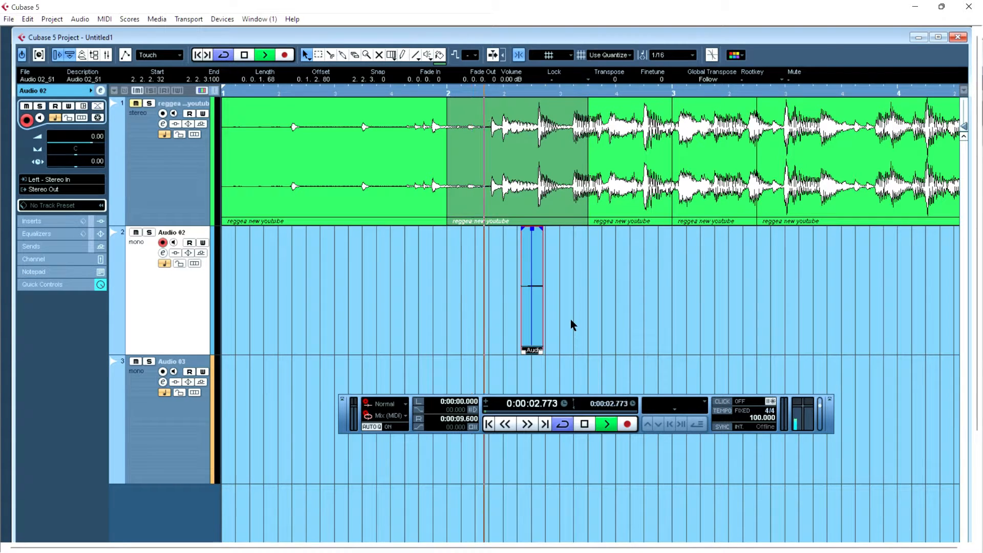
pyautogui.click(285, 55)
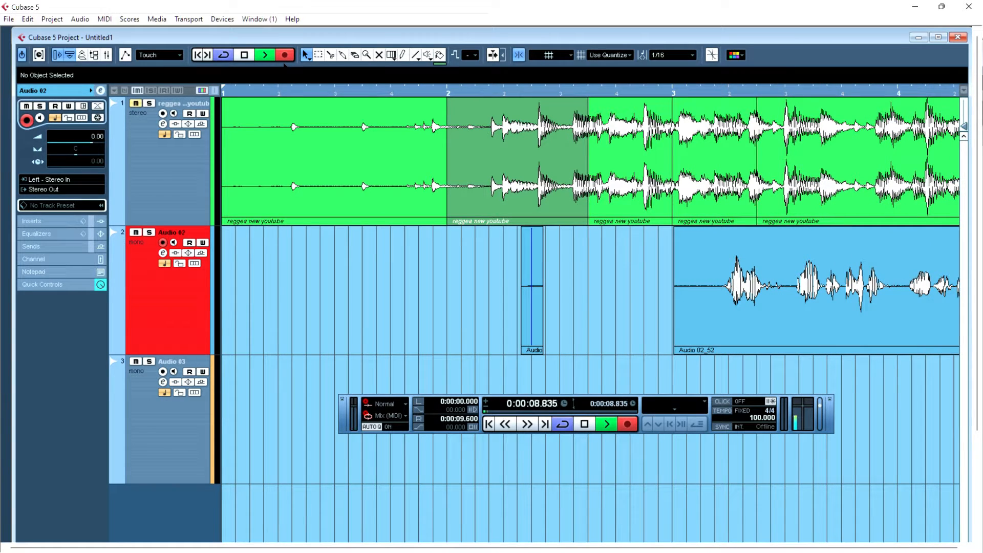
pyautogui.press('space')
# - Zoom out and play back the recorded takes
pyautogui.press('g')
pyautogui.press('g')
pyautogui.press('g')
pyautogui.press('g')
pyautogui.press('g')
pyautogui.press('space')
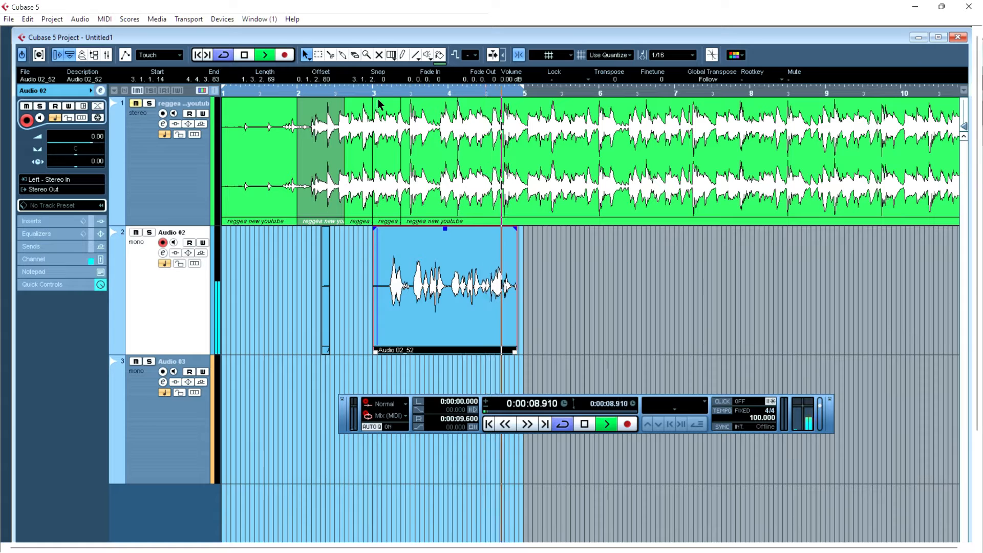
pyautogui.press('space')
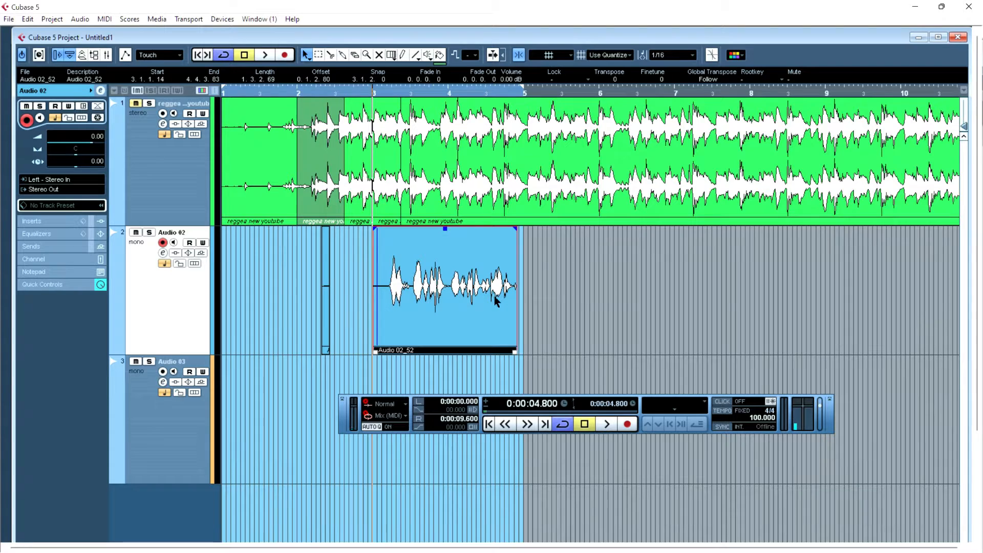
# - Disarm Audio 02, start playback from bar 5 and arm the track during playback to record a take near bar 7
pyautogui.click(162, 243)
pyautogui.click(556, 87)
pyautogui.press('space')
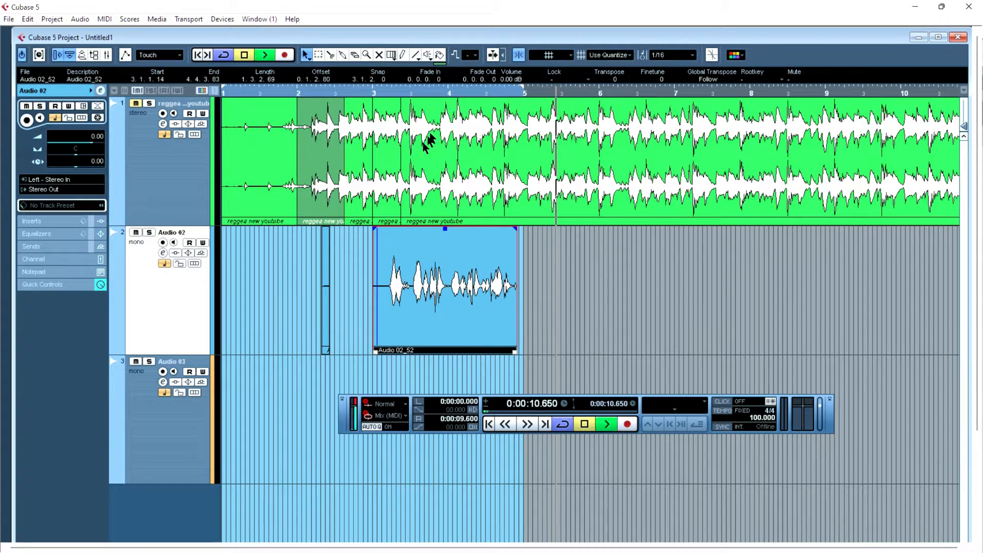
pyautogui.click(284, 55)
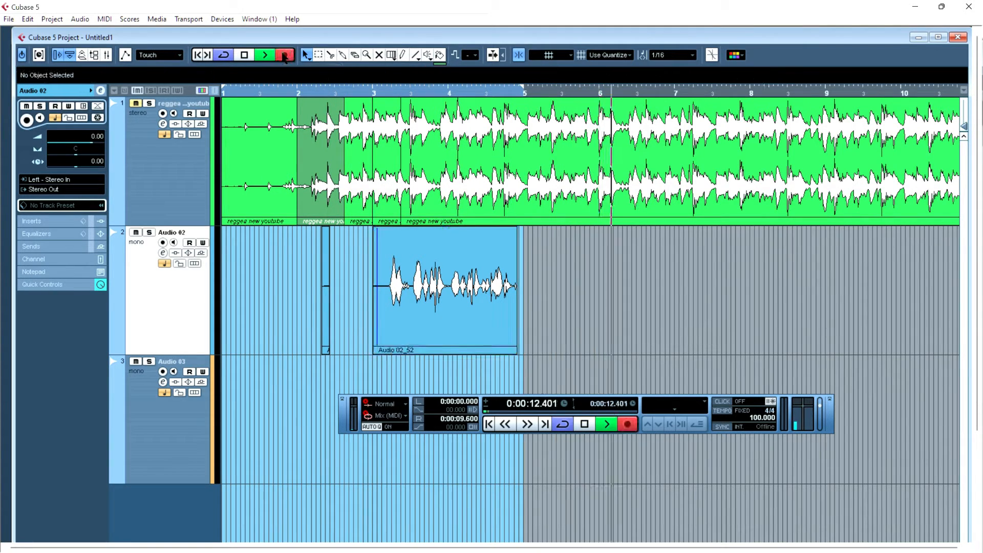
pyautogui.click(163, 242)
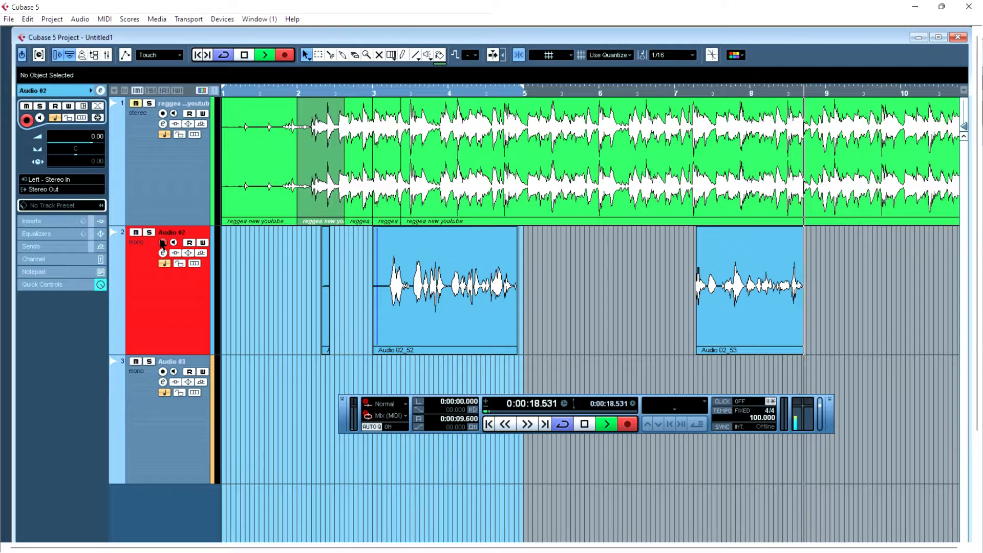
pyautogui.press('space')
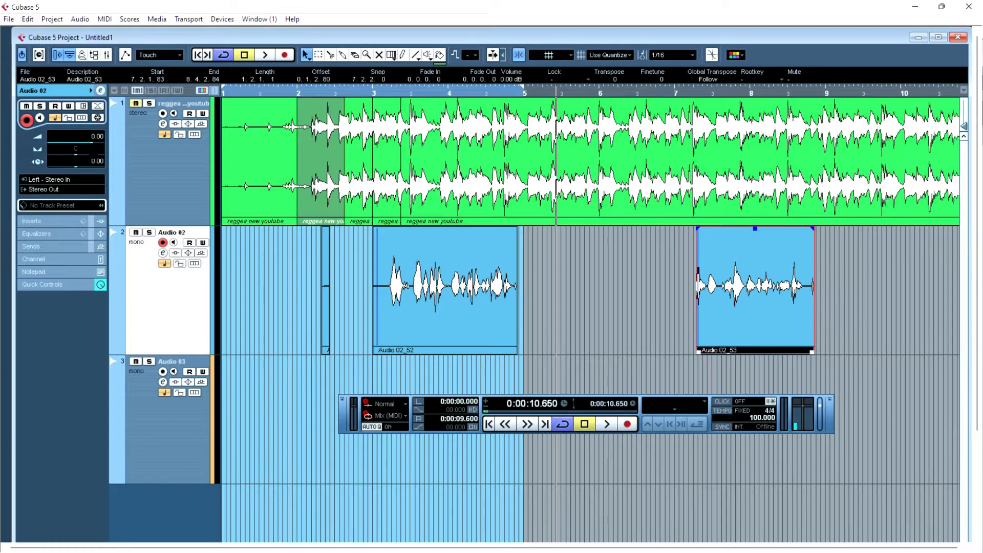
# - Pan Audio 02 to R4 and play back from bar 3
pyautogui.moveTo(92, 141); pyautogui.dragTo(88, 142)
pyautogui.click(369, 92)
pyautogui.press('space')
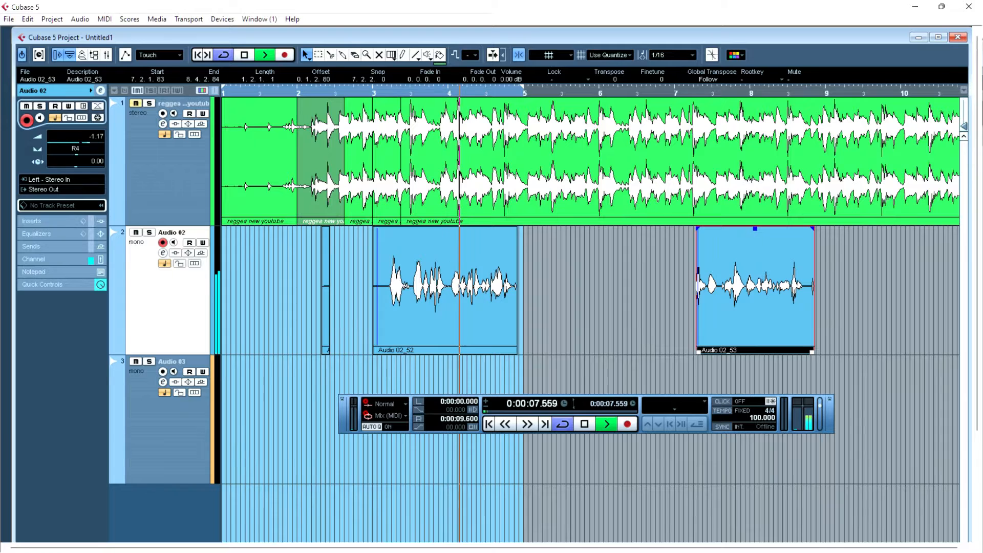
pyautogui.press('space')
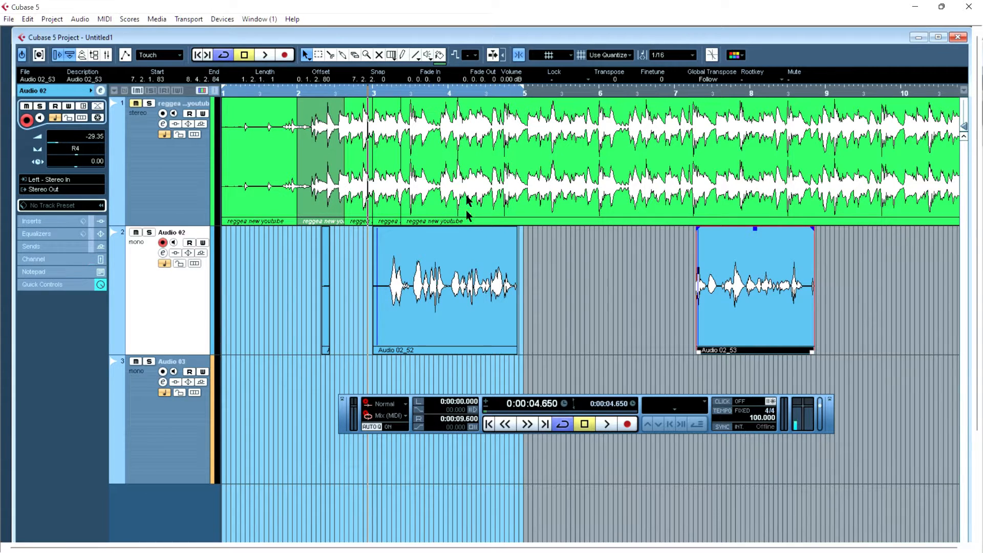
# - Select the take at bar 3 and raise its volume to about 8.1 dB with the volume handle, playing it back
pyautogui.click(439, 307)
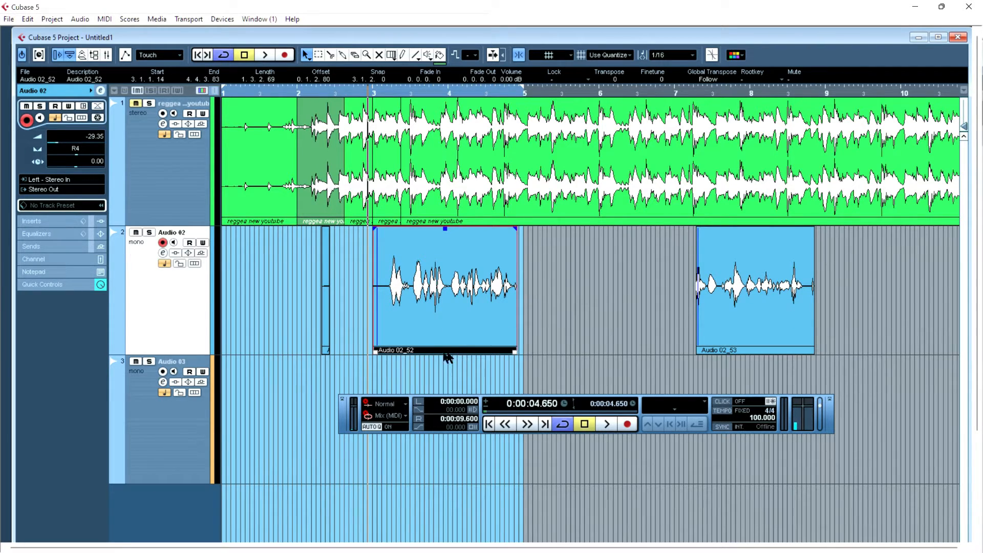
pyautogui.click(579, 224)
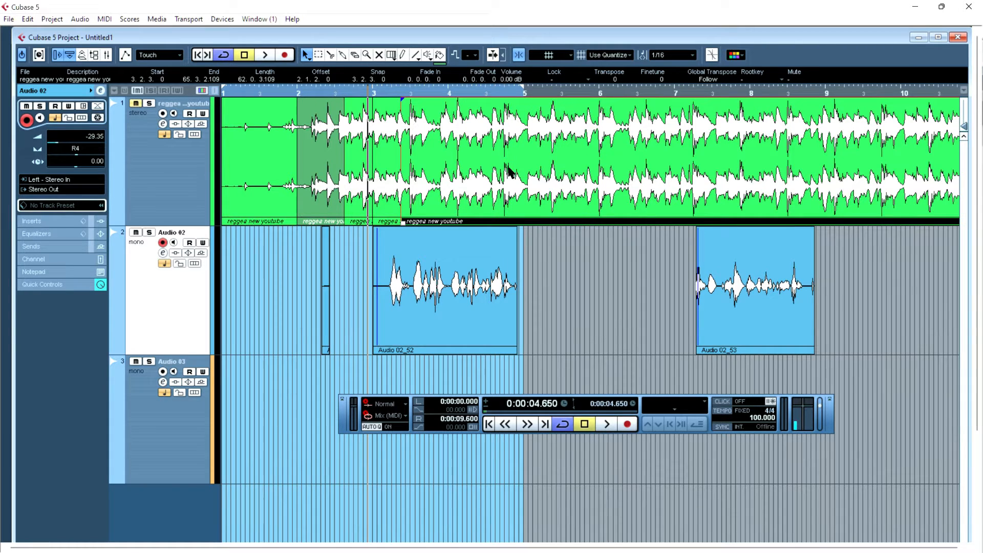
pyautogui.click(747, 294)
pyautogui.click(477, 296)
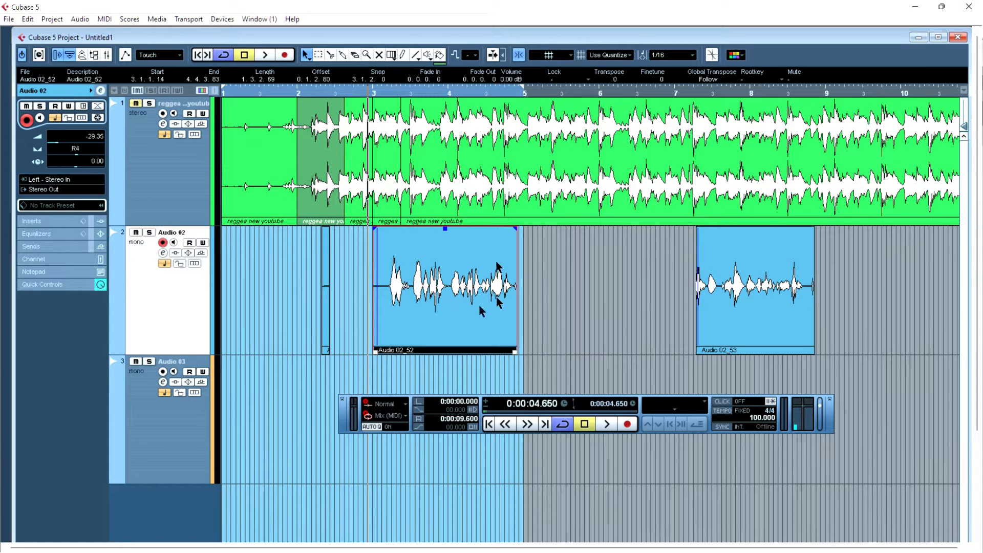
pyautogui.click(446, 228)
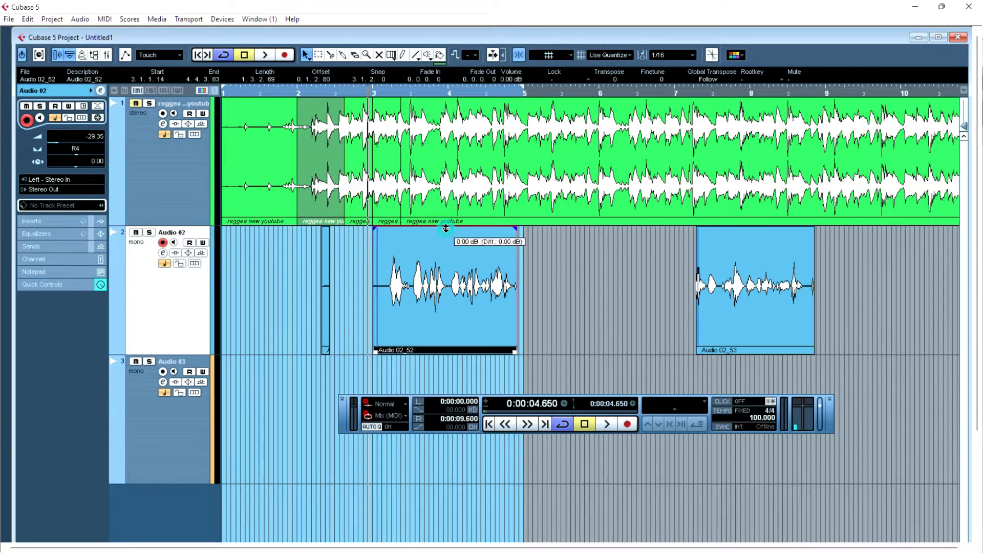
pyautogui.moveTo(446, 229); pyautogui.dragTo(459, 45)
pyautogui.press('space')
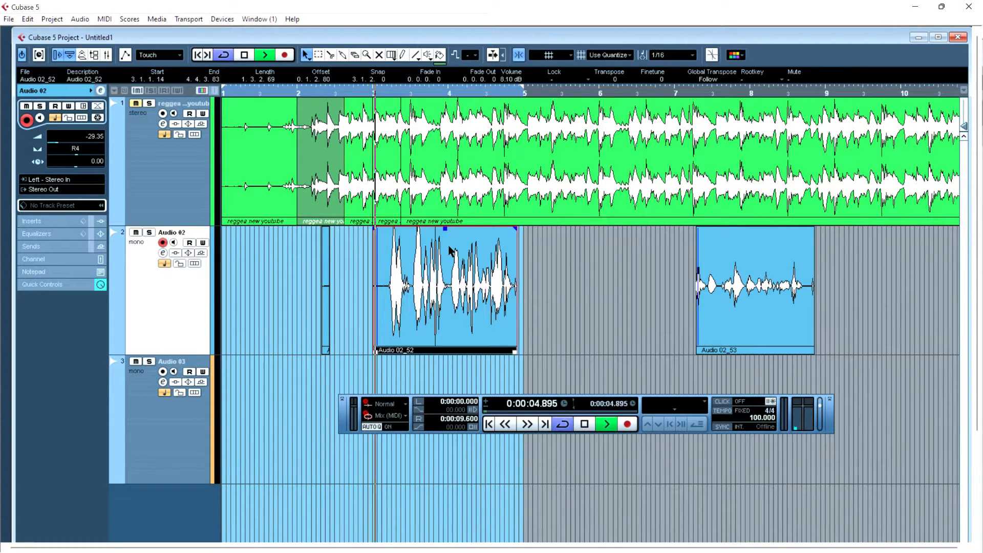
# - Lower the take's volume with its volume handle to about 0.9 dB and audition it
pyautogui.moveTo(444, 229); pyautogui.dragTo(443, 361)
pyautogui.press('space')
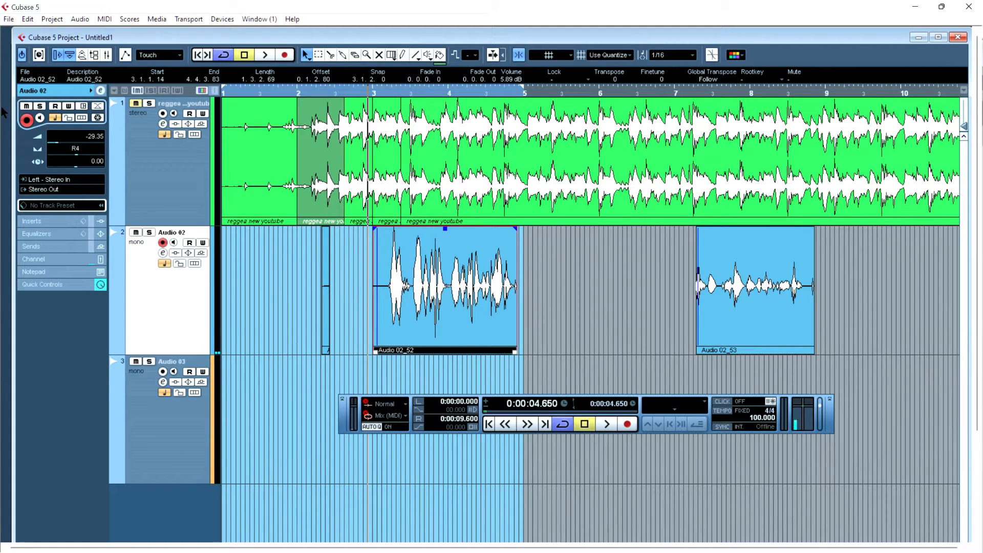
pyautogui.click(79, 143)
pyautogui.moveTo(445, 230)
pyautogui.mouseDown()
pyautogui.moveTo(447, 301)
pyautogui.moveTo(457, 52)
pyautogui.moveTo(432, 452)
pyautogui.moveTo(425, 247)
pyautogui.moveTo(440, 248)
pyautogui.mouseUp()
pyautogui.press('space')
pyautogui.press('space')
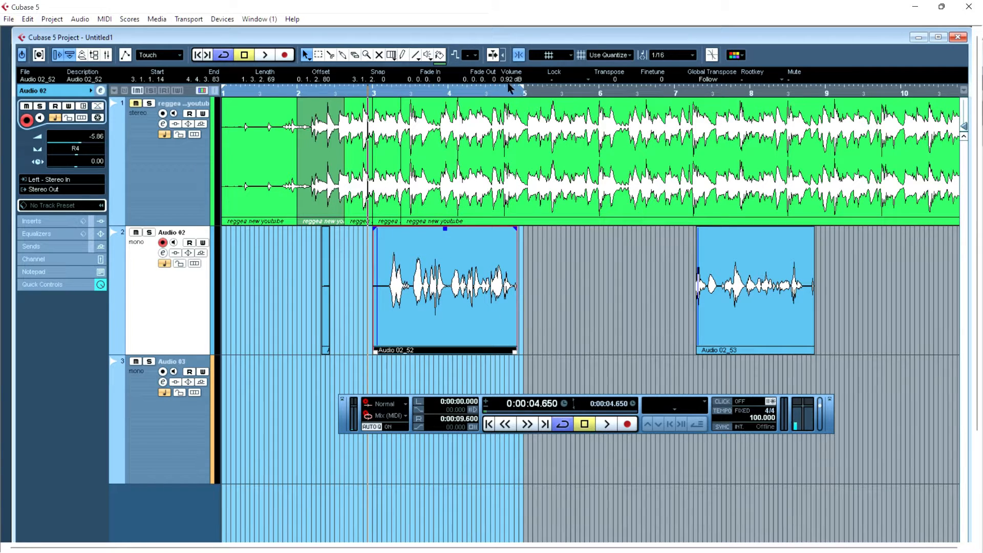
# - Set the selected take's volume to -8.08 dB in the info line
pyautogui.scroll(8, 510, 79)
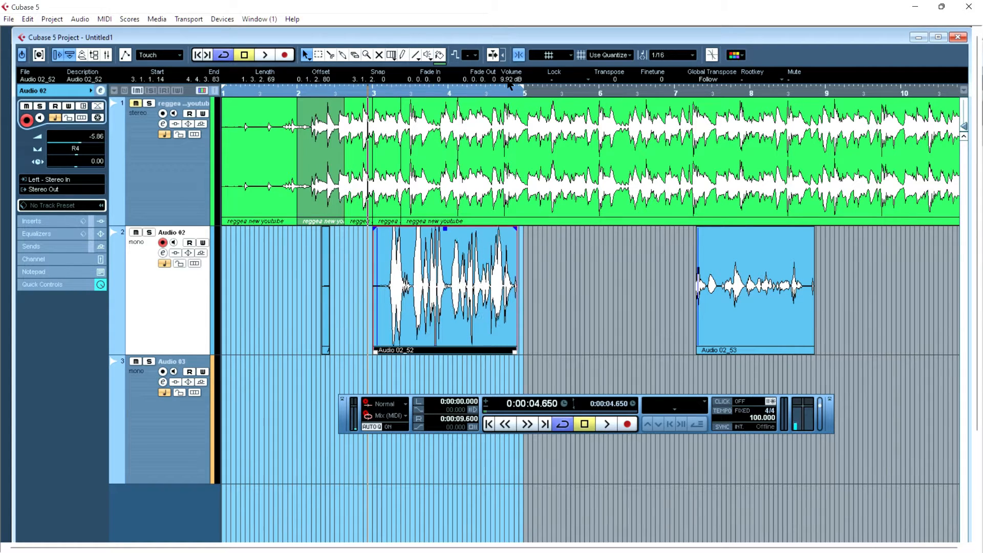
pyautogui.scroll(-11, 510, 79)
pyautogui.scroll(-6, 510, 79)
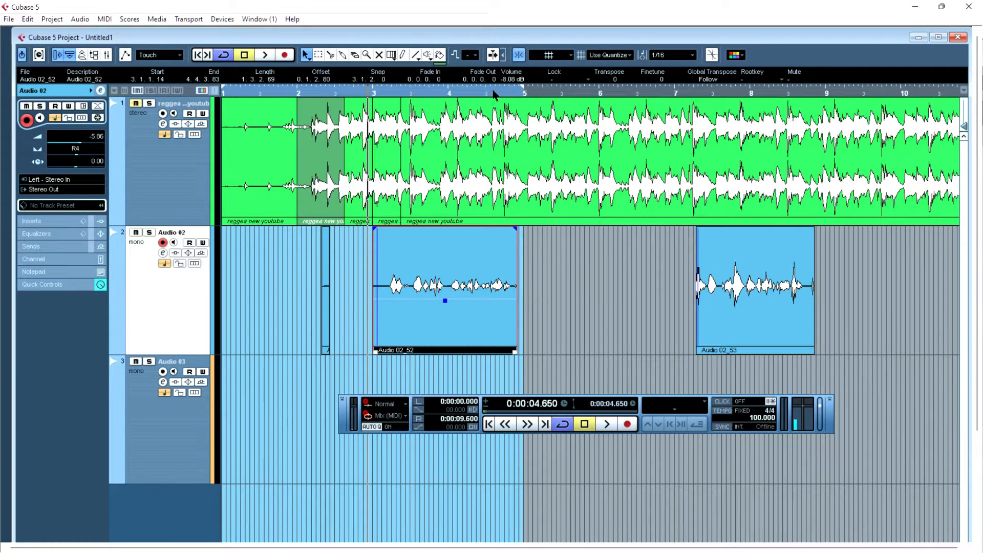
# - Open the Audio 02 channel settings, set the channel fader to about -1.63 dB and close the window
pyautogui.click(163, 253)
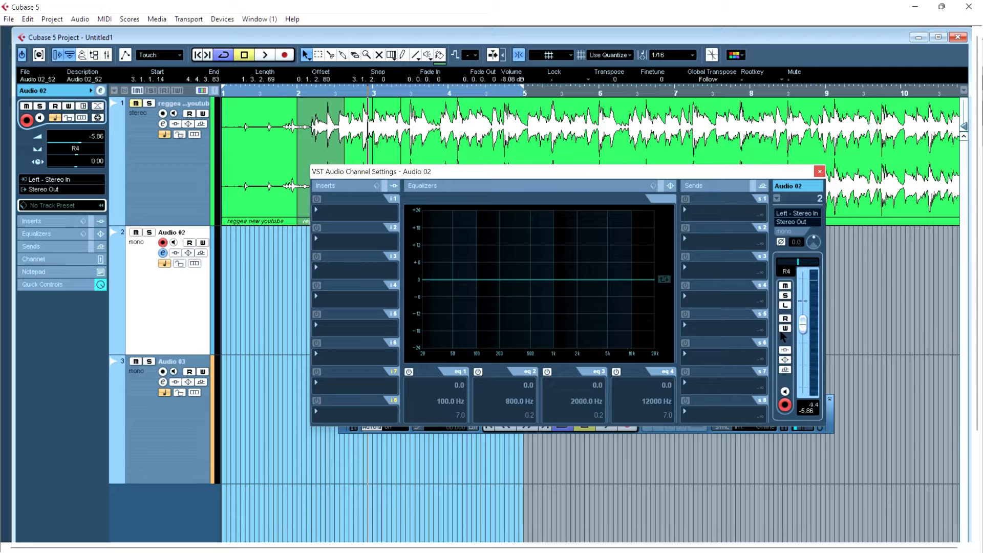
pyautogui.scroll(-7, 812, 338)
pyautogui.scroll(13, 812, 310)
pyautogui.scroll(2, 804, 305)
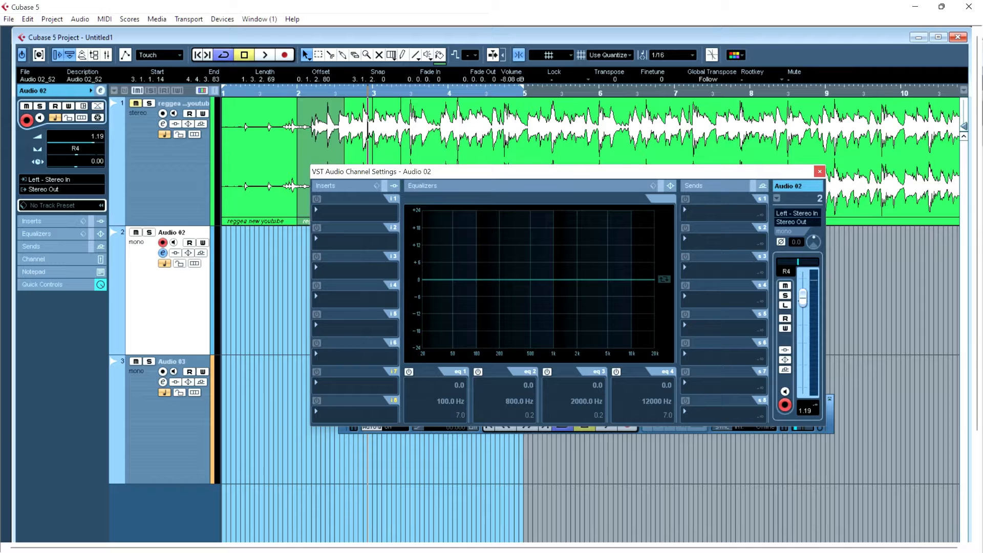
pyautogui.scroll(-1, 799, 299)
pyautogui.click(784, 272)
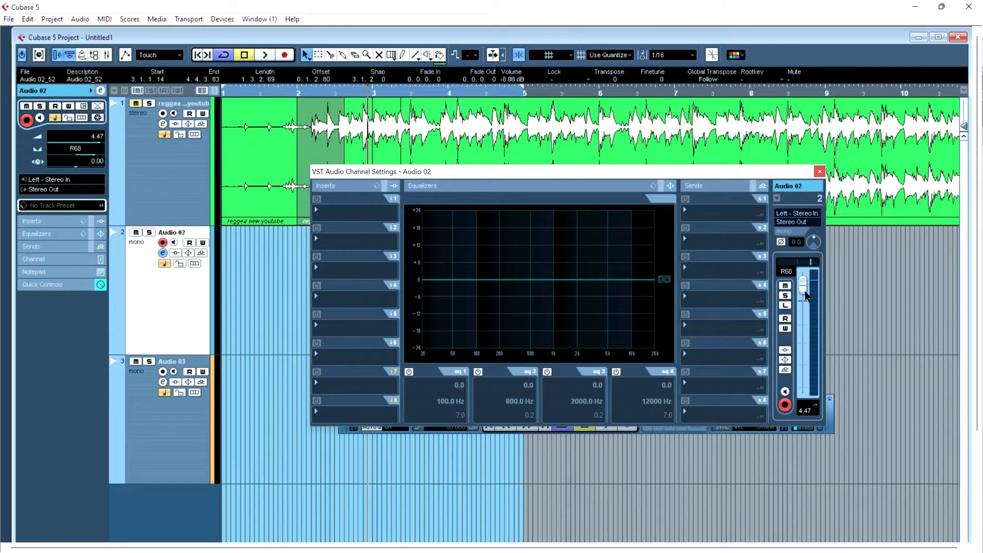
pyautogui.moveTo(805, 288); pyautogui.dragTo(807, 319)
pyautogui.click(799, 262)
pyautogui.click(819, 172)
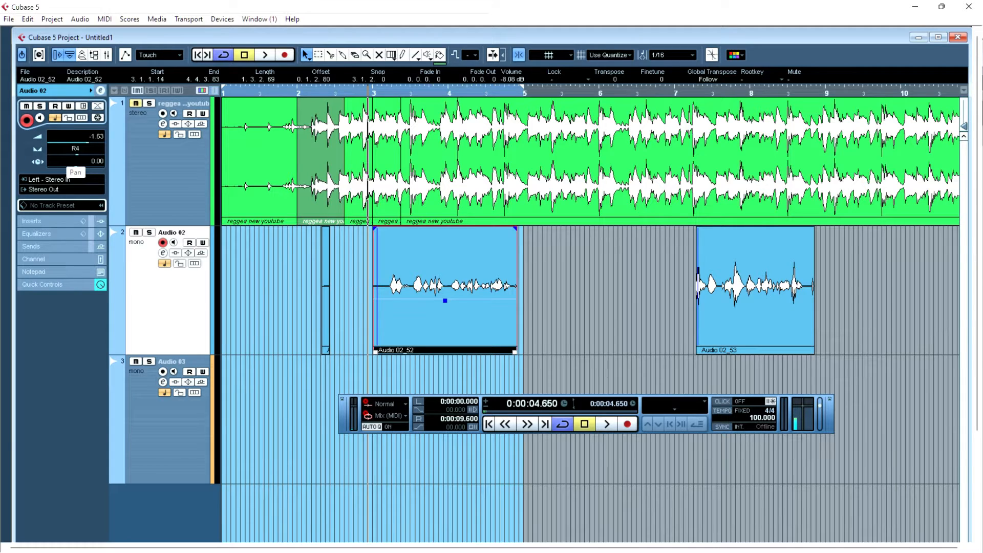
# - Pan the Audio 02 track to L60 with the inspector pan control, auditioning the changes
pyautogui.moveTo(76, 155)
pyautogui.mouseDown()
pyautogui.moveTo(40, 149)
pyautogui.moveTo(131, 174)
pyautogui.moveTo(63, 167)
pyautogui.moveTo(44, 153)
pyautogui.moveTo(115, 163)
pyautogui.moveTo(90, 163)
pyautogui.mouseUp()
pyautogui.click(797, 404)
pyautogui.press('space')
pyautogui.moveTo(95, 160); pyautogui.dragTo(104, 167)
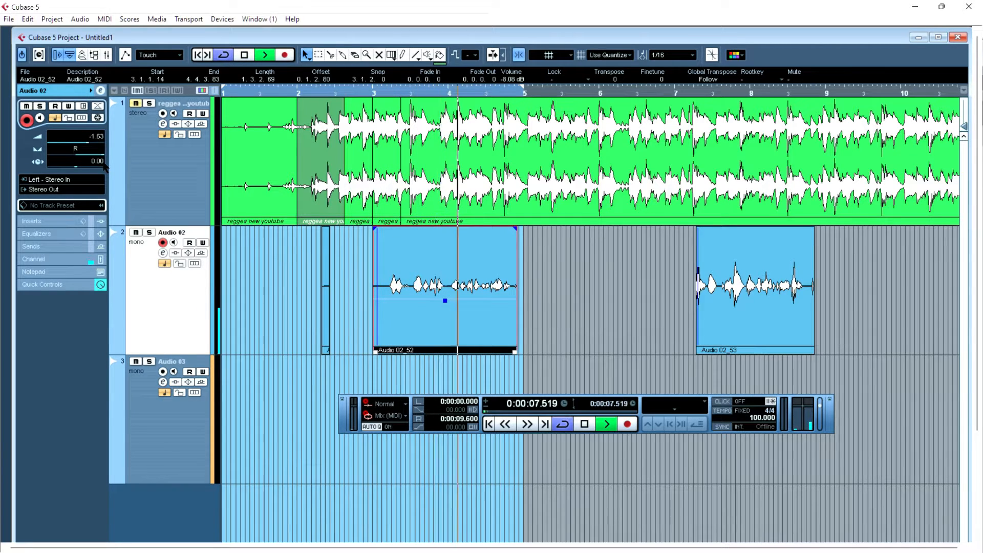
pyautogui.click(81, 154)
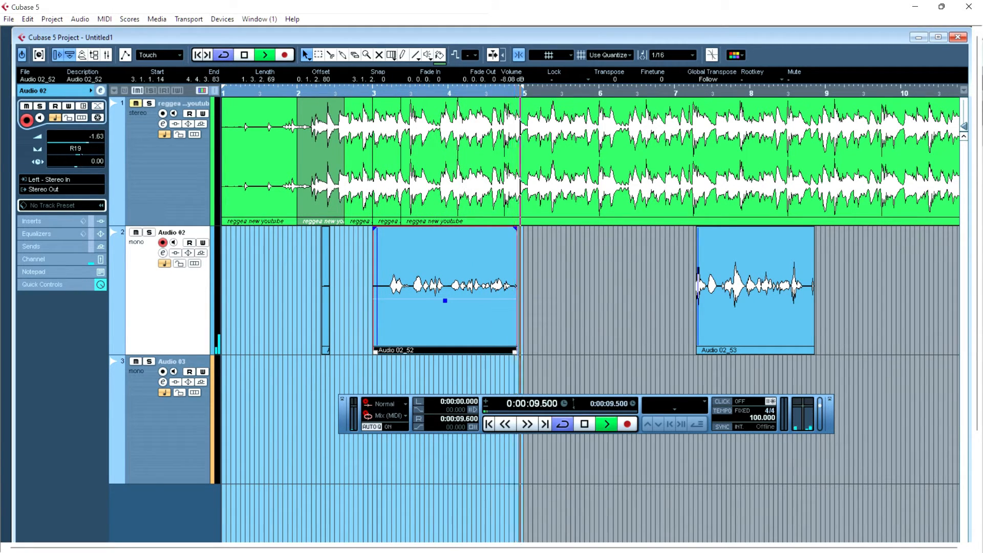
pyautogui.press('space')
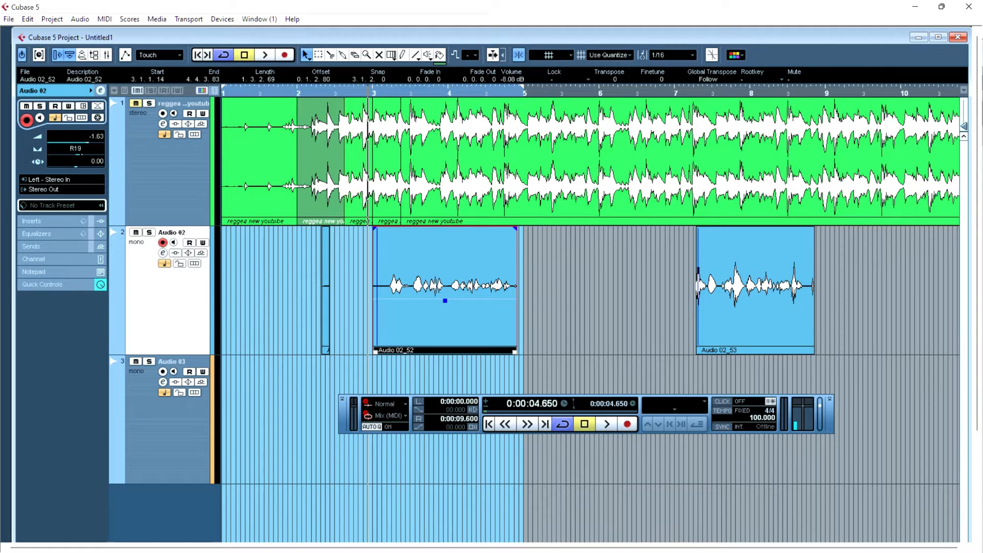
pyautogui.press('space')
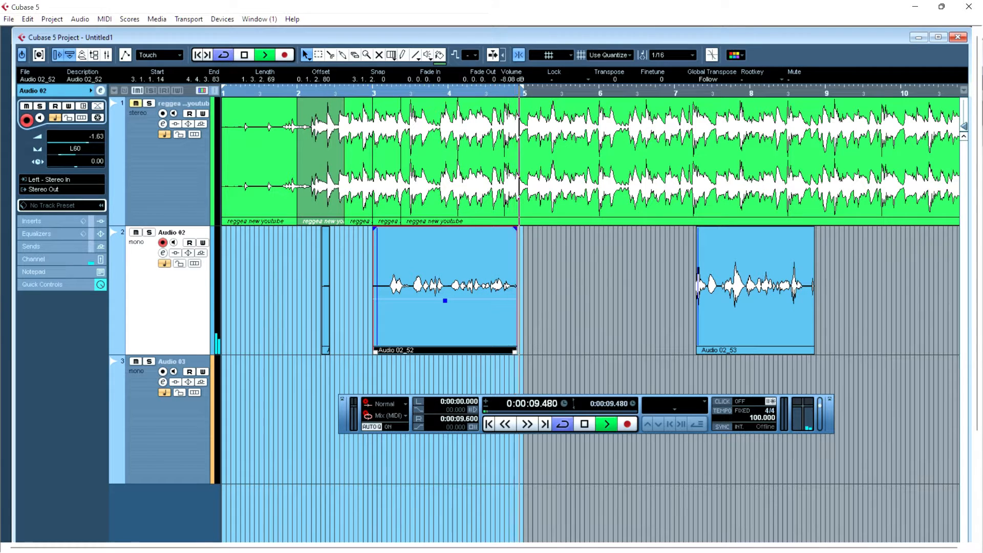
pyautogui.press('space')
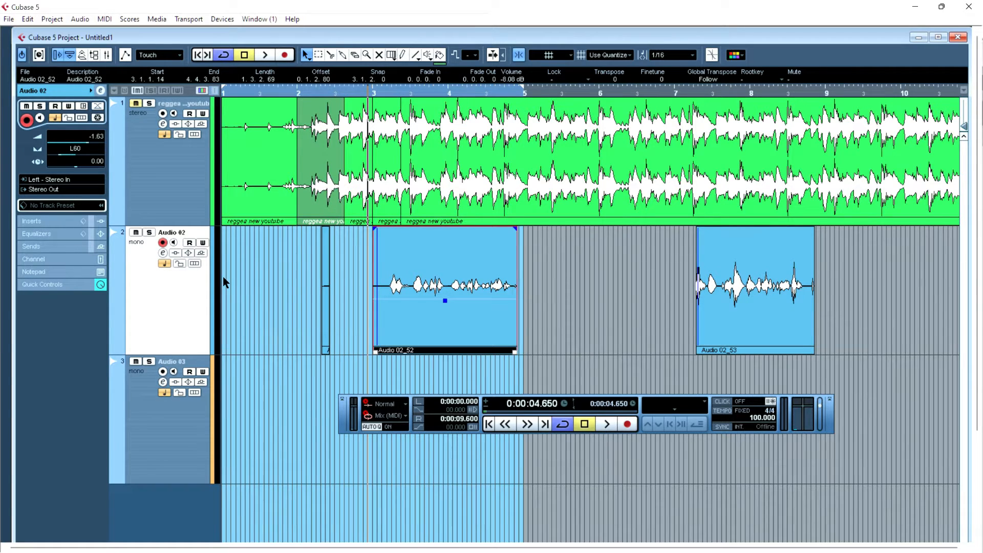
# - Mute the Audio 02 track, play it back, and unmute it again
pyautogui.moveTo(220, 279); pyautogui.dragTo(280, 291)
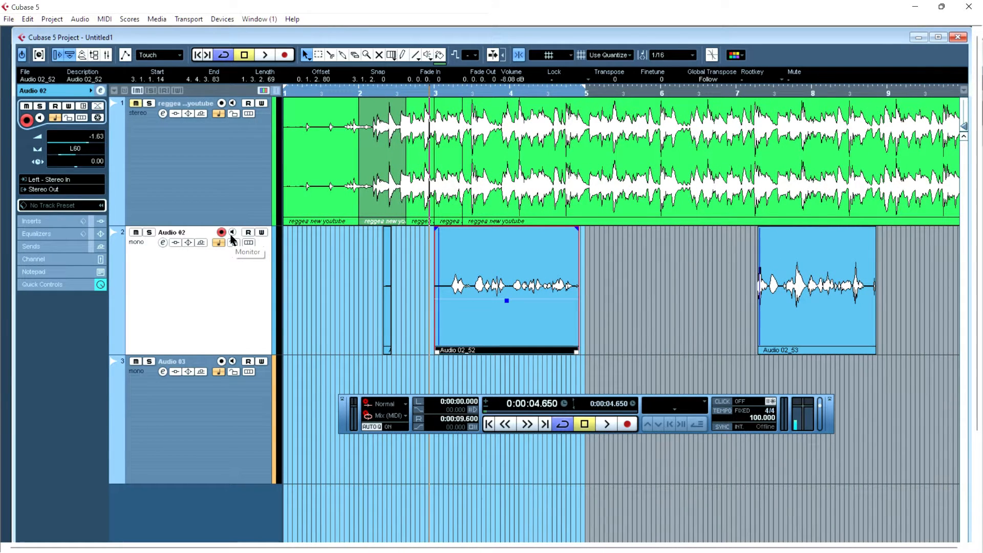
pyautogui.click(135, 233)
pyautogui.press('space')
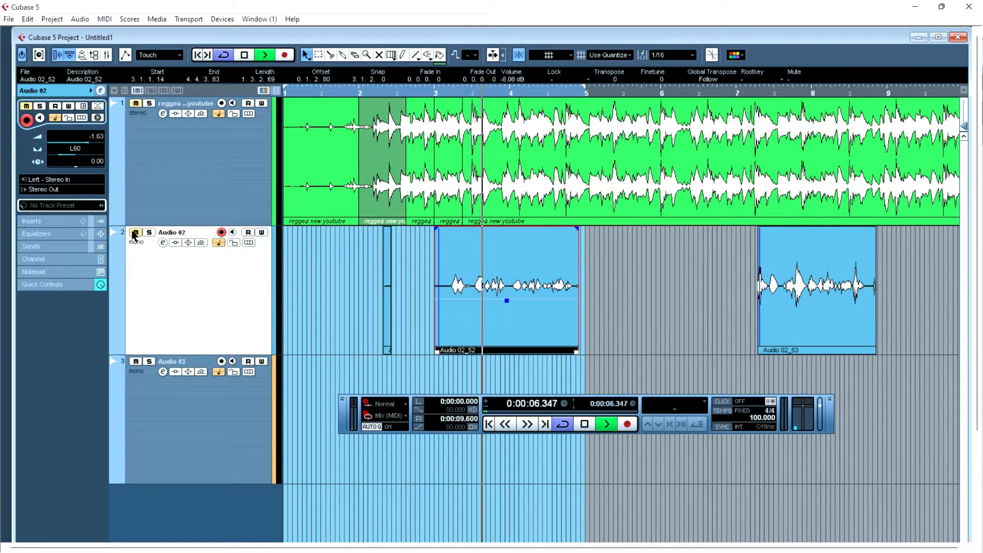
pyautogui.press('space')
pyautogui.click(135, 233)
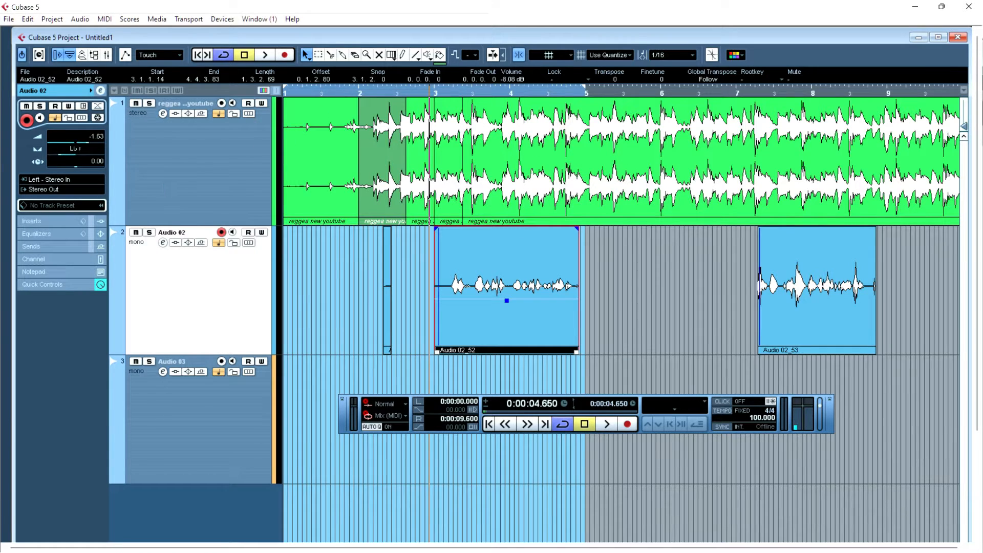
# - Solo the Audio 02 track and play it back
pyautogui.click(149, 232)
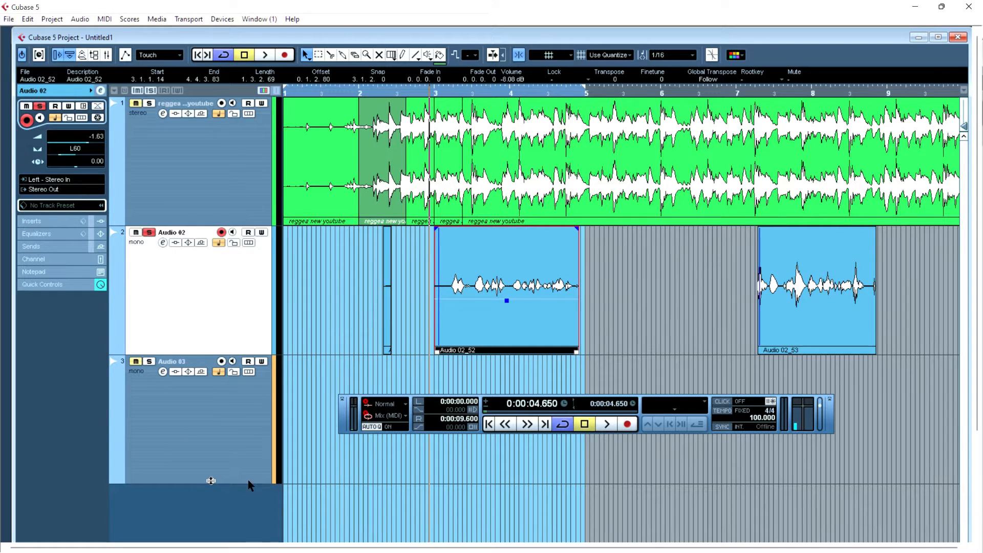
pyautogui.press('space')
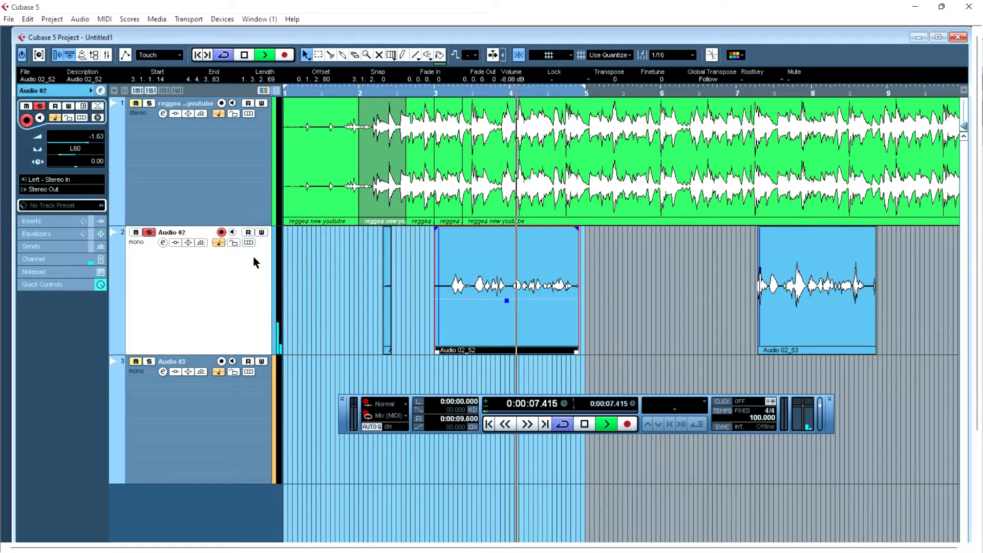
pyautogui.press('space')
# - Reset the Audio 02 pan to center (C)
pyautogui.click(72, 155)
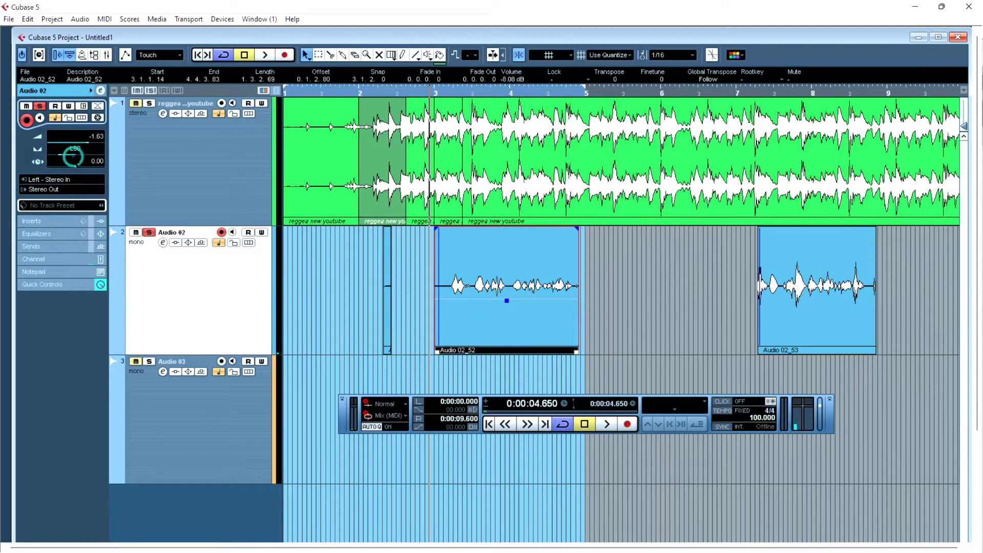
pyautogui.click(71, 154)
pyautogui.click(71, 154)
pyautogui.click(136, 105)
# - Raise the take's volume to -1.81 dB with its volume handle during playback
pyautogui.press('space')
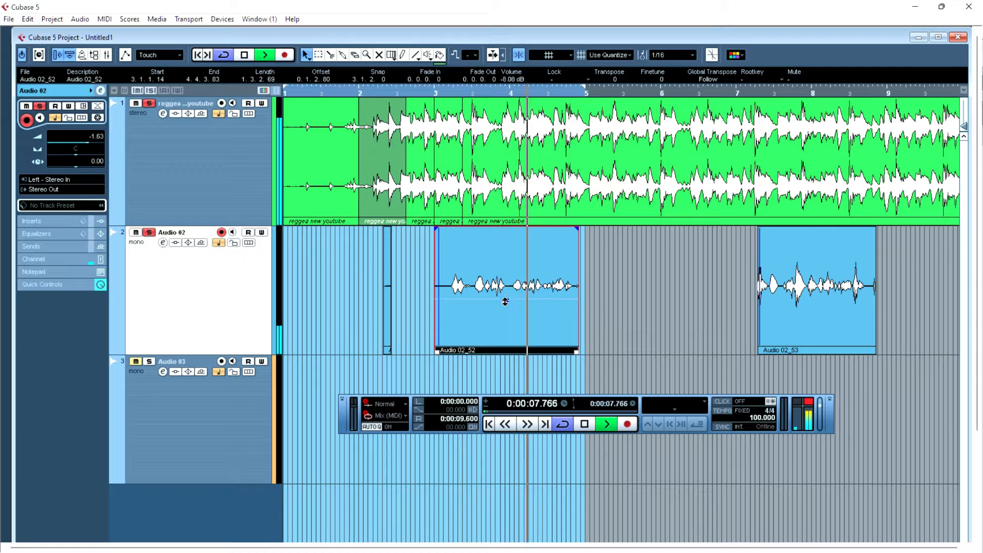
pyautogui.moveTo(506, 302); pyautogui.dragTo(504, 253)
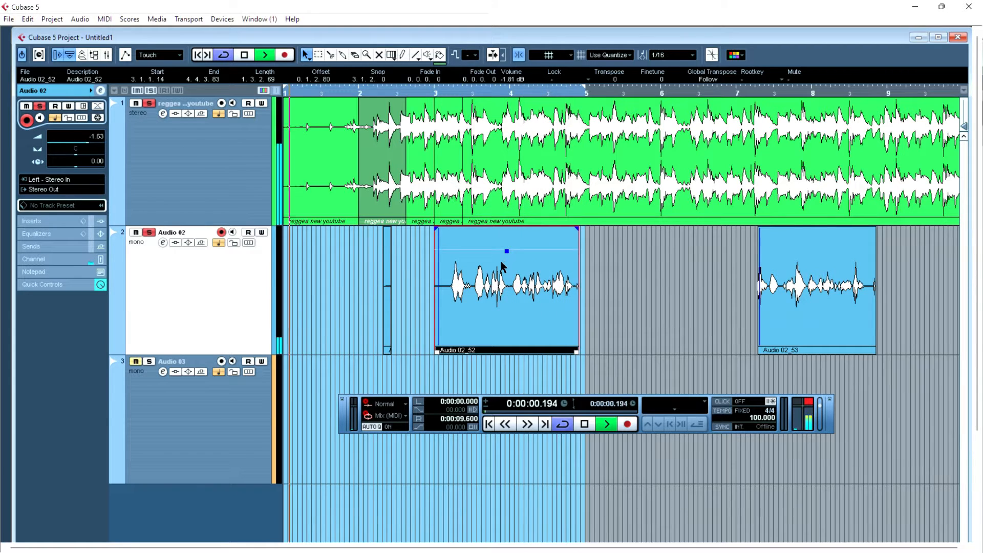
pyautogui.press('space')
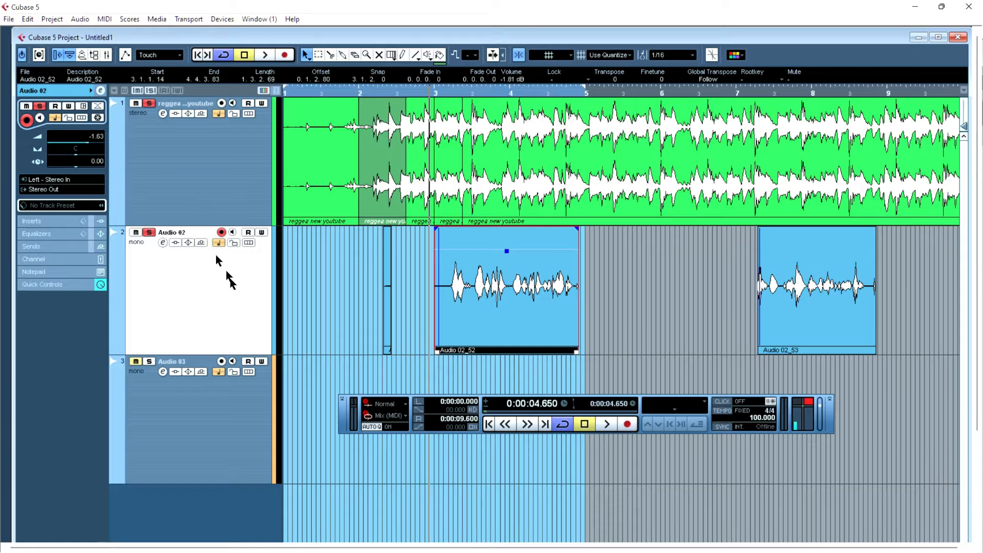
# - Open the Audio 02 channel settings and set EQ band 1 to a low shelf of -19.4 dB at 122 Hz
pyautogui.click(163, 242)
pyautogui.moveTo(606, 172); pyautogui.dragTo(606, 113)
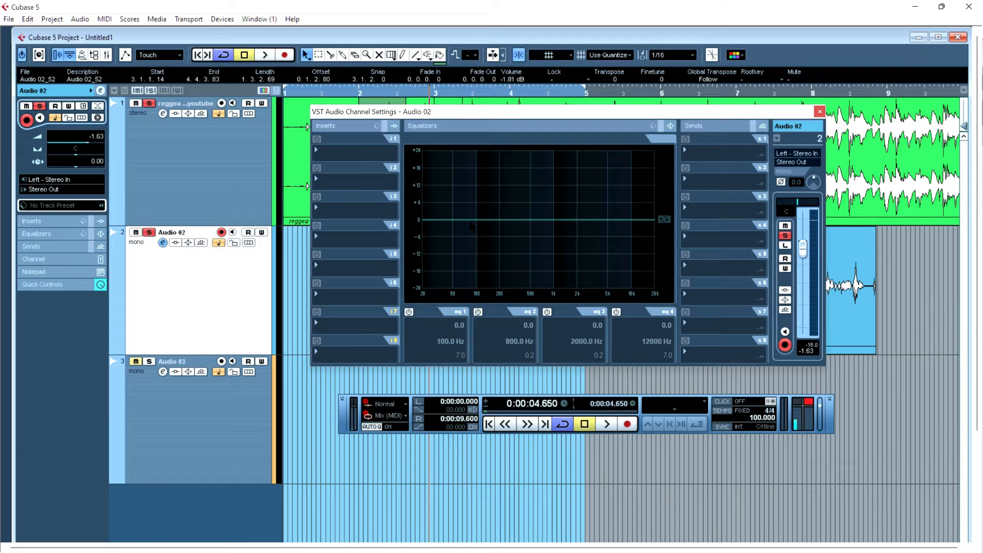
pyautogui.moveTo(453, 221); pyautogui.dragTo(482, 274)
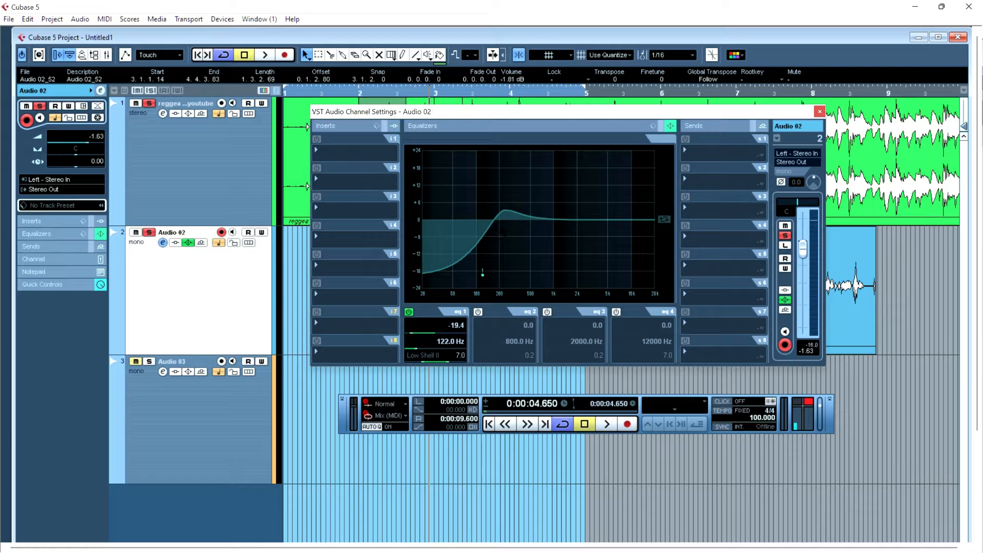
# - Set EQ band 2 to -4.4 dB at 246 Hz and band 3 to 6.4 dB at 1889 Hz
pyautogui.moveTo(509, 217); pyautogui.dragTo(507, 231)
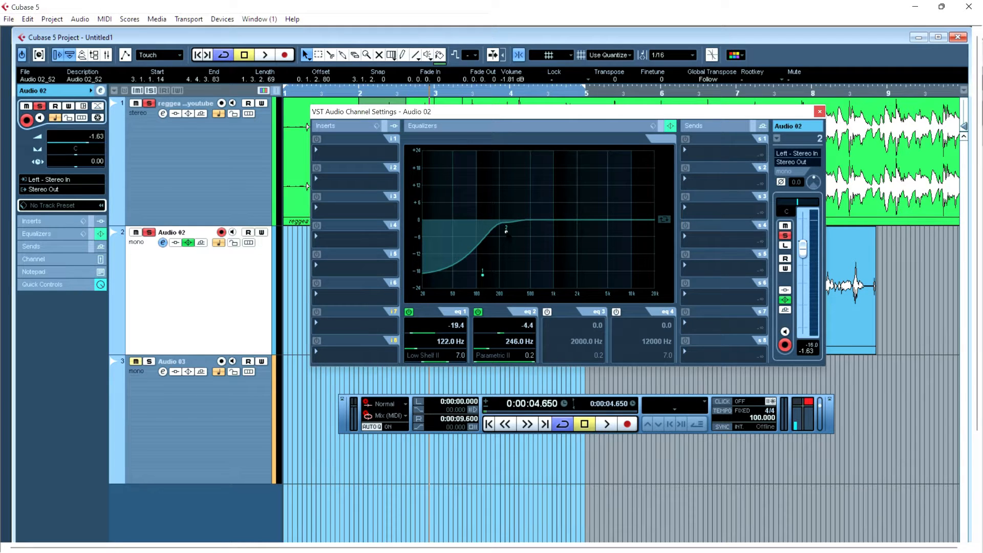
pyautogui.moveTo(573, 220)
pyautogui.mouseDown()
pyautogui.moveTo(560, 150)
pyautogui.moveTo(575, 205)
pyautogui.mouseUp()
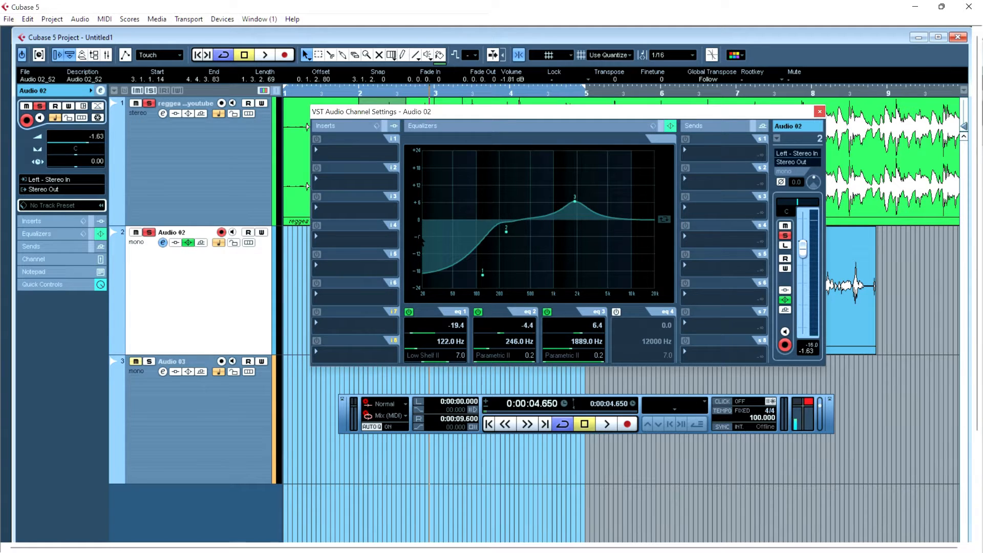
# - Compare the sound by bypassing and re-enabling the channel EQ and each of its bands
pyautogui.click(190, 243)
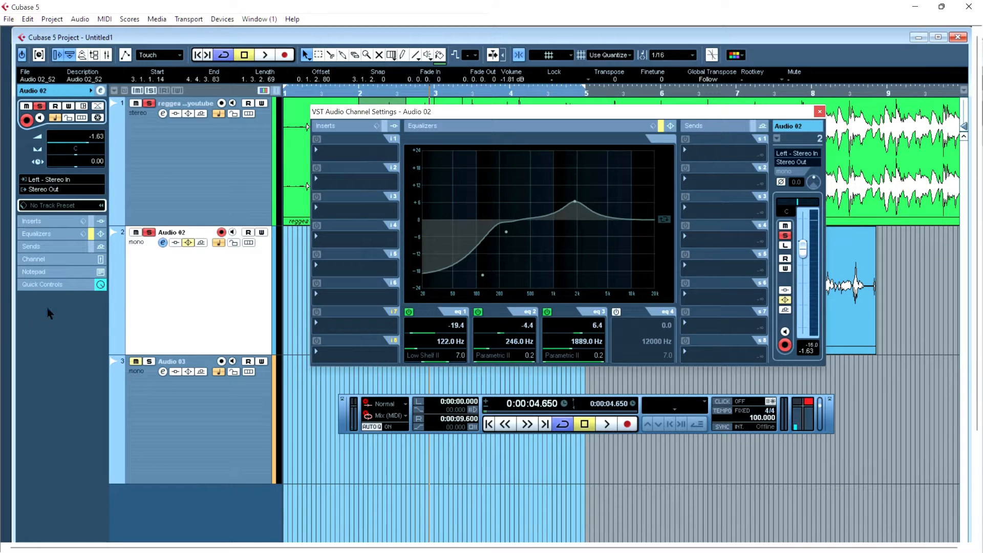
pyautogui.click(186, 244)
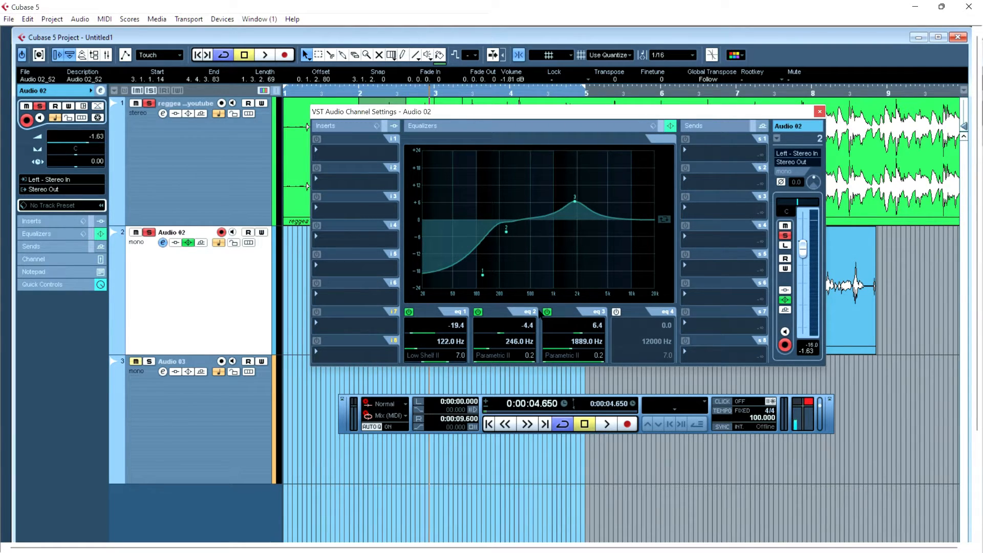
pyautogui.click(546, 312)
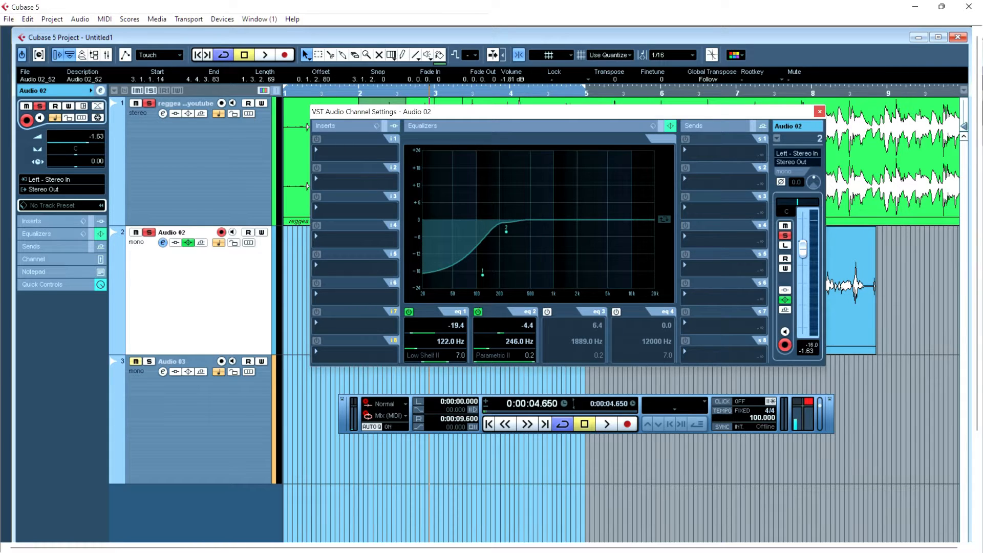
pyautogui.click(477, 312)
pyautogui.click(408, 312)
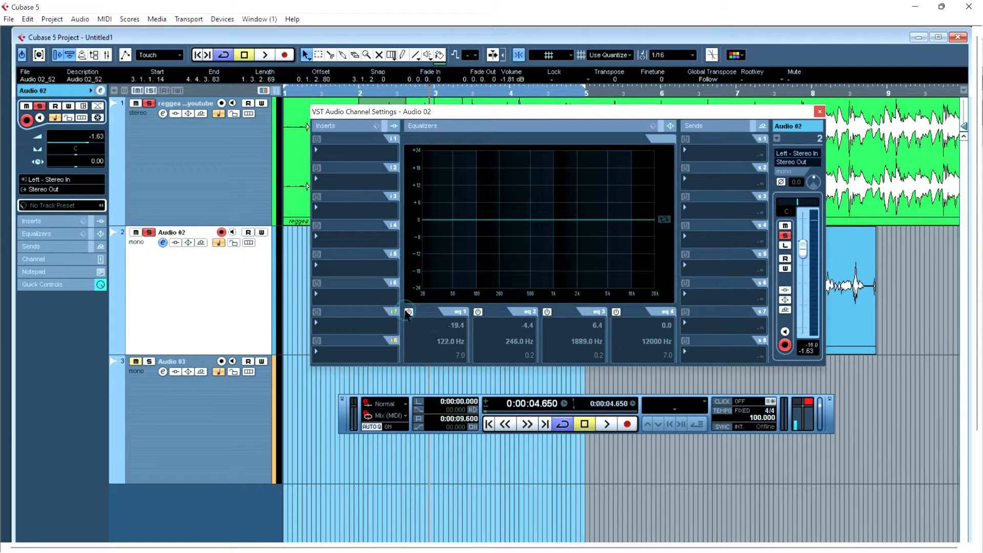
pyautogui.click(409, 312)
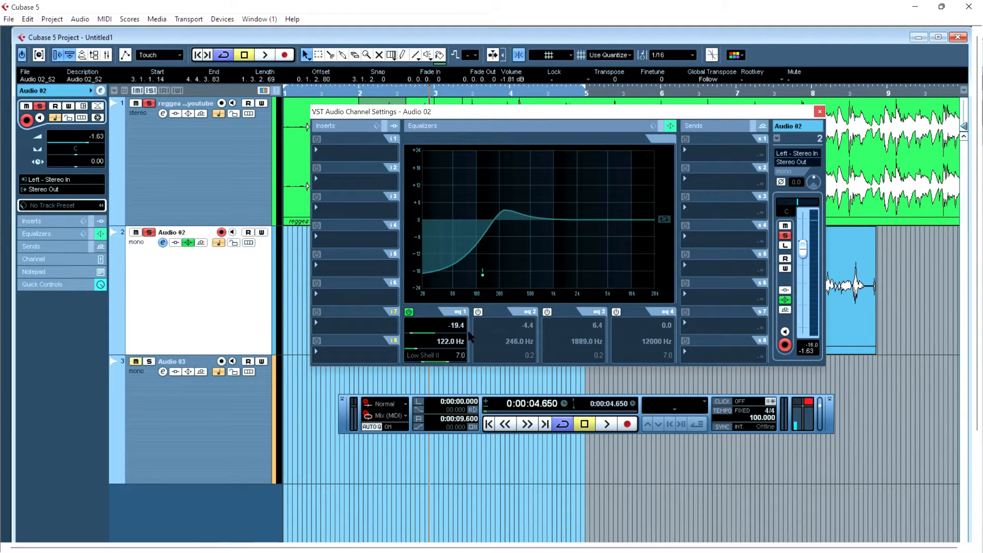
pyautogui.click(478, 311)
pyautogui.click(546, 312)
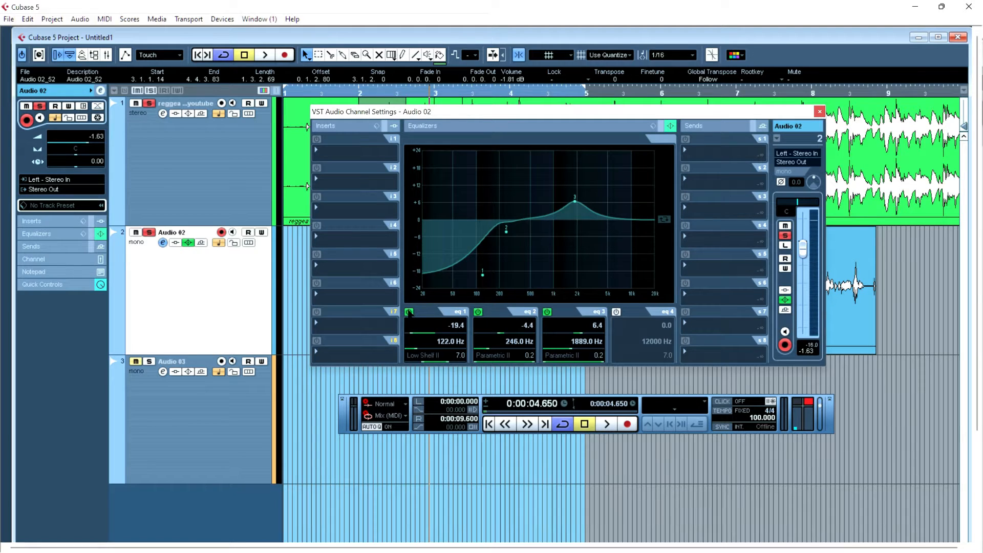
# - Turn off EQ band 1 and boost band 2 to 16.8 dB at 26 Hz, auditioning it
pyautogui.click(409, 311)
pyautogui.moveTo(506, 231); pyautogui.dragTo(431, 172)
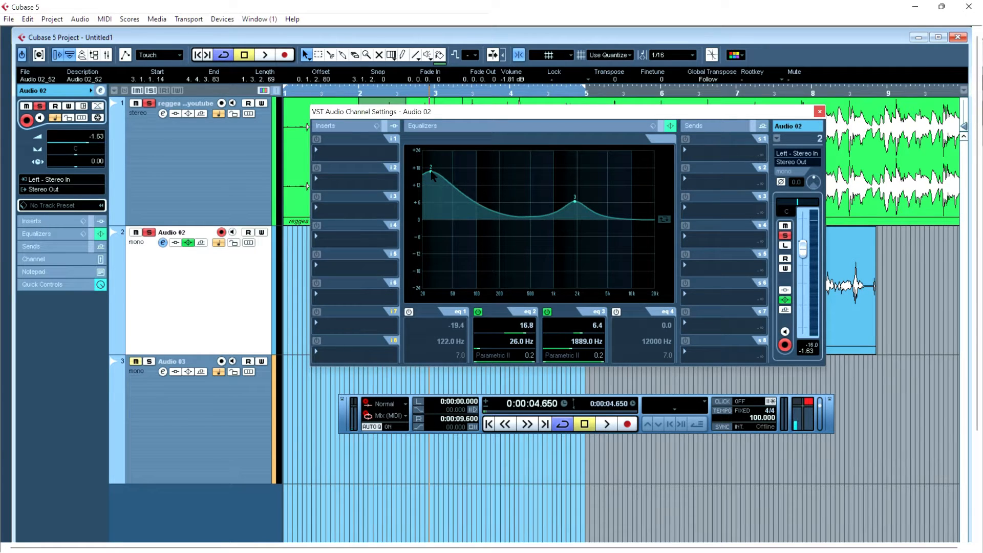
pyautogui.press('space')
# - Boost EQ band 2 to 24.0 dB at 51 Hz during playback
pyautogui.press('space')
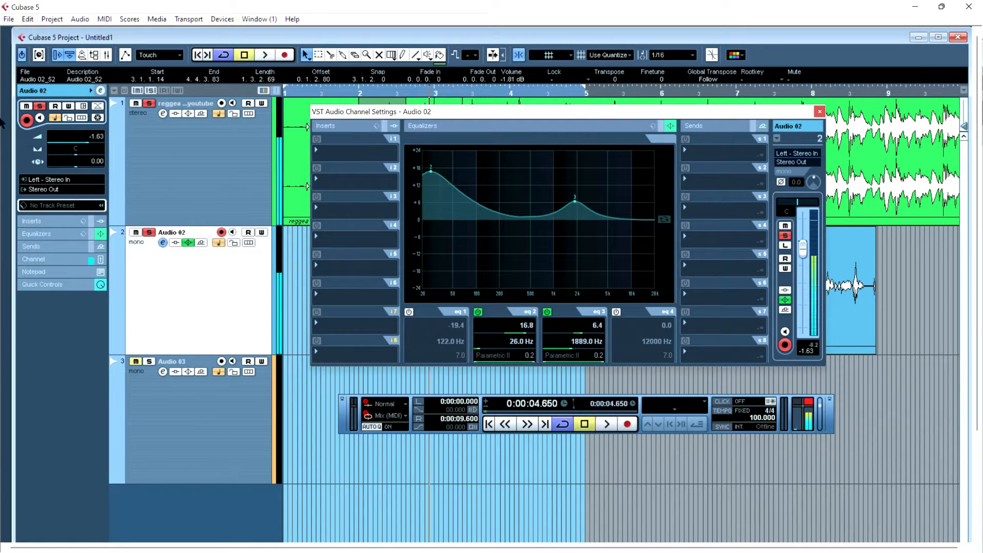
pyautogui.click(149, 103)
pyautogui.press('space')
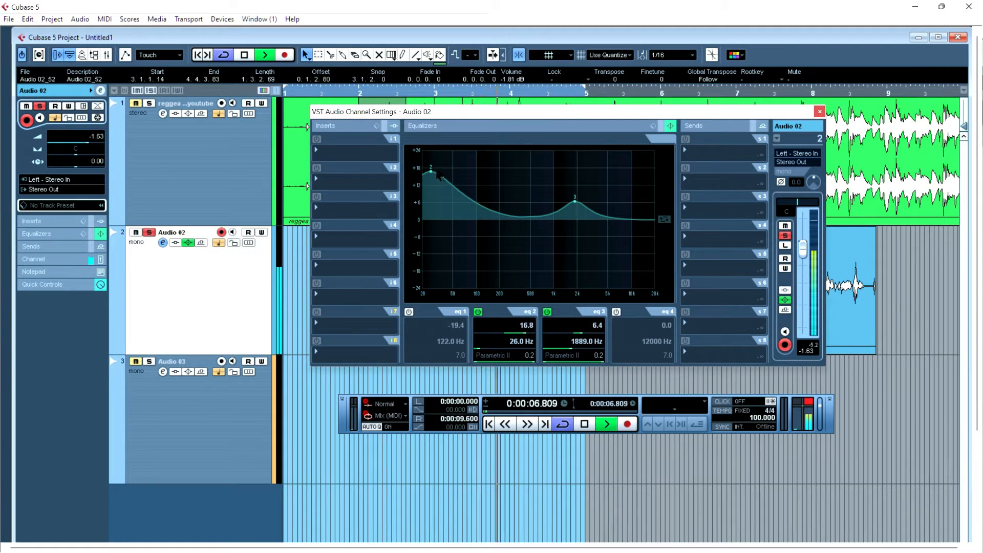
pyautogui.moveTo(432, 172); pyautogui.dragTo(454, 150)
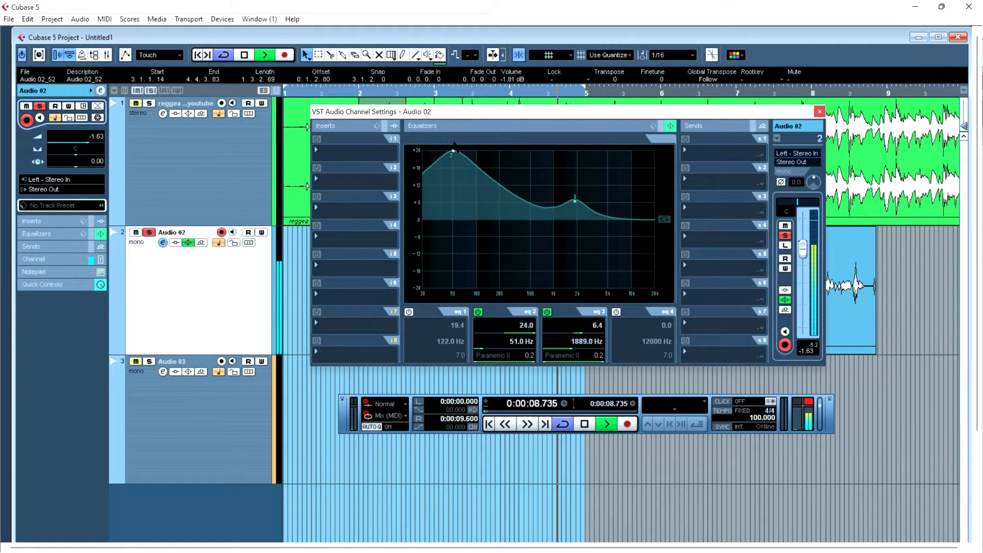
pyautogui.press('space')
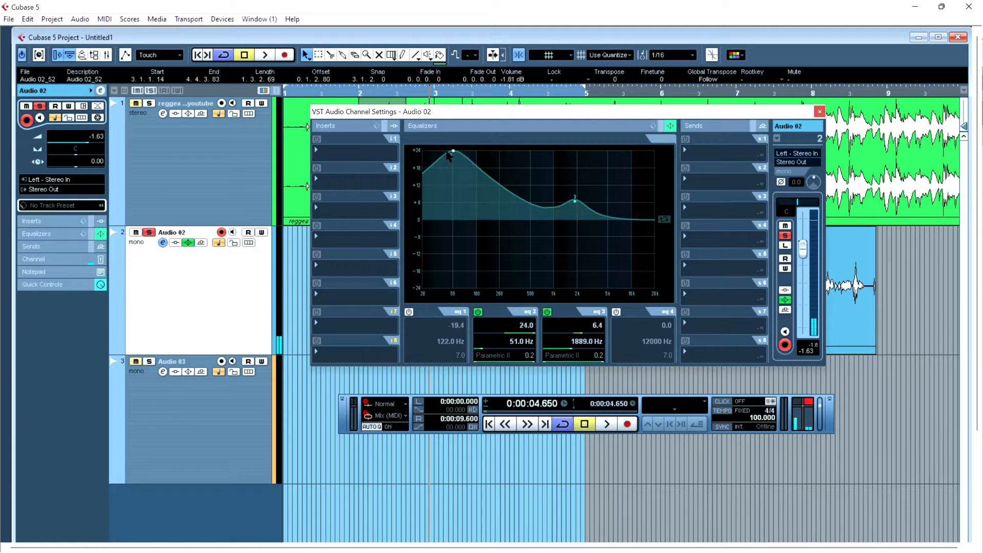
# - Cut EQ band 2 to -23.4 dB at 68 Hz while auditioning
pyautogui.moveTo(454, 152); pyautogui.dragTo(455, 302)
pyautogui.press('space')
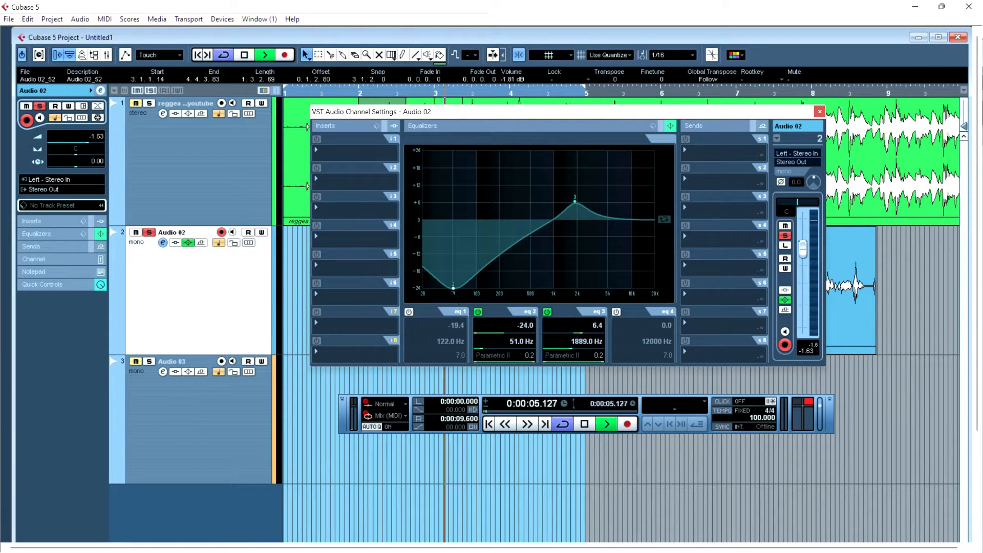
pyautogui.moveTo(455, 302)
pyautogui.mouseDown()
pyautogui.moveTo(509, 302)
pyautogui.moveTo(463, 301)
pyautogui.mouseUp()
pyautogui.press('space')
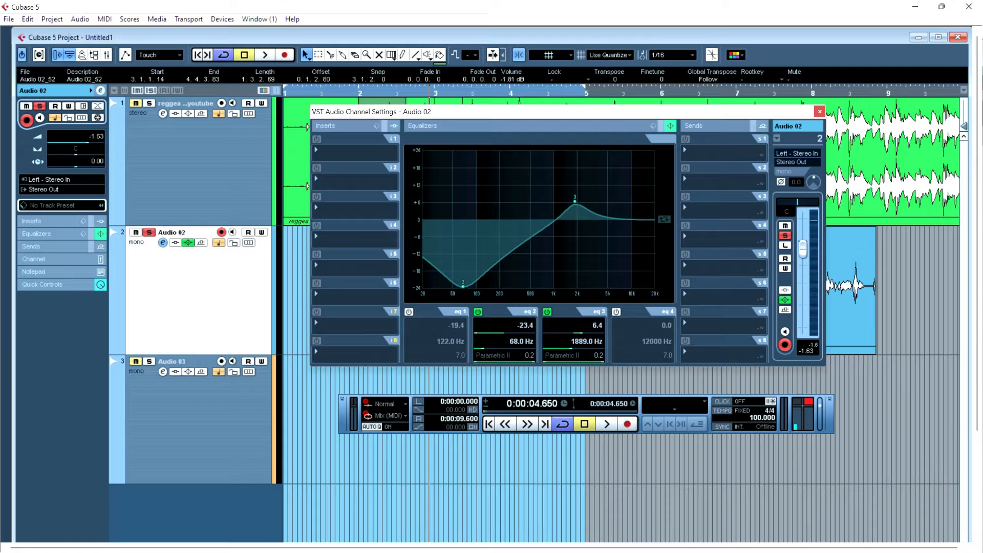
# - Load the Steinberg DoubleDelay effect into the first insert slot of the Audio 02 channel
pyautogui.click(319, 152)
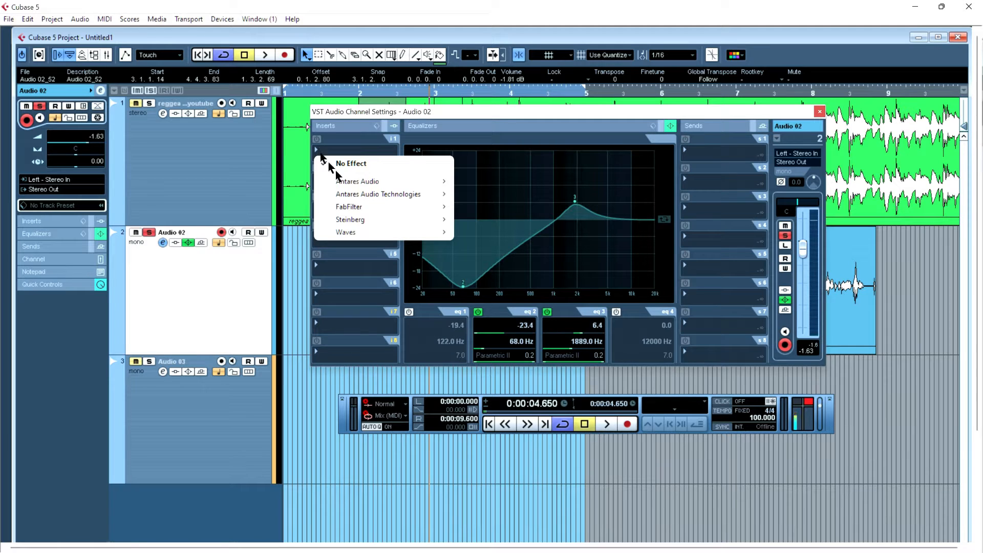
pyautogui.moveTo(369, 217)
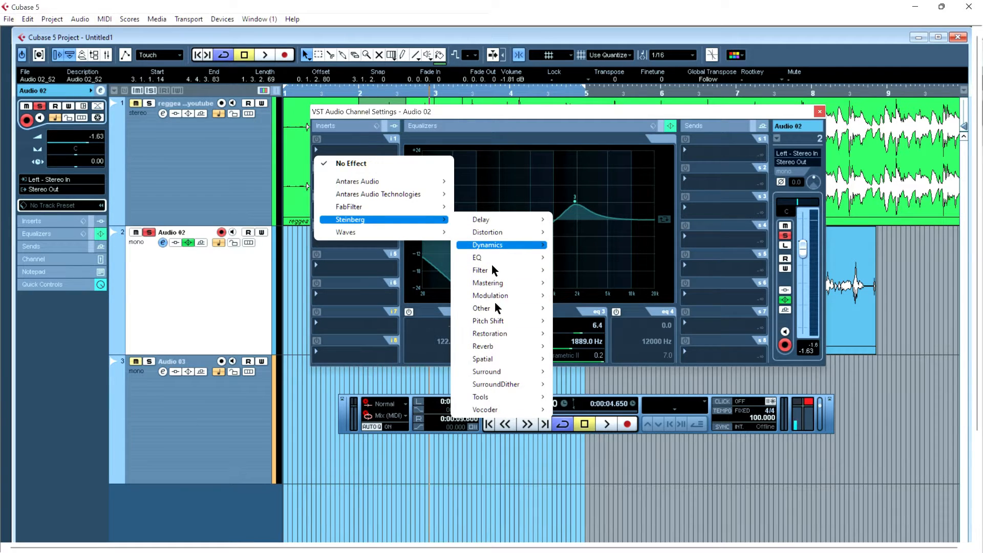
pyautogui.moveTo(496, 348)
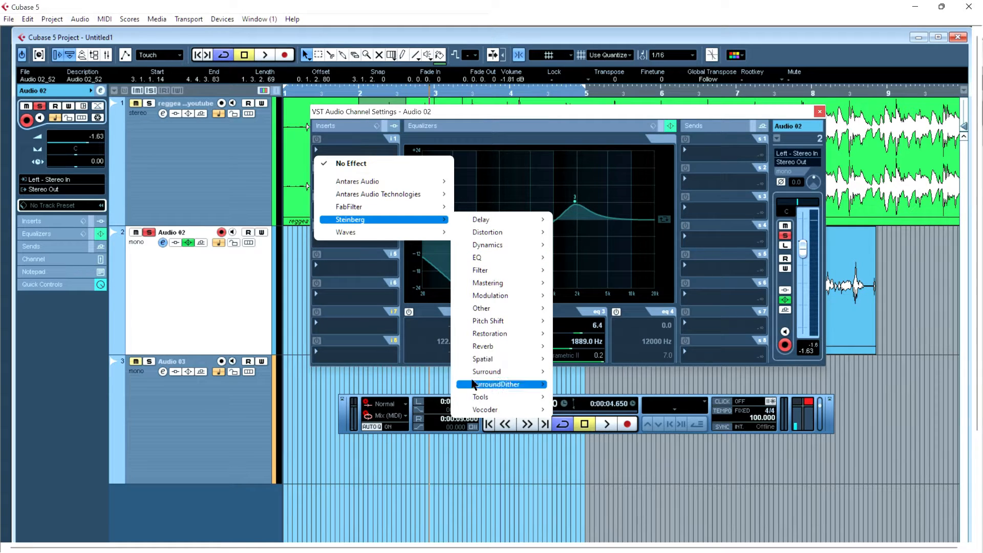
pyautogui.moveTo(471, 382)
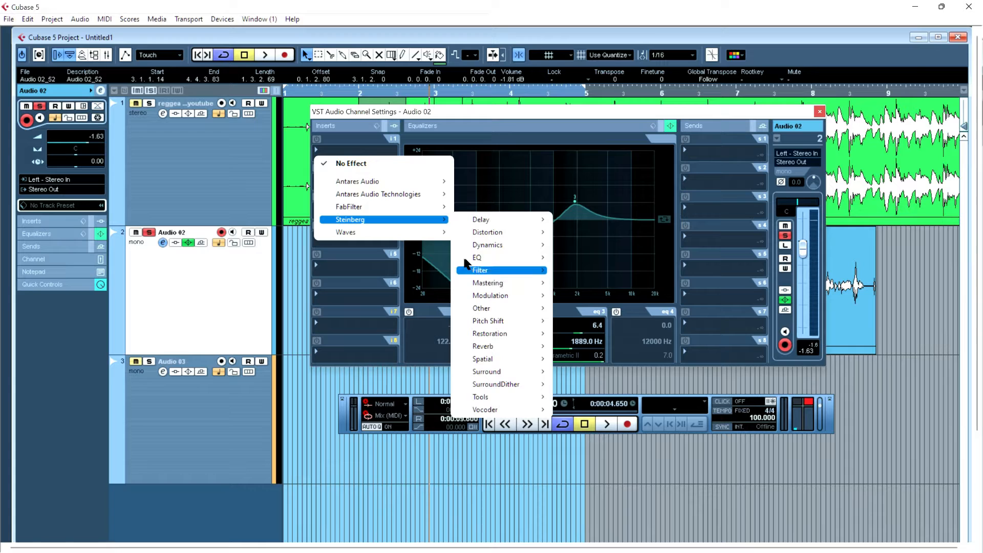
pyautogui.moveTo(482, 221)
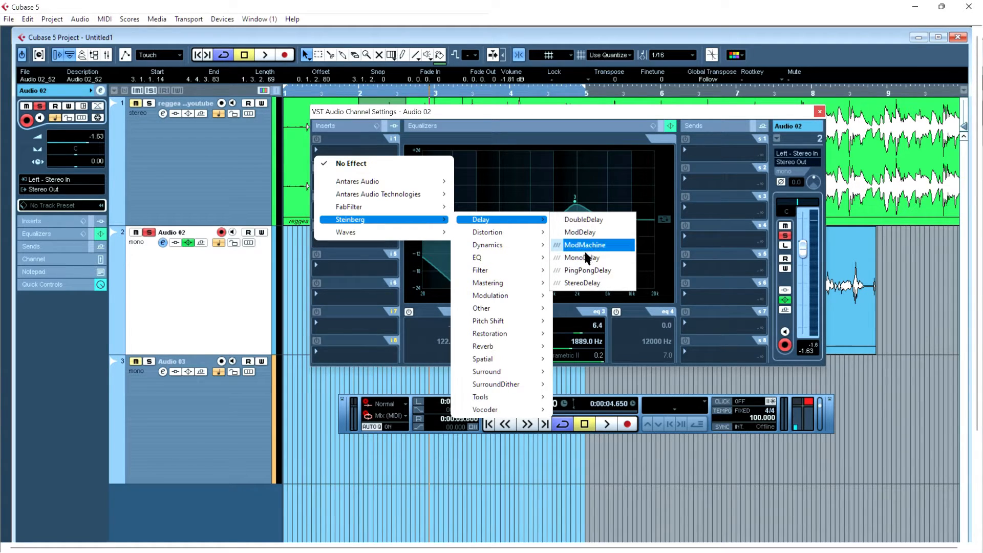
pyautogui.click(587, 220)
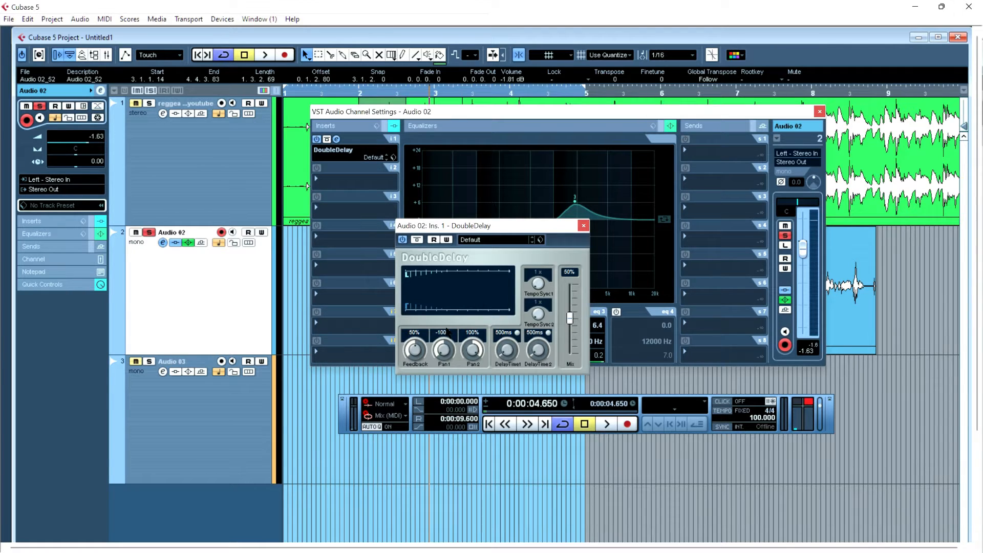
# - Audition the DoubleDelay while lowering its mix to 9%, then close the plugin window
pyautogui.press('space')
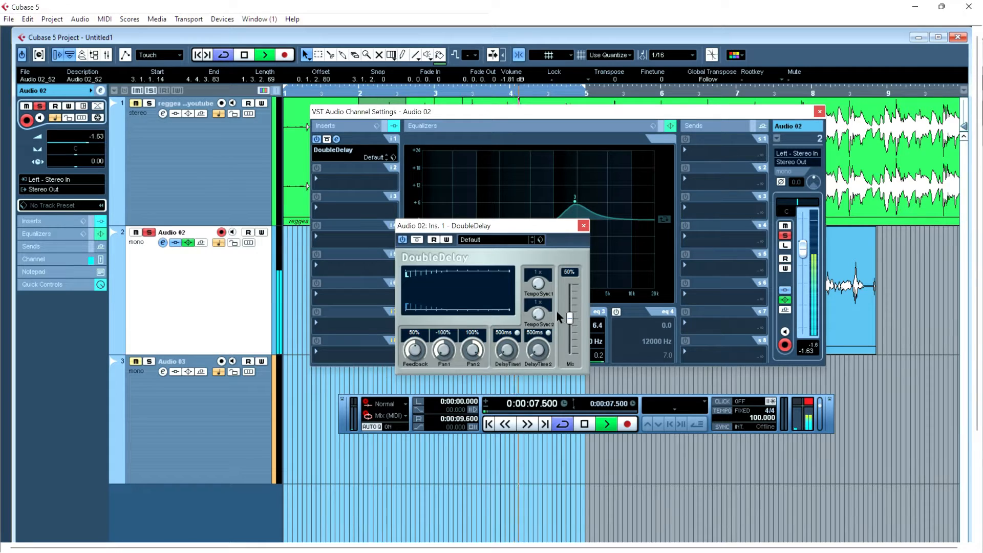
pyautogui.press('space')
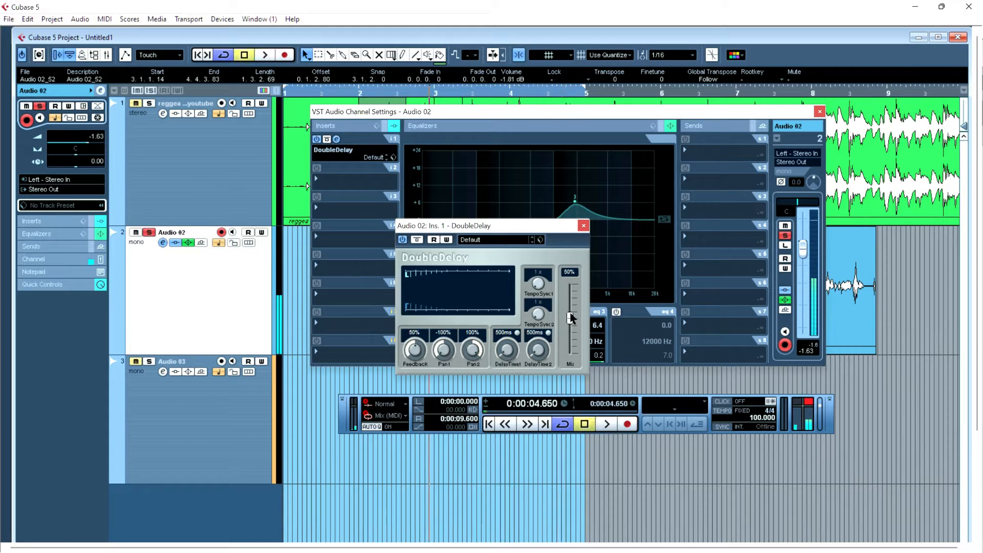
pyautogui.moveTo(572, 319); pyautogui.dragTo(569, 348)
pyautogui.press('space')
pyautogui.press('space')
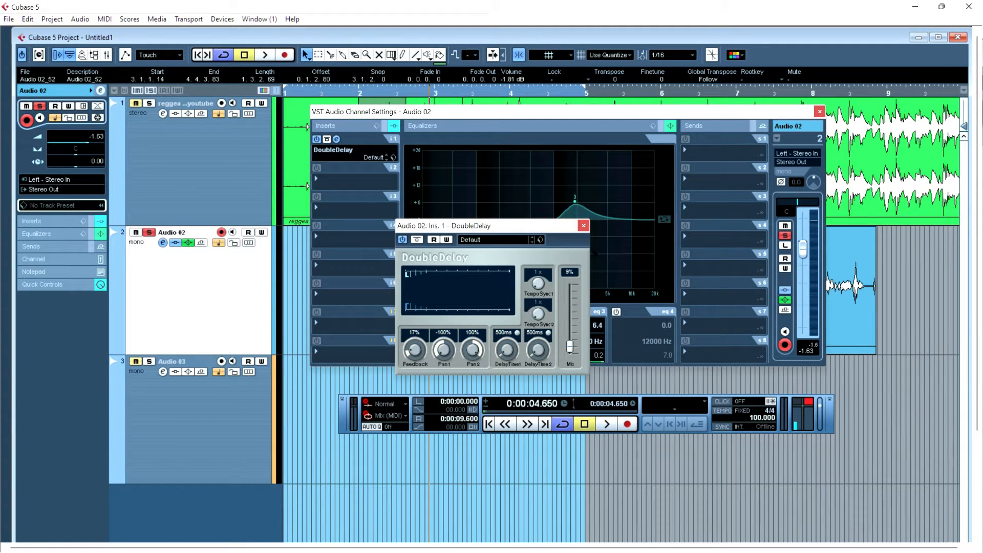
pyautogui.click(583, 228)
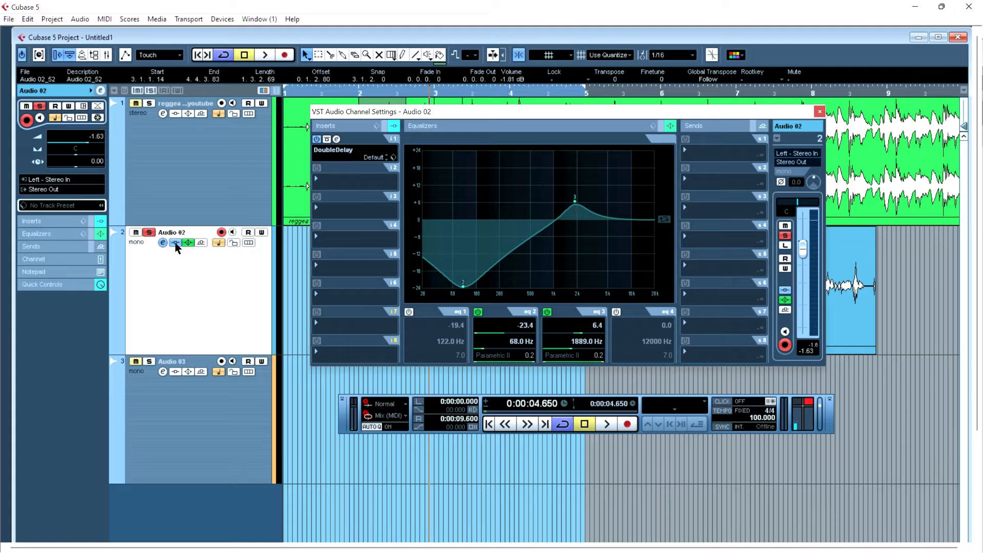
# - Bypass the Audio 02 track's insert effects while the project plays back
pyautogui.press('space')
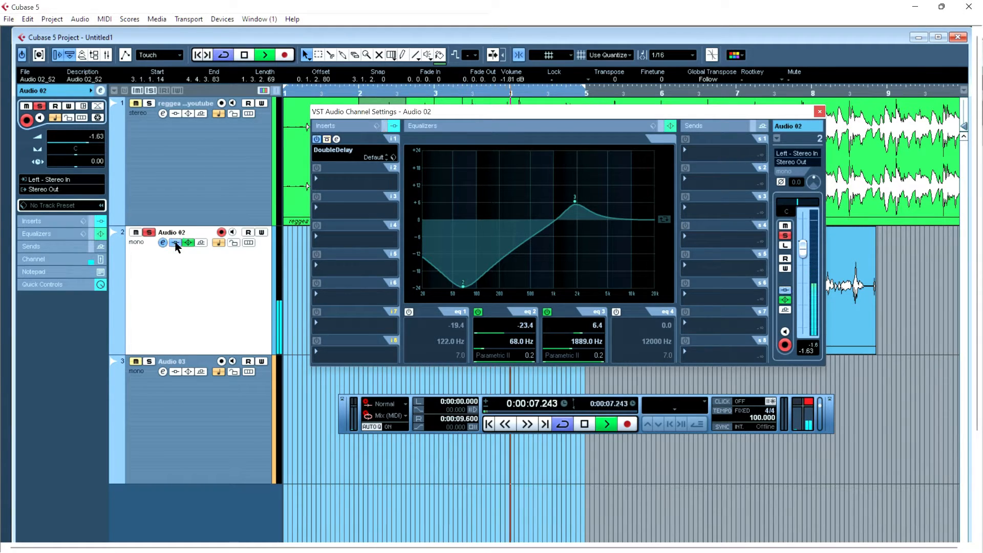
pyautogui.click(177, 243)
pyautogui.press('space')
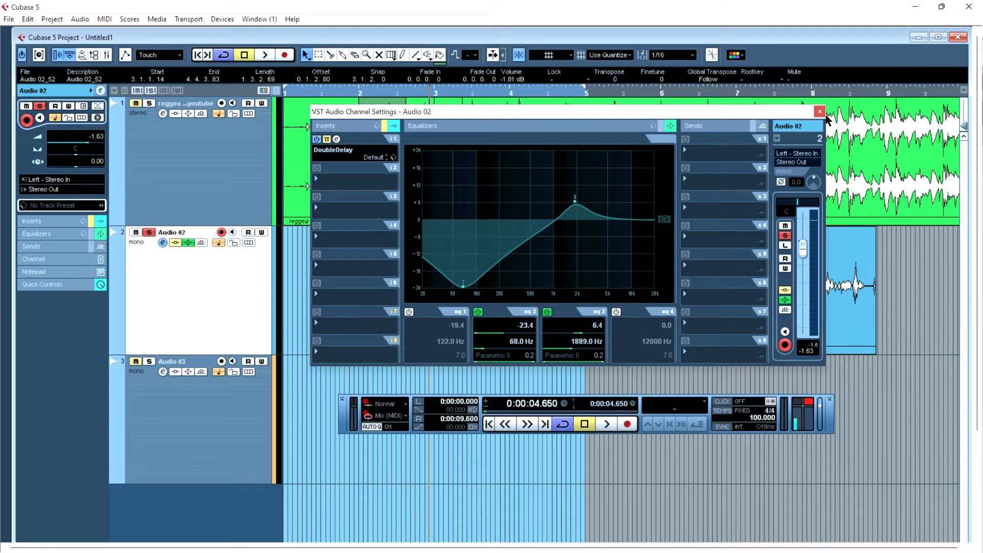
# - Close the channel settings window and move the Audio 02_52 event earlier to start at 2.3.4.14
pyautogui.click(819, 112)
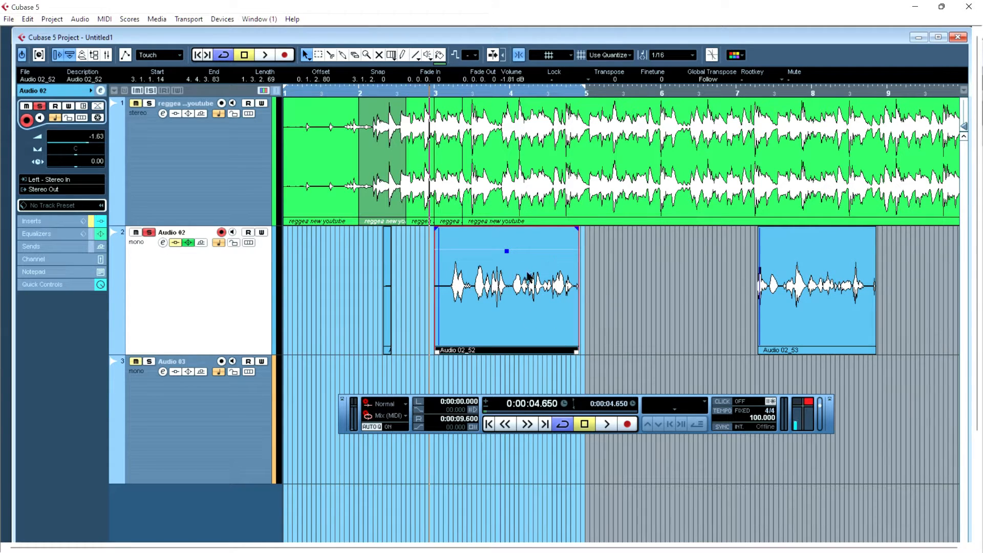
pyautogui.moveTo(555, 281); pyautogui.dragTo(457, 270)
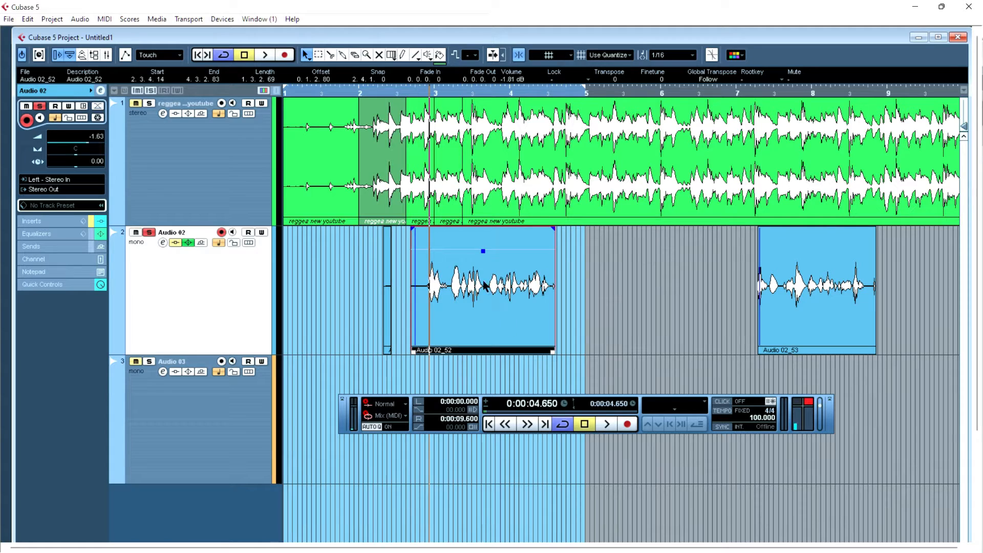
# - Lock the Audio 02 track and try dragging the Audio 02_52 event to new positions
pyautogui.click(233, 242)
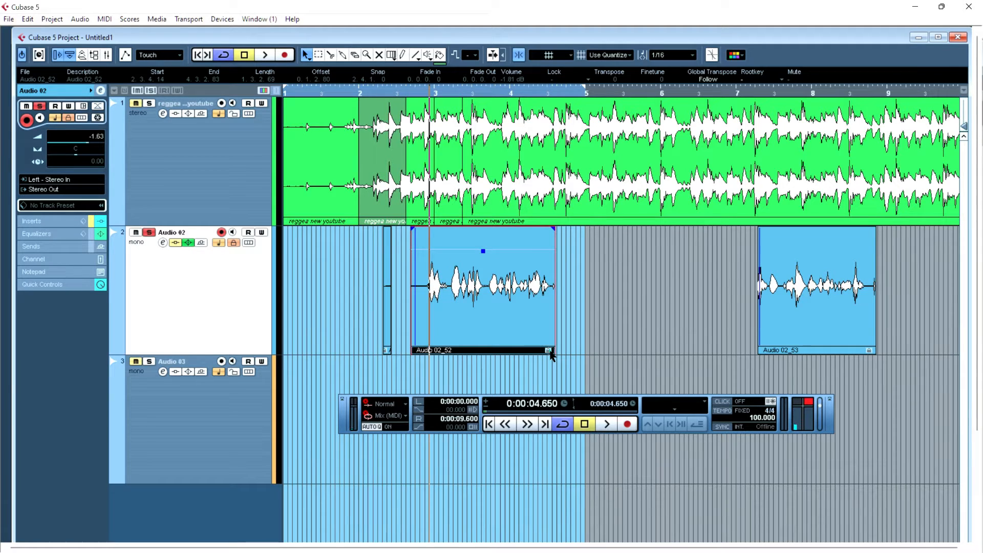
pyautogui.moveTo(516, 305); pyautogui.dragTo(437, 178)
pyautogui.moveTo(523, 307); pyautogui.dragTo(691, 289)
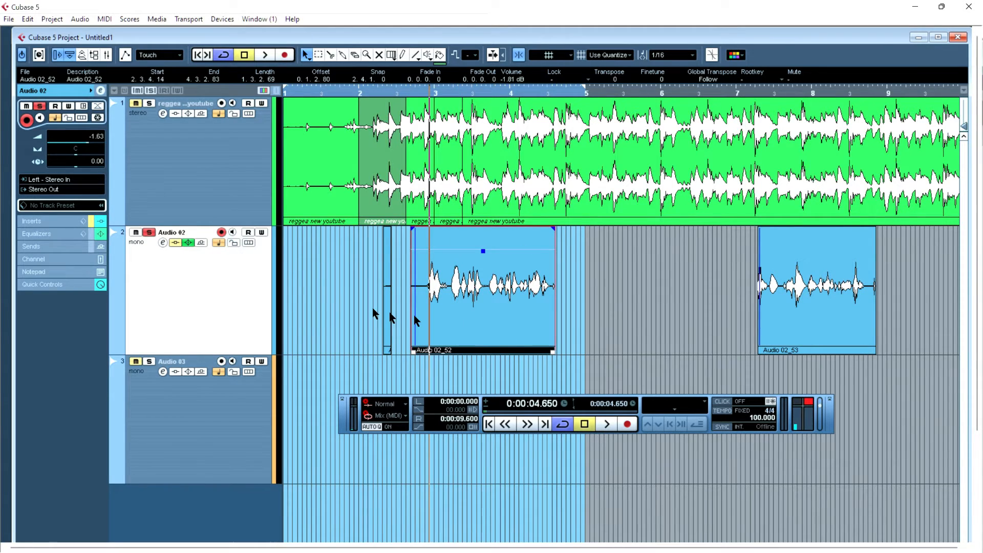
# - Extend the start of the Audio 02_52 event leftward to about 2.2.1.54
pyautogui.click(372, 347)
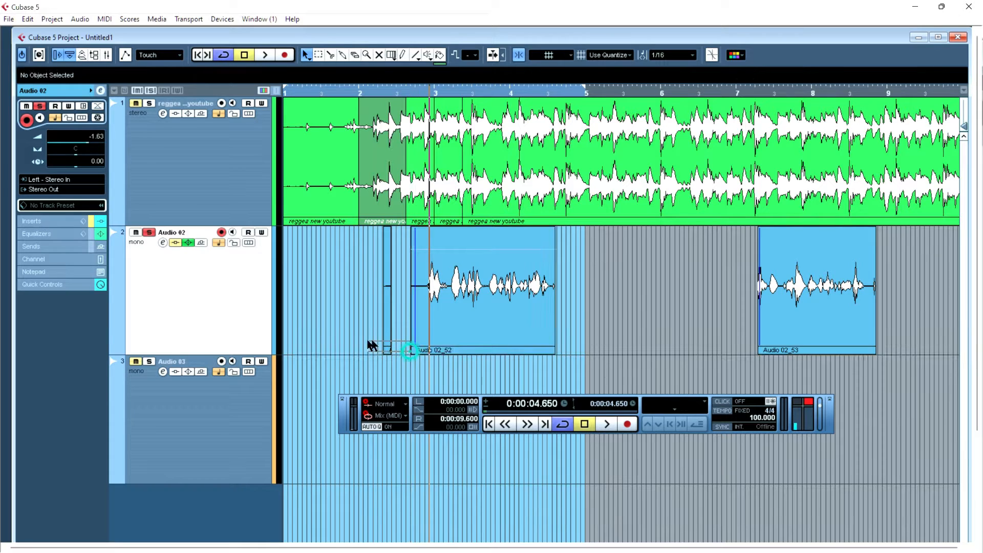
pyautogui.click(500, 342)
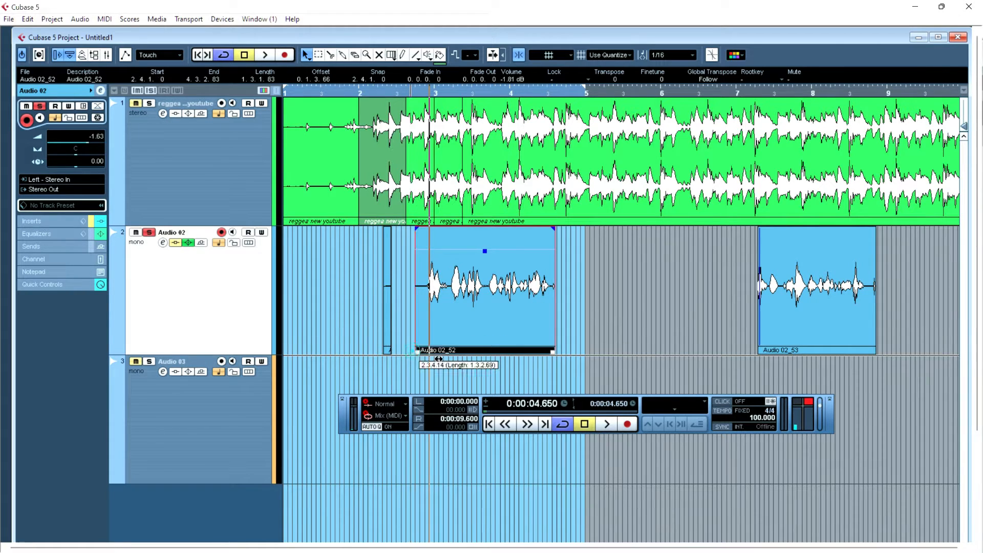
pyautogui.moveTo(413, 351); pyautogui.dragTo(340, 343)
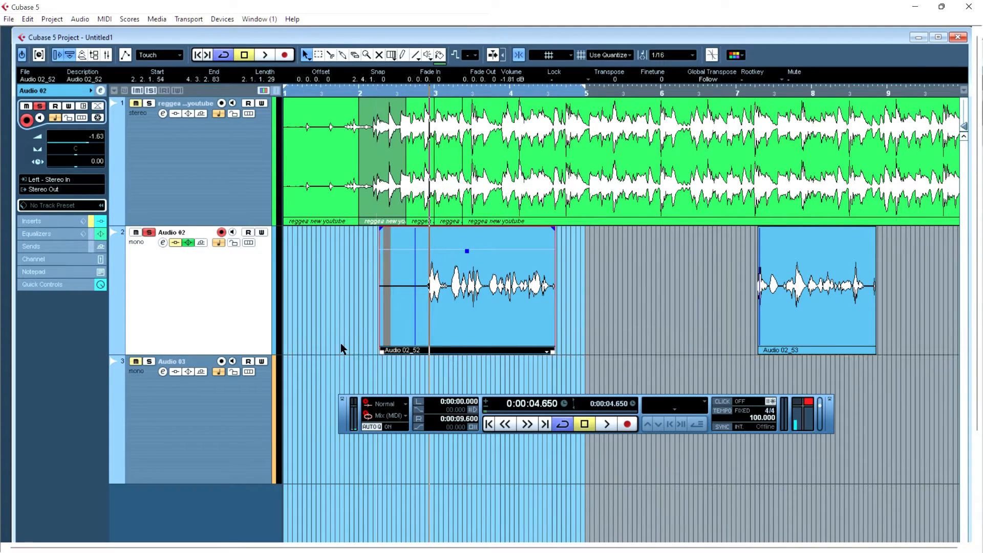
# - Place the project cursor at about 8.4 seconds and toggle the Audio 02 track's lock
pyautogui.click(549, 90)
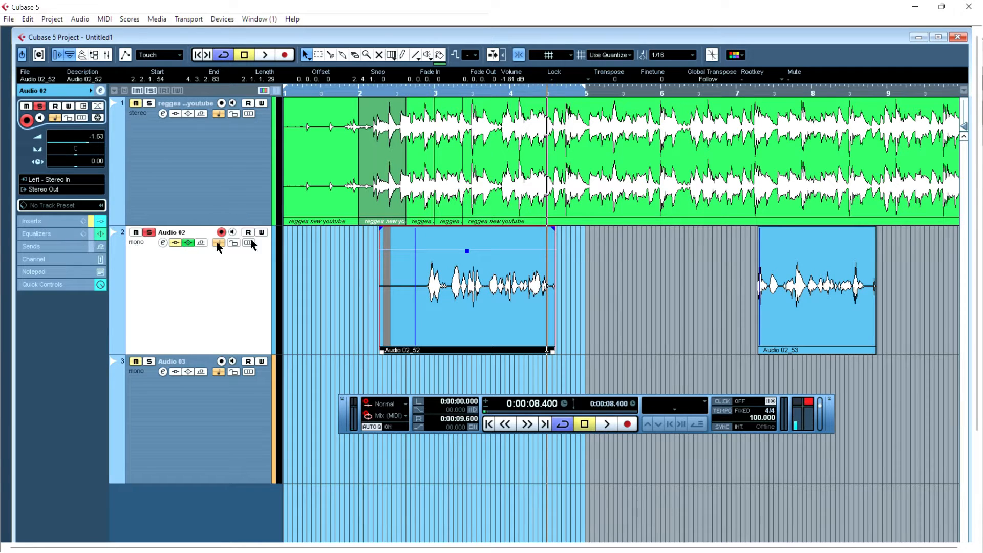
pyautogui.click(234, 243)
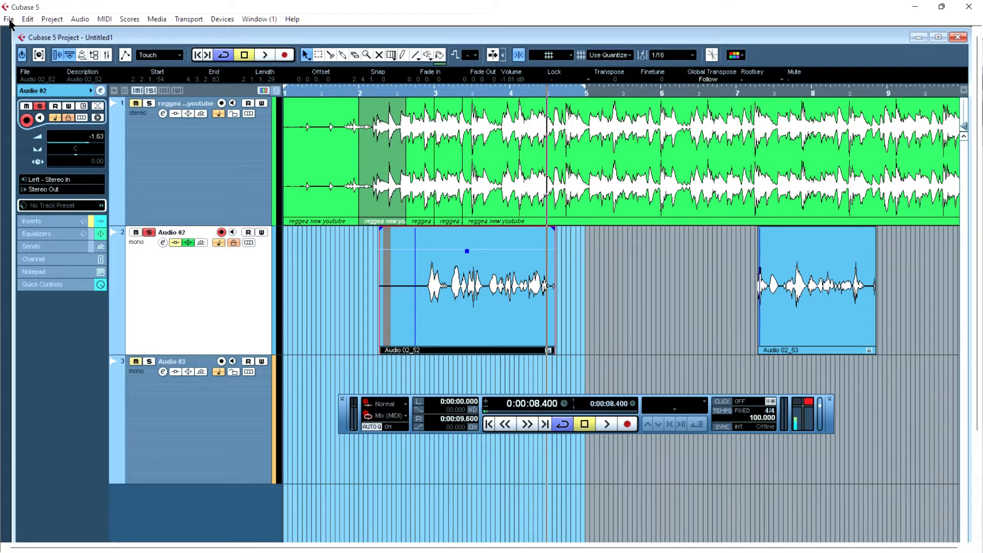
# - Open the File menu
pyautogui.click(9, 19)
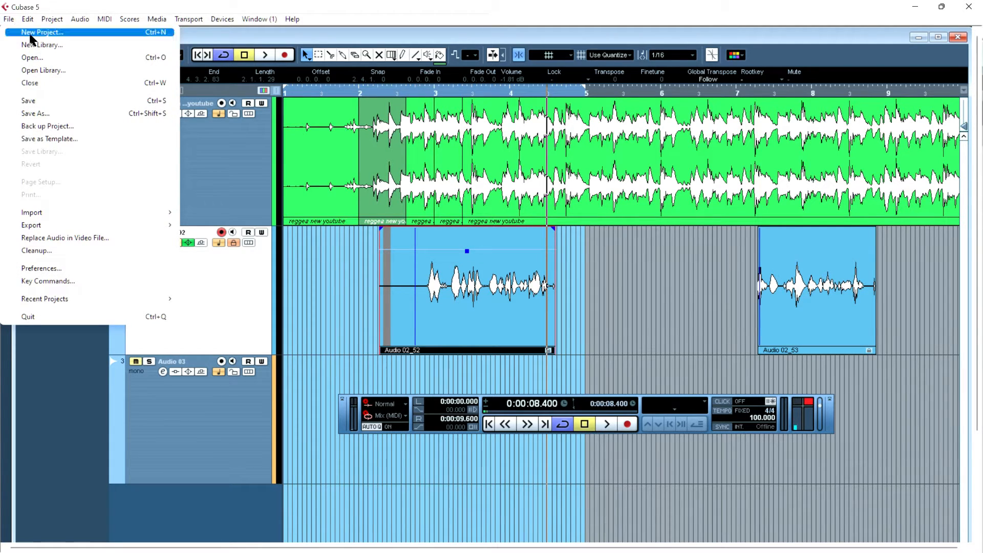
pyautogui.click(9, 7)
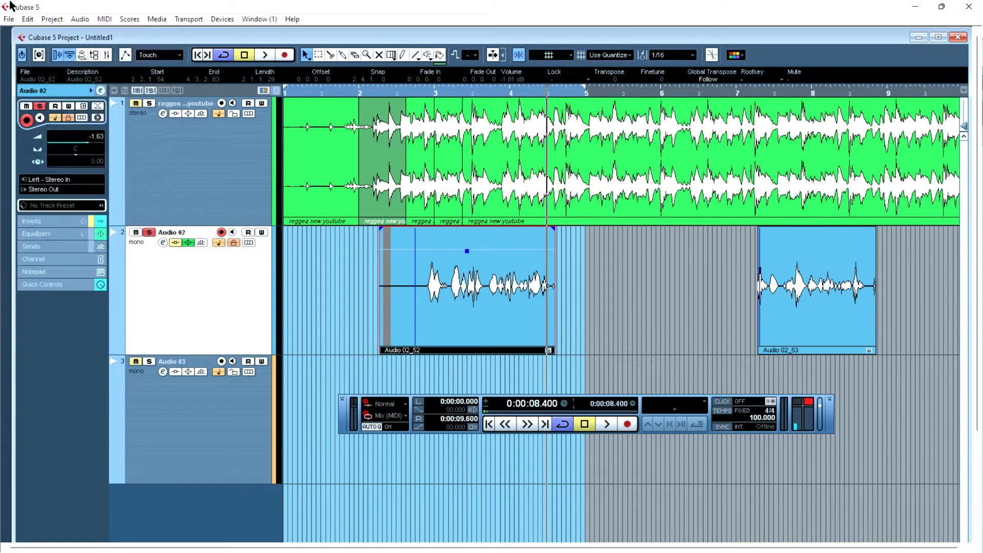
pyautogui.click(9, 19)
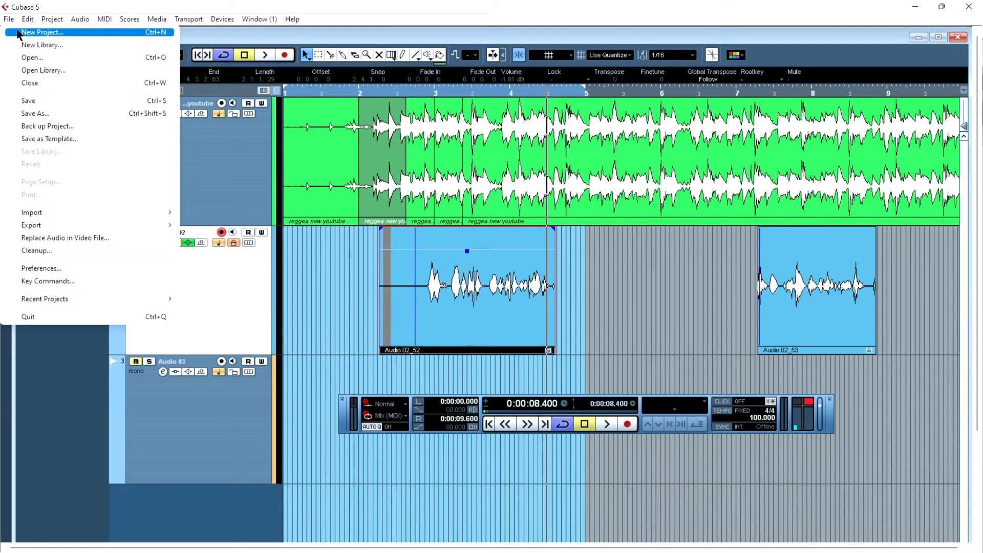
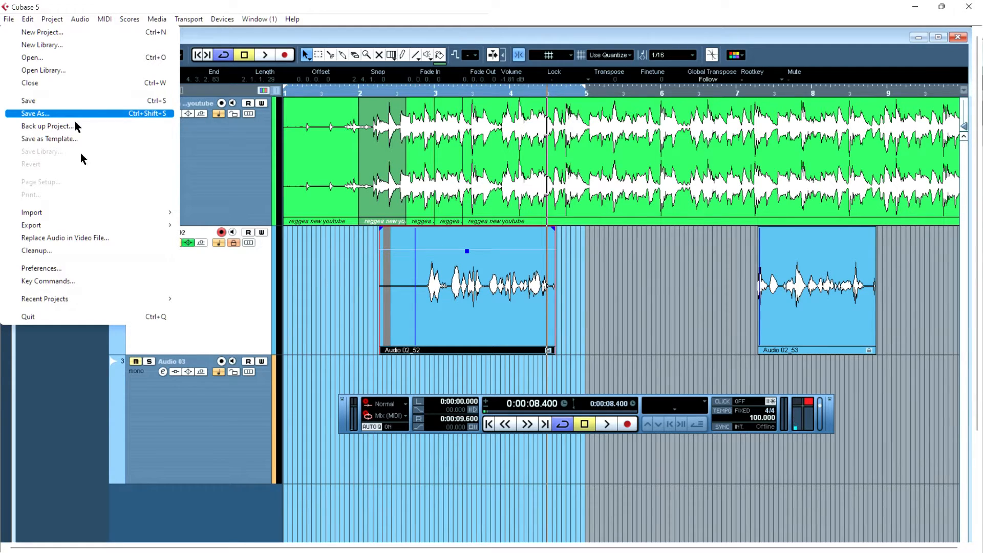
# - Open the Import Audio File dialog, move it aside and browse to the Desktop folder
pyautogui.moveTo(91, 215)
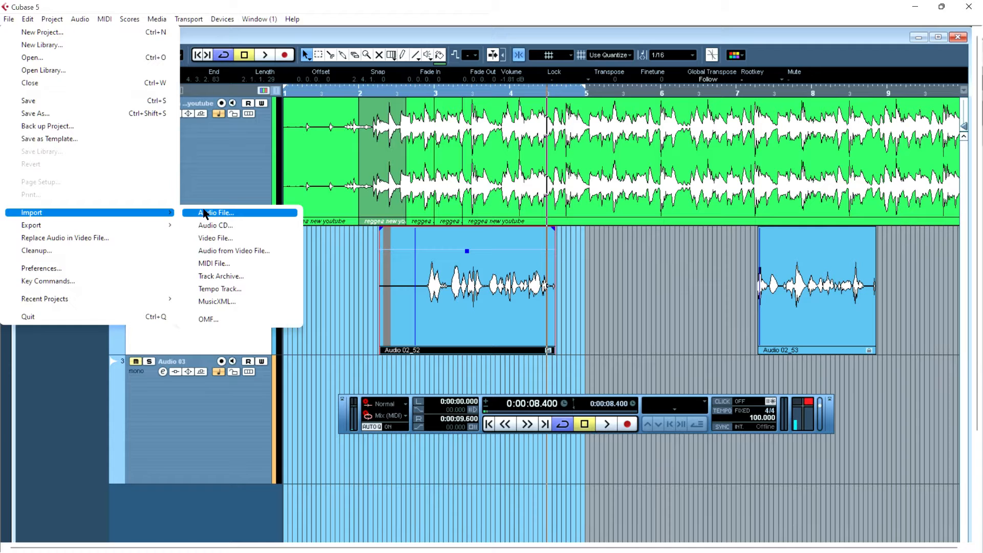
pyautogui.click(204, 213)
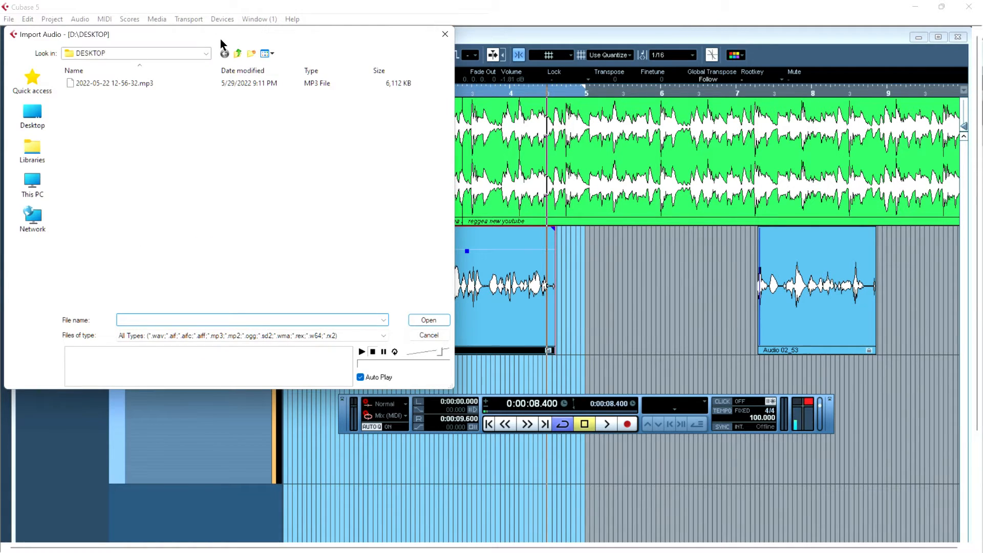
pyautogui.moveTo(220, 38); pyautogui.dragTo(535, 57)
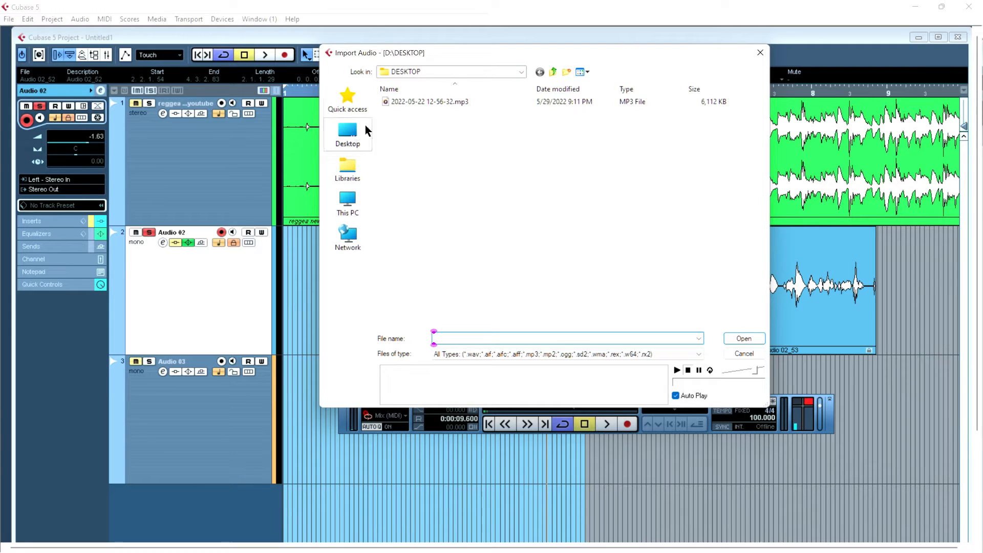
pyautogui.click(348, 135)
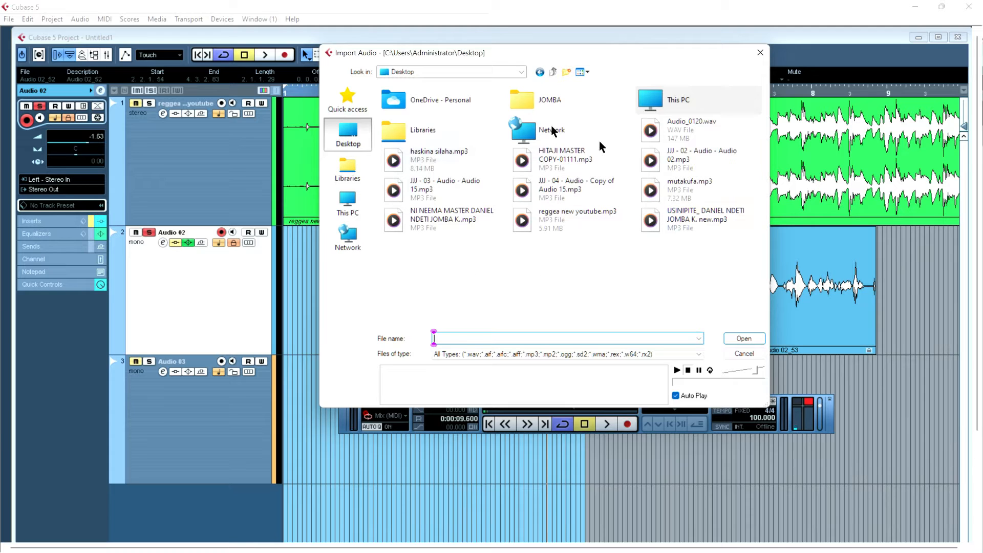
# - Preview MP3 files in the import dialog, toggling Auto Play and adjusting the preview volume
pyautogui.click(425, 214)
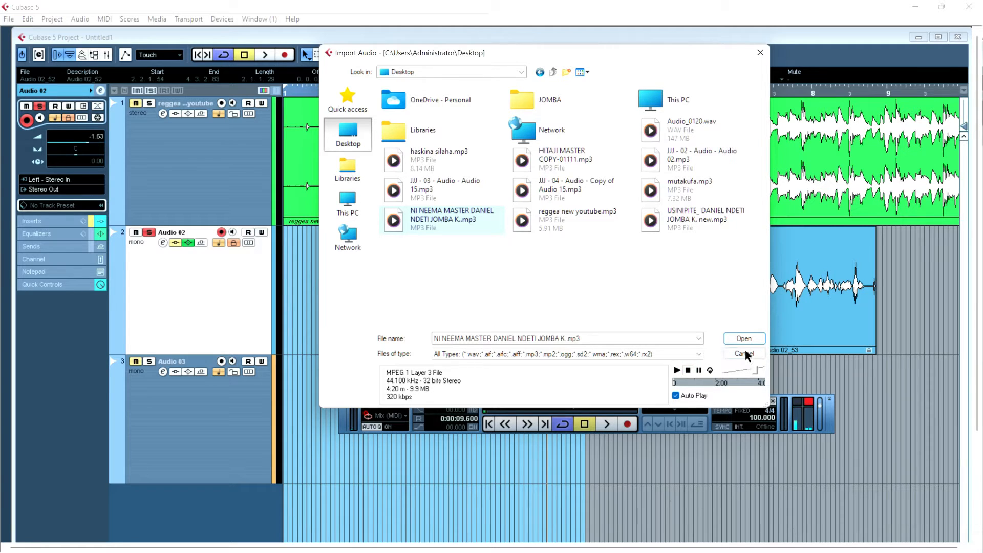
pyautogui.click(676, 395)
pyautogui.click(548, 154)
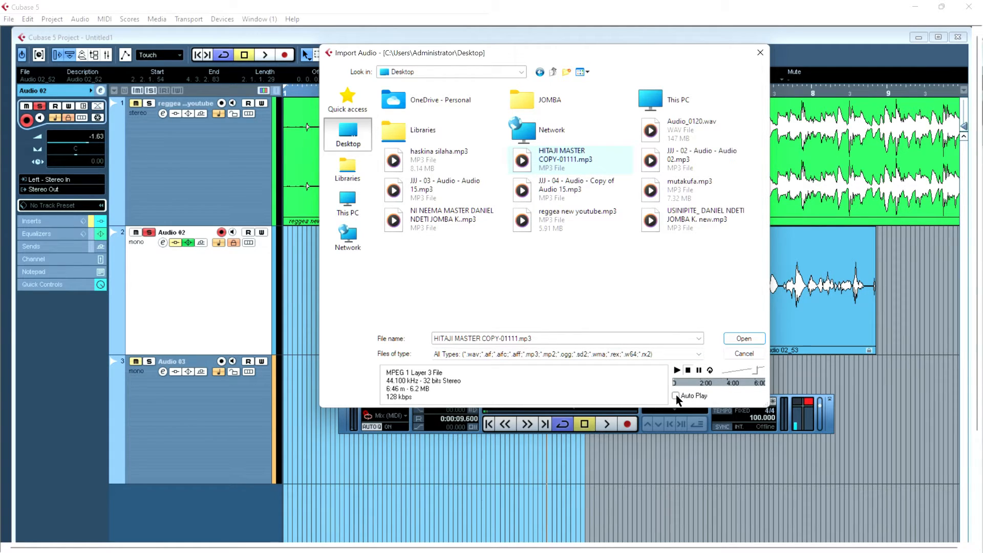
pyautogui.moveTo(756, 371); pyautogui.dragTo(740, 373)
pyautogui.click(675, 395)
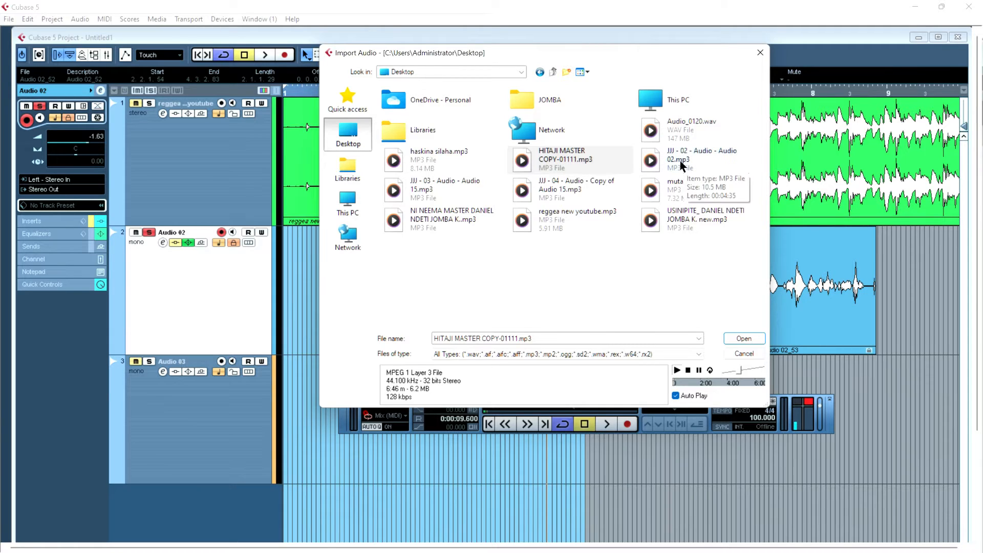
# - Preview several more Desktop MP3 files, then close the import dialog without importing
pyautogui.click(558, 220)
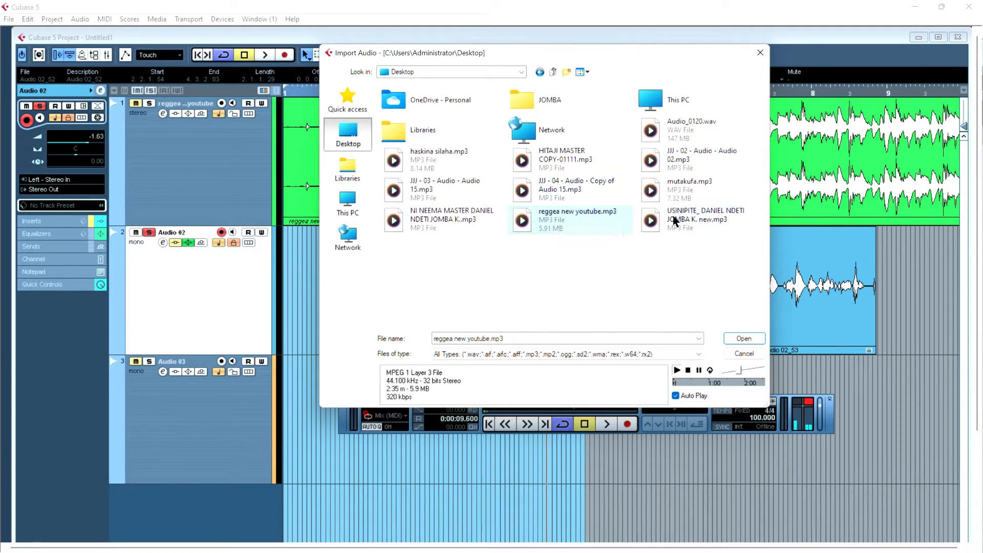
pyautogui.click(709, 222)
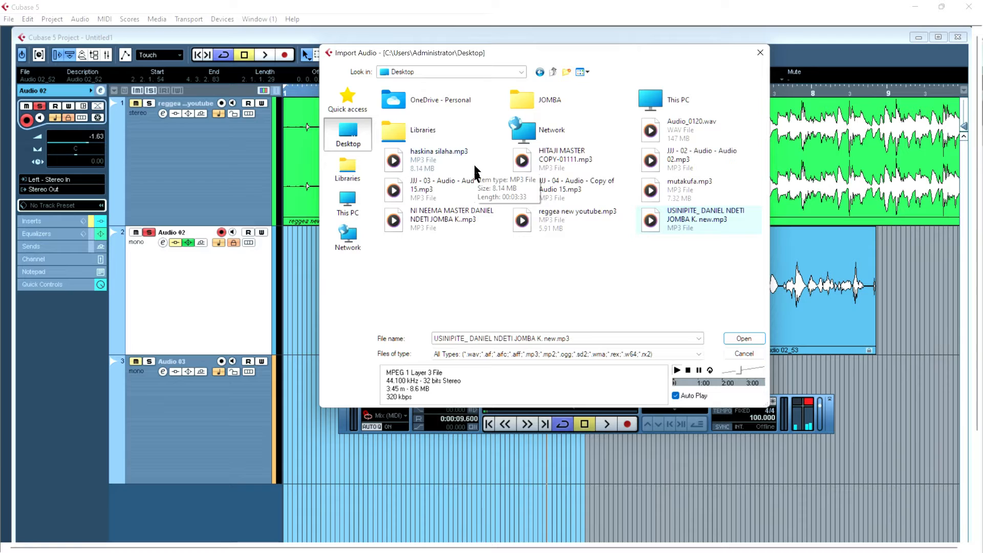
pyautogui.click(452, 213)
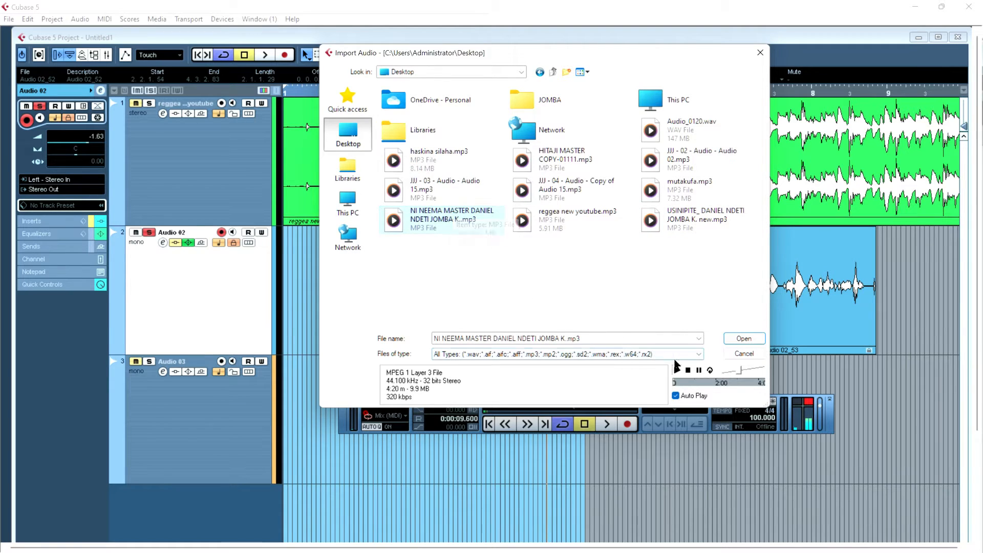
pyautogui.click(698, 371)
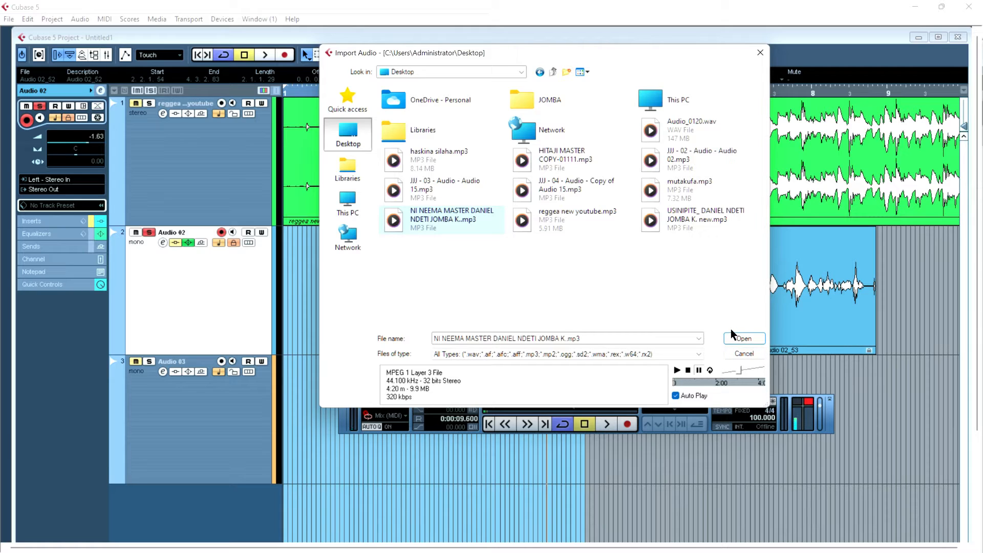
pyautogui.click(760, 53)
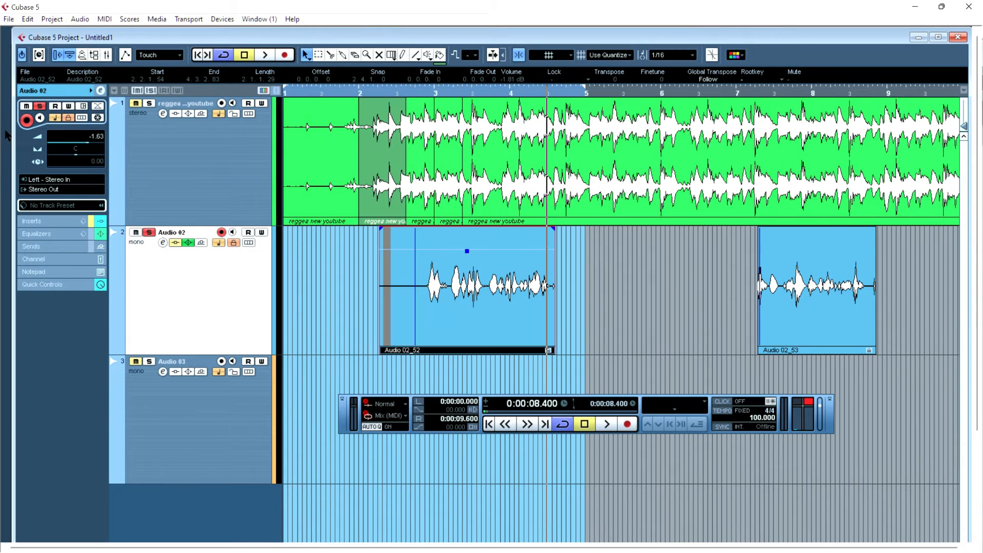
# - Open the Export Audio Mixdown dialog and close it without exporting
pyautogui.click(6, 21)
pyautogui.moveTo(38, 229)
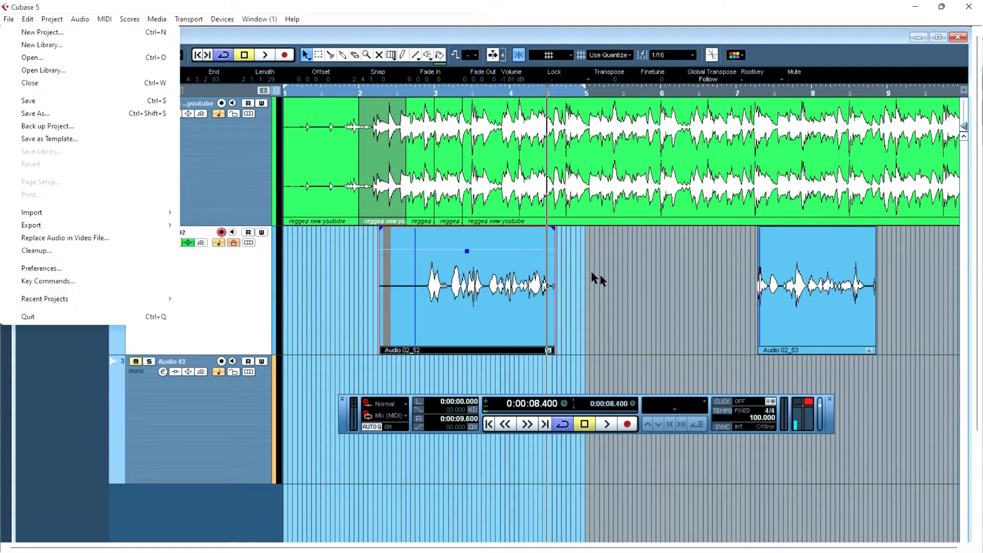
pyautogui.moveTo(105, 224)
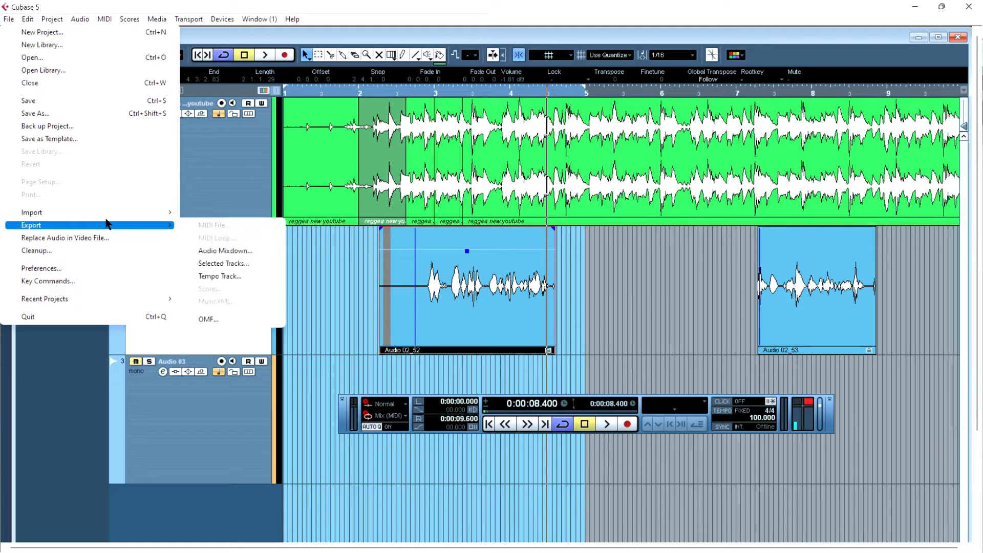
pyautogui.click(233, 251)
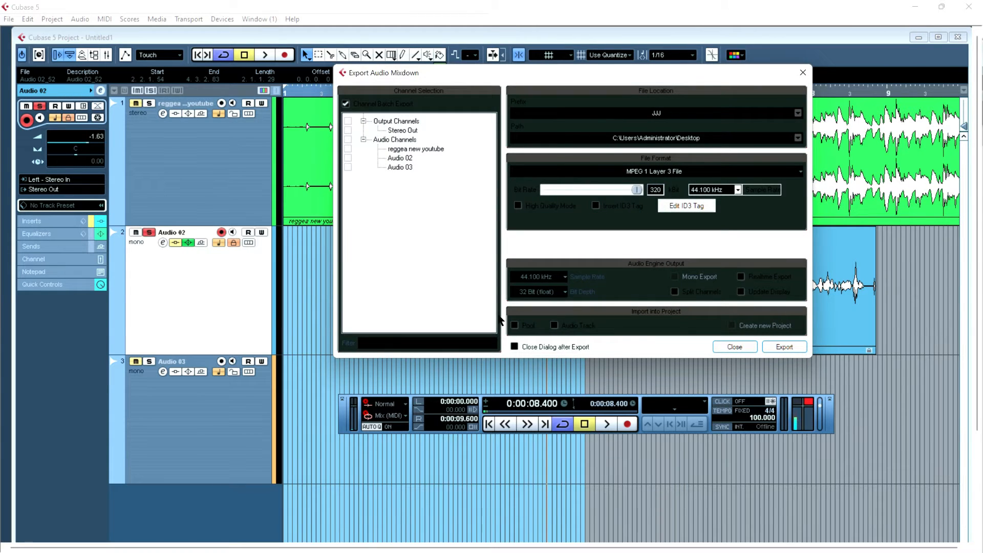
pyautogui.click(802, 73)
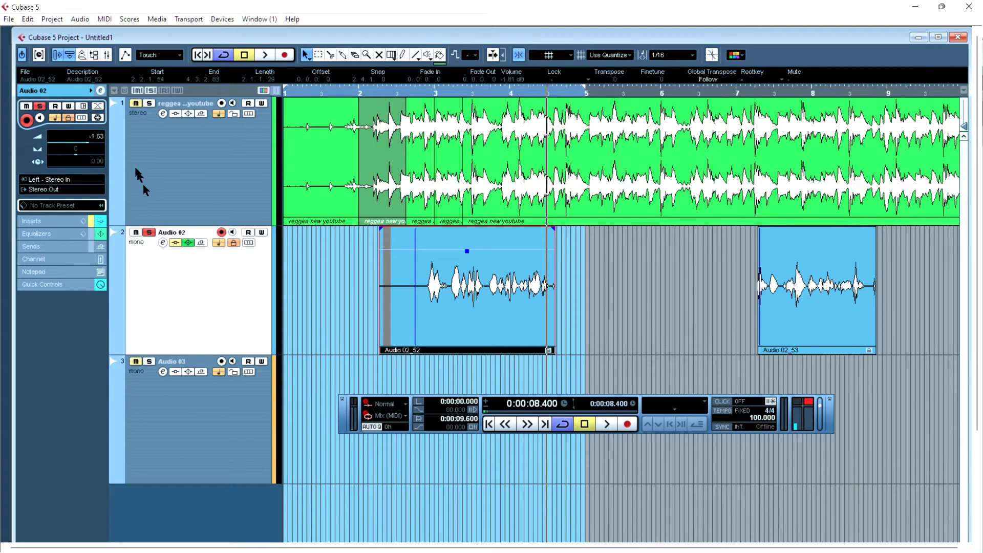
# - Browse the list of recent projects, then dismiss it without opening one
pyautogui.click(8, 19)
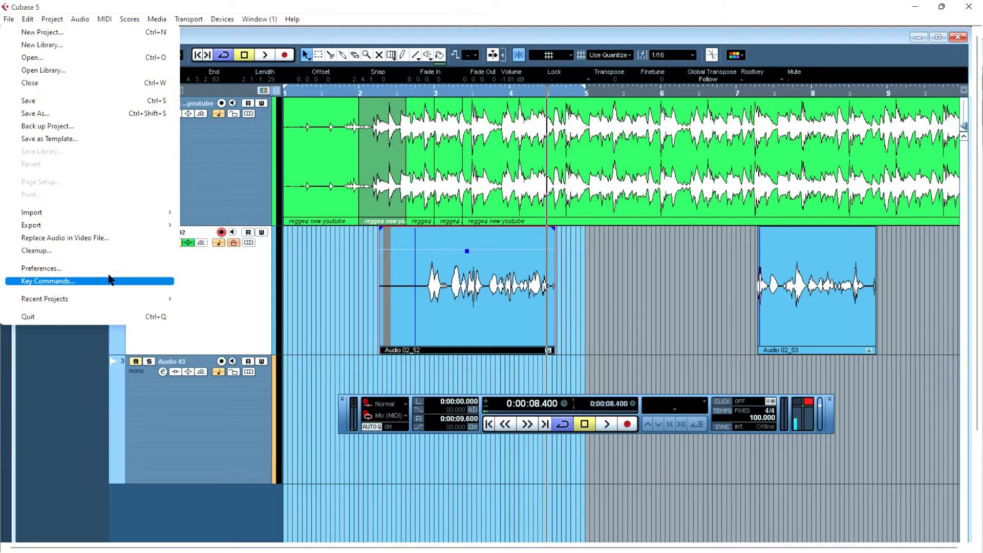
pyautogui.moveTo(122, 301)
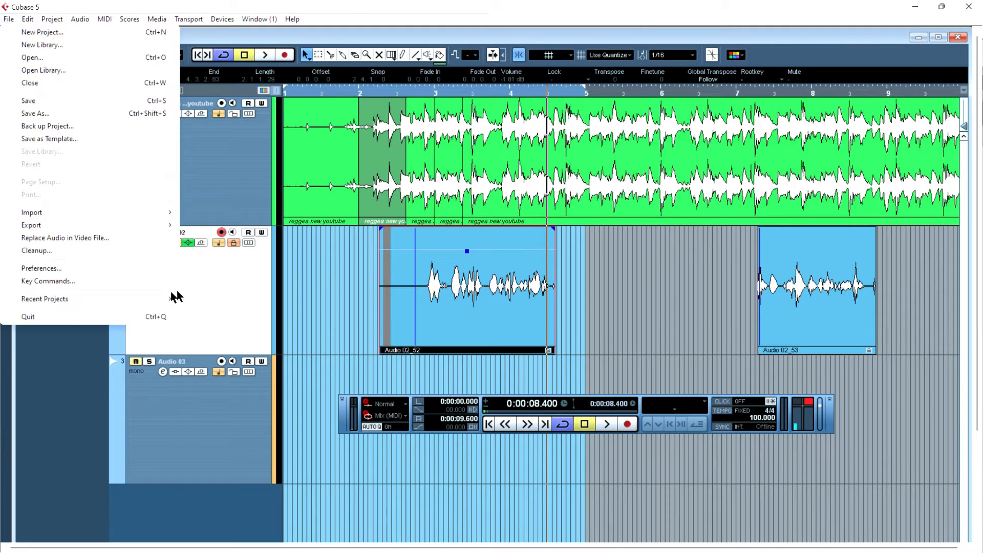
pyautogui.moveTo(154, 300)
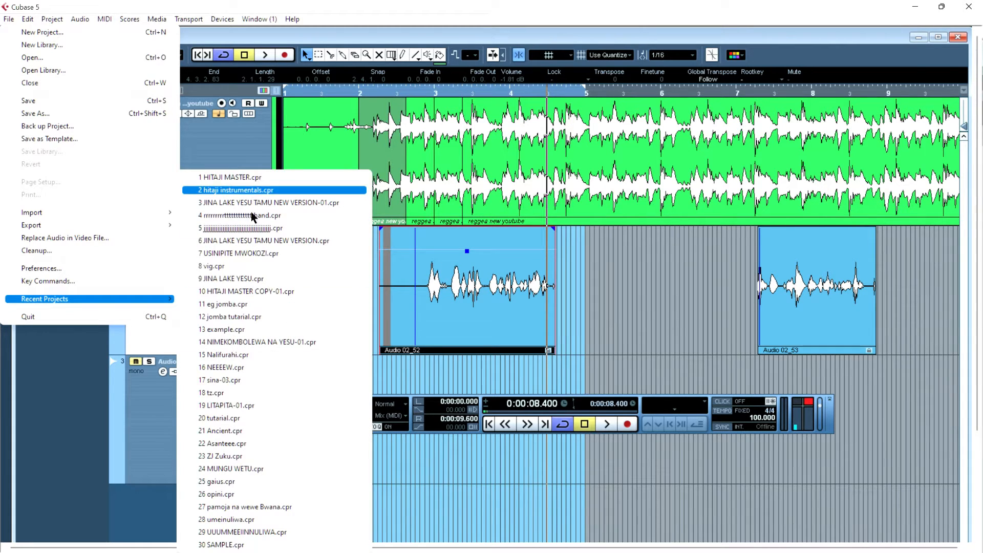
pyautogui.click(624, 350)
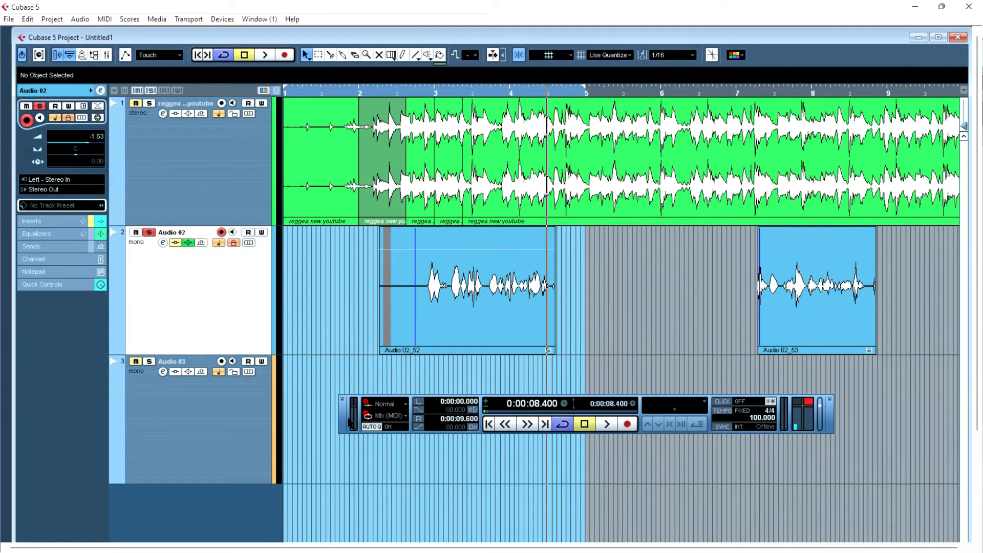
# - Move the Transport panel up to the top edge of the screen
pyautogui.moveTo(351, 423); pyautogui.dragTo(393, 388)
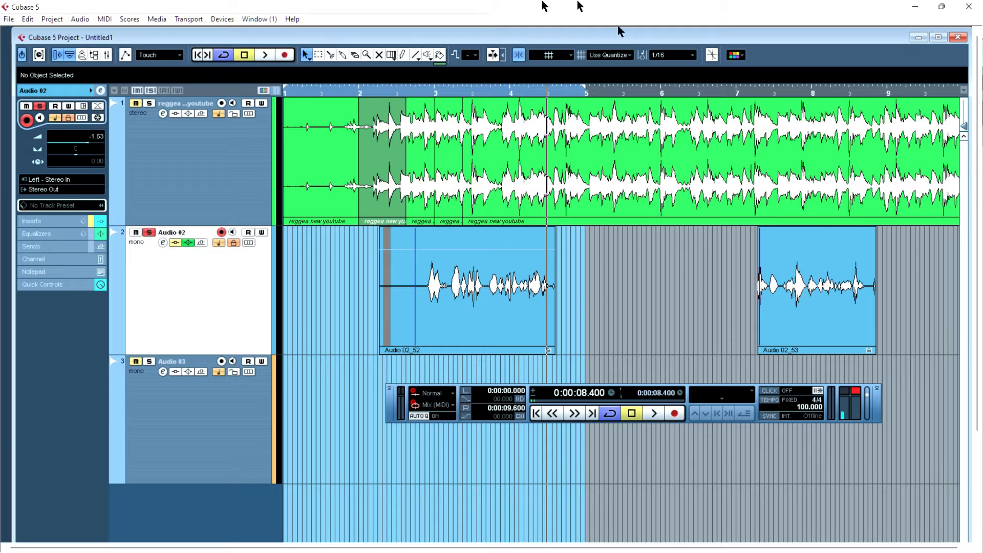
pyautogui.moveTo(385, 408); pyautogui.dragTo(328, 5)
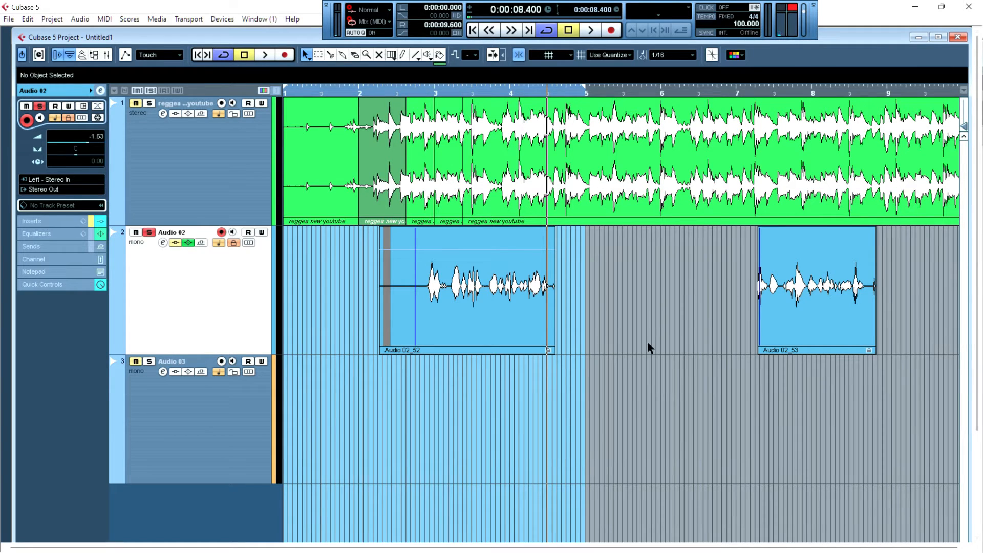
# - Zoom the project window horizontally in and out repeatedly to examine the events
pyautogui.press('h')
pyautogui.press('h')
pyautogui.press('h')
pyautogui.press('h')
pyautogui.press('h')
pyautogui.press('h')
pyautogui.press('h')
pyautogui.press('h')
pyautogui.press('h')
pyautogui.press('h')
pyautogui.press('h')
pyautogui.press('h')
pyautogui.press('h')
pyautogui.press('h')
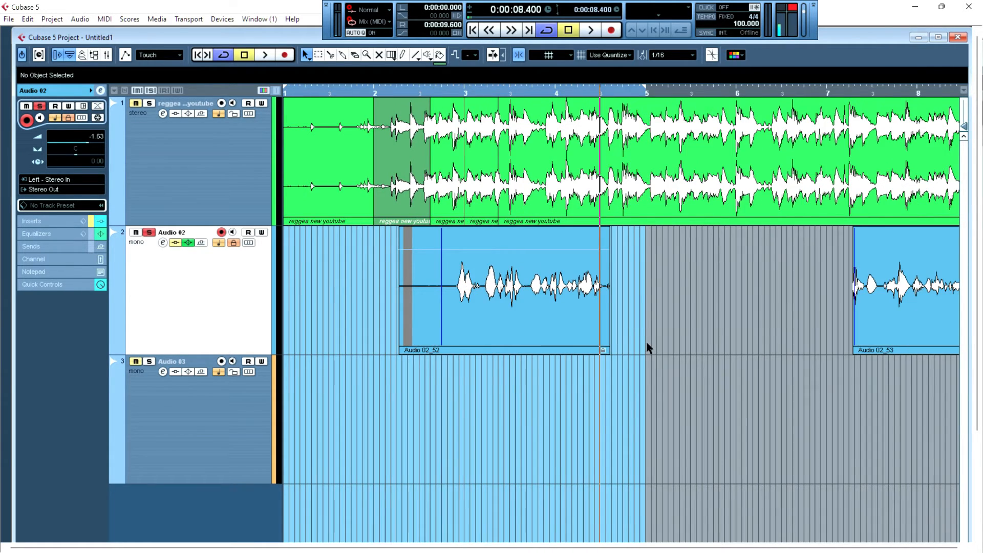
pyautogui.press('g')
pyautogui.press('g')
pyautogui.press('g')
pyautogui.press('g')
pyautogui.press('g')
pyautogui.press('g')
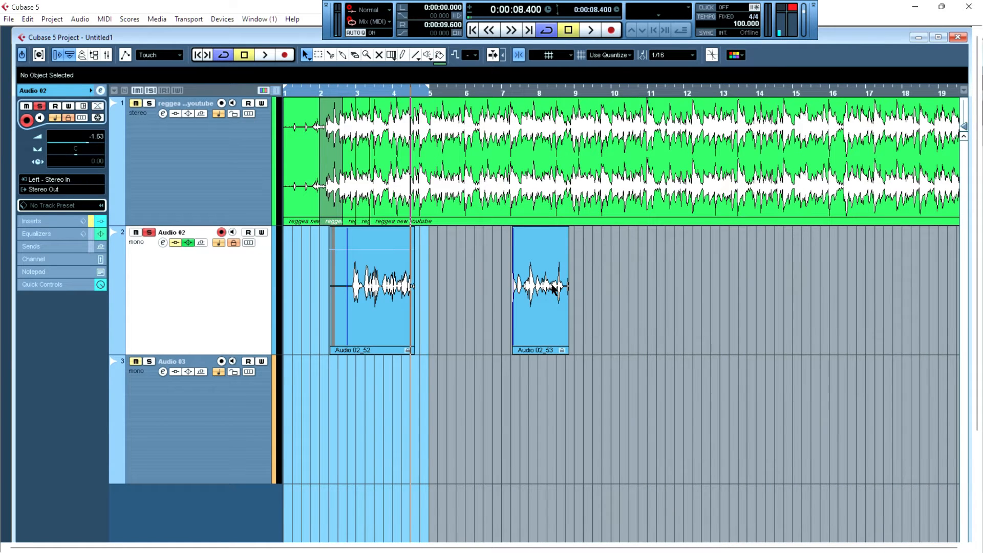
pyautogui.press('h')
pyautogui.press('h')
pyautogui.press('h')
pyautogui.press('h')
pyautogui.press('h')
pyautogui.press('h')
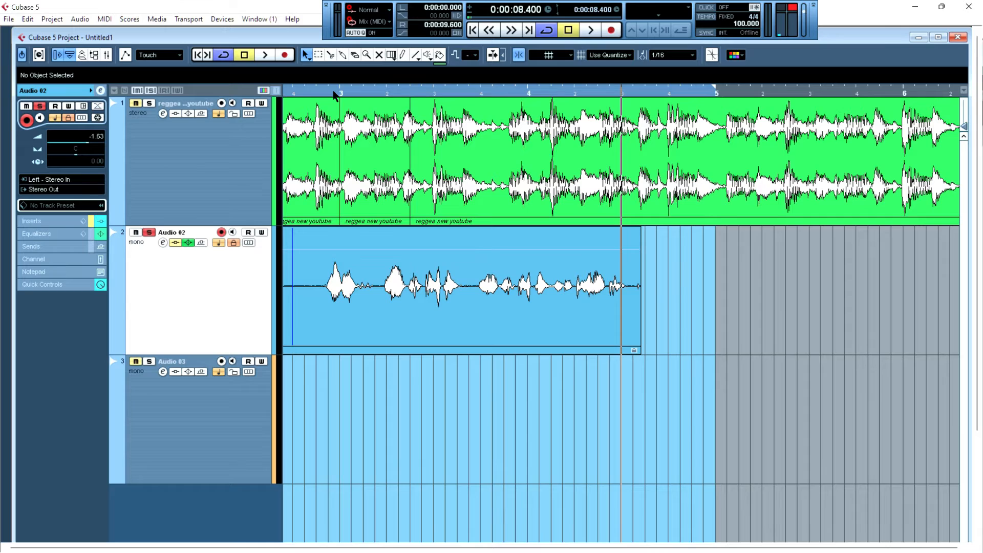
pyautogui.press('g')
pyautogui.press('g')
pyautogui.press('g')
pyautogui.press('g')
pyautogui.press('g')
pyautogui.press('g')
pyautogui.press('g')
pyautogui.press('g')
pyautogui.press('g')
pyautogui.press('g')
pyautogui.press('g')
pyautogui.press('g')
pyautogui.press('g')
pyautogui.press('g')
pyautogui.press('g')
pyautogui.press('g')
pyautogui.press('g')
pyautogui.press('g')
pyautogui.press('g')
pyautogui.press('g')
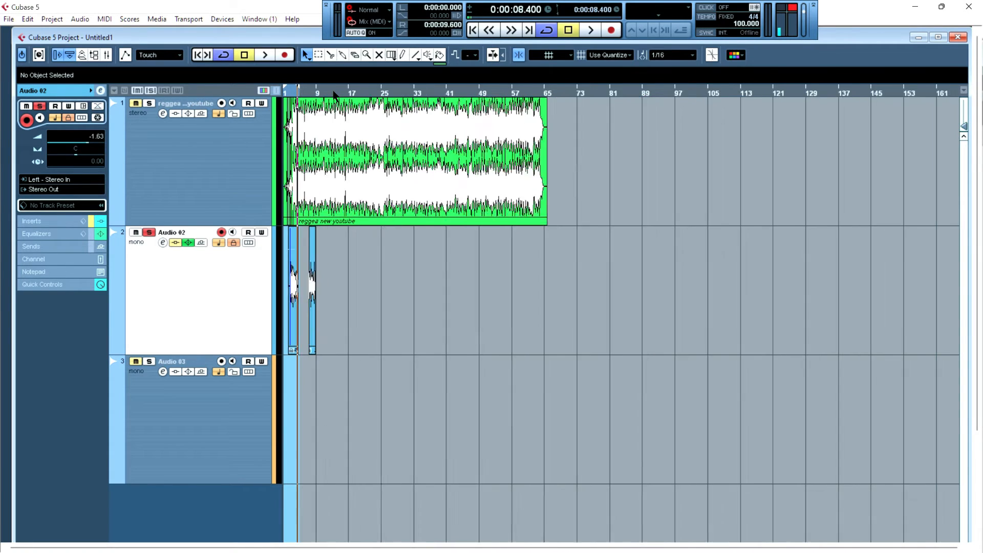
pyautogui.press('h')
pyautogui.press('h')
pyautogui.press('h')
pyautogui.press('h')
pyautogui.press('h')
pyautogui.press('h')
pyautogui.press('h')
pyautogui.press('h')
pyautogui.press('h')
pyautogui.press('h')
pyautogui.press('h')
pyautogui.press('h')
pyautogui.press('h')
pyautogui.press('h')
pyautogui.press('h')
pyautogui.press('h')
pyautogui.press('h')
pyautogui.press('h')
pyautogui.press('h')
pyautogui.press('h')
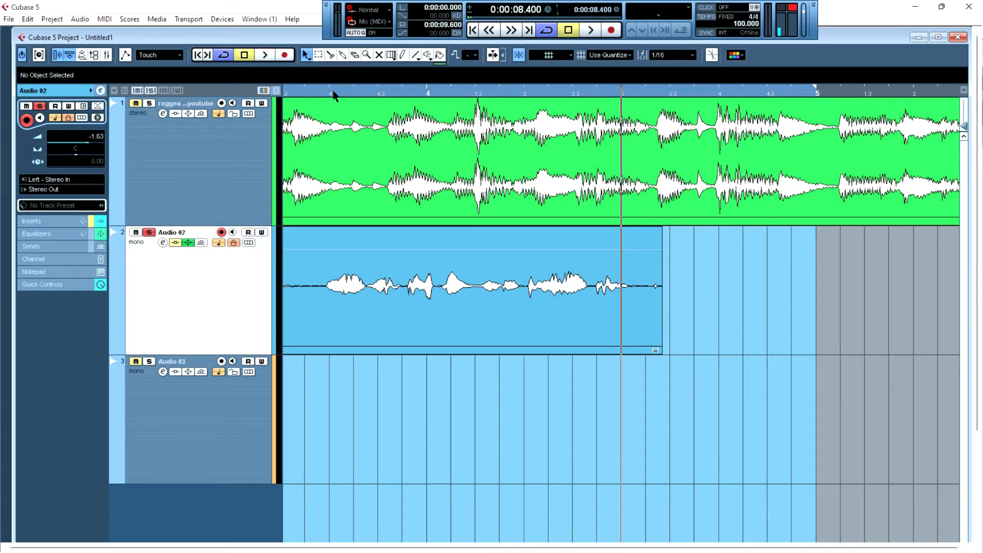
pyautogui.press('h')
pyautogui.press('h')
pyautogui.press('h')
pyautogui.press('h')
pyautogui.press('h')
pyautogui.press('h')
pyautogui.press('h')
pyautogui.press('h')
pyautogui.press('h')
pyautogui.press('h')
pyautogui.press('h')
pyautogui.press('h')
pyautogui.press('h')
pyautogui.press('h')
pyautogui.press('h')
pyautogui.press('h')
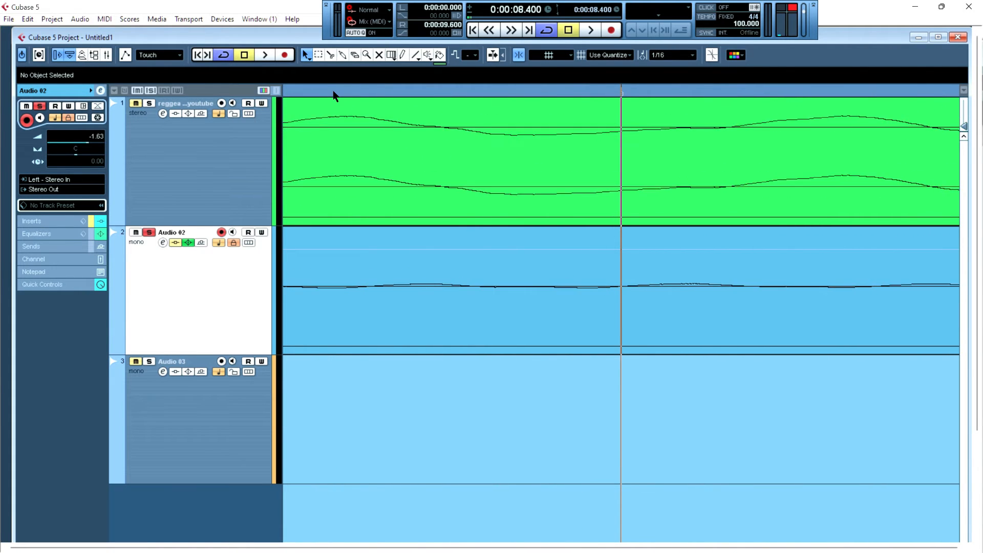
pyautogui.press('h')
pyautogui.press('h')
pyautogui.press('g')
pyautogui.press('g')
pyautogui.press('g')
pyautogui.press('g')
pyautogui.press('g')
pyautogui.press('g')
pyautogui.press('g')
pyautogui.press('g')
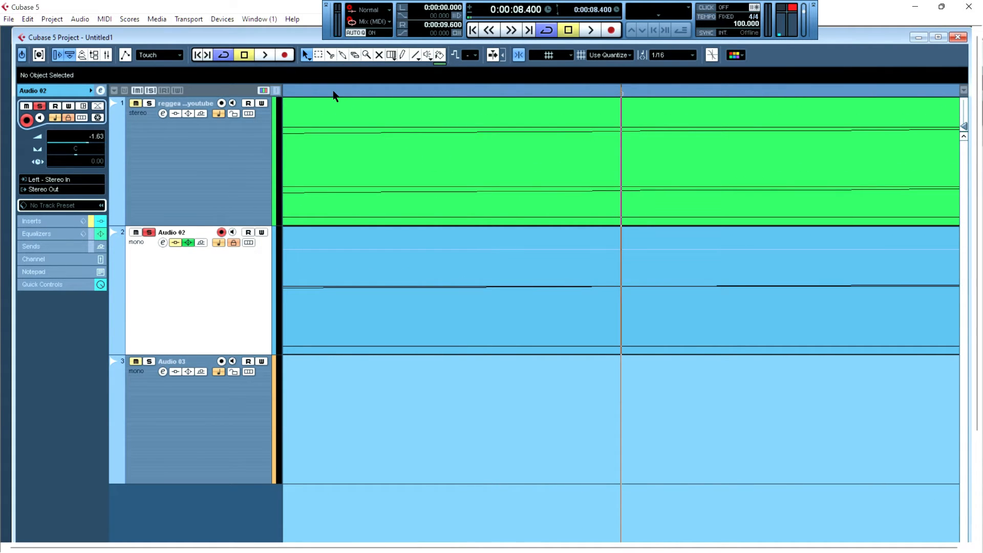
pyautogui.press('g')
pyautogui.press('g')
pyautogui.press('g')
pyautogui.press('g')
pyautogui.press('g')
pyautogui.press('g')
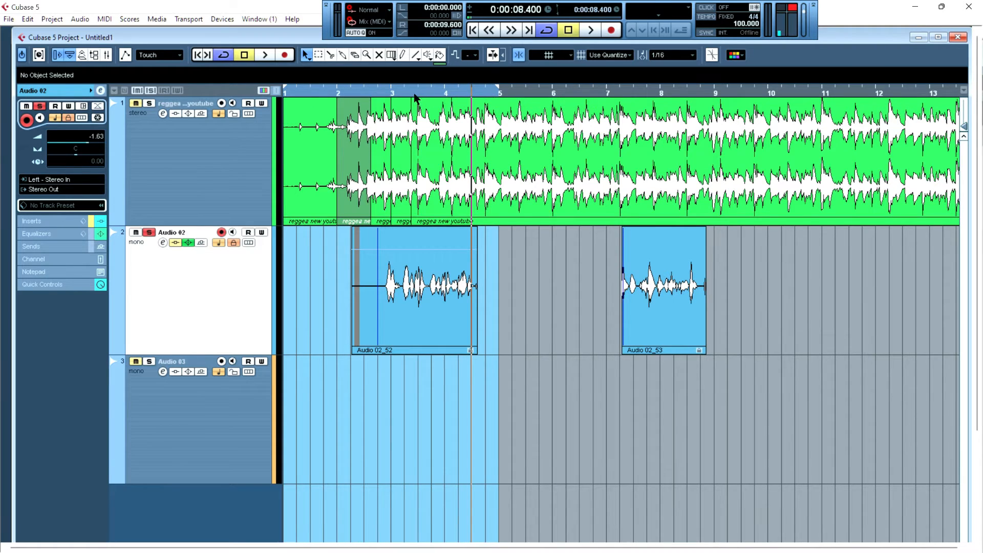
# - Place the project cursor in the ruler at about 14.4 seconds
pyautogui.click(457, 93)
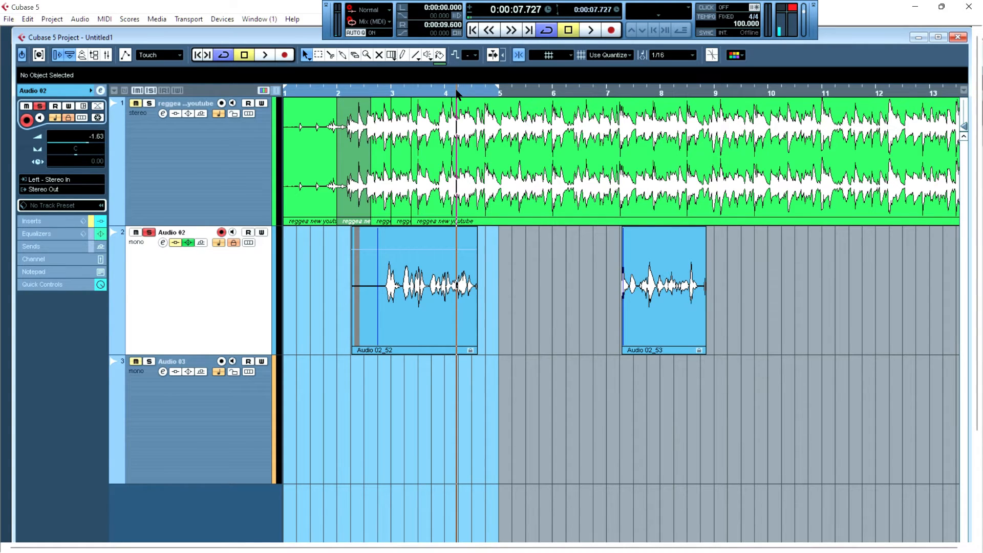
pyautogui.moveTo(457, 96); pyautogui.dragTo(305, 149)
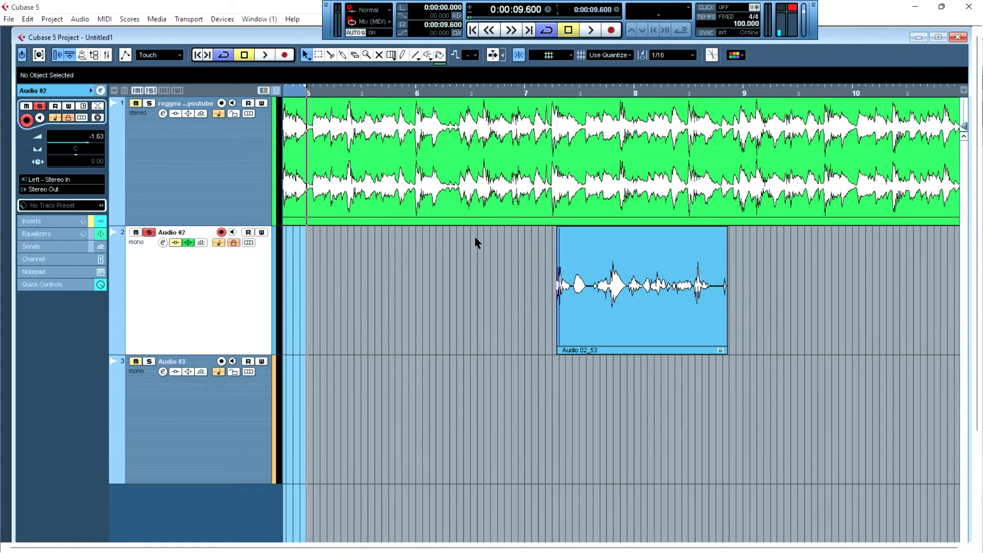
pyautogui.click(526, 92)
# - Zoom in and back out around the project cursor position
pyautogui.press('h')
pyautogui.press('h')
pyautogui.press('h')
pyautogui.press('h')
pyautogui.press('h')
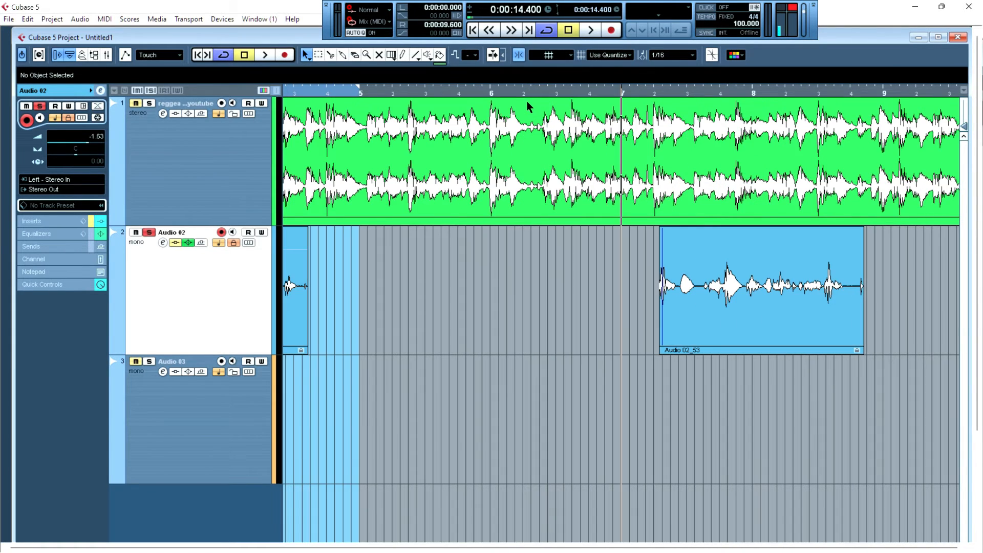
pyautogui.press('g')
pyautogui.press('g')
pyautogui.press('g')
pyautogui.press('g')
pyautogui.press('g')
pyautogui.press('g')
pyautogui.press('g')
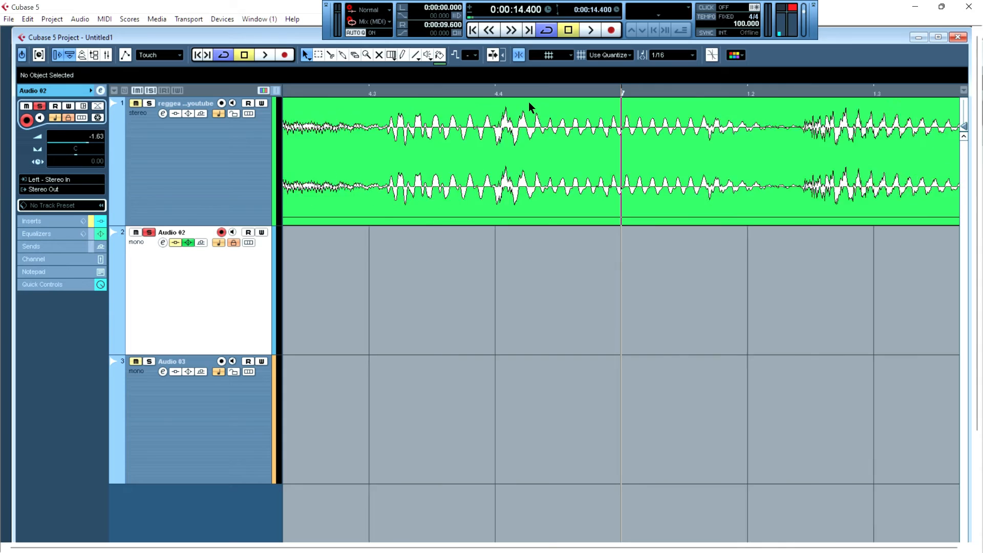
pyautogui.press('g')
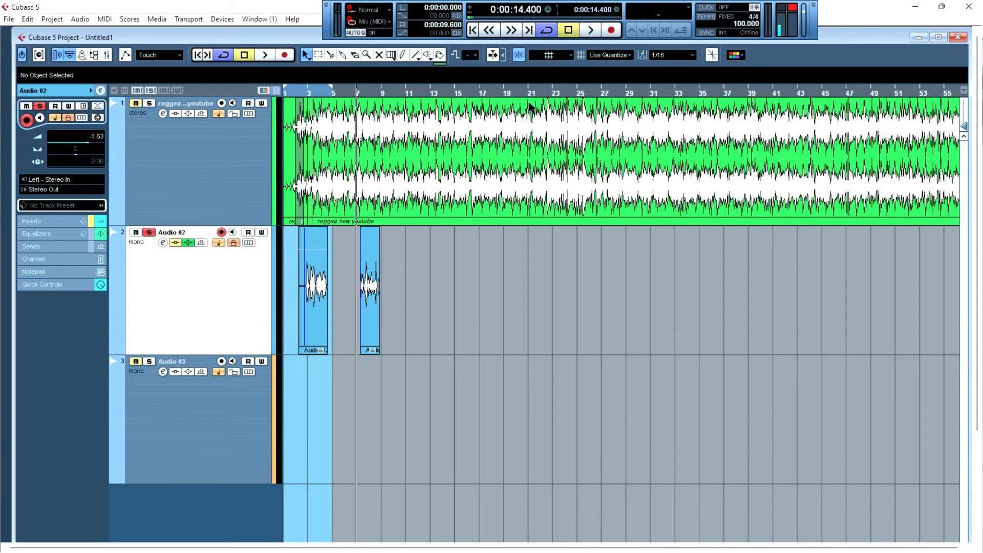
# - Place the project cursor at about 42.9 seconds in the ruler and zoom in and out around it
pyautogui.click(502, 90)
pyautogui.press('h')
pyautogui.press('h')
pyautogui.press('h')
pyautogui.press('h')
pyautogui.press('h')
pyautogui.press('h')
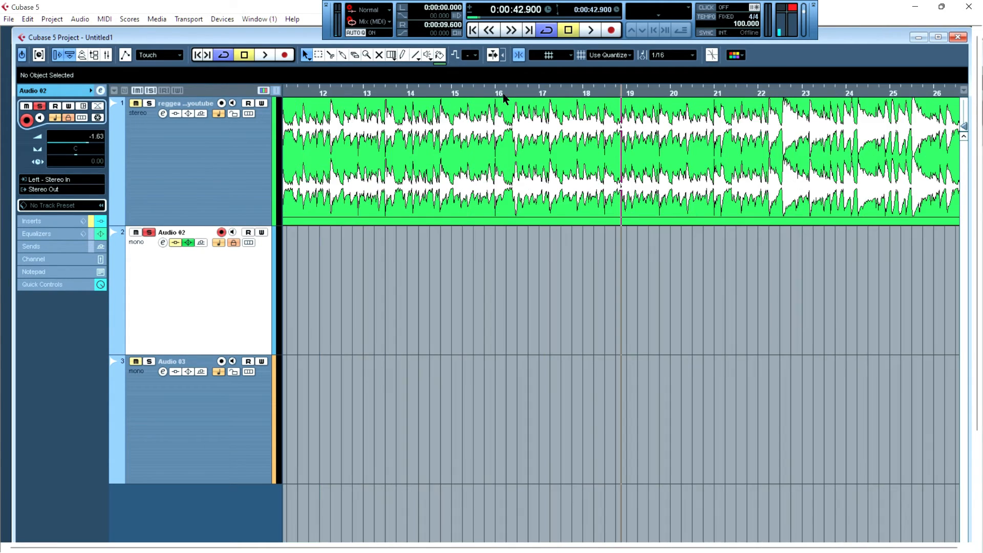
pyautogui.press('g')
pyautogui.press('g')
pyautogui.press('g')
pyautogui.press('g')
pyautogui.press('g')
pyautogui.press('g')
pyautogui.press('g')
pyautogui.press('g')
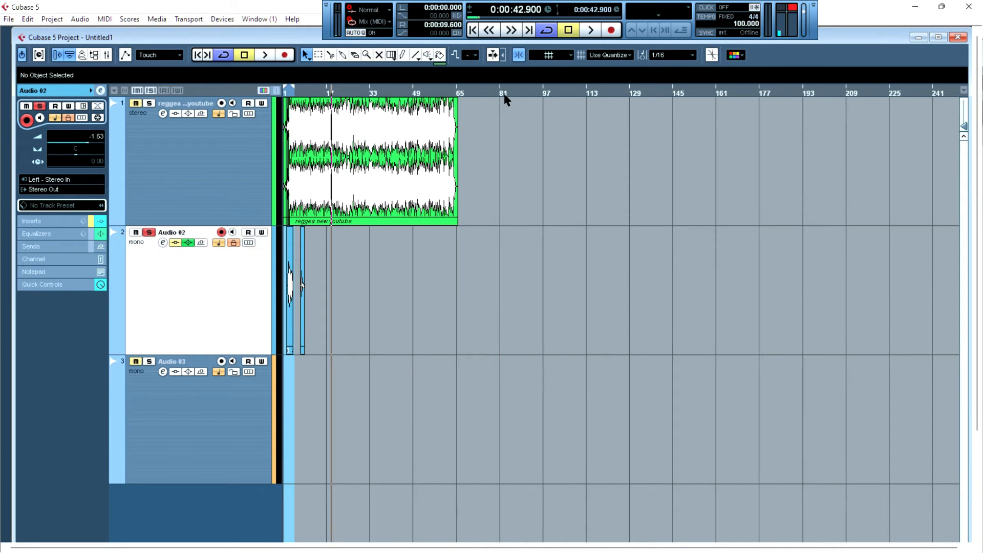
pyautogui.press('h')
pyautogui.press('h')
pyautogui.press('h')
pyautogui.press('h')
pyautogui.press('h')
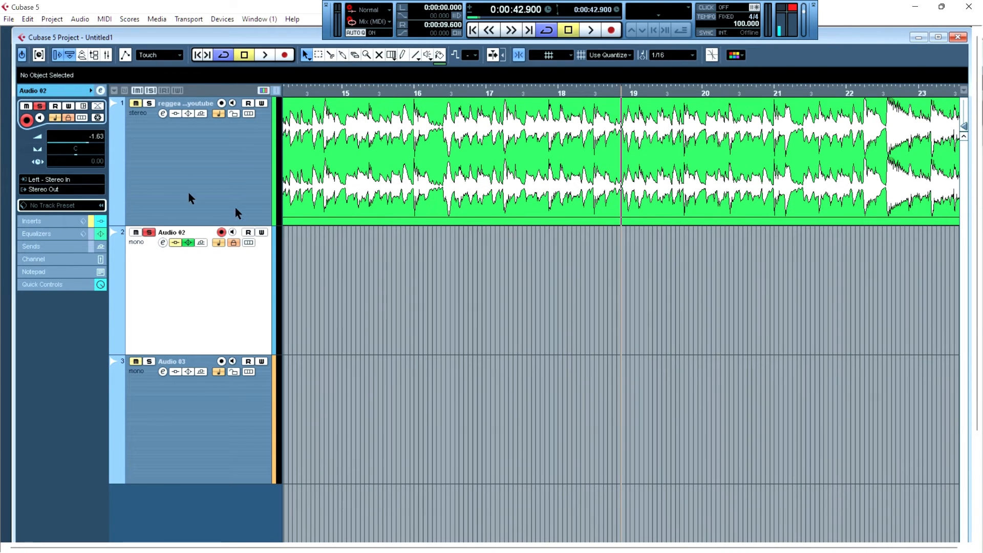
# - Play back the project from the cursor position a few times to listen to the song
pyautogui.click(146, 233)
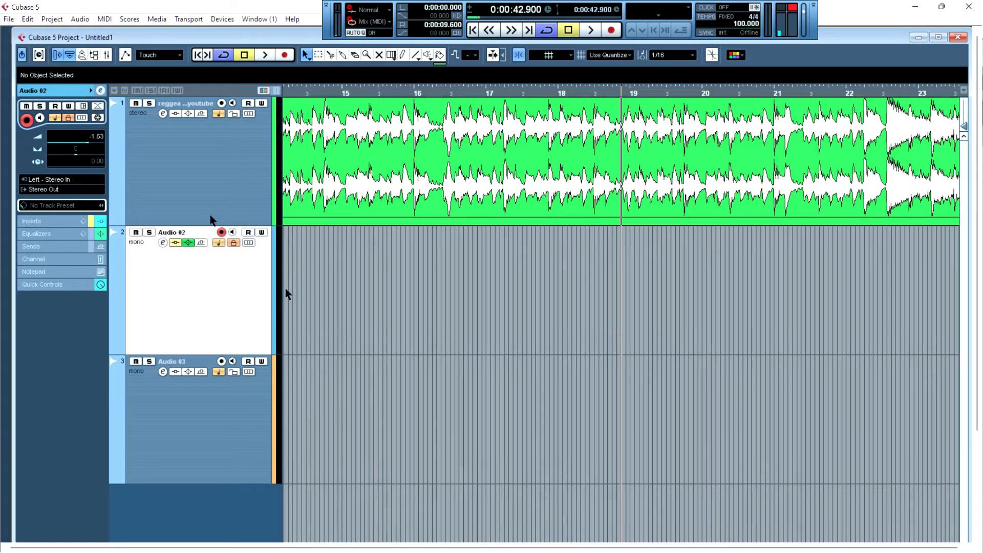
pyautogui.click(589, 31)
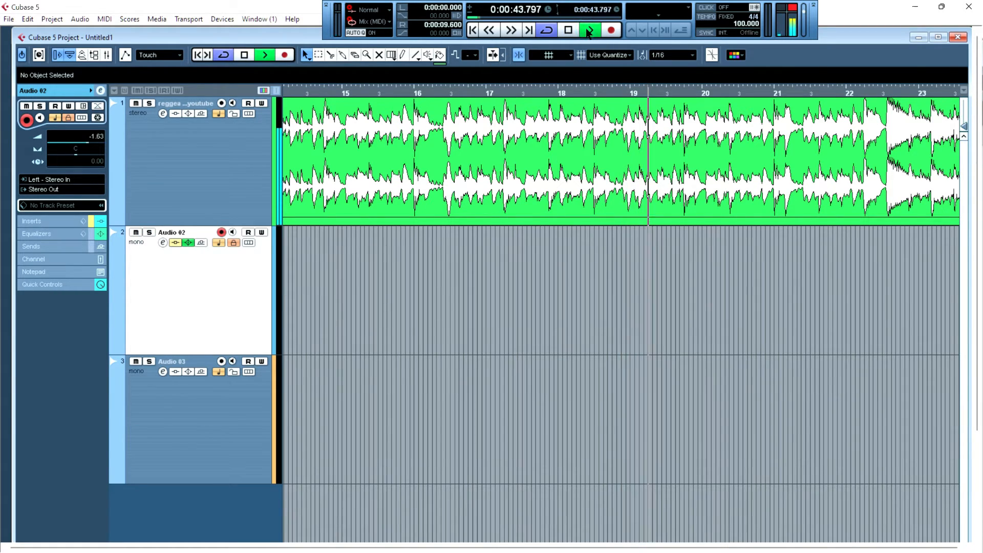
pyautogui.click(589, 31)
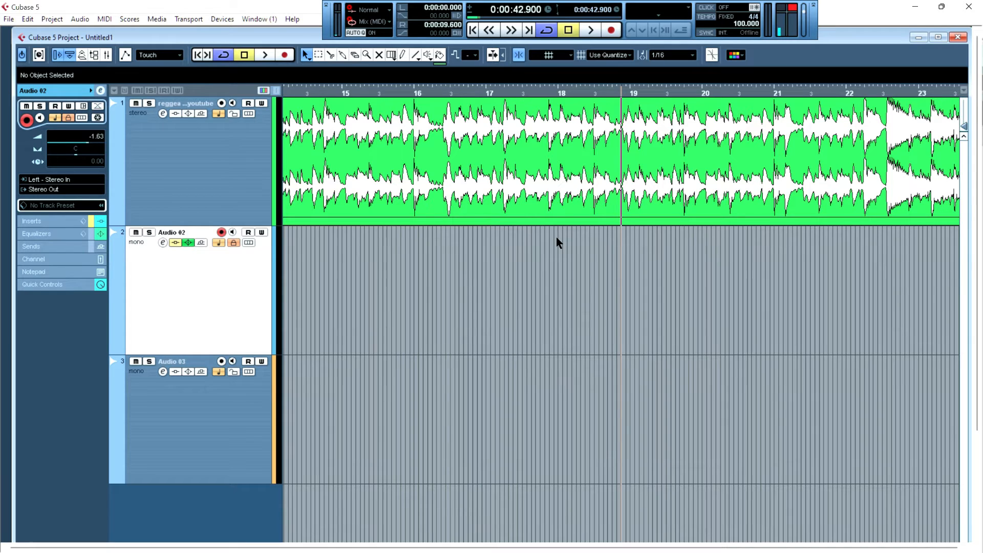
pyautogui.press('space')
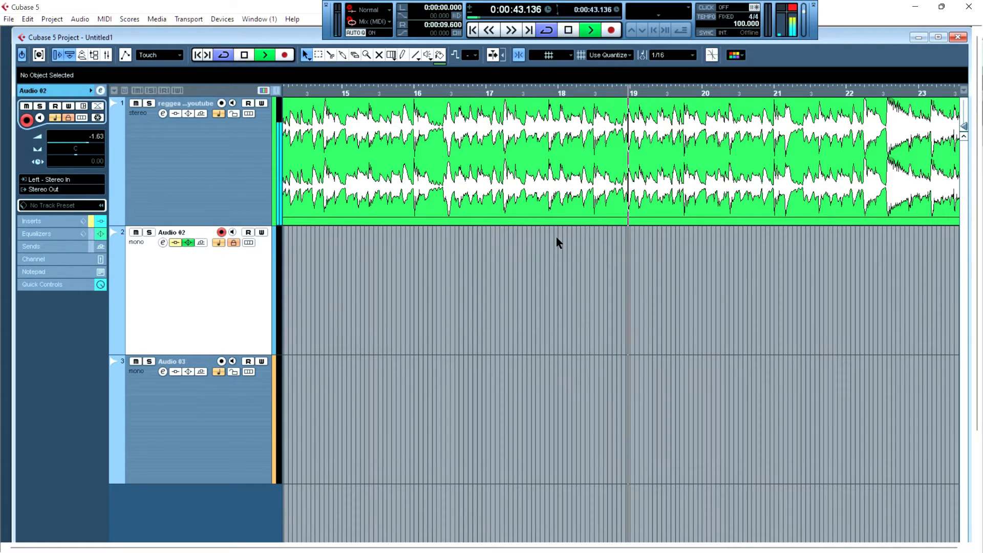
pyautogui.press('space')
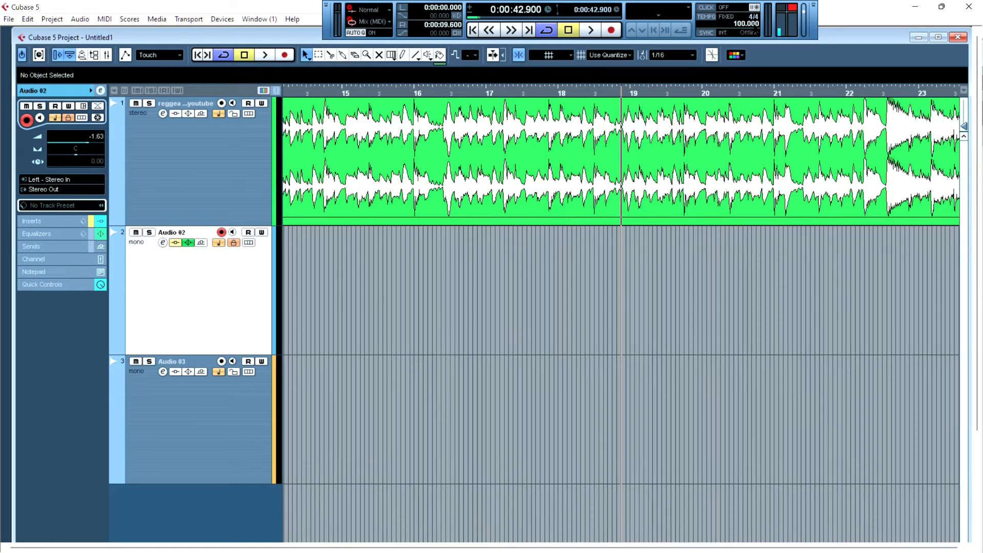
pyautogui.click(793, 9)
pyautogui.press('space')
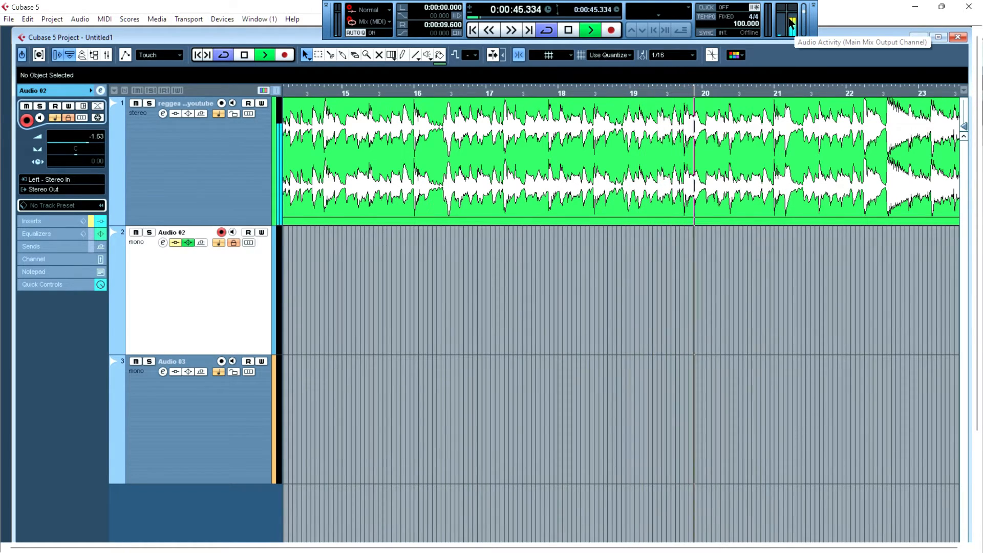
pyautogui.press('space')
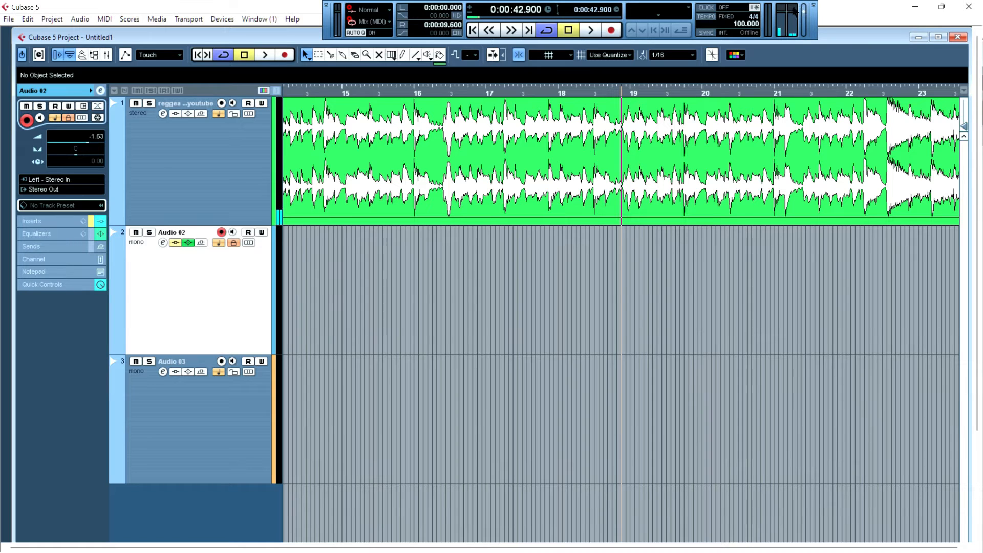
# - Select the reggae event and raise its volume to 3.81 dB, playing it back to listen
pyautogui.press('g')
pyautogui.press('g')
pyautogui.press('g')
pyautogui.press('g')
pyautogui.press('g')
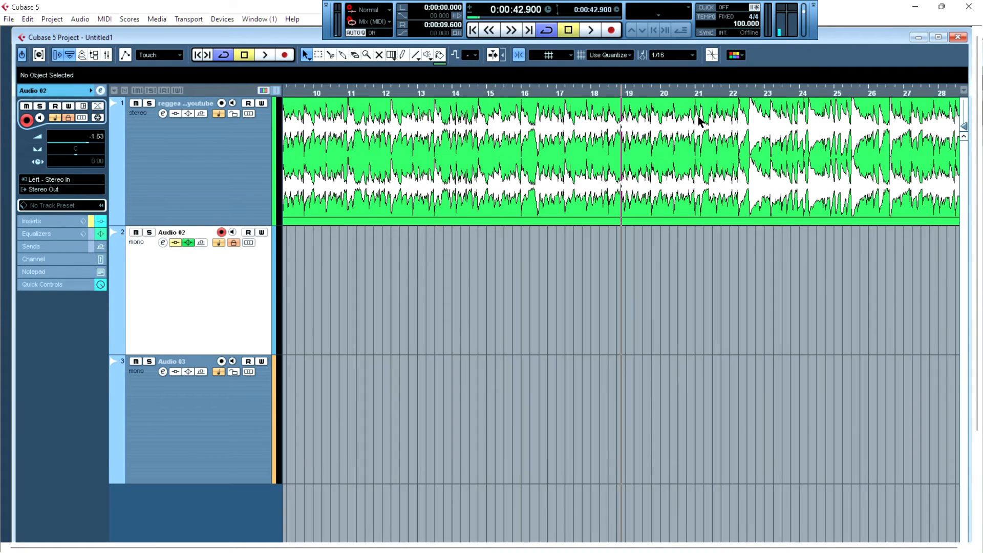
pyautogui.click(360, 152)
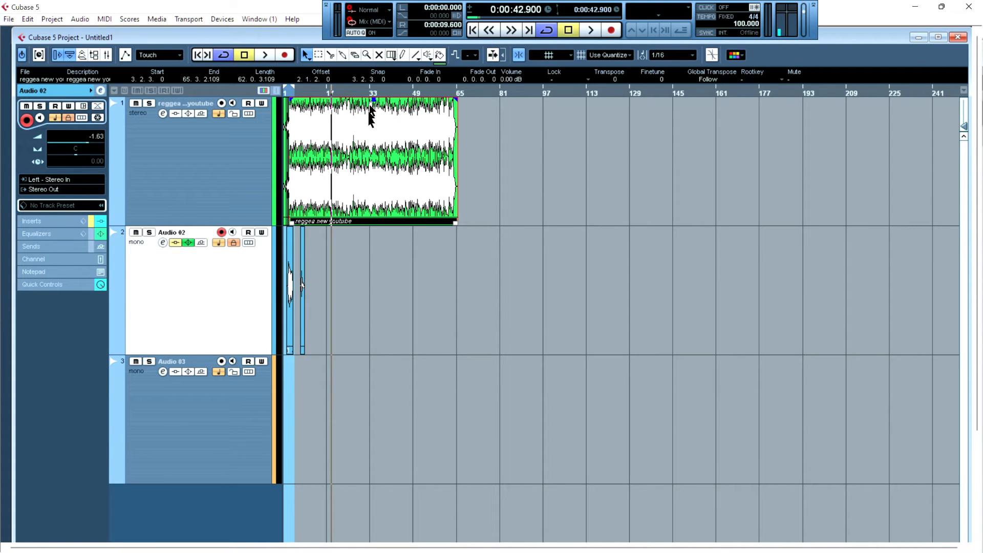
pyautogui.moveTo(374, 97); pyautogui.dragTo(396, 38)
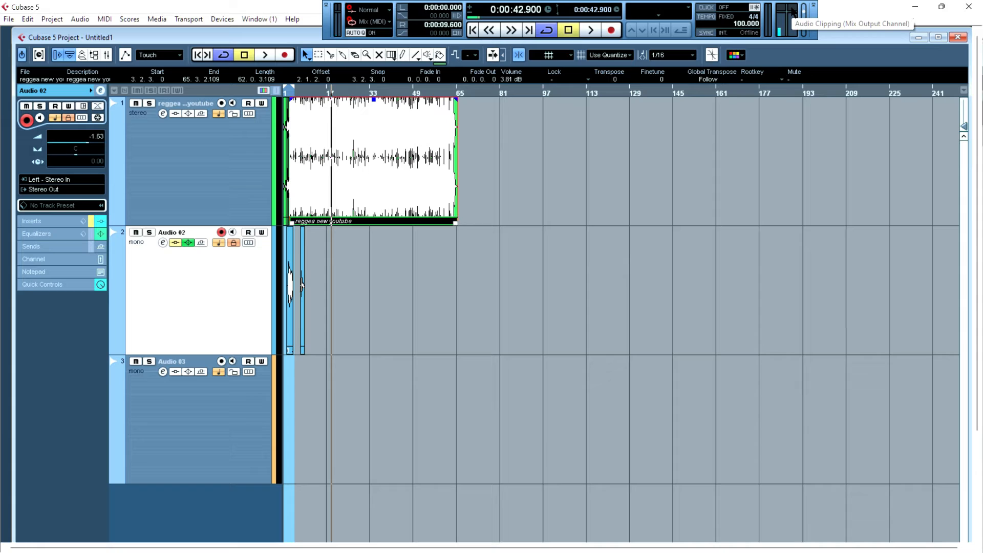
pyautogui.press('space')
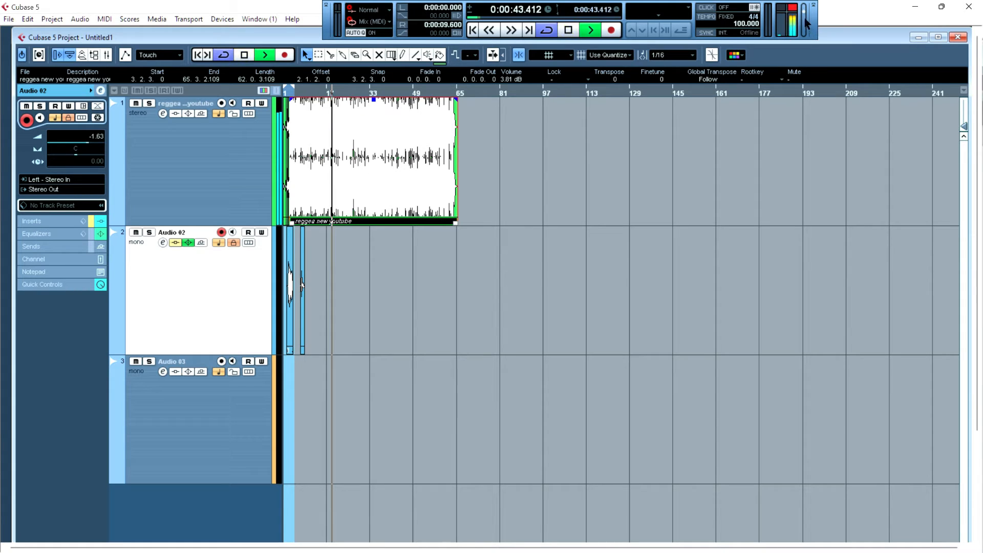
pyautogui.press('space')
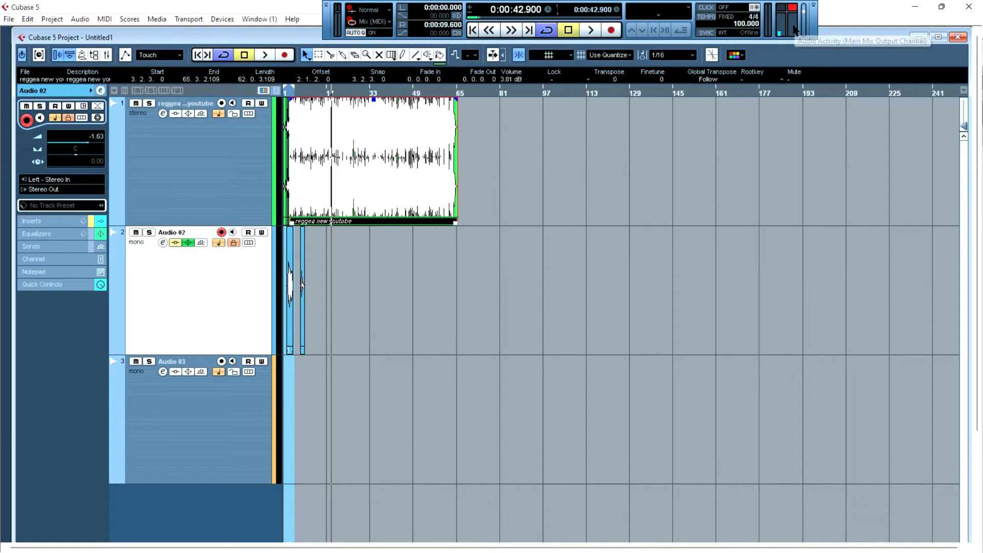
# - Lower the reggae event's volume to -3.46 dB while playing it back
pyautogui.moveTo(373, 99); pyautogui.dragTo(373, 153)
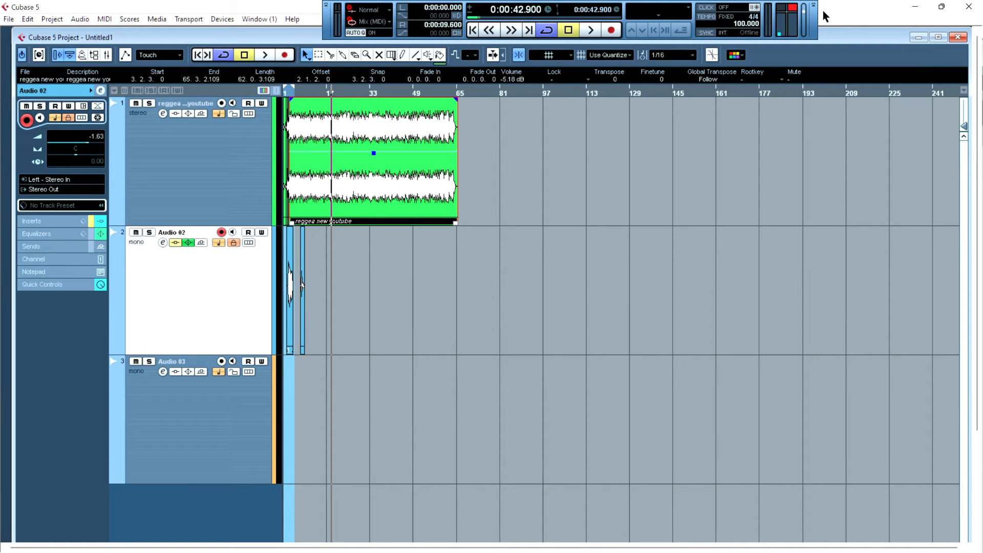
pyautogui.click(794, 8)
pyautogui.press('space')
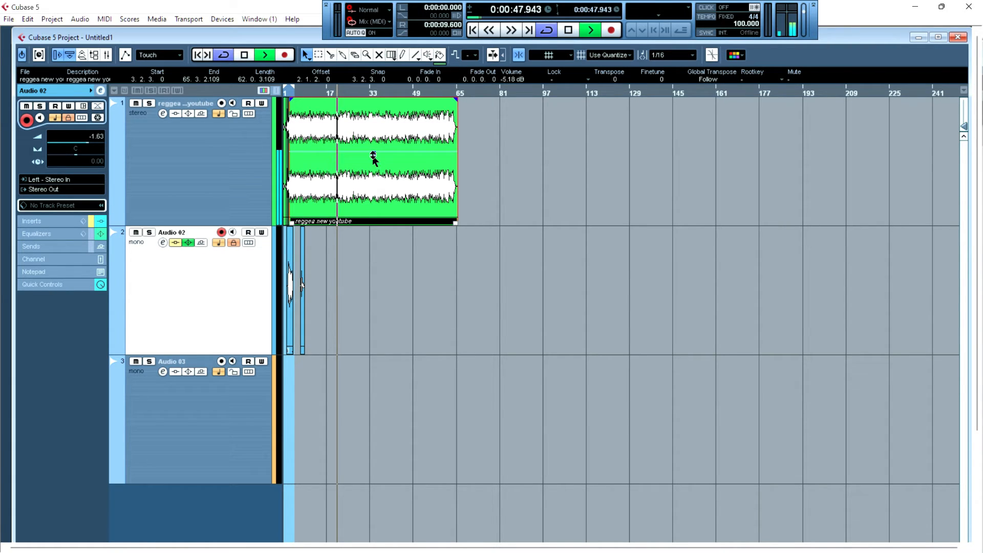
pyautogui.moveTo(374, 154); pyautogui.dragTo(378, 142)
pyautogui.press('space')
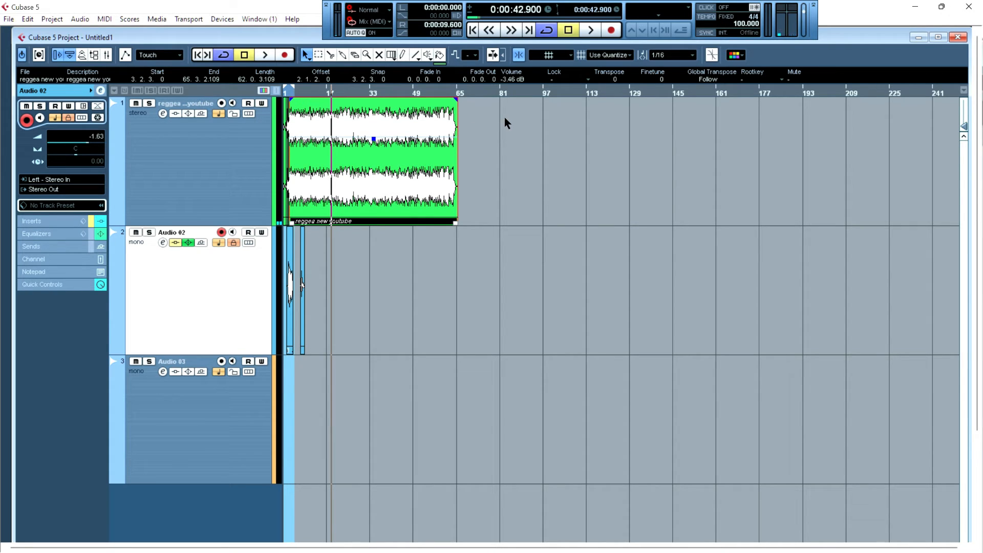
# - Turn off snapping and select both Audio 02 events together with the reggae event
pyautogui.click(519, 55)
pyautogui.moveTo(487, 134); pyautogui.dragTo(264, 332)
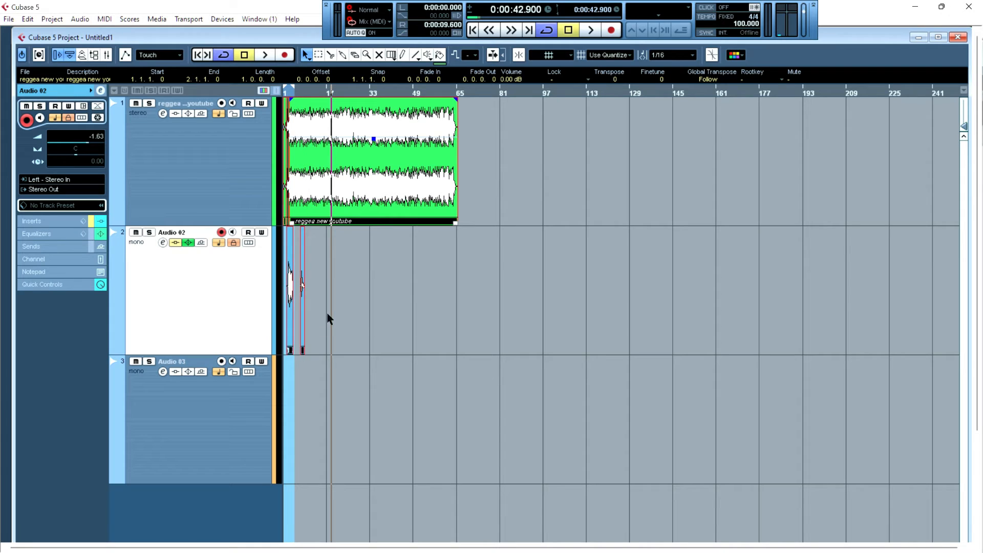
pyautogui.click(699, 193)
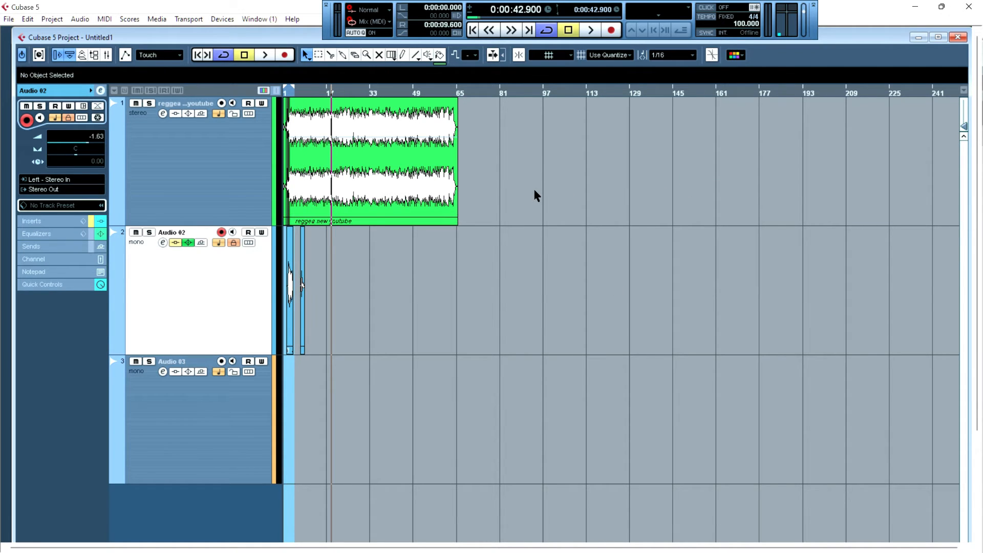
pyautogui.press('h')
pyautogui.press('h')
pyautogui.press('h')
pyautogui.press('h')
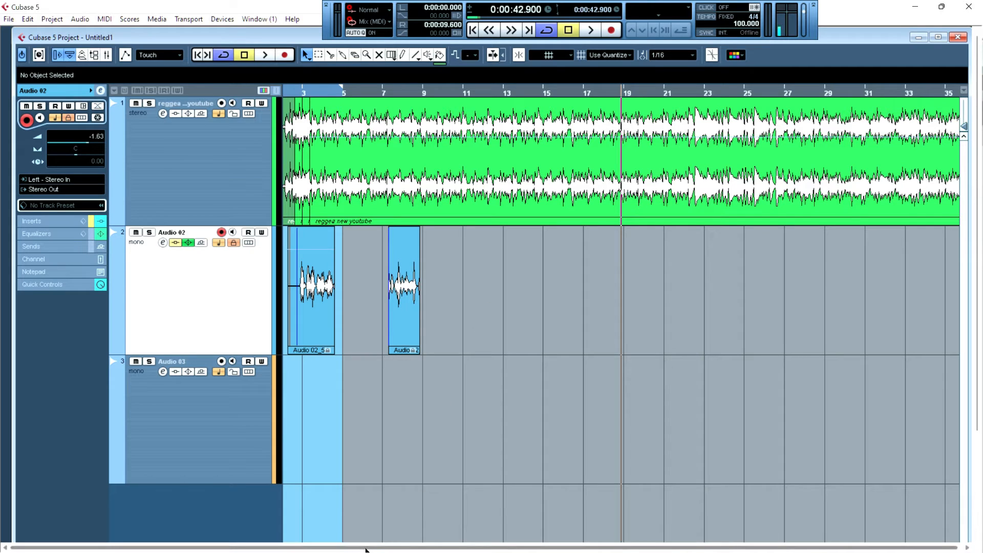
pyautogui.click(402, 254)
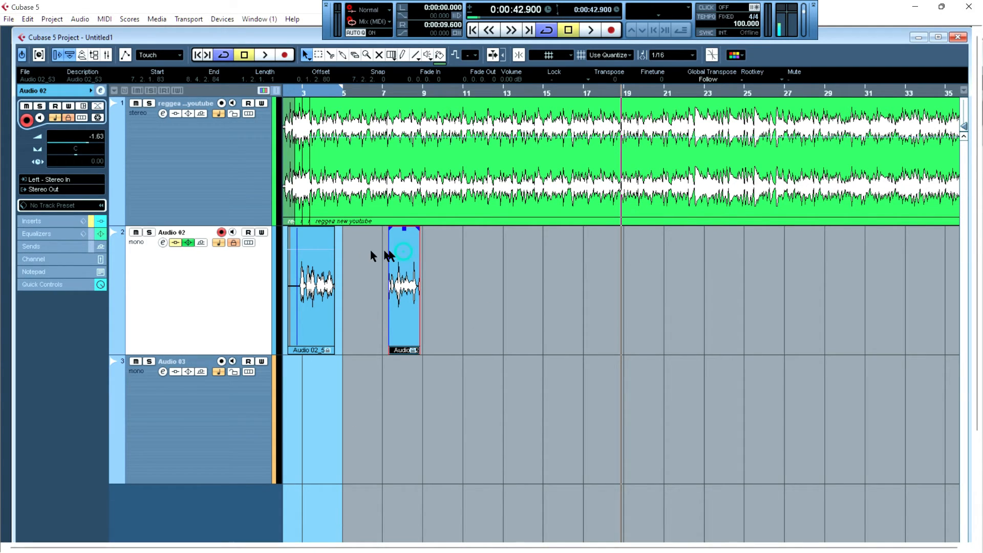
pyautogui.keyDown('shift'); pyautogui.click(314, 267); pyautogui.keyUp('shift')
pyautogui.keyDown('shift'); pyautogui.click(345, 208); pyautogui.keyUp('shift')
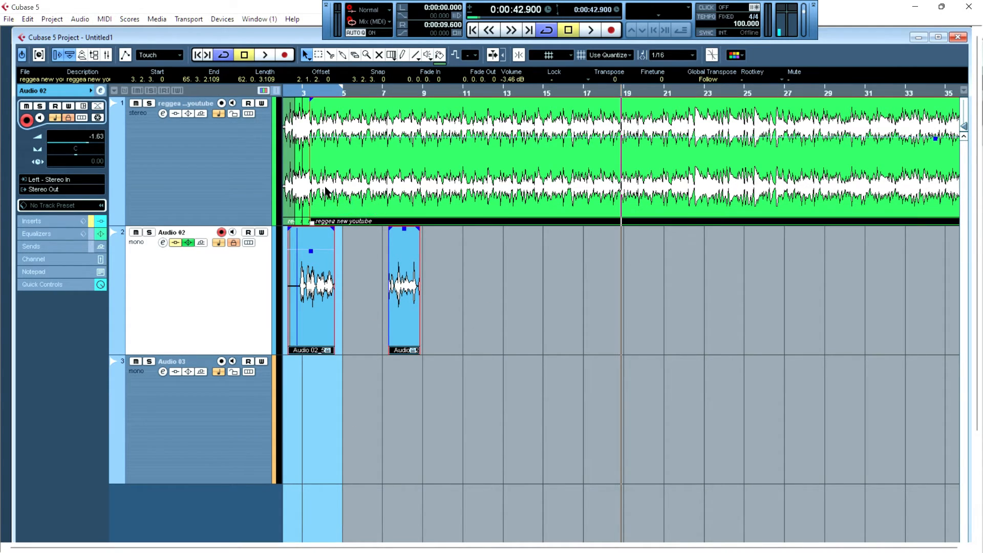
# - Split the reggae event with the Split tool at seven points between about bar 9 and bar 29
pyautogui.rightClick(397, 165)
pyautogui.click(423, 164)
pyautogui.click(428, 169)
pyautogui.click(450, 169)
pyautogui.click(526, 170)
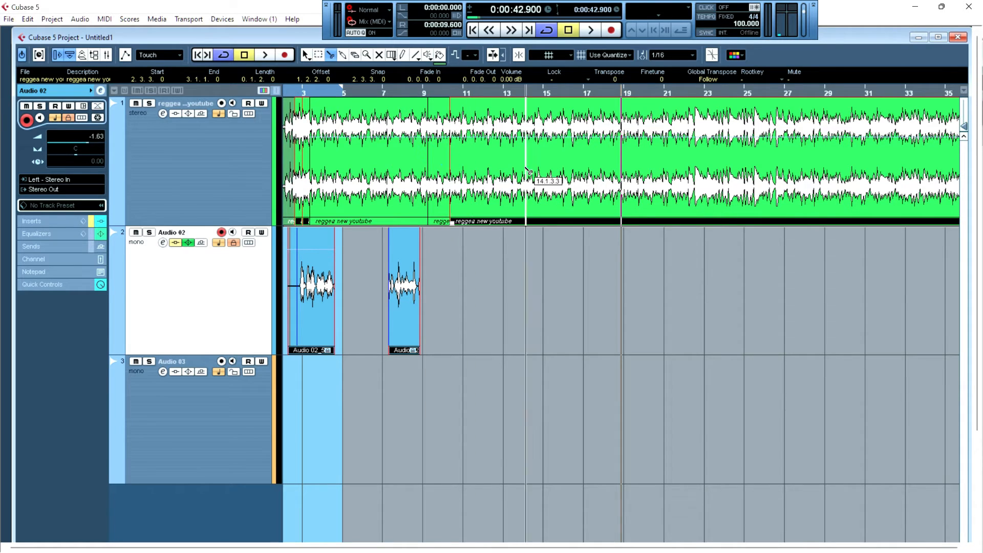
pyautogui.click(600, 171)
pyautogui.click(663, 171)
pyautogui.click(756, 174)
pyautogui.click(828, 174)
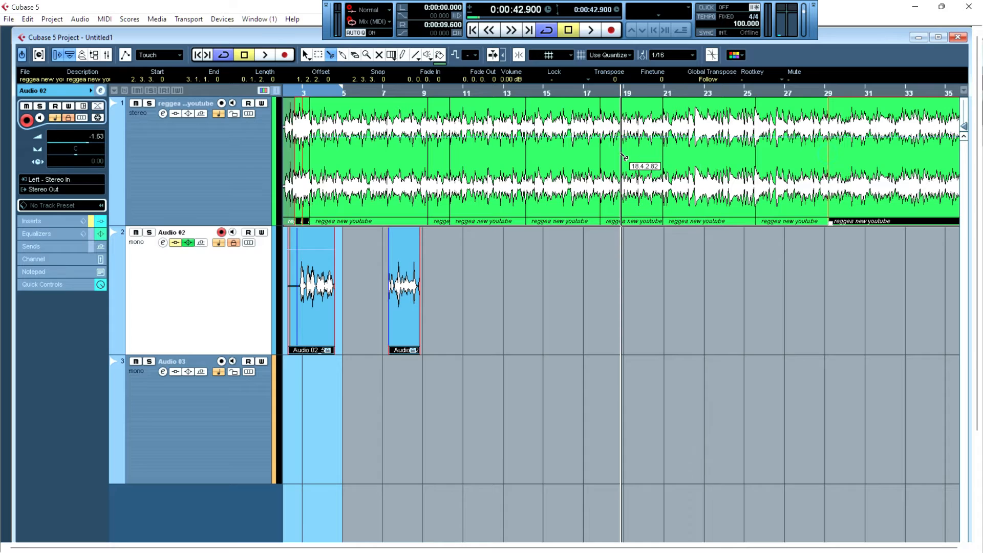
# - Split the reggae event at two more points near bars 27 and 28
pyautogui.rightClick(746, 247)
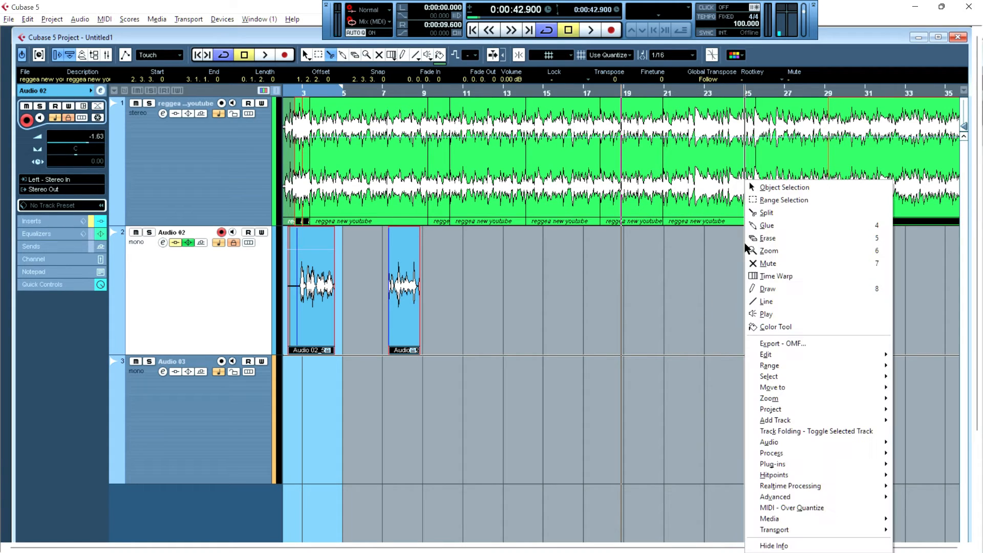
pyautogui.rightClick(725, 248)
pyautogui.click(726, 248)
pyautogui.keyDown('alt'); pyautogui.click(810, 193); pyautogui.keyUp('alt')
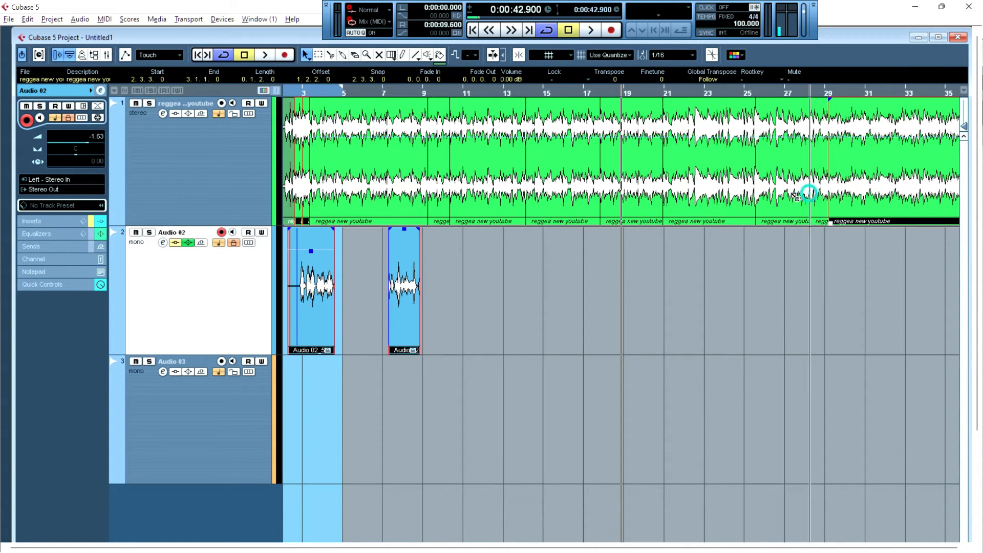
pyautogui.rightClick(742, 272)
pyautogui.click(742, 273)
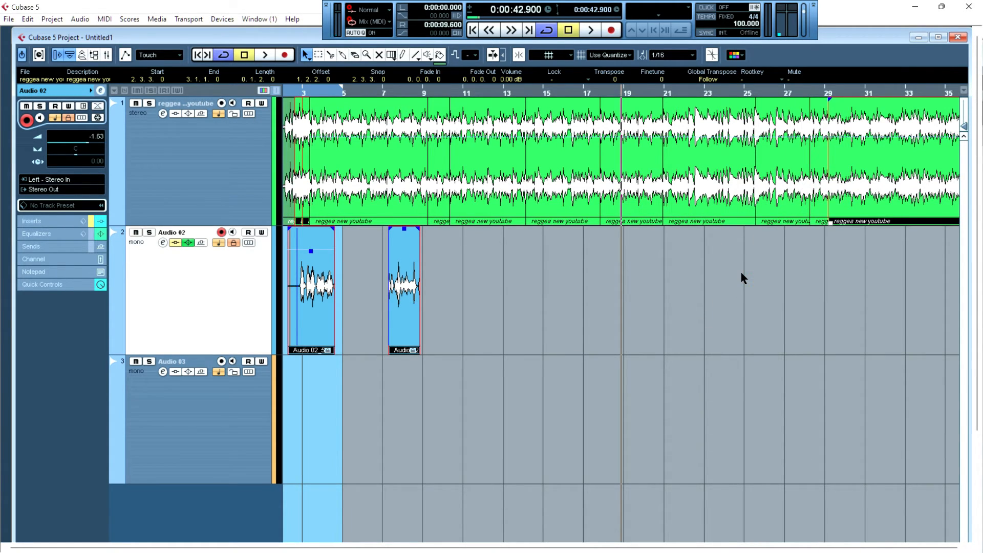
pyautogui.keyDown('alt'); pyautogui.click(784, 180); pyautogui.keyUp('alt')
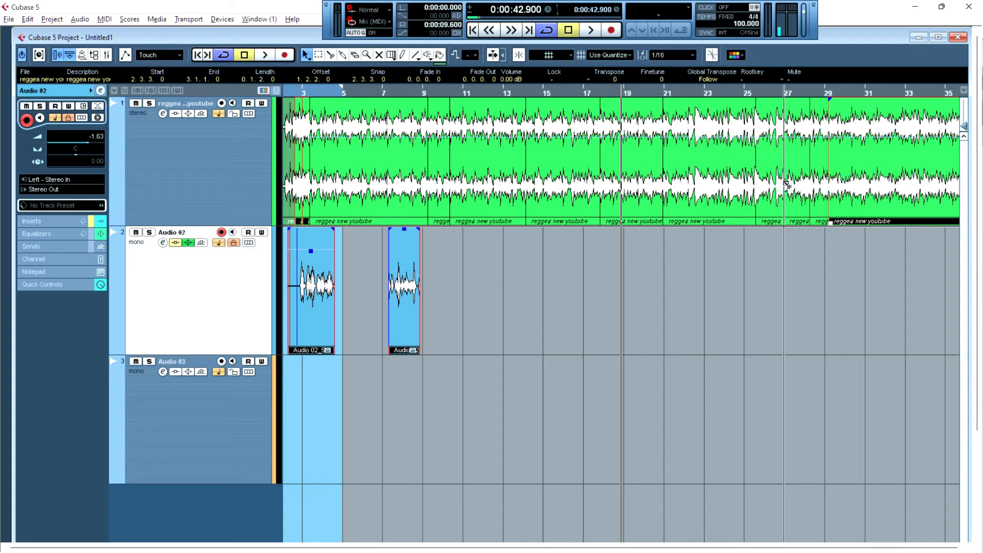
# - Select several of the split reggae segments together, then deselect everything
pyautogui.keyDown('alt'); pyautogui.click(689, 193); pyautogui.keyUp('alt')
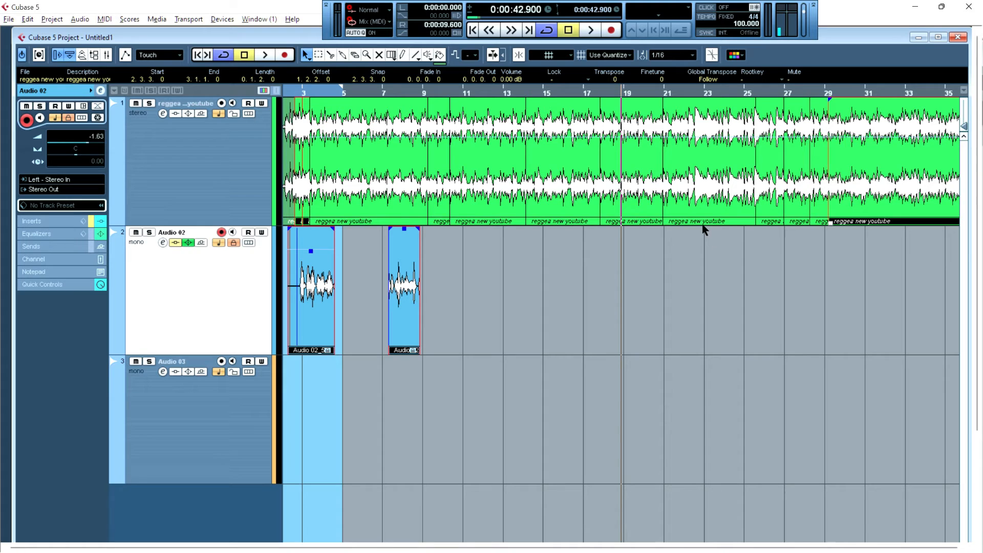
pyautogui.click(694, 178)
pyautogui.keyDown('shift'); pyautogui.click(606, 163); pyautogui.keyUp('shift')
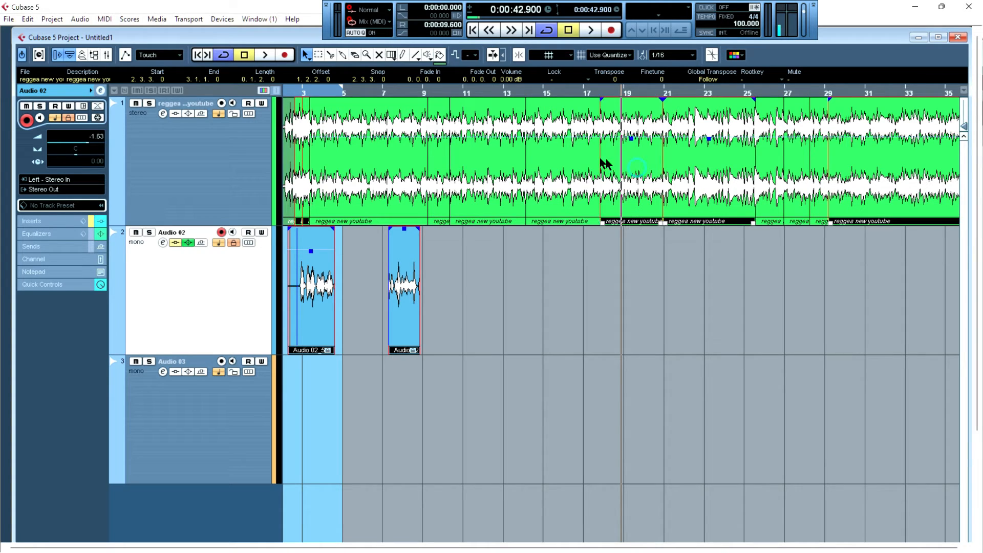
pyautogui.keyDown('shift'); pyautogui.click(550, 153); pyautogui.keyUp('shift')
pyautogui.keyDown('shift'); pyautogui.click(502, 144); pyautogui.keyUp('shift')
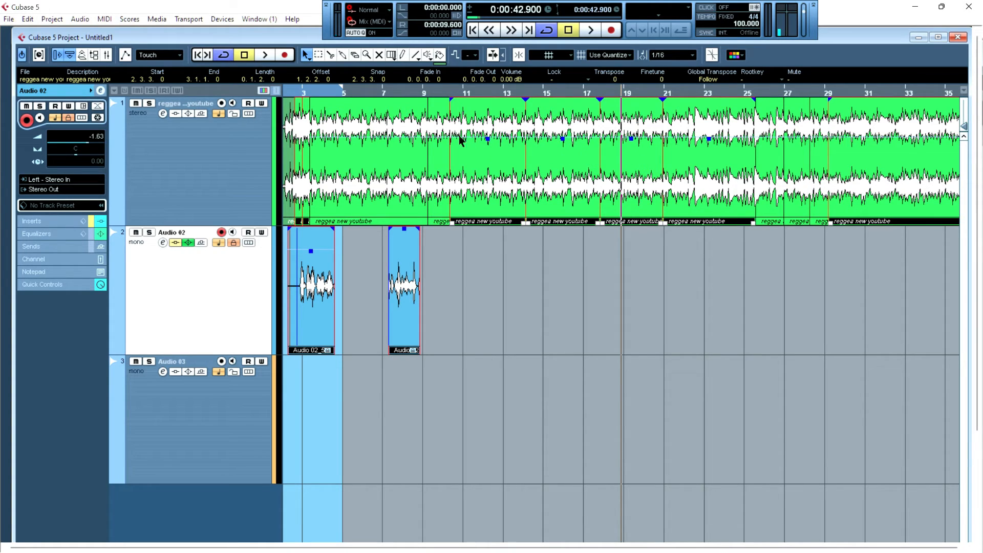
pyautogui.keyDown('shift'); pyautogui.click(432, 140); pyautogui.keyUp('shift')
pyautogui.keyDown('shift'); pyautogui.click(393, 137); pyautogui.keyUp('shift')
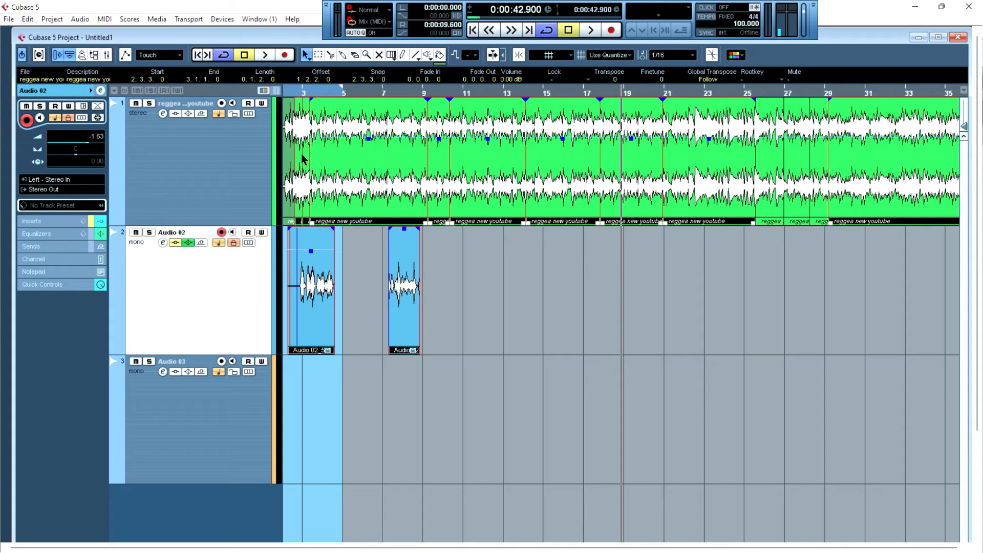
pyautogui.click(680, 272)
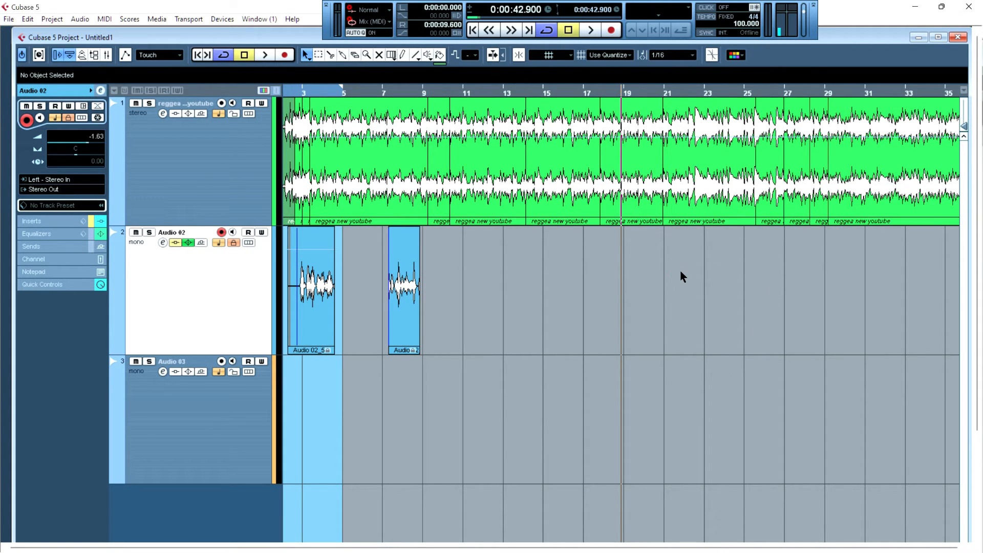
# - Select all events and move the right locator to bar 9
pyautogui.hotkey('ctrl', 'a')
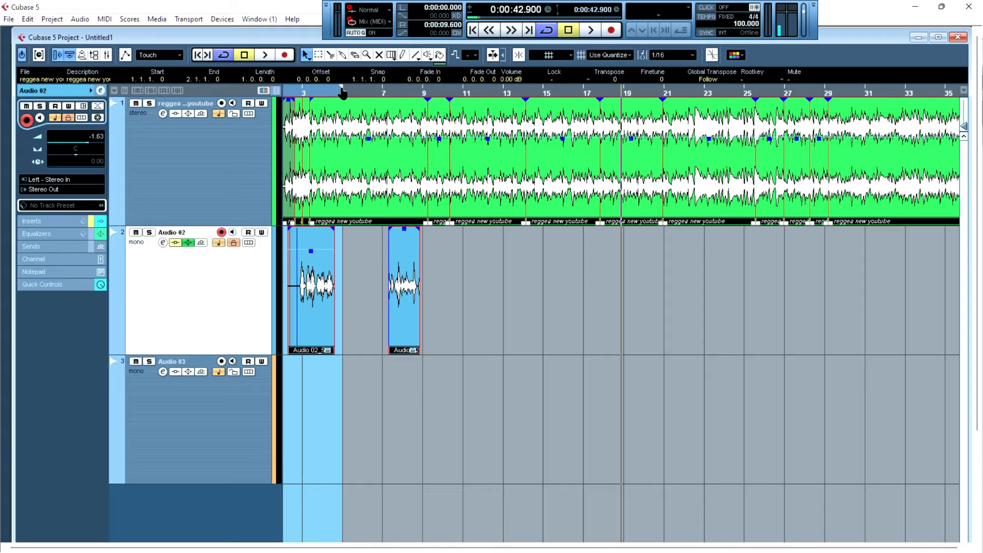
pyautogui.moveTo(342, 92)
pyautogui.mouseDown()
pyautogui.moveTo(613, 93)
pyautogui.moveTo(402, 93)
pyautogui.moveTo(399, 106)
pyautogui.moveTo(618, 88)
pyautogui.moveTo(438, 105)
pyautogui.mouseUp()
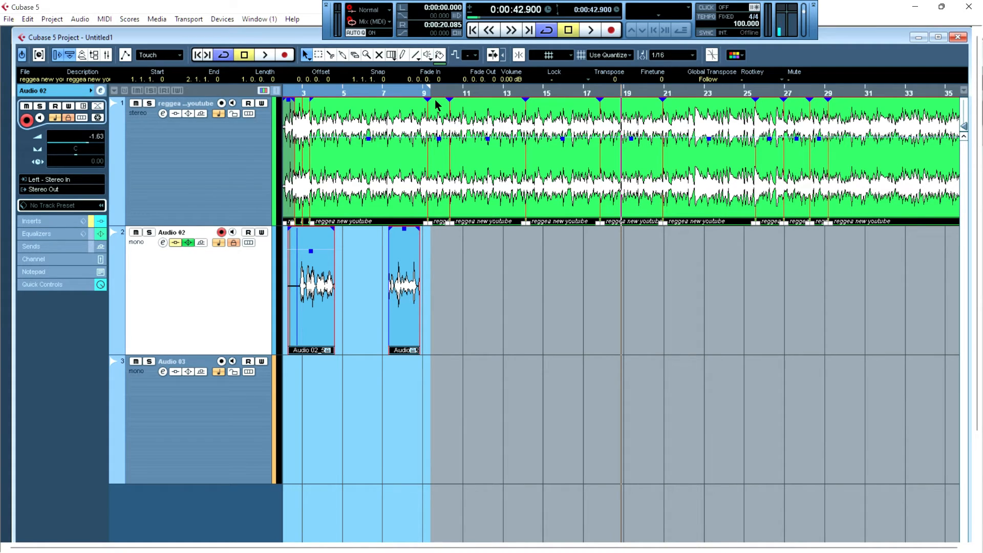
# - Set the locators to the range of the selected events
pyautogui.press('p')
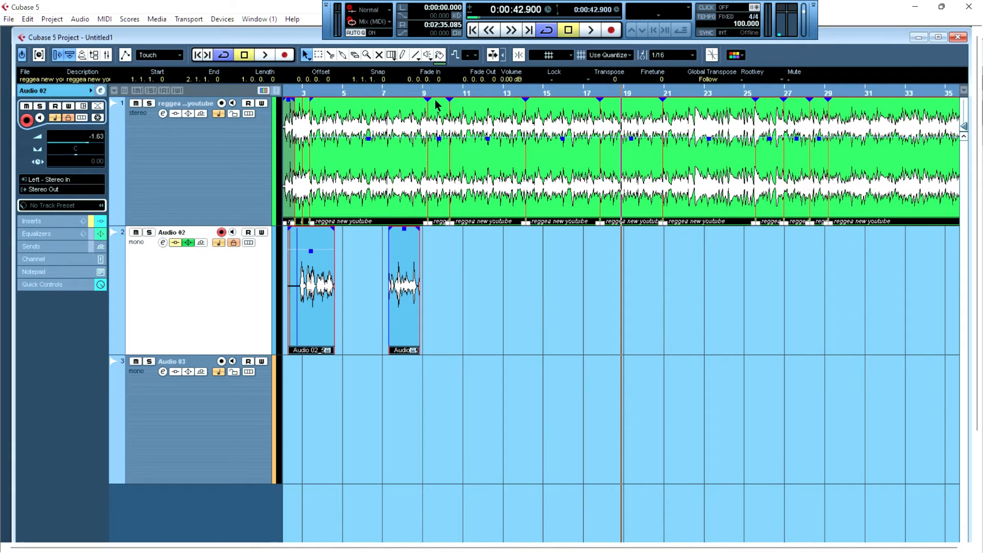
pyautogui.press('g')
pyautogui.hotkey('shift', 'f')
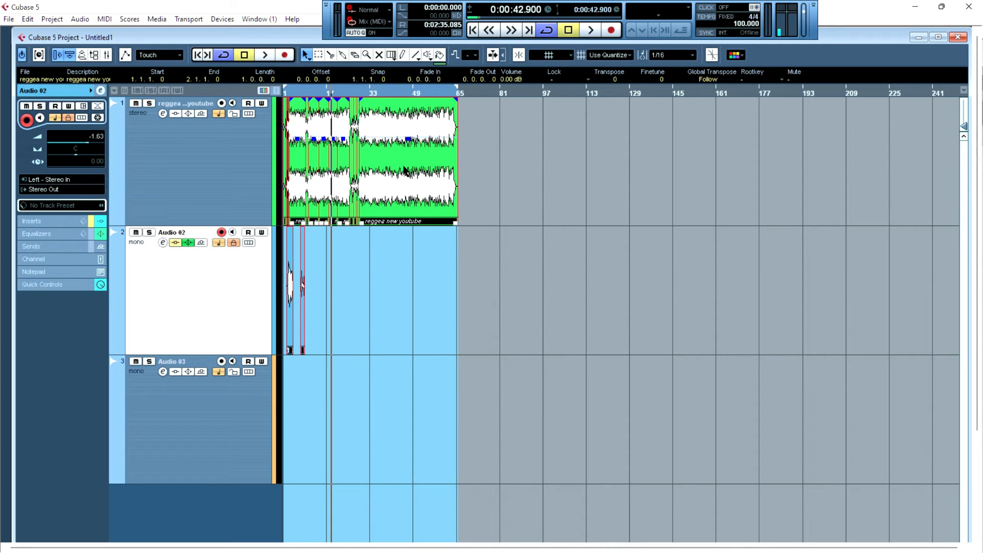
# - Select the last reggae event and place the project cursor at its end, at bar 65
pyautogui.click(486, 276)
pyautogui.click(401, 184)
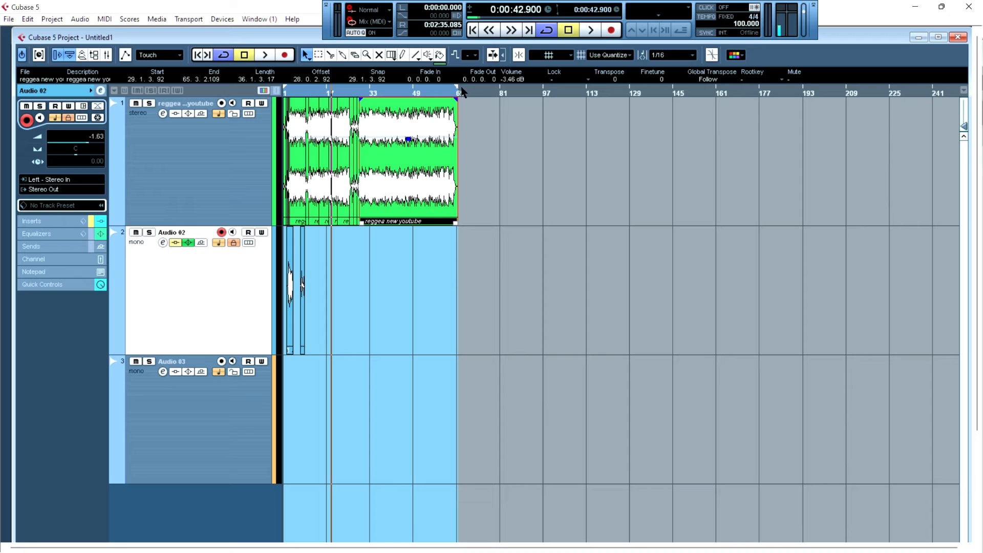
pyautogui.press('h')
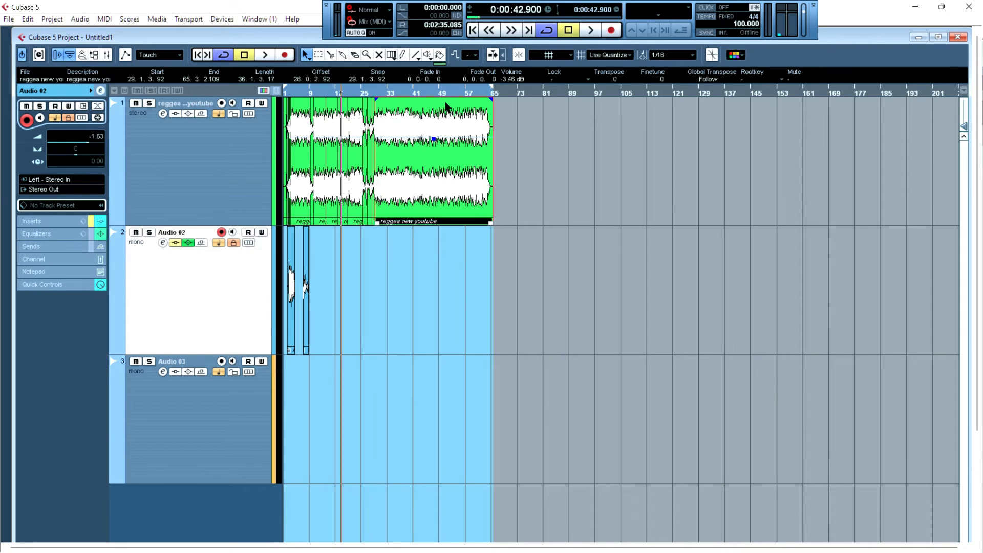
pyautogui.click(491, 92)
pyautogui.press('h')
pyautogui.press('h')
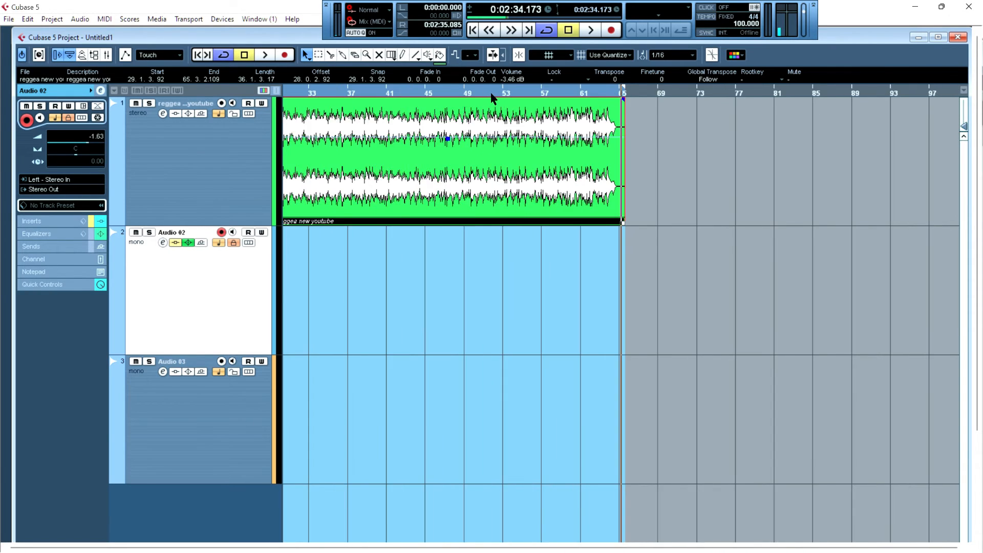
pyautogui.press('h')
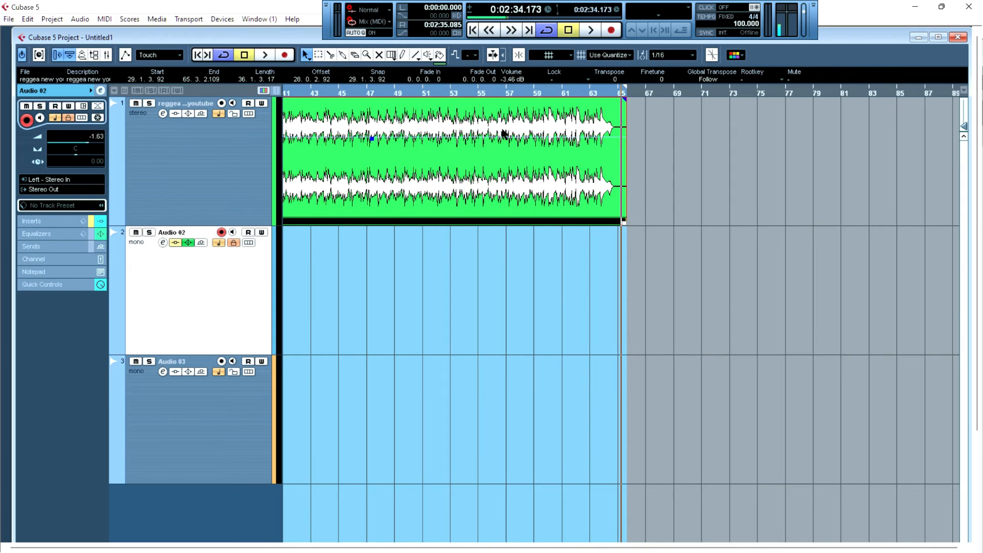
pyautogui.press('g')
pyautogui.press('g')
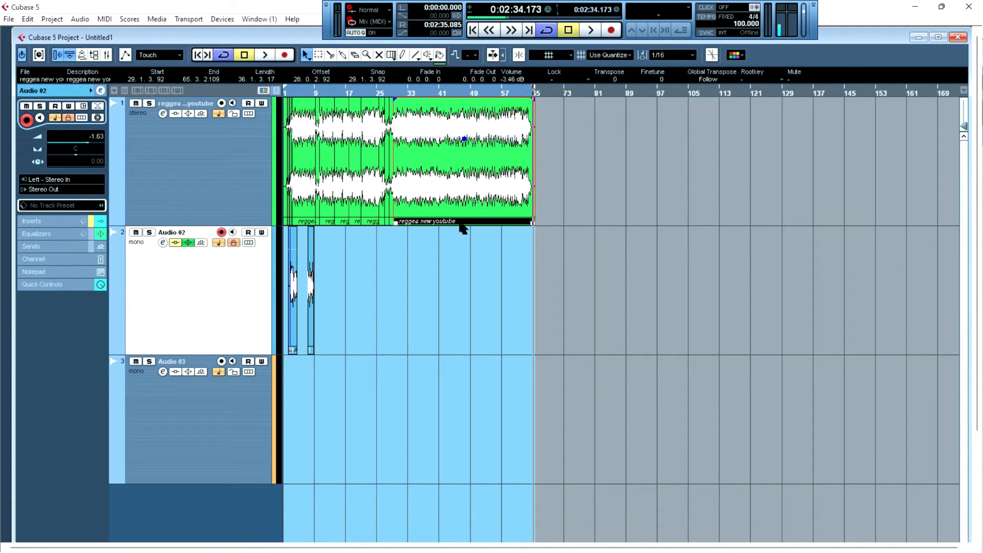
# - Paste the copied reggae event onto the Audio 02 track at bar 65, then delete the pasted copy
pyautogui.click(201, 146)
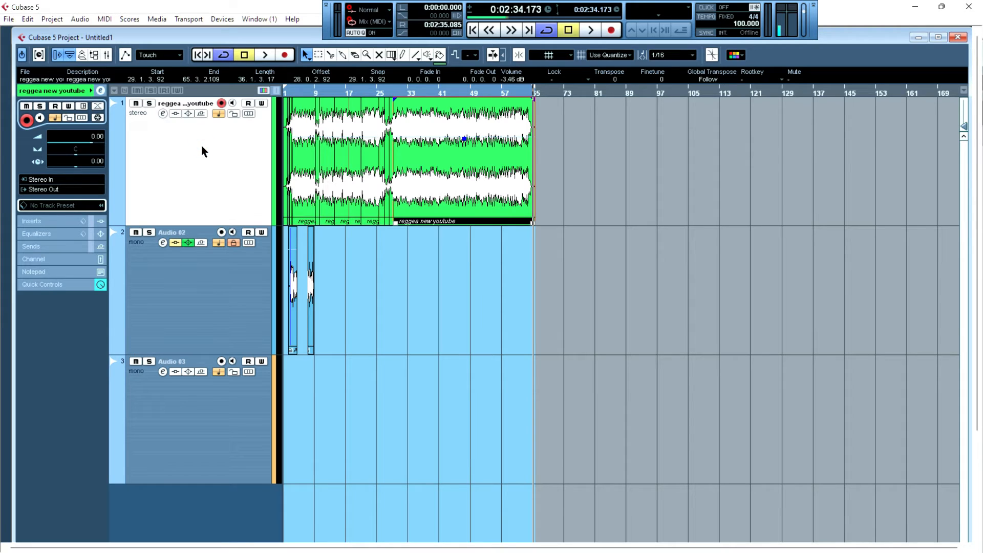
pyautogui.click(212, 279)
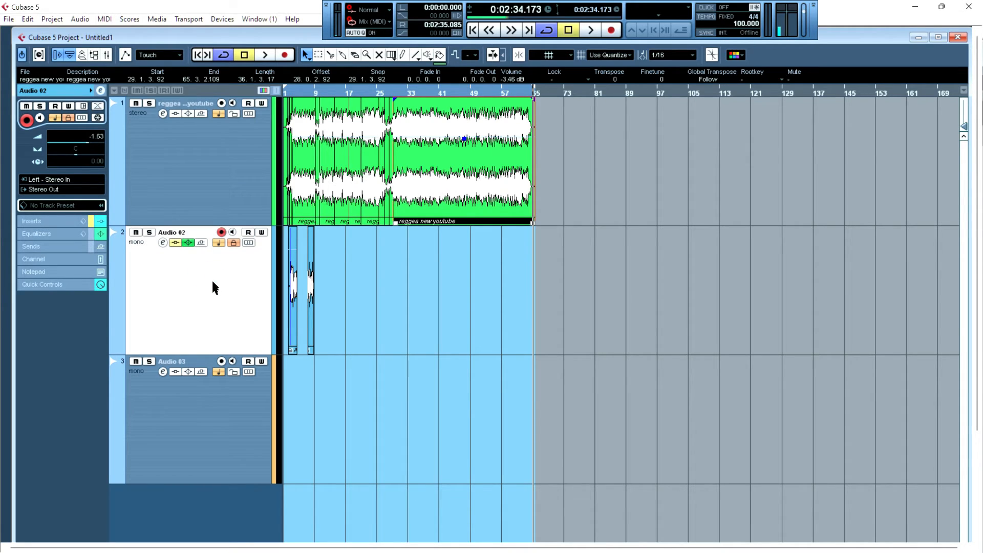
pyautogui.click(585, 145)
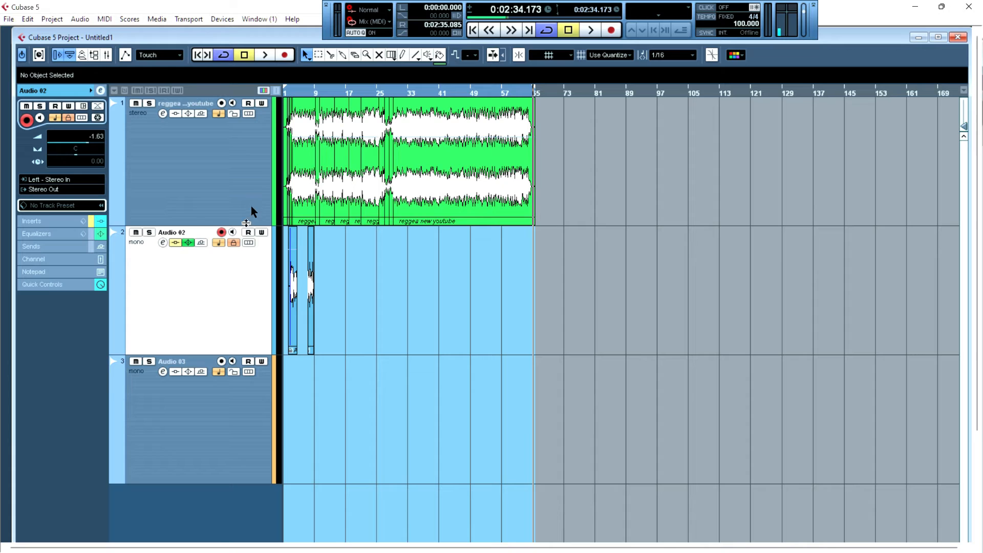
pyautogui.click(233, 243)
pyautogui.hotkey('ctrl', 'v')
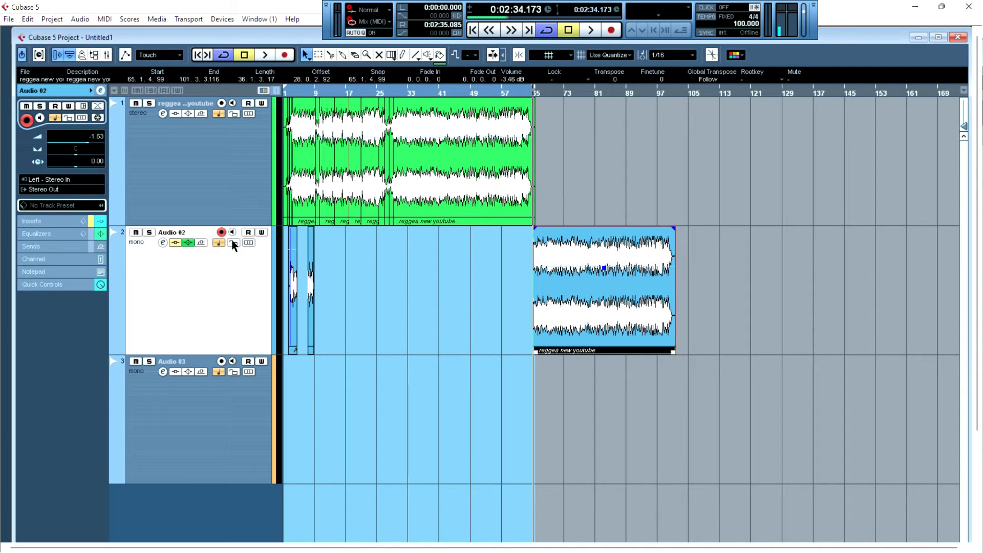
pyautogui.press('Delete')
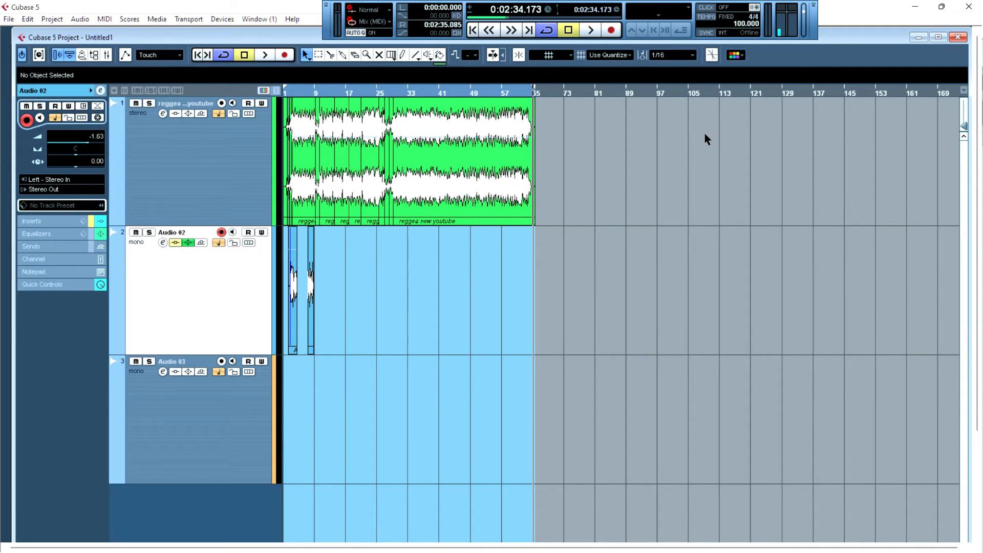
# - Duplicate the last reggae event on the first track, then delete the duplicate
pyautogui.click(210, 139)
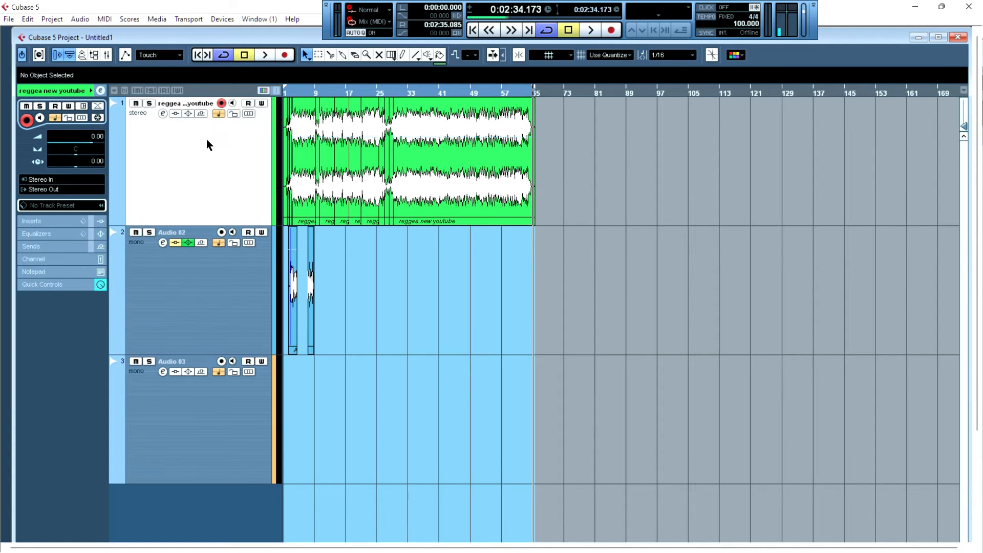
pyautogui.click(458, 216)
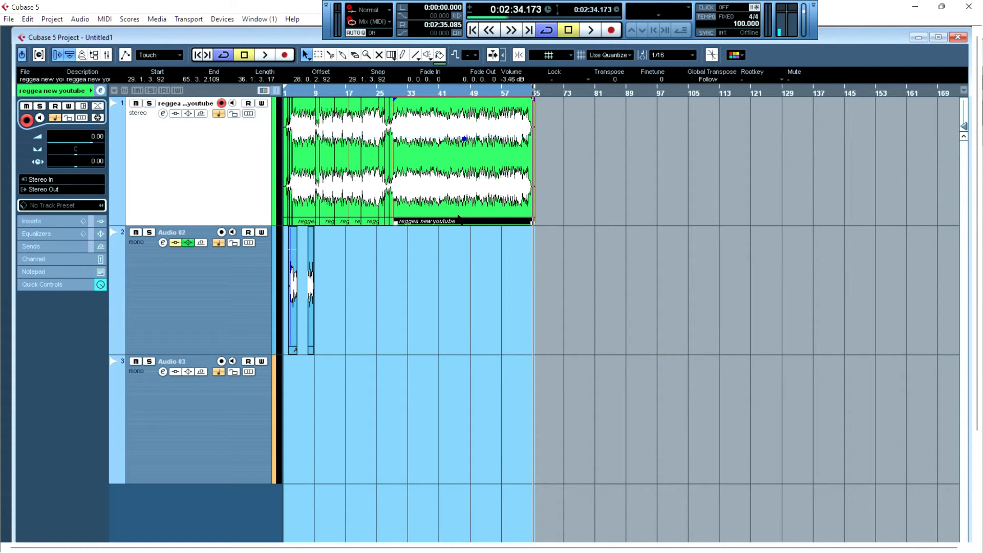
pyautogui.hotkey('ctrl', 'd')
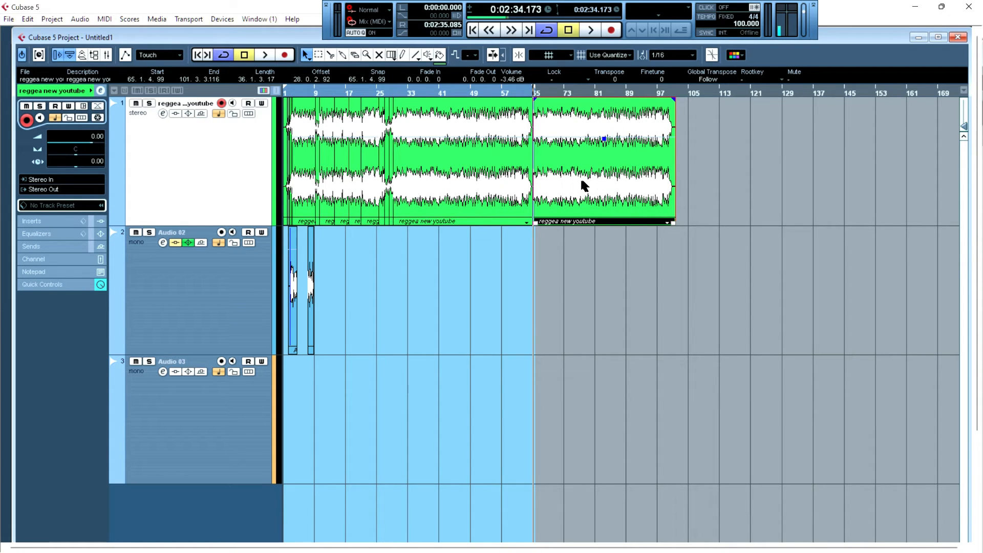
pyautogui.press('Delete')
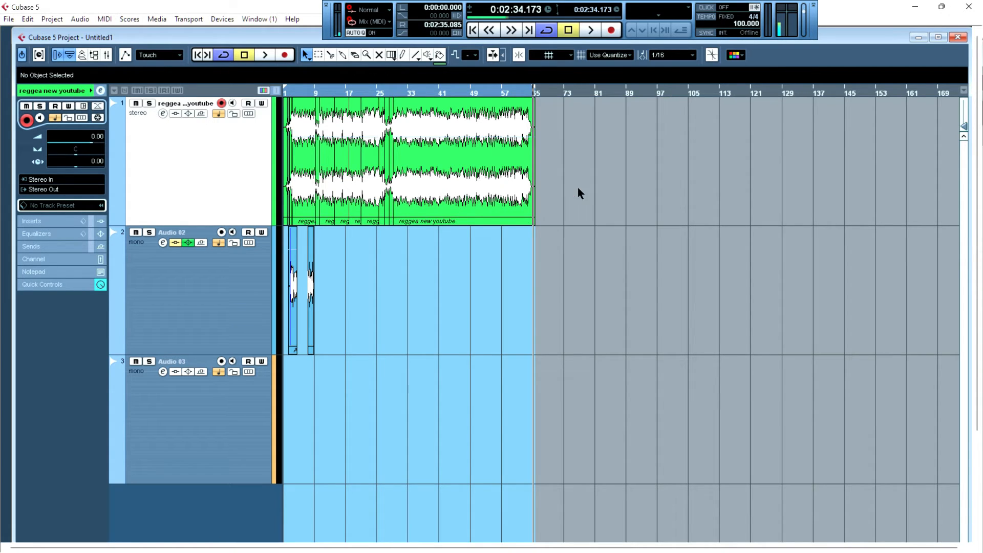
# - Paste copies of the reggae event at about bars 73 and 131, then select and delete both copies
pyautogui.click(518, 89)
pyautogui.click(450, 92)
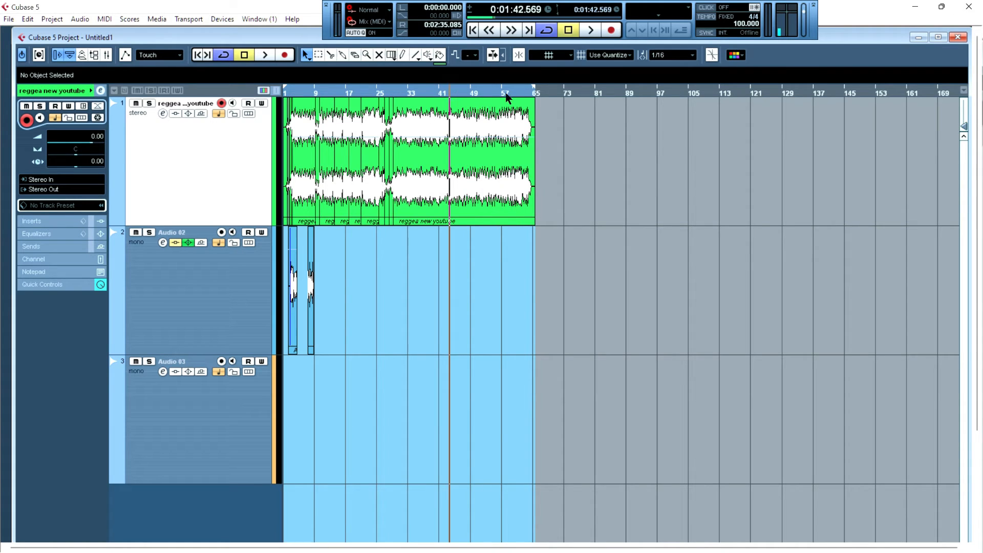
pyautogui.click(566, 91)
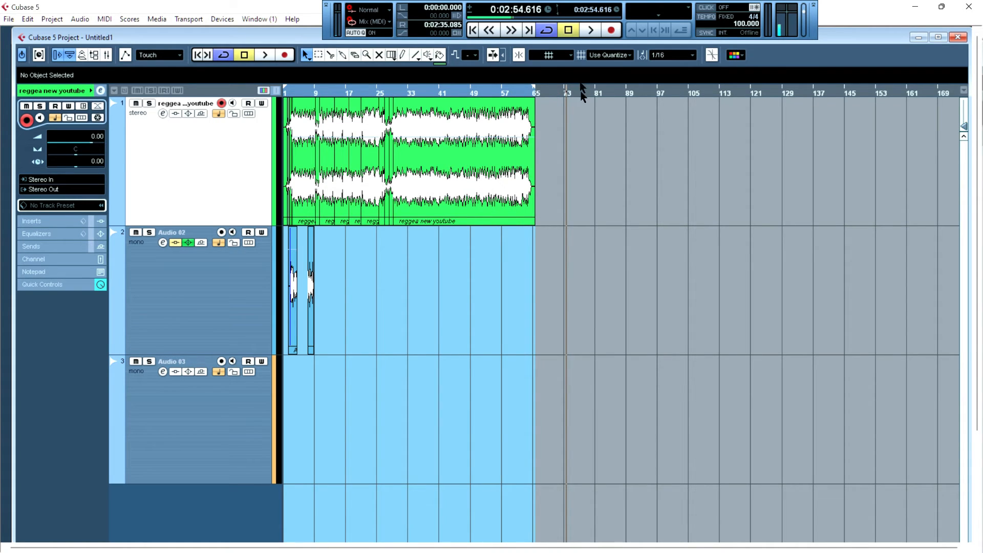
pyautogui.hotkey('ctrl', 'v')
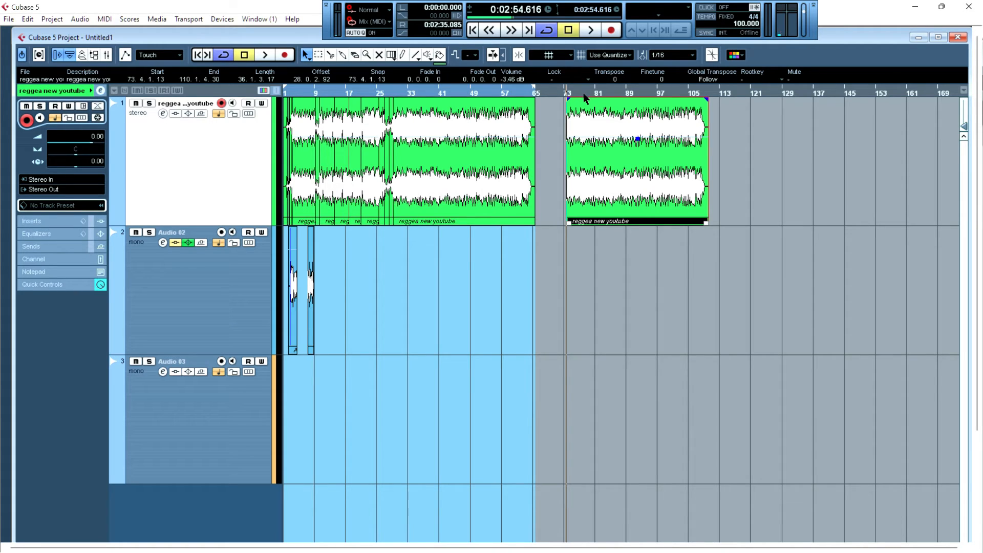
pyautogui.click(749, 101)
pyautogui.click(751, 87)
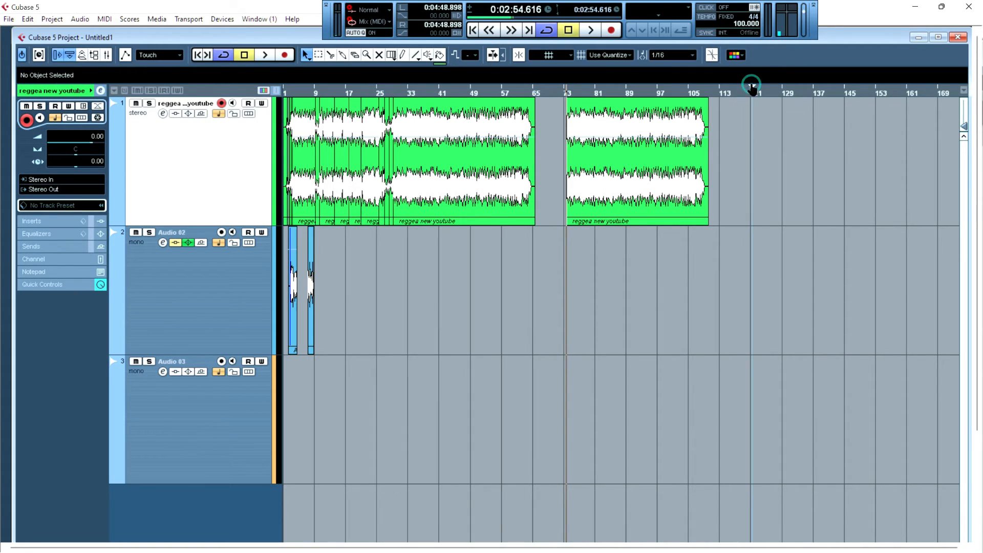
pyautogui.click(791, 92)
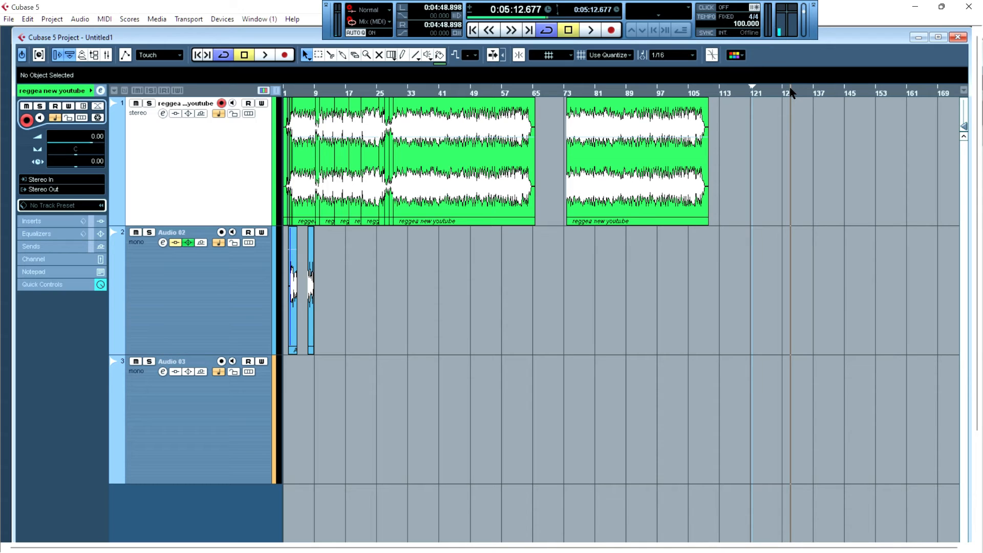
pyautogui.hotkey('ctrl', 'v')
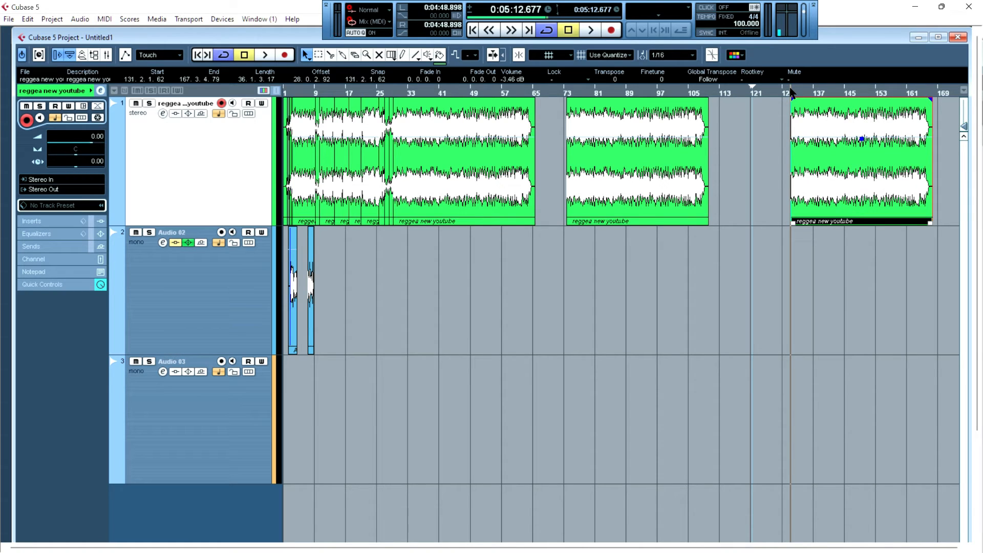
pyautogui.moveTo(916, 277); pyautogui.dragTo(558, 191)
pyautogui.press('Delete')
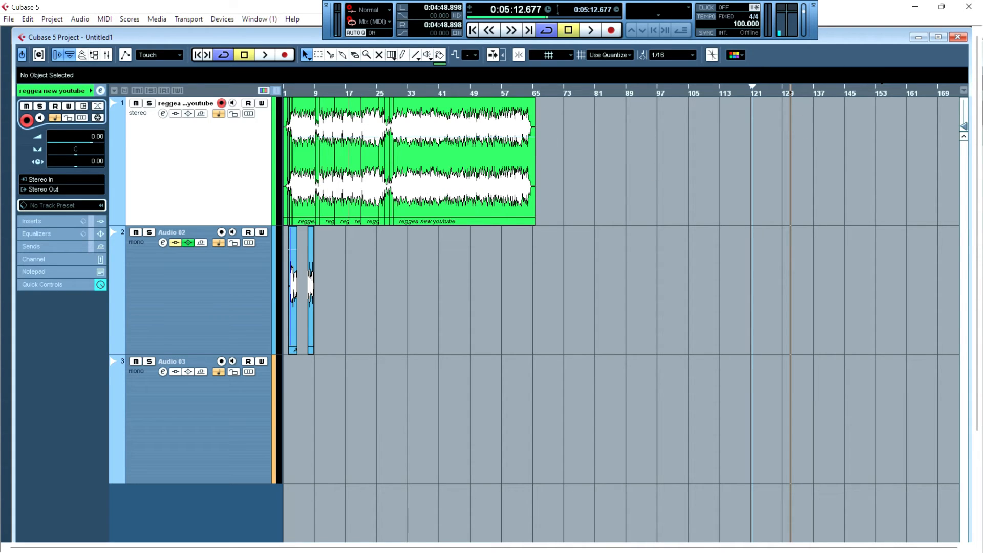
# - Duplicate the last reggae event four times, then select and delete all the duplicates
pyautogui.click(417, 188)
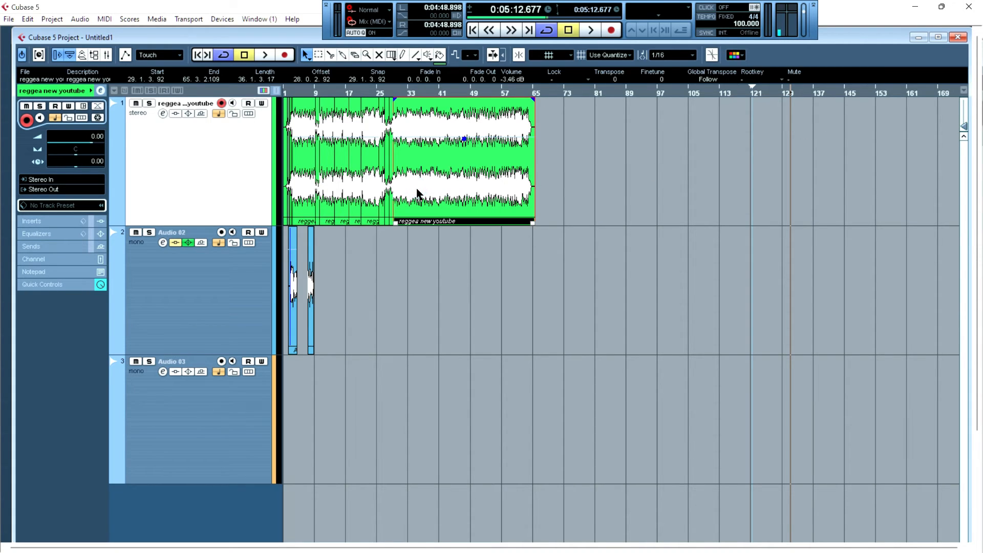
pyautogui.press('g')
pyautogui.press('g')
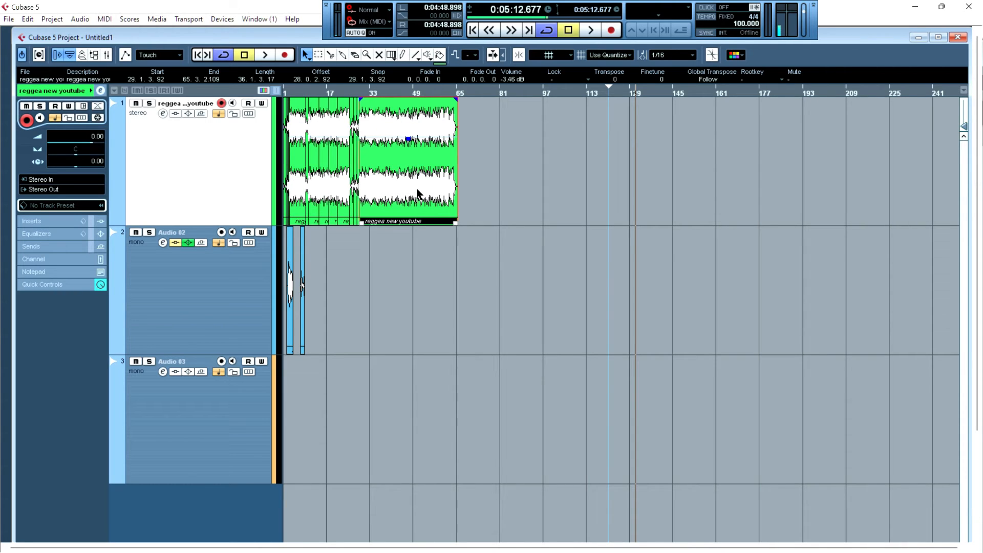
pyautogui.hotkey('ctrl', 'd')
pyautogui.hotkey('ctrl', 'd')
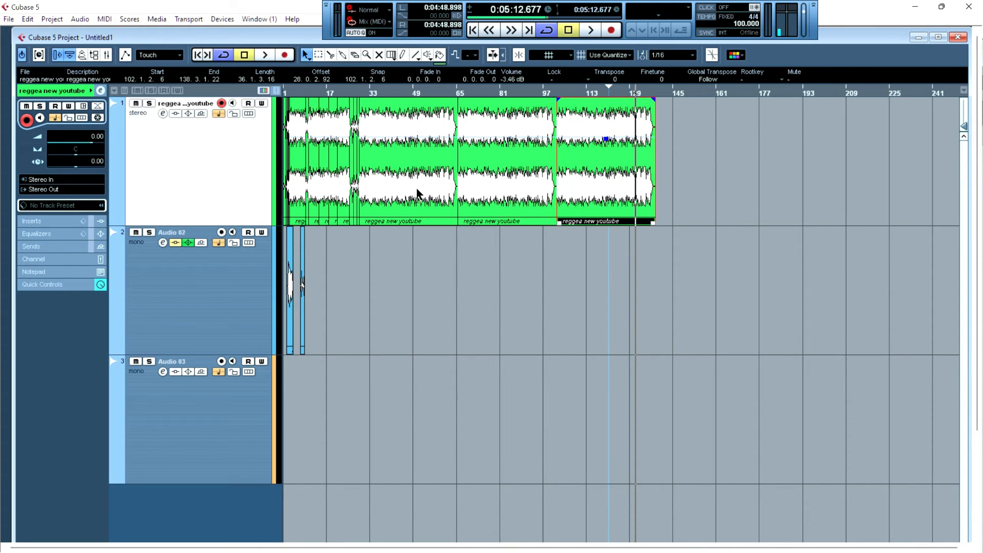
pyautogui.hotkey('ctrl', 'd')
pyautogui.hotkey('ctrl', 'd')
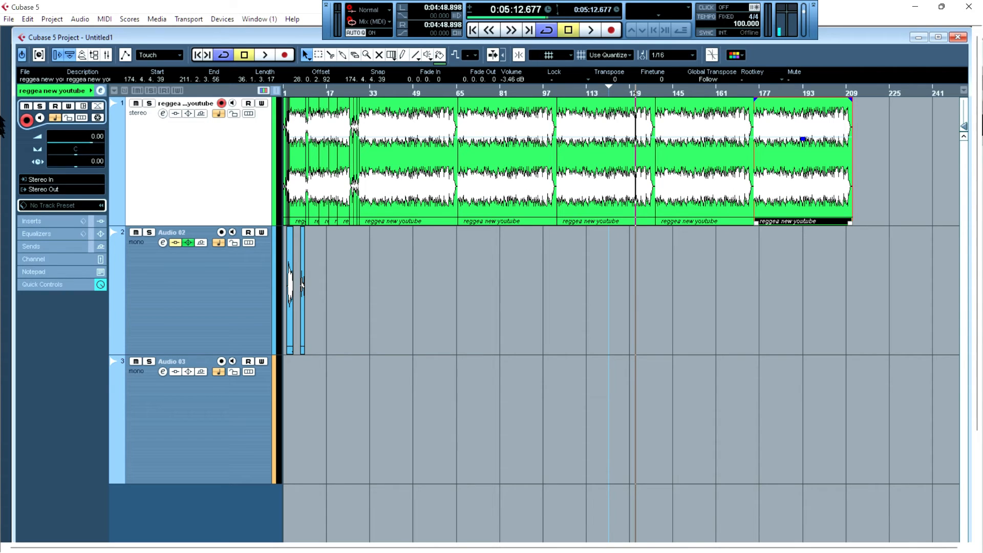
pyautogui.moveTo(859, 163); pyautogui.dragTo(425, 158)
pyautogui.moveTo(886, 156); pyautogui.dragTo(492, 135)
pyautogui.press('Delete')
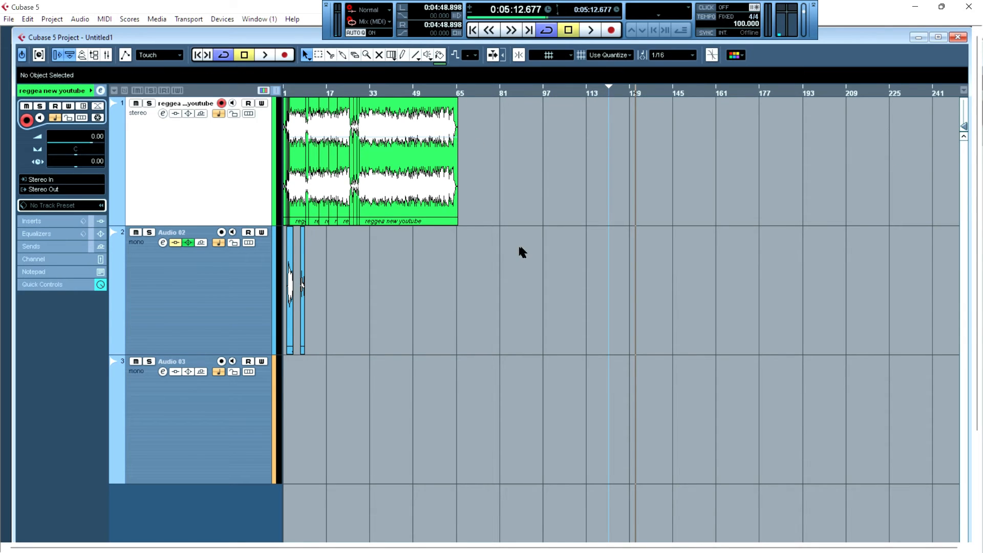
# - Select groups of events with several selection rectangles, then deselect everything
pyautogui.moveTo(569, 173); pyautogui.dragTo(266, 317)
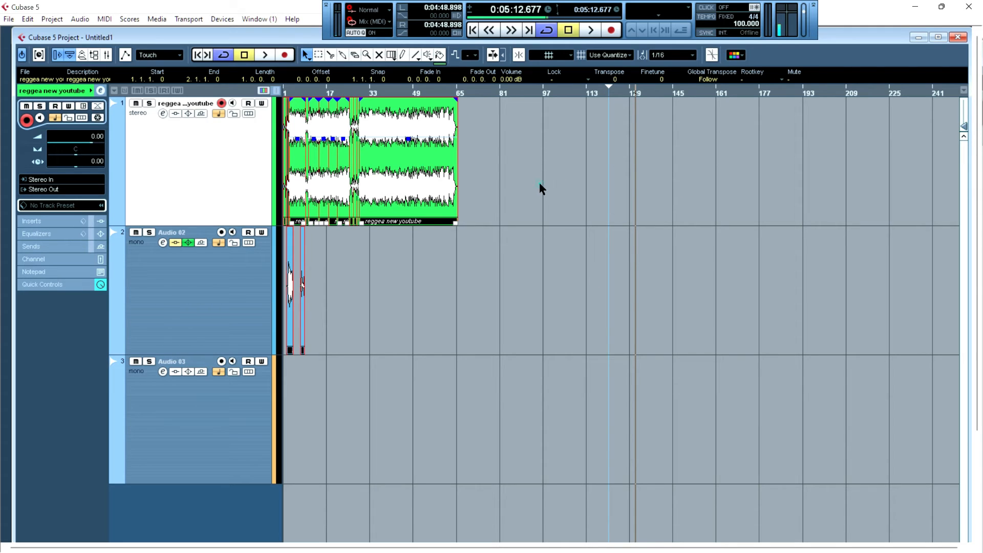
pyautogui.moveTo(539, 183); pyautogui.dragTo(286, 538)
pyautogui.moveTo(560, 155); pyautogui.dragTo(285, 300)
pyautogui.moveTo(568, 132); pyautogui.dragTo(343, 166)
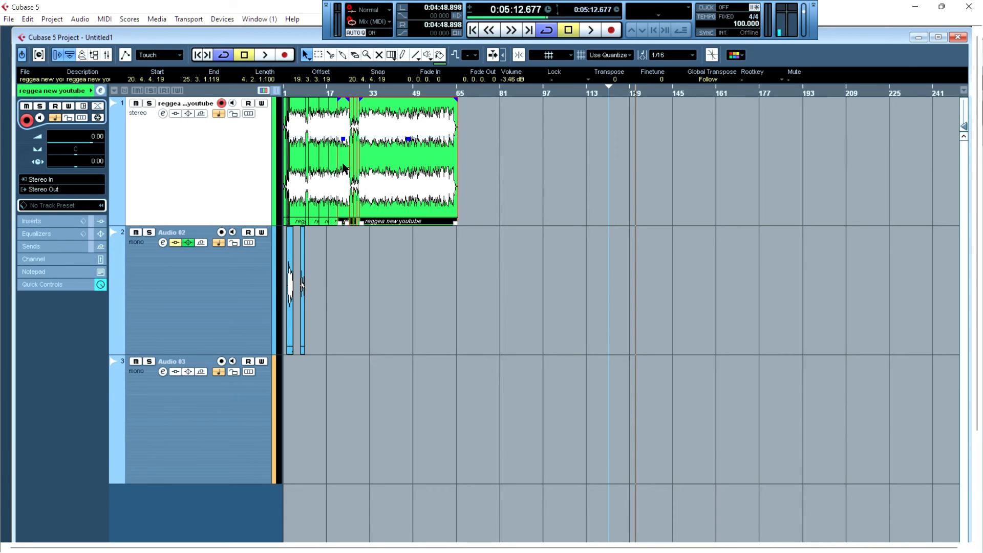
pyautogui.click(546, 201)
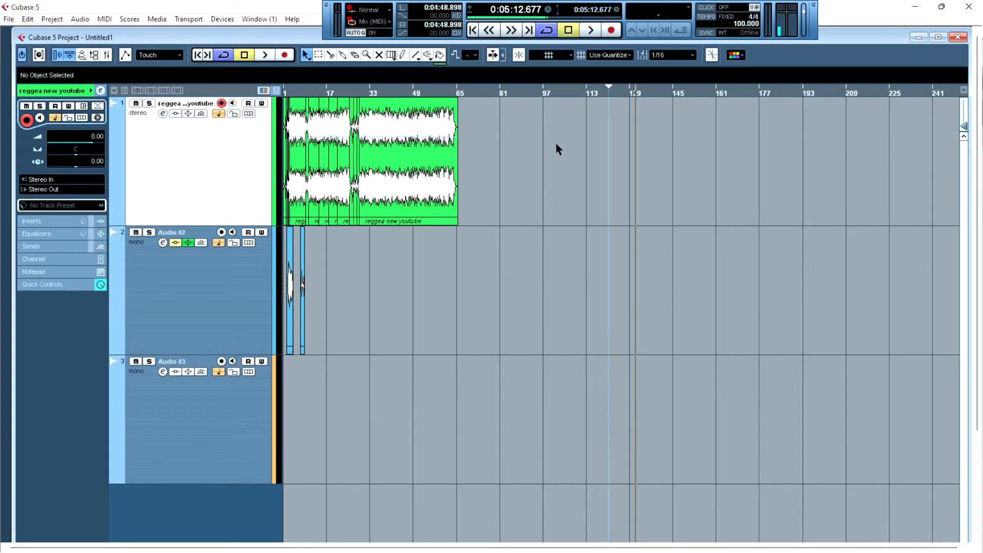
# - Duplicate the last reggae event and move the copy to about bar 102
pyautogui.click(407, 139)
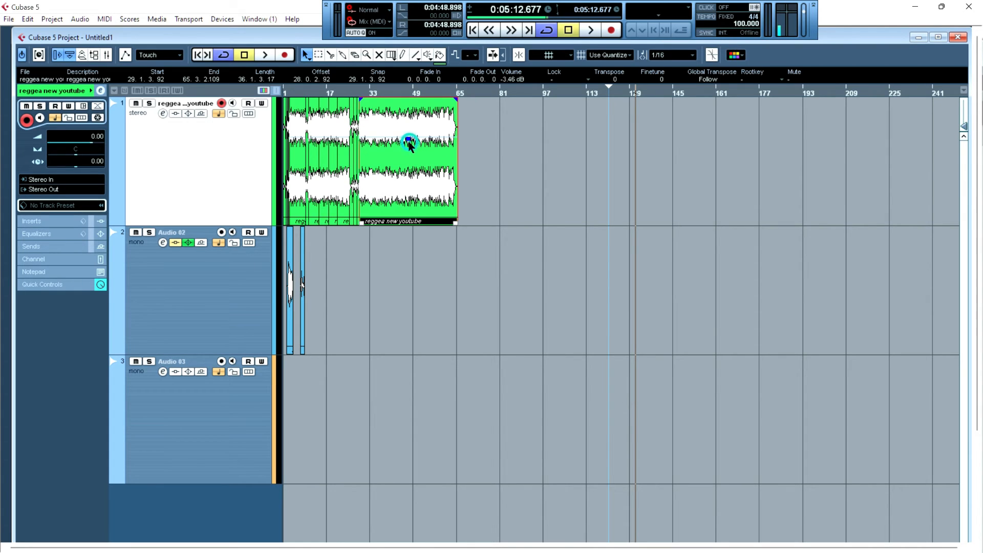
pyautogui.hotkey('ctrl', 'd')
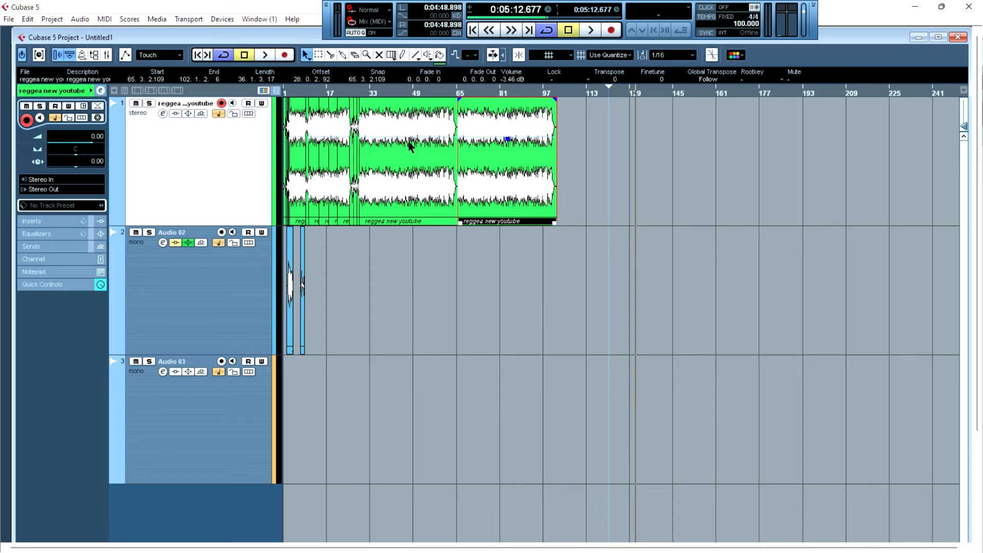
pyautogui.moveTo(514, 143); pyautogui.dragTo(609, 176)
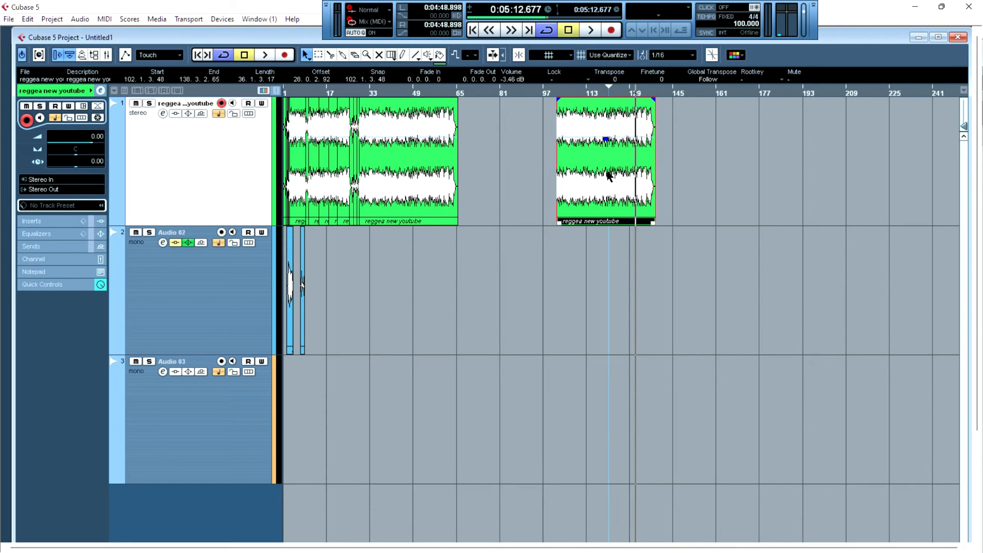
# - Undo the last move of the duplicated reggae event
pyautogui.click(27, 21)
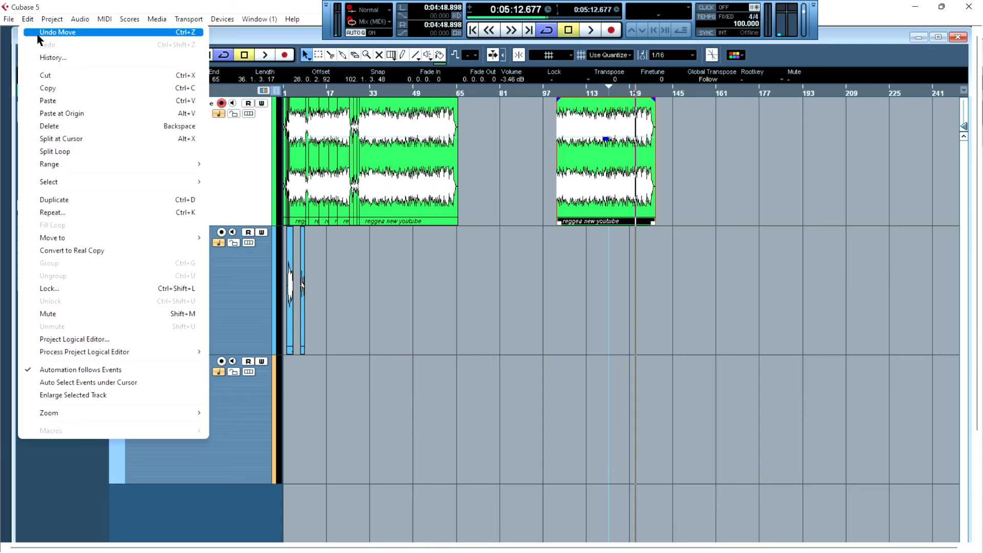
pyautogui.click(39, 32)
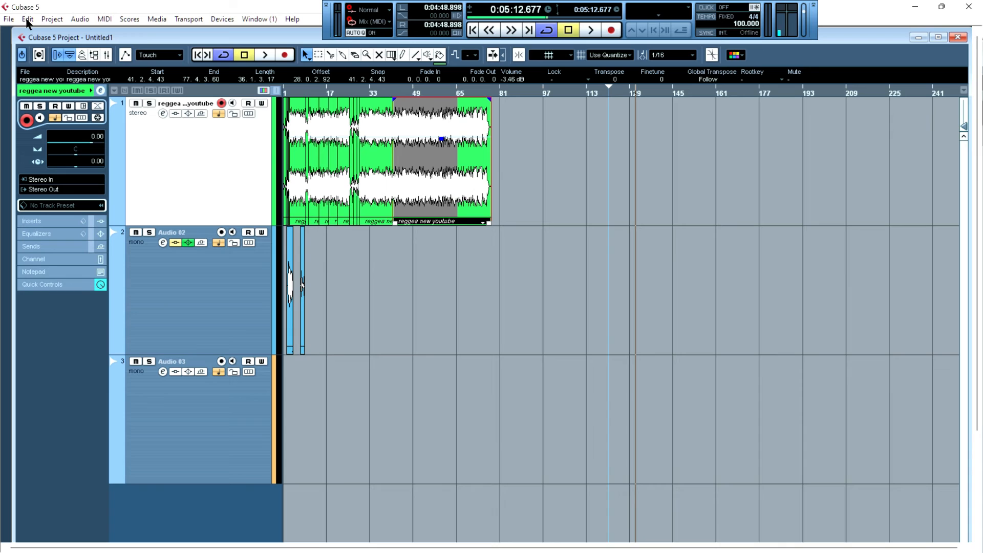
pyautogui.click(27, 21)
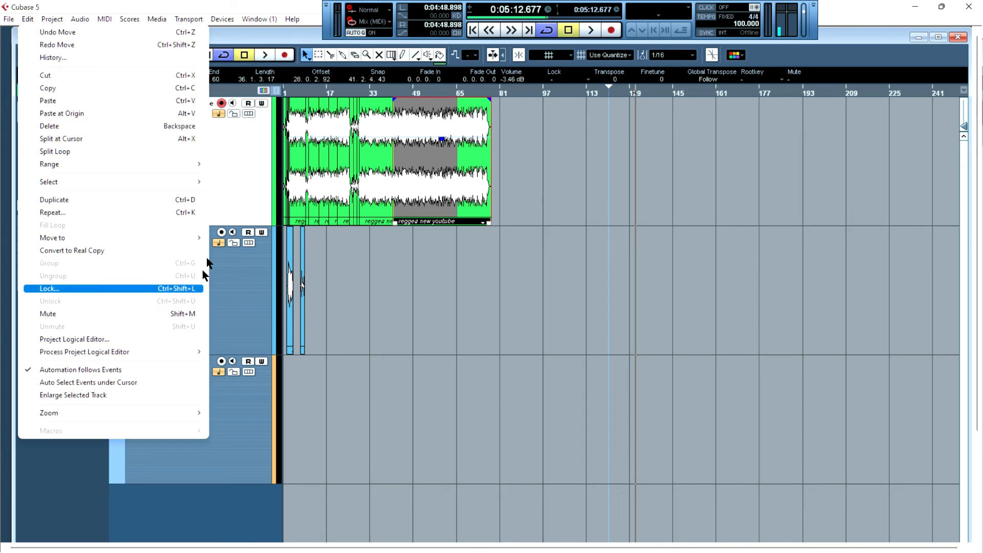
pyautogui.click(408, 271)
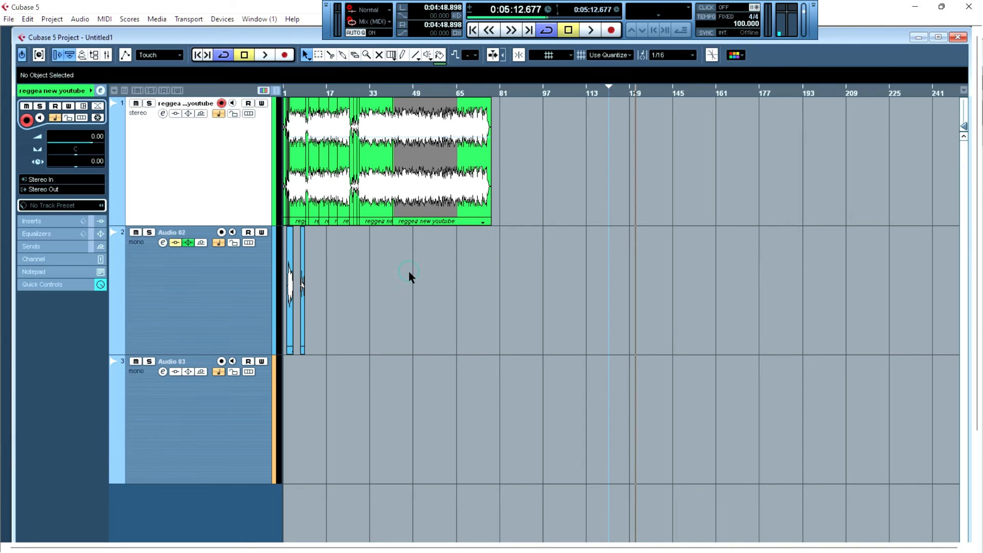
pyautogui.click(470, 193)
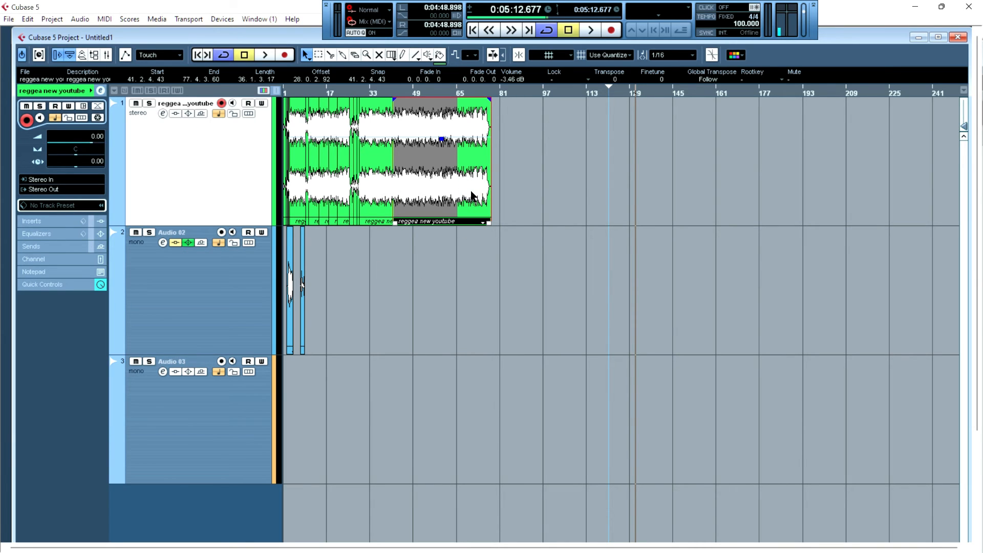
# - Undo three more edits, redo all three, then undo two edits again on the duplicated reggae event
pyautogui.hotkey('ctrl', 'z')
pyautogui.hotkey('ctrl', 'z')
pyautogui.hotkey('ctrl', 'z')
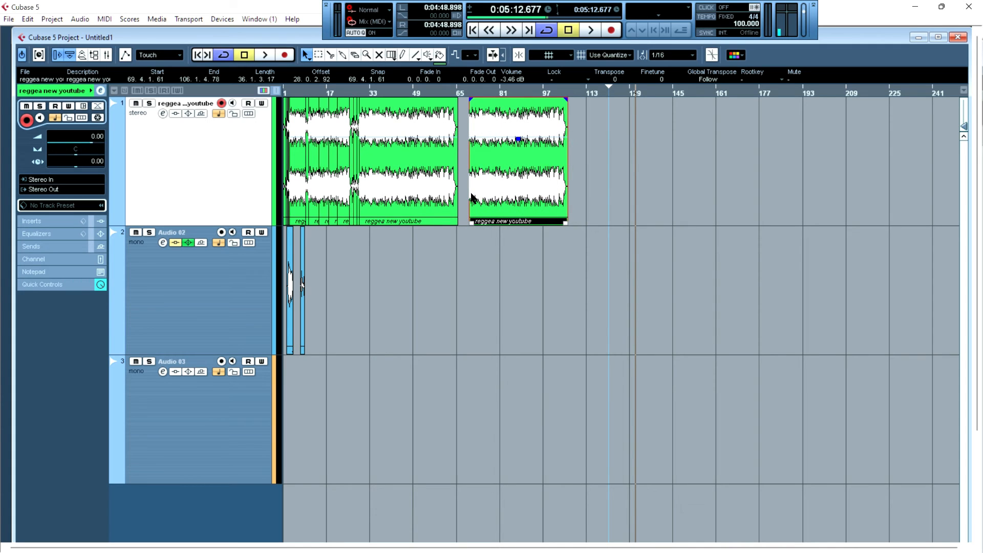
pyautogui.hotkey('ctrl', 'shift', 'z')
pyautogui.hotkey('ctrl', 'shift', 'z')
pyautogui.hotkey('ctrl', 'shift', 'z')
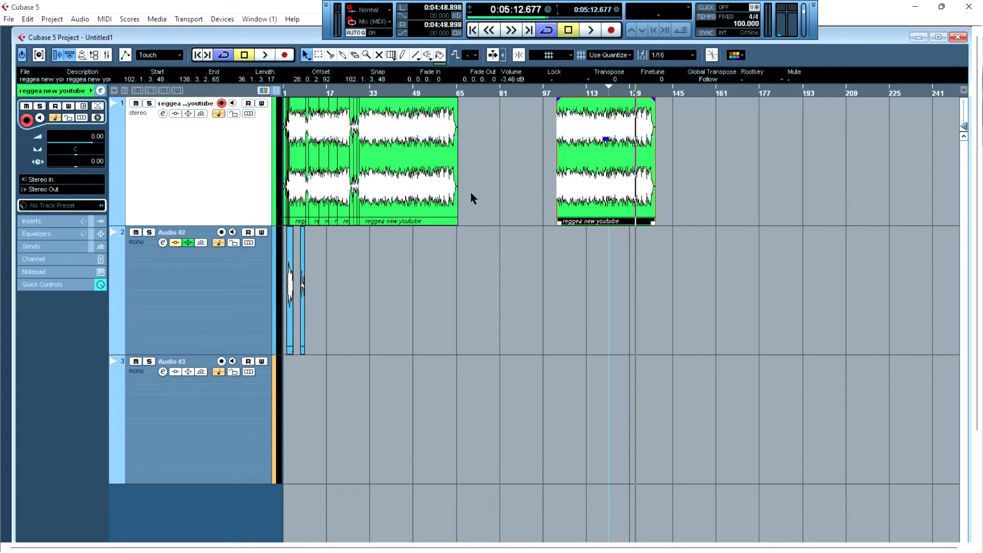
pyautogui.hotkey('ctrl', 'z')
pyautogui.hotkey('ctrl', 'z')
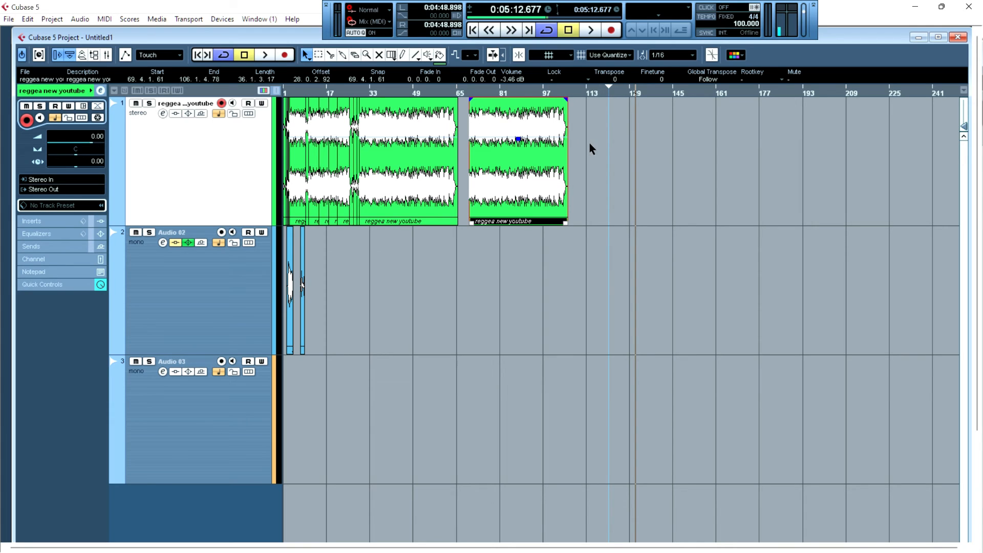
# - Select events across the first two tracks with selection rectangles, then deselect everything
pyautogui.moveTo(597, 149); pyautogui.dragTo(239, 156)
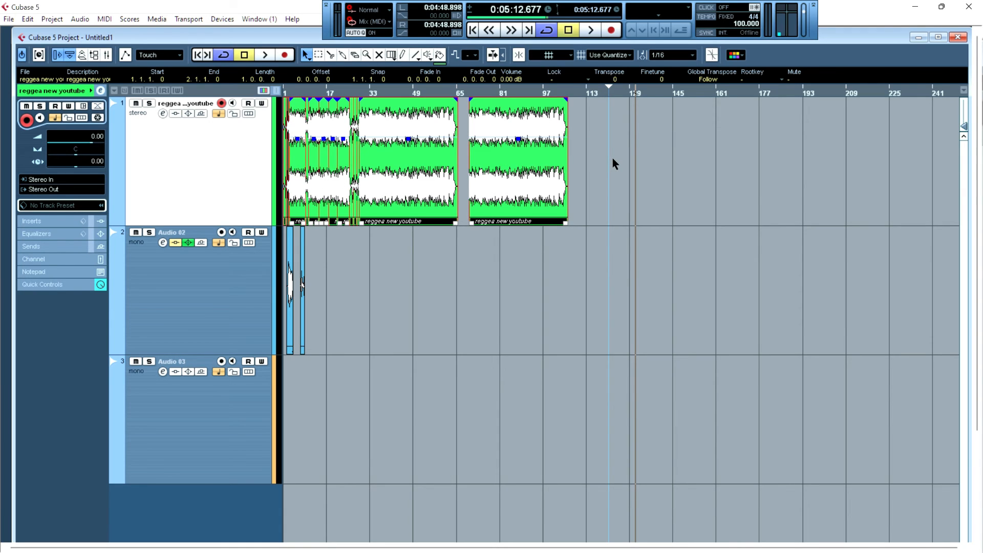
pyautogui.moveTo(613, 158); pyautogui.dragTo(213, 330)
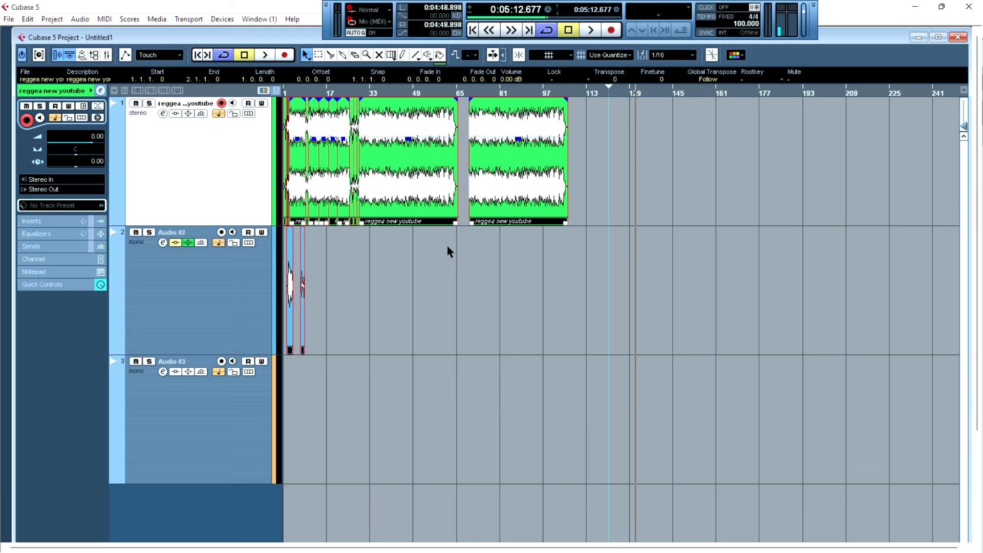
pyautogui.click(681, 165)
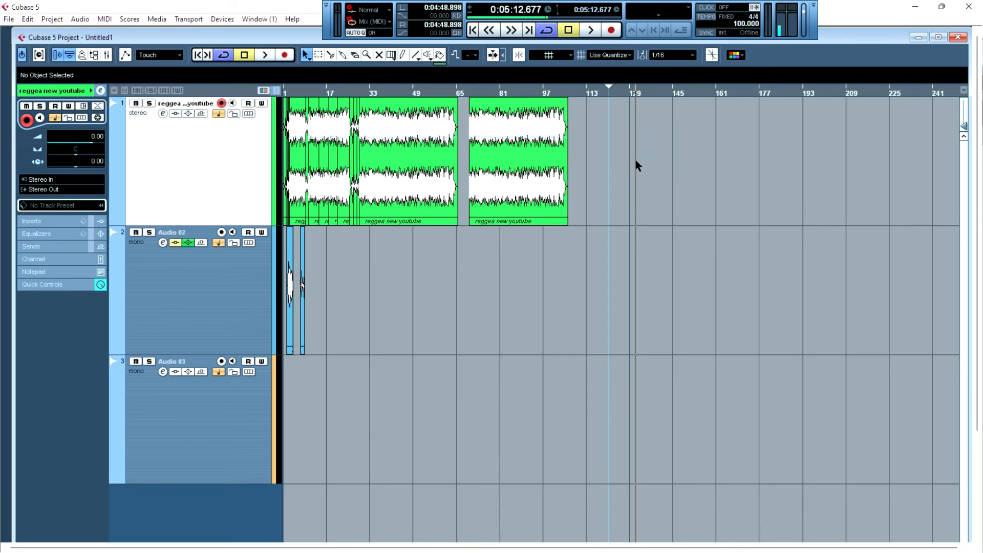
# - Play the reggae event at about bar 69 while raising its transpose to 9, then return the transpose to 0
pyautogui.click(484, 181)
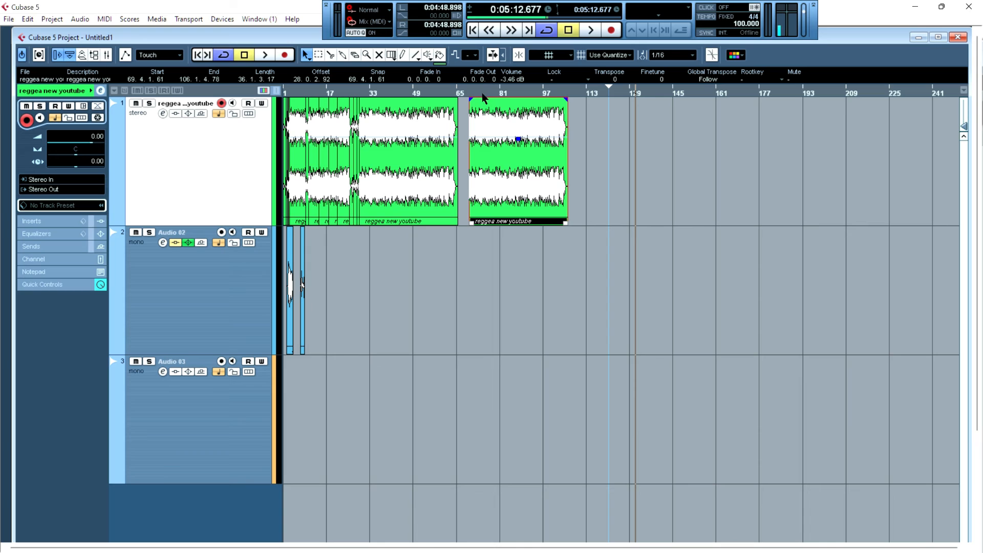
pyautogui.click(483, 93)
pyautogui.press('space')
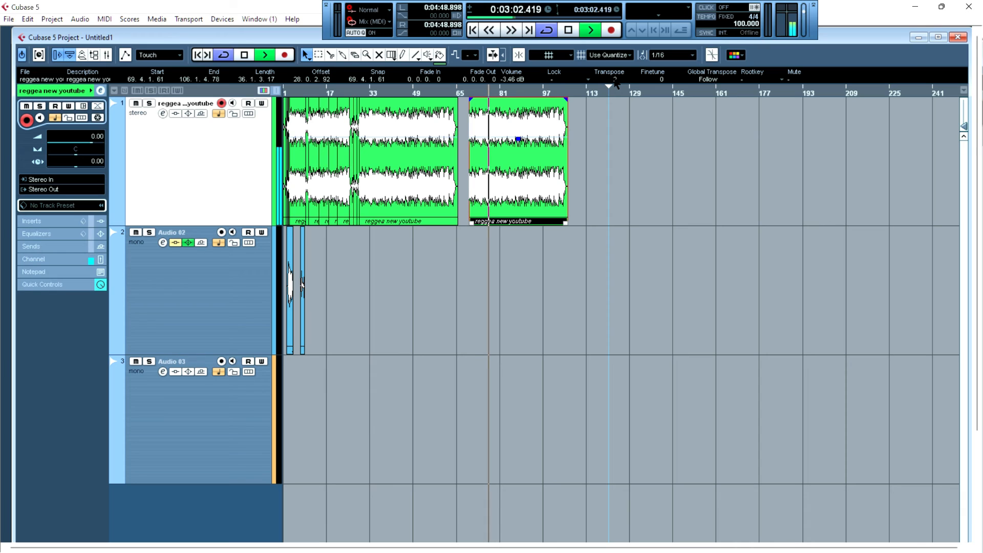
pyautogui.scroll(2, 617, 79)
pyautogui.scroll(2, 621, 79)
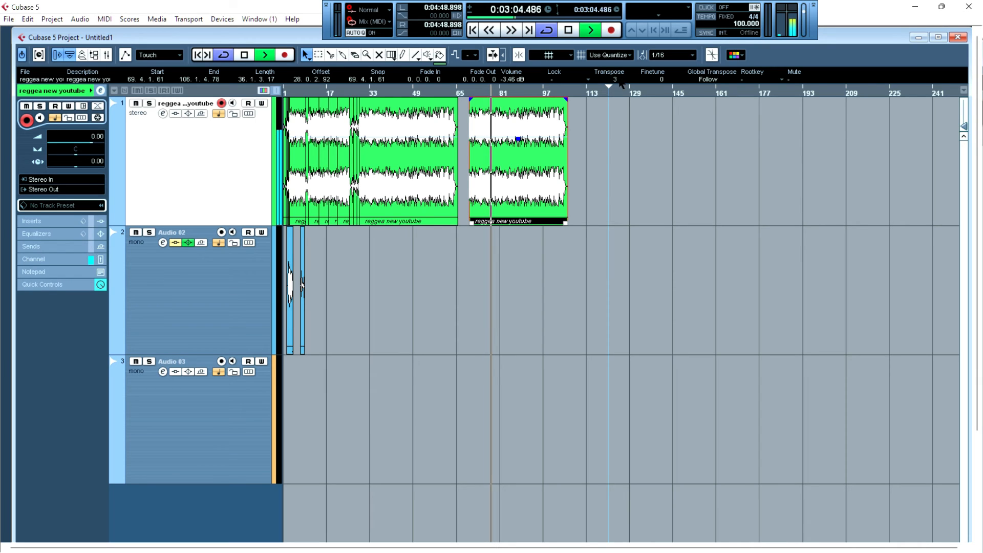
pyautogui.scroll(5, 620, 83)
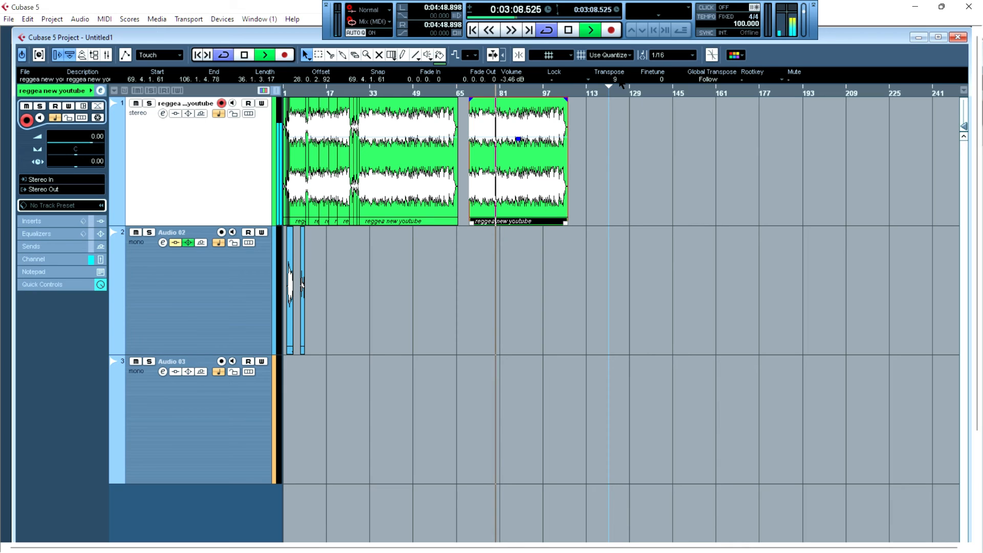
pyautogui.press('space')
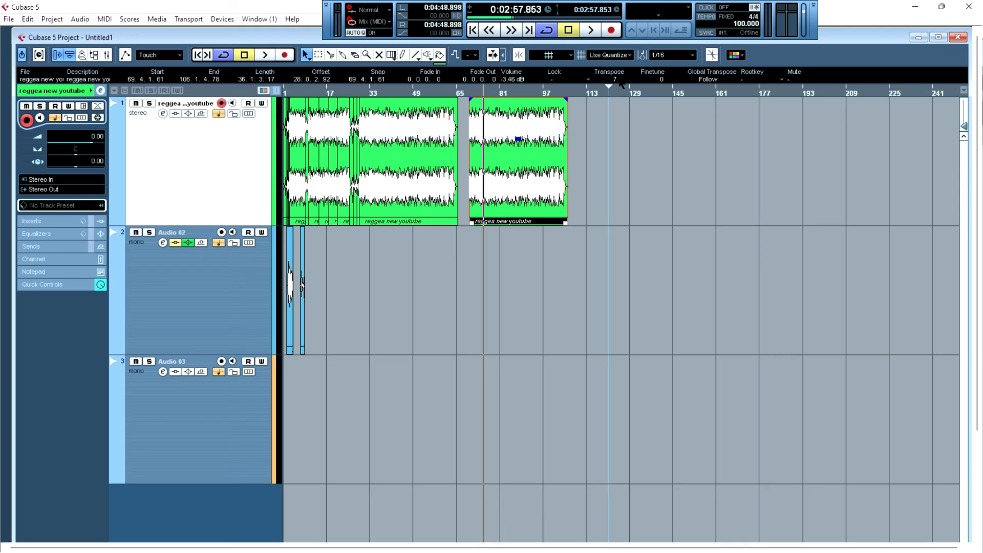
pyautogui.scroll(-1, 619, 83)
# - Add an instrument track below Audio 03 using the HALionOne VST instrument
pyautogui.click(160, 468)
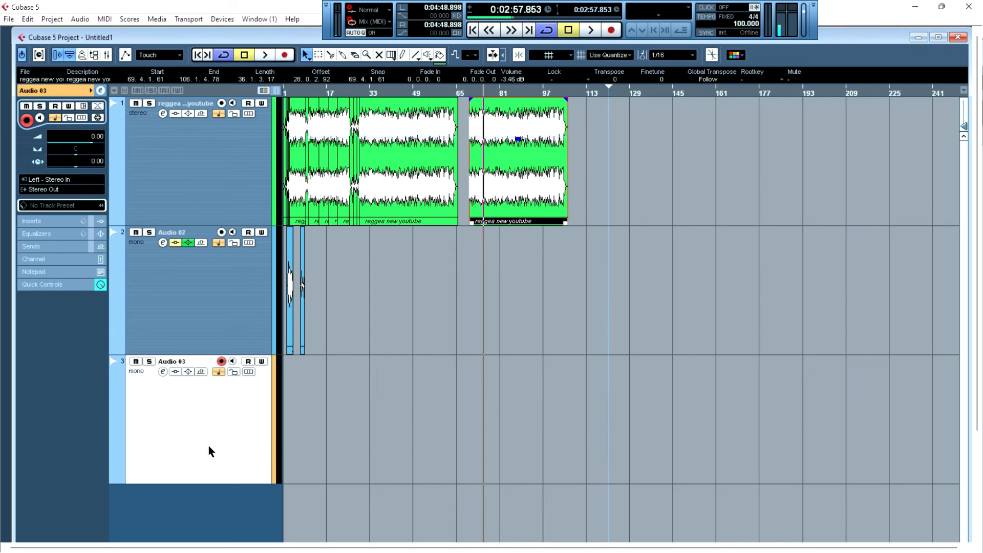
pyautogui.rightClick(209, 451)
pyautogui.moveTo(274, 253)
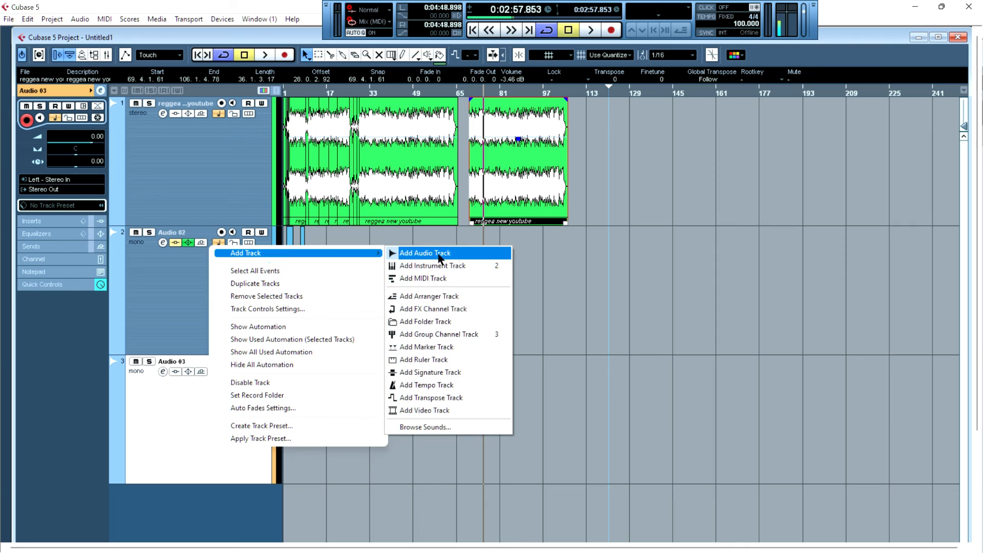
pyautogui.click(464, 266)
pyautogui.click(479, 143)
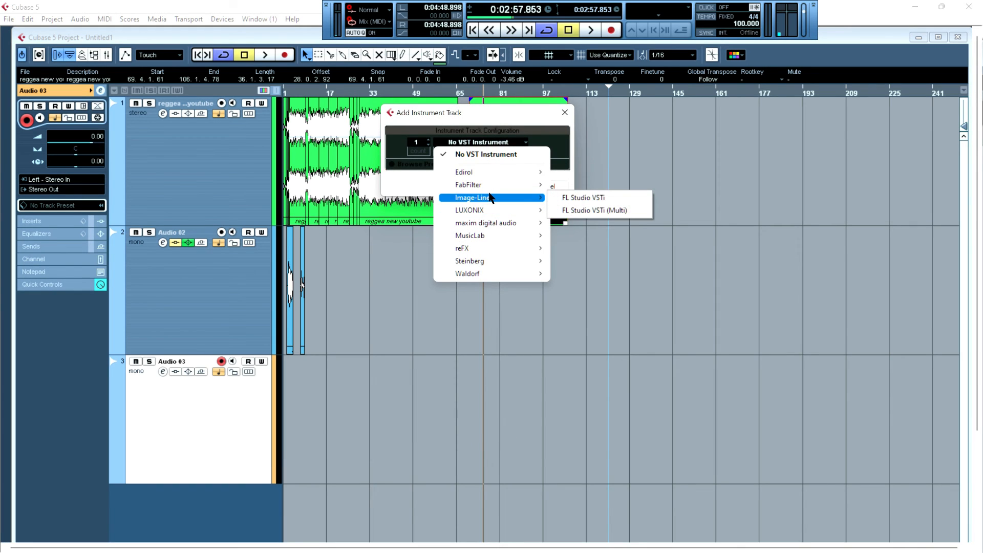
pyautogui.moveTo(492, 265)
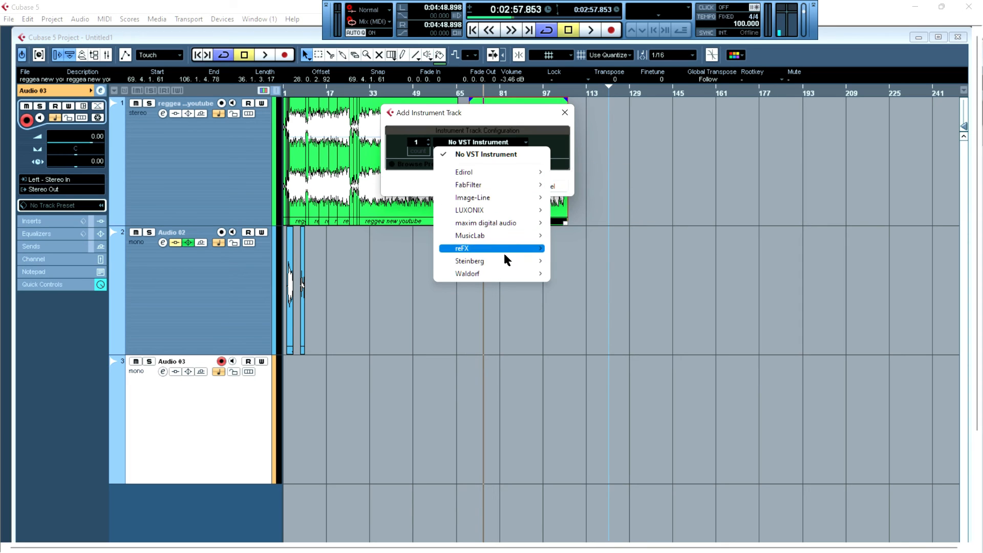
pyautogui.moveTo(526, 261)
pyautogui.click(579, 294)
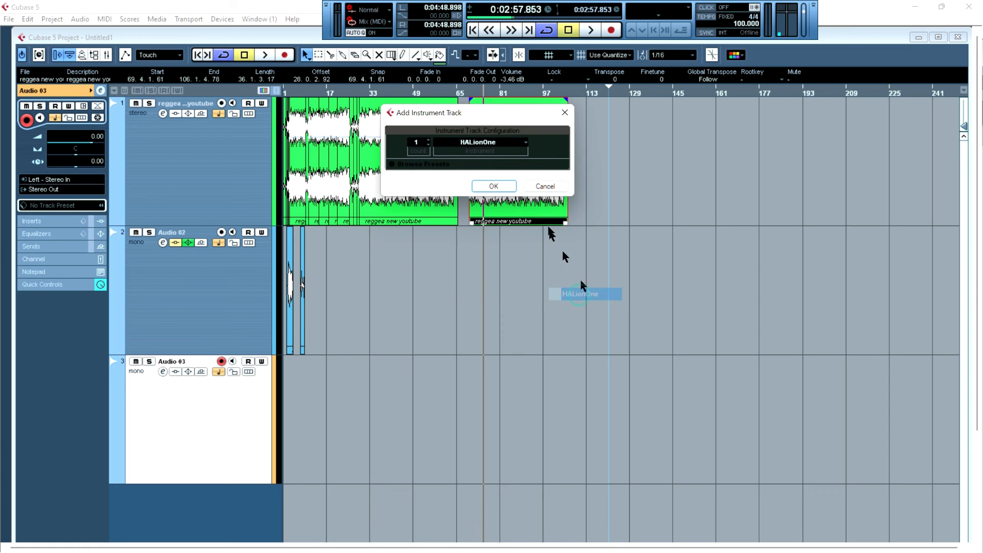
pyautogui.click(510, 188)
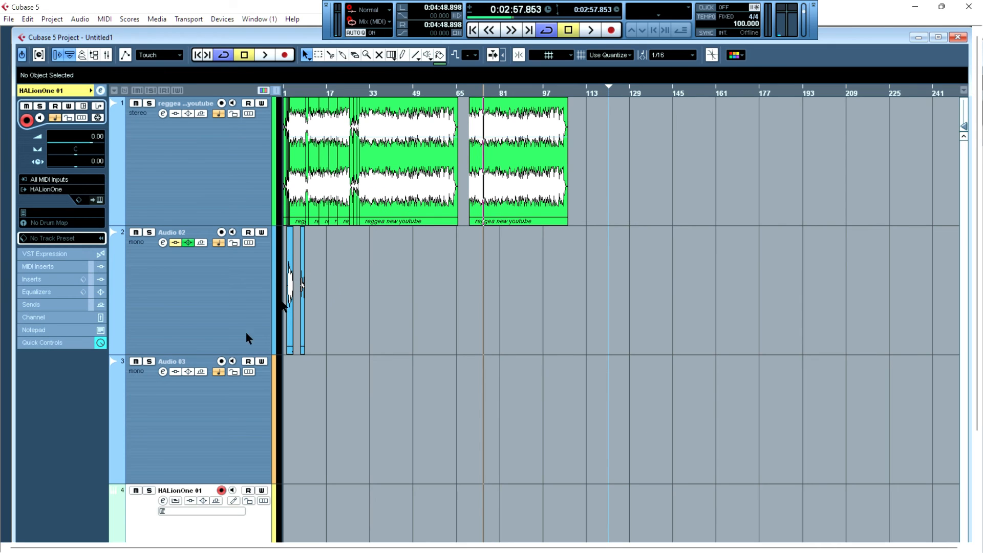
# - Load the Nylon Guitar VX preset on the HALionOne track from the preset browser
pyautogui.click(182, 511)
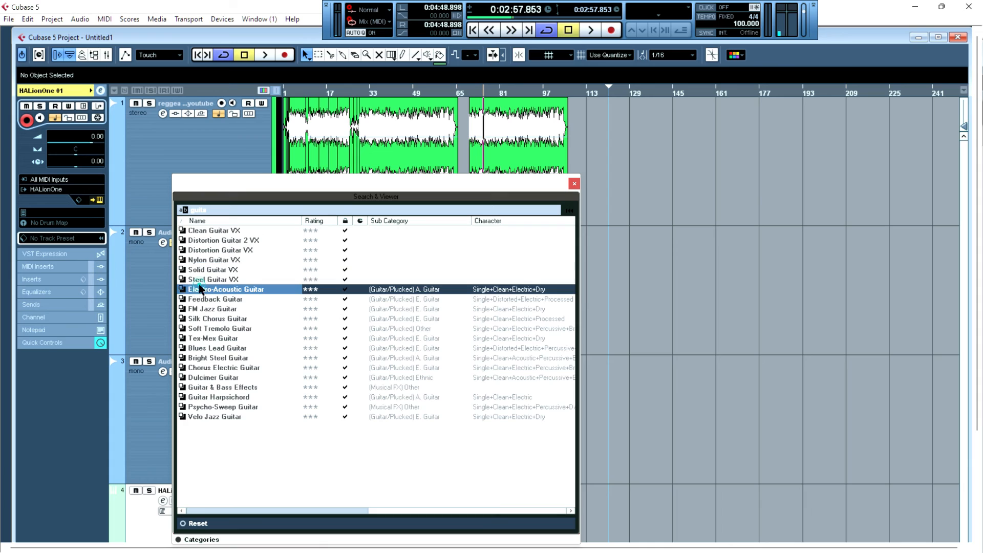
pyautogui.click(193, 288)
pyautogui.click(206, 261)
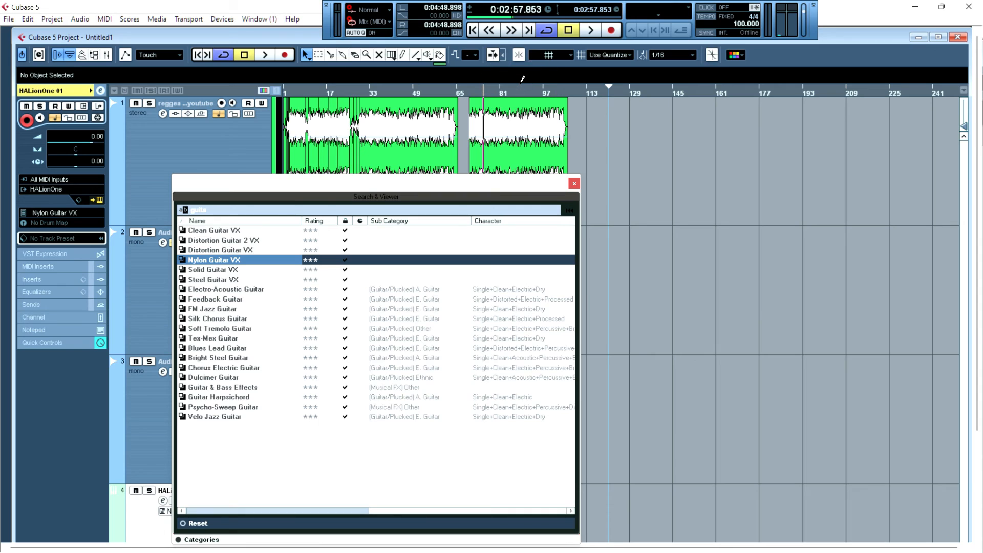
# - Show the virtual keyboard, play several test notes, and close the preset browser
pyautogui.hotkey('alt', 'k')
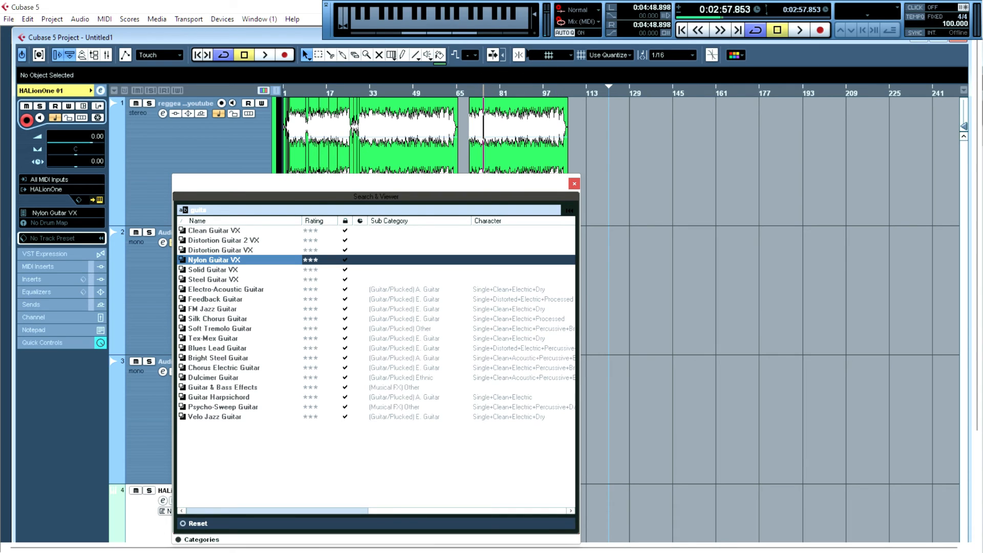
pyautogui.press('h')
pyautogui.press('r')
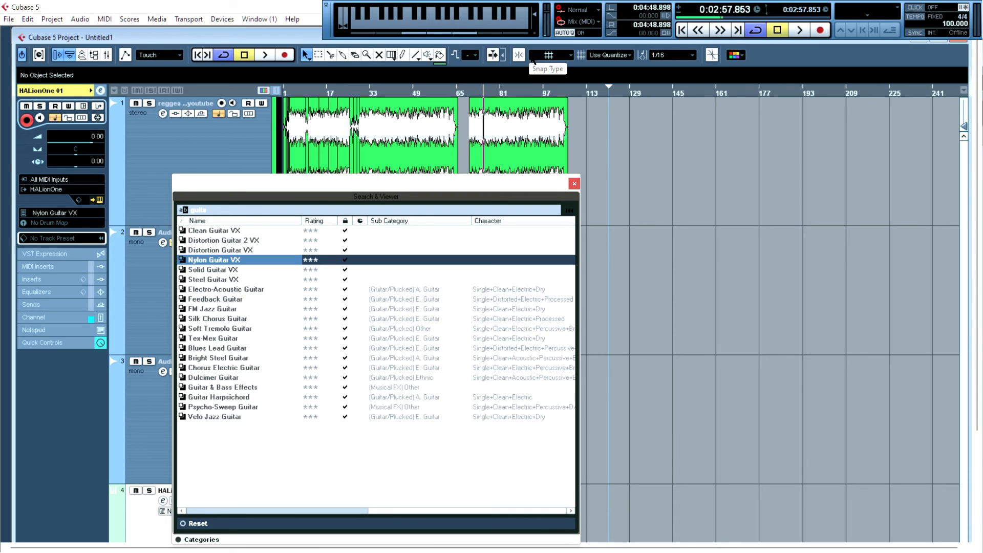
pyautogui.press('g')
pyautogui.press('r')
pyautogui.press('y')
pyautogui.press('t')
pyautogui.press('x')
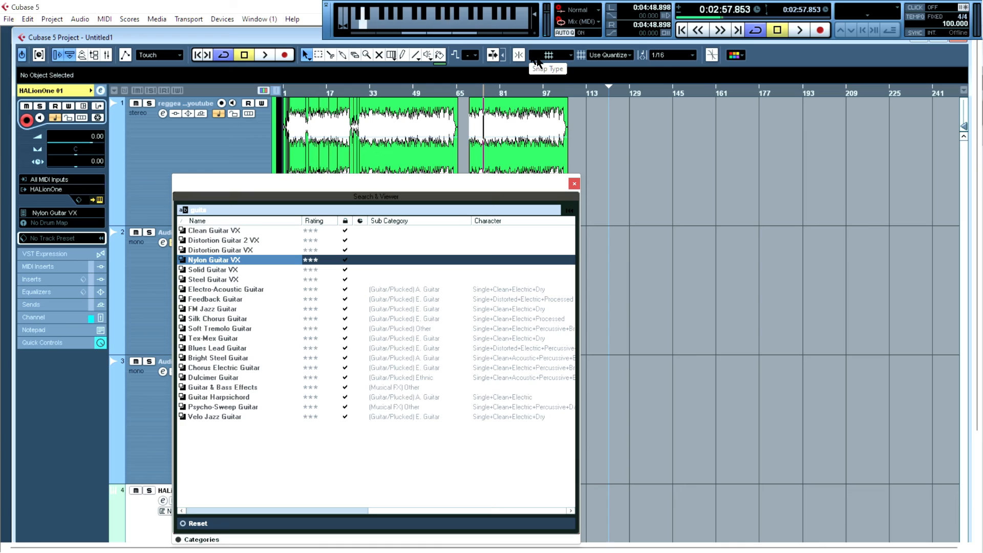
pyautogui.click(575, 180)
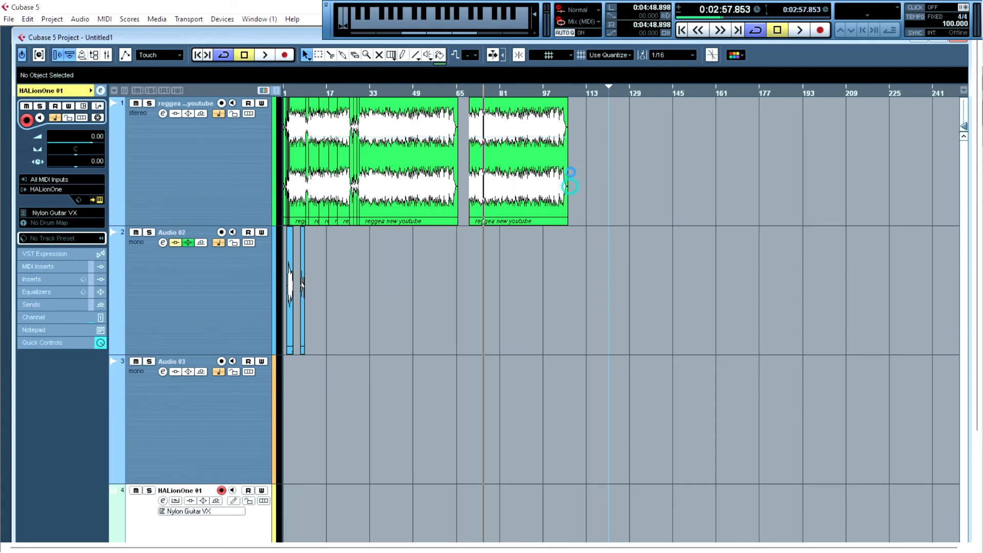
# - Move the left locator to about bar 109, then briefly play and record from about bar 121 on the instrument track
pyautogui.click(581, 85)
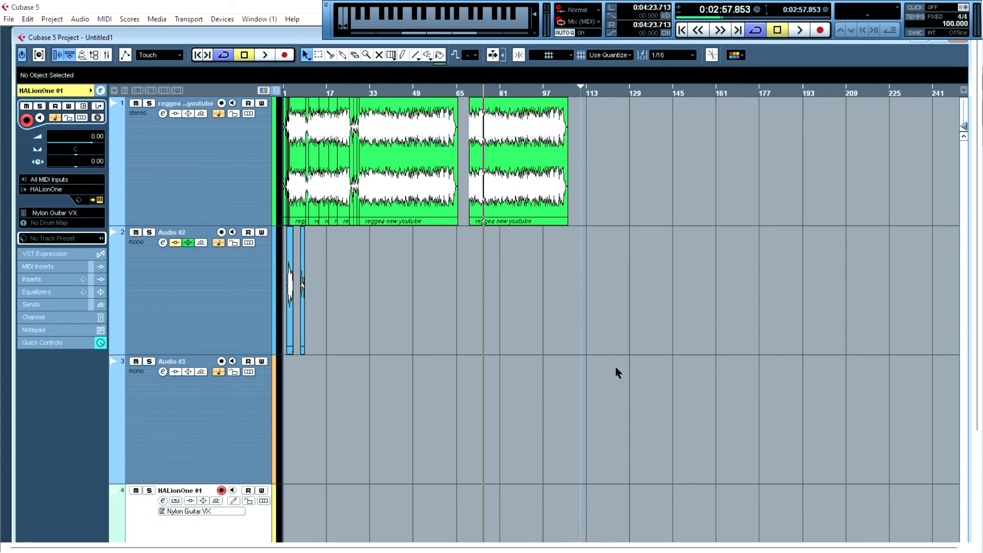
pyautogui.click(613, 97)
pyautogui.press('space')
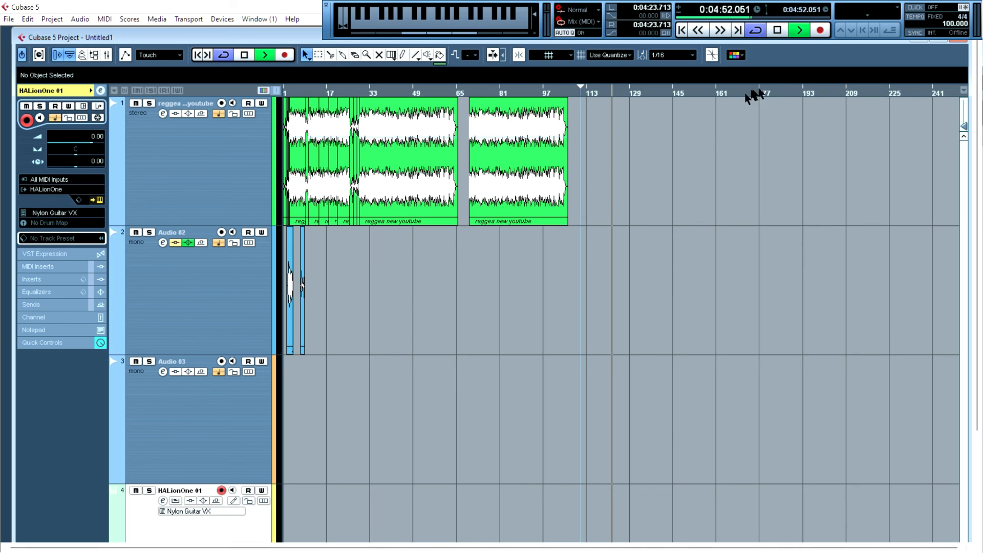
pyautogui.click(820, 30)
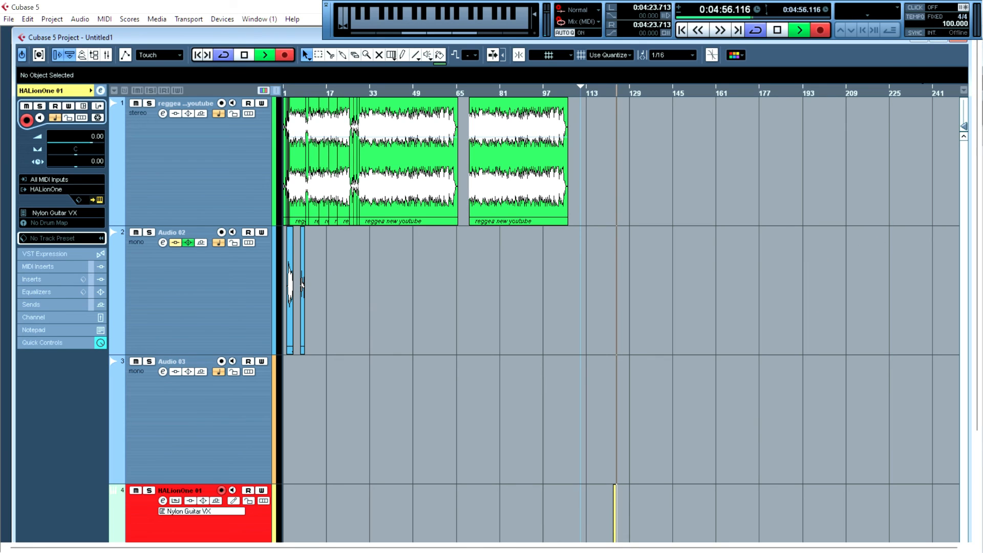
pyautogui.press('space')
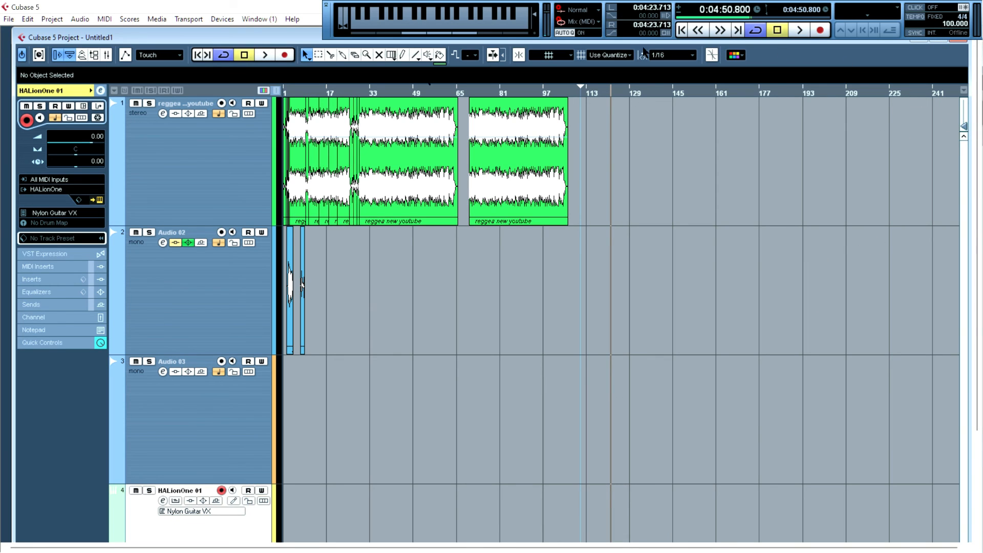
# - Un-maximize the project window and stretch it taller to show the instrument track, then start playback
pyautogui.moveTo(258, 31); pyautogui.dragTo(298, 41)
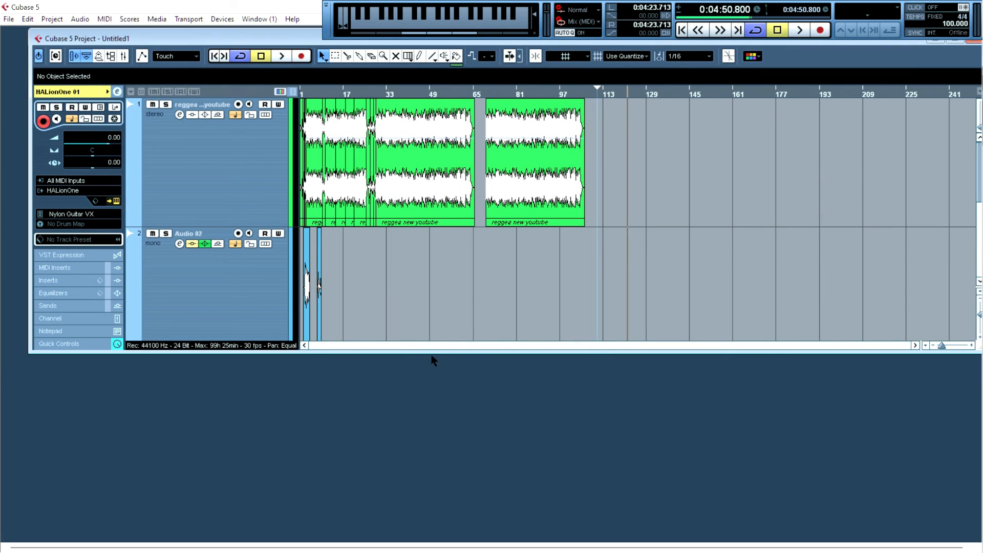
pyautogui.moveTo(430, 351); pyautogui.dragTo(422, 517)
pyautogui.scroll(-2, 561, 367)
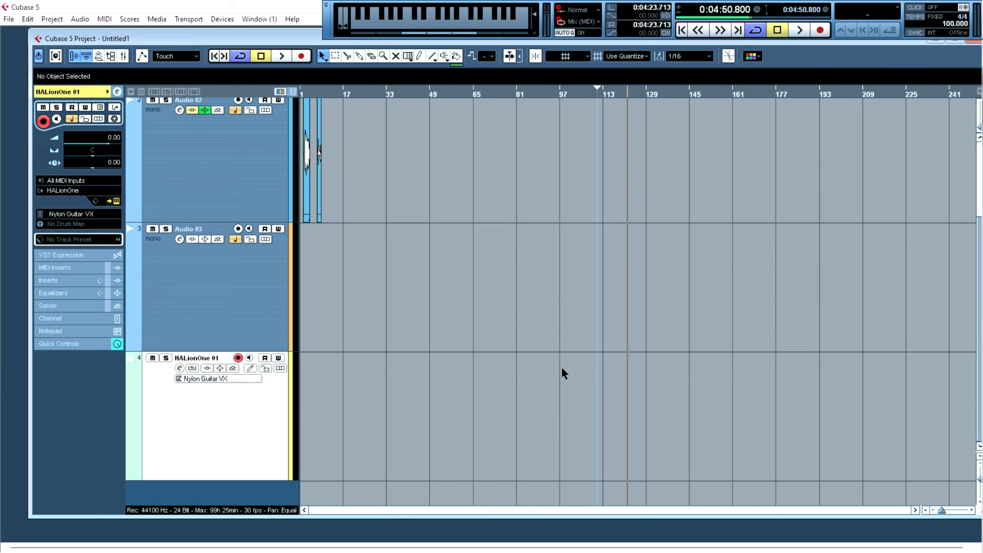
pyautogui.press('space')
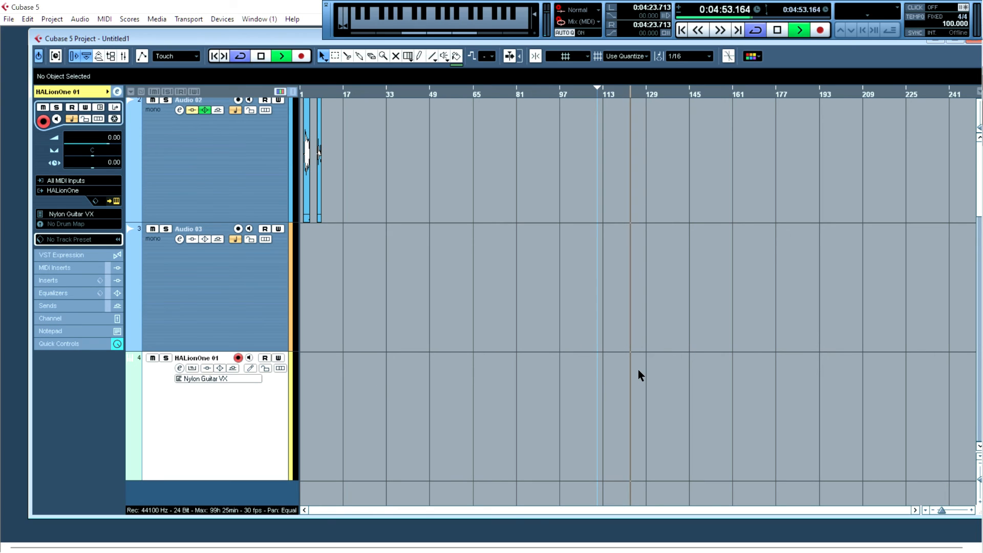
# - Record a short MIDI part on the HALionOne track near bar 128 and play it back several times
pyautogui.click(821, 30)
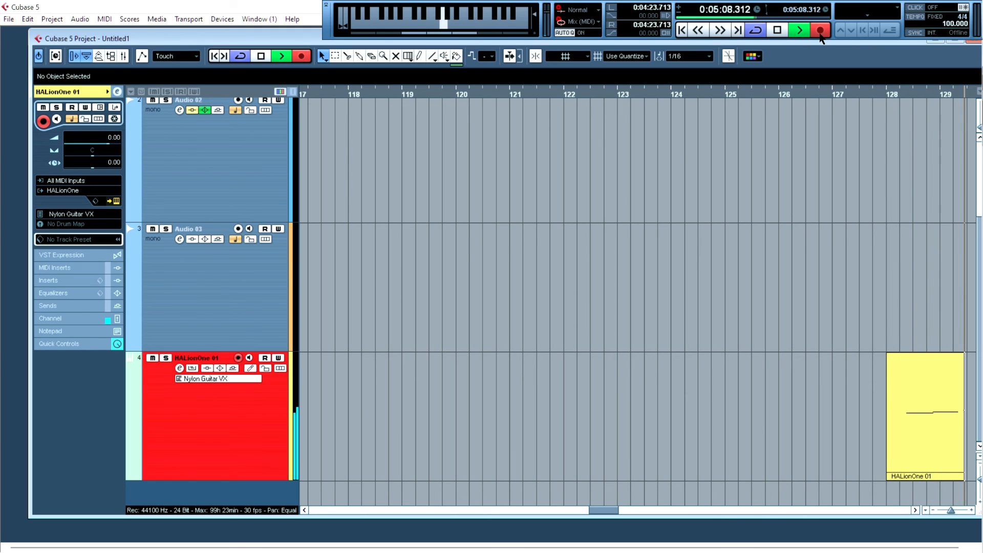
pyautogui.press('space')
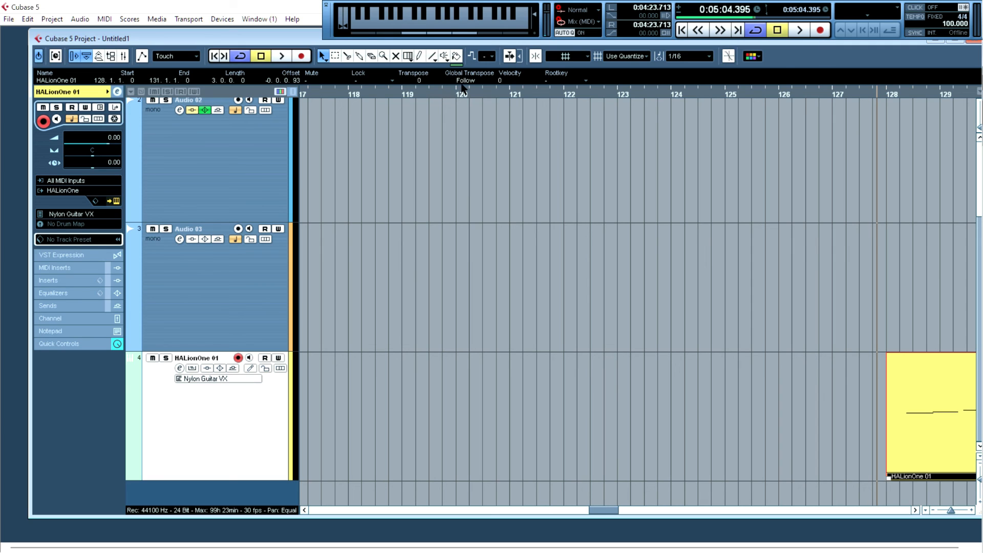
pyautogui.press('space')
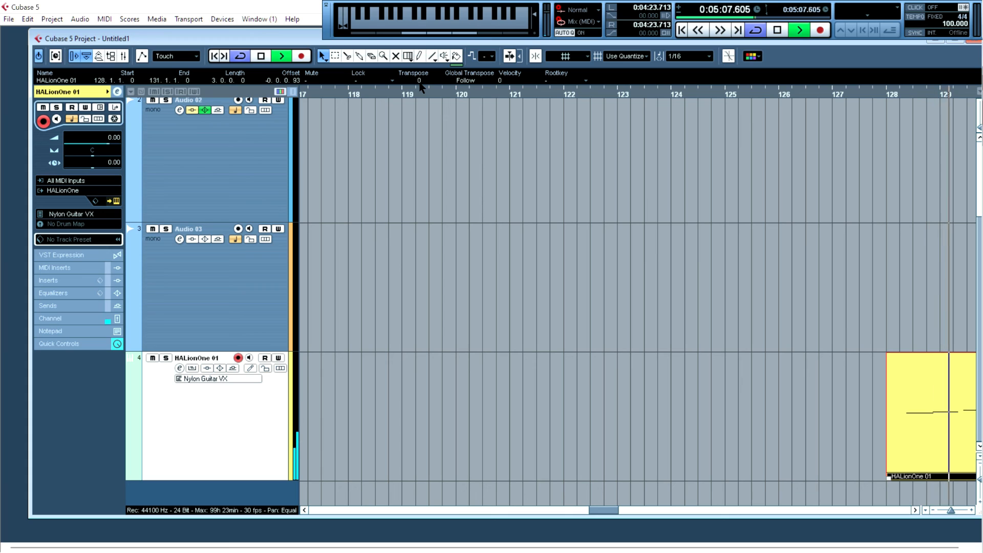
pyautogui.press('space')
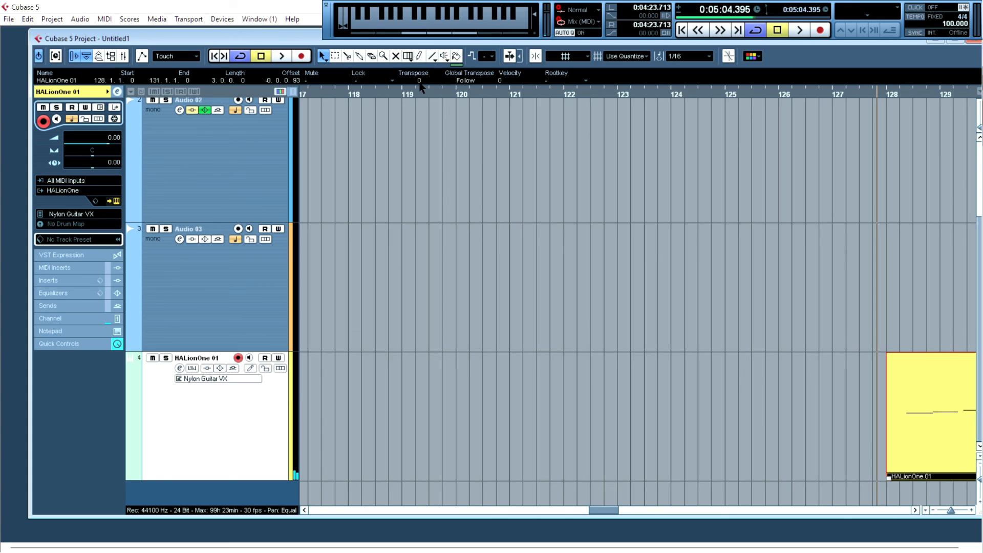
pyautogui.press('space')
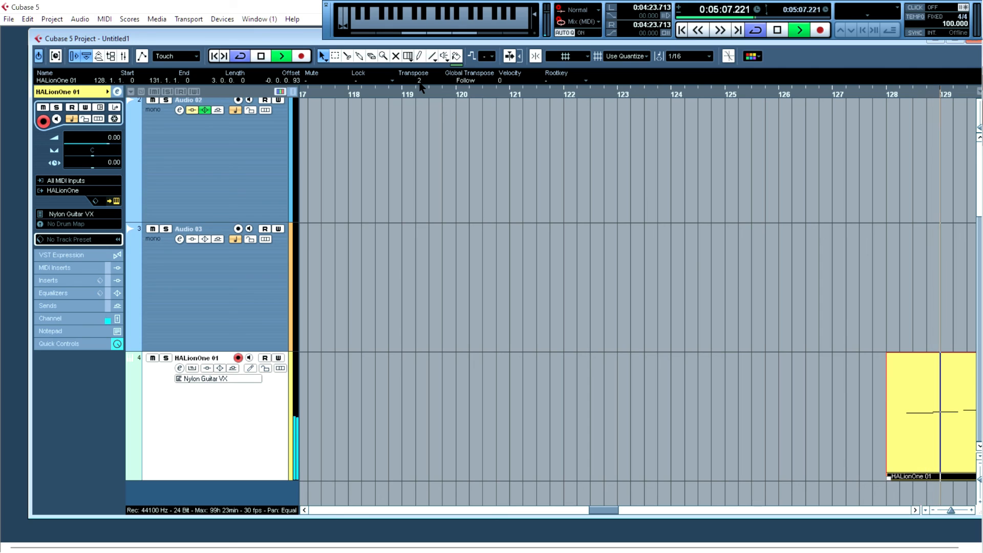
pyautogui.press('space')
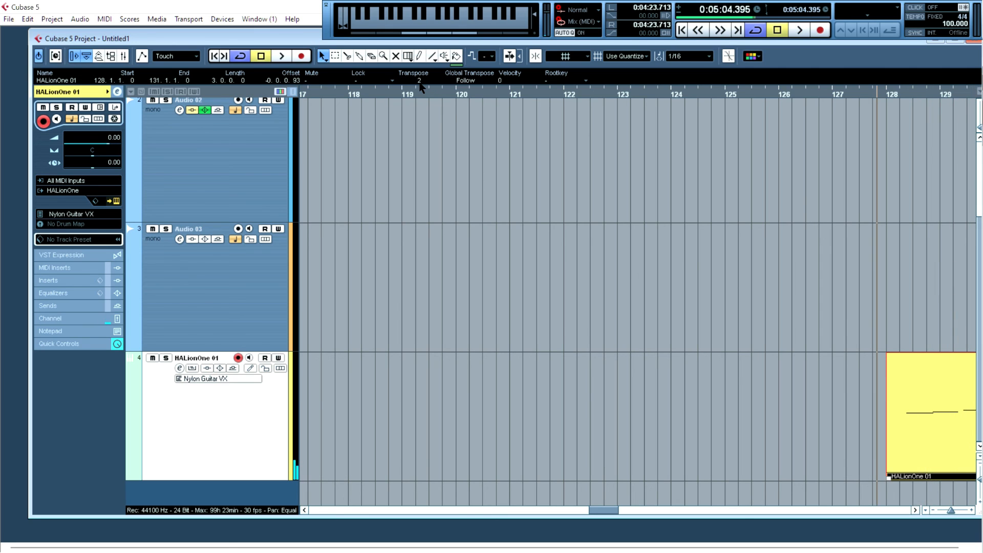
pyautogui.press('space')
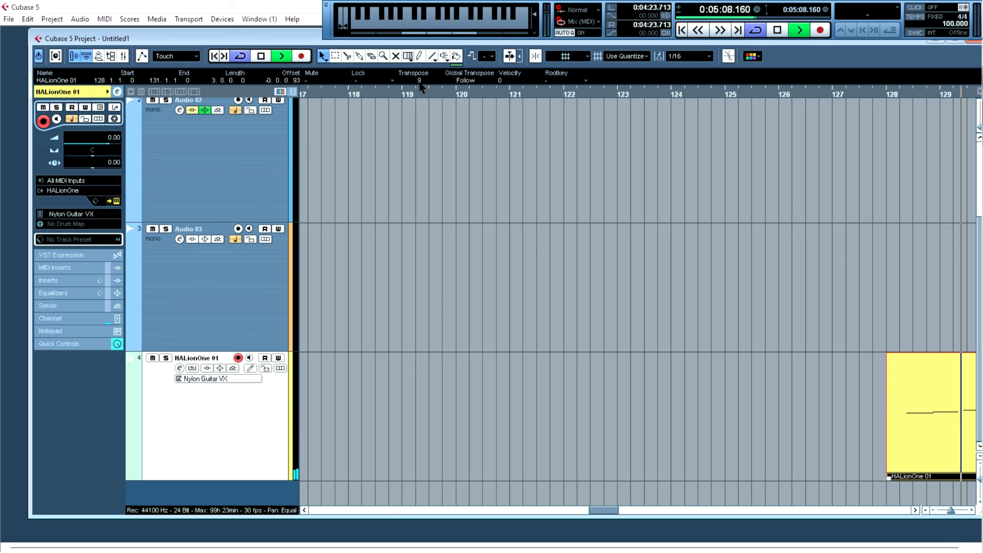
pyautogui.press('space')
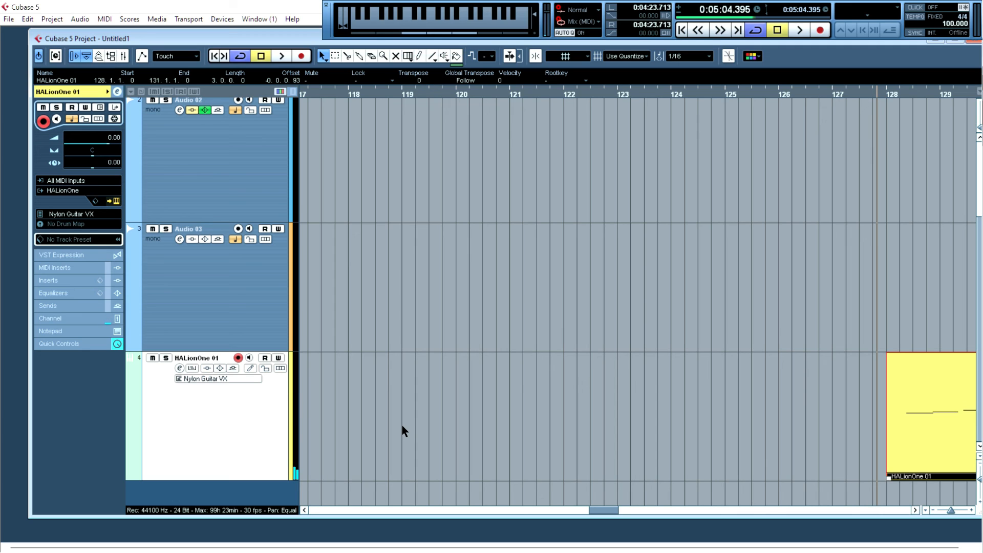
# - Hide the virtual keyboard, zoom out the timeline, and delete the recorded MIDI part
pyautogui.hotkey('alt', 'k')
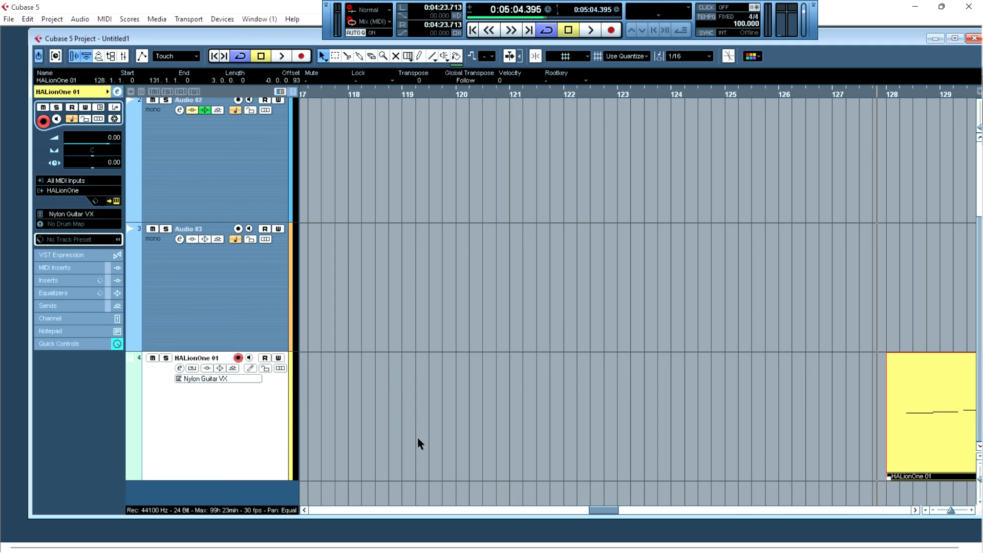
pyautogui.press('g')
pyautogui.press('g')
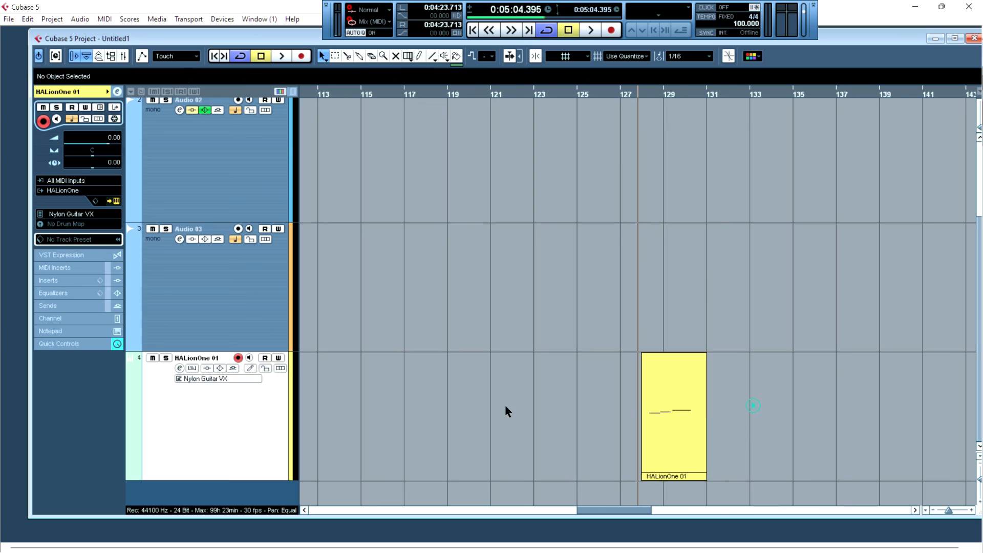
pyautogui.press('Delete')
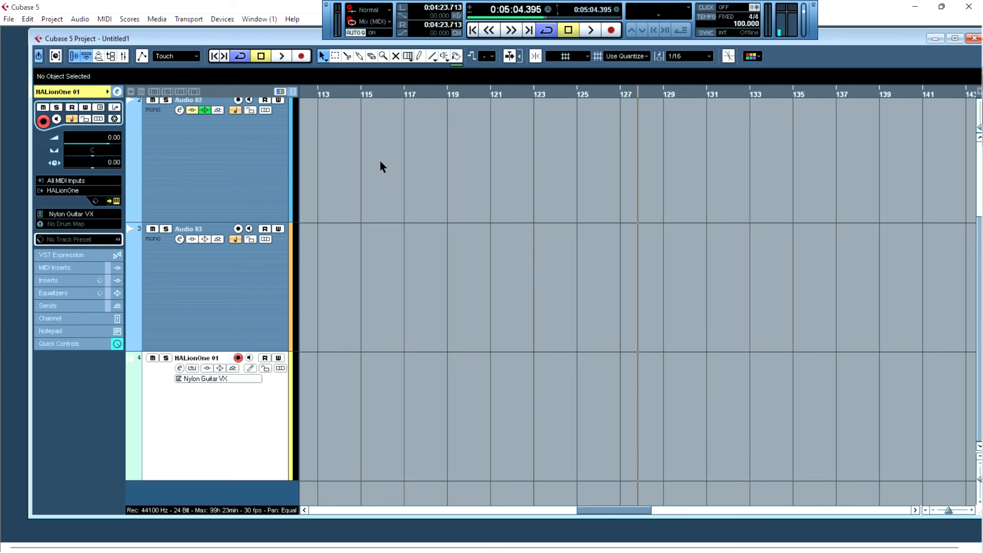
pyautogui.click(8, 19)
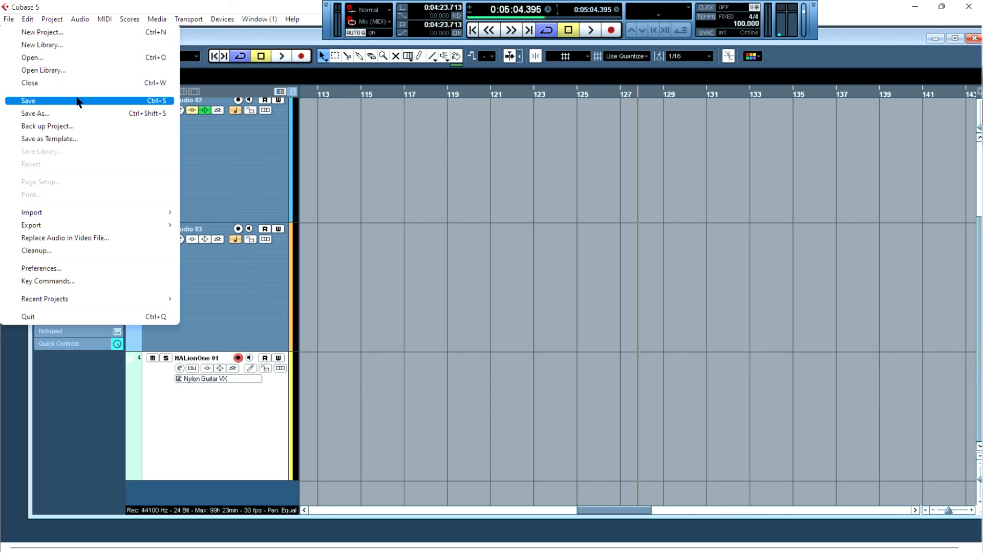
pyautogui.click(532, 150)
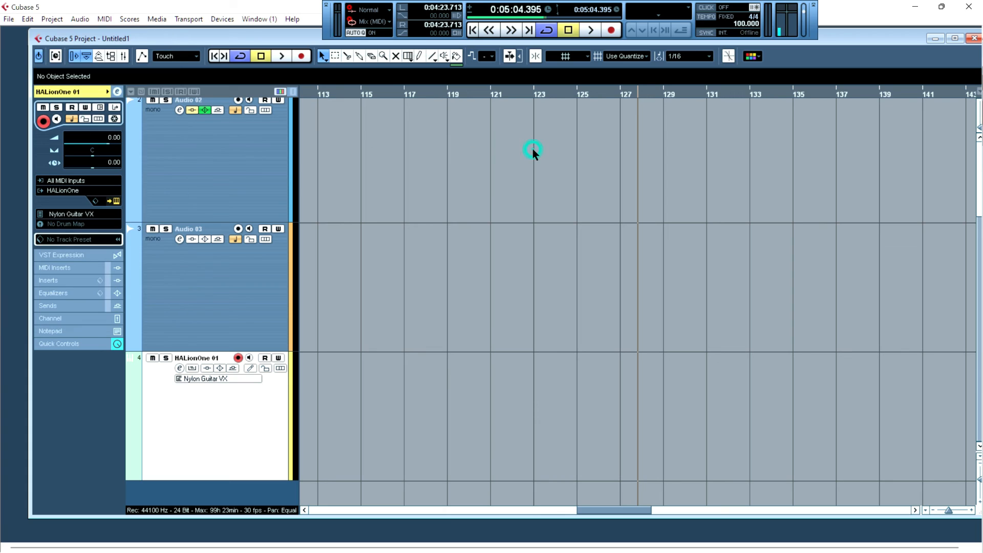
pyautogui.hotkey('ctrl', 's')
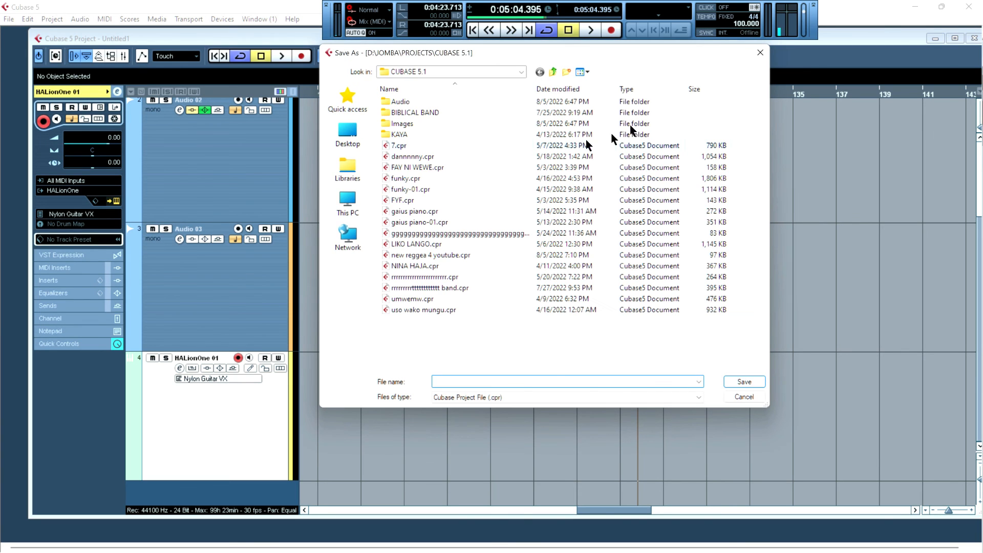
pyautogui.click(760, 51)
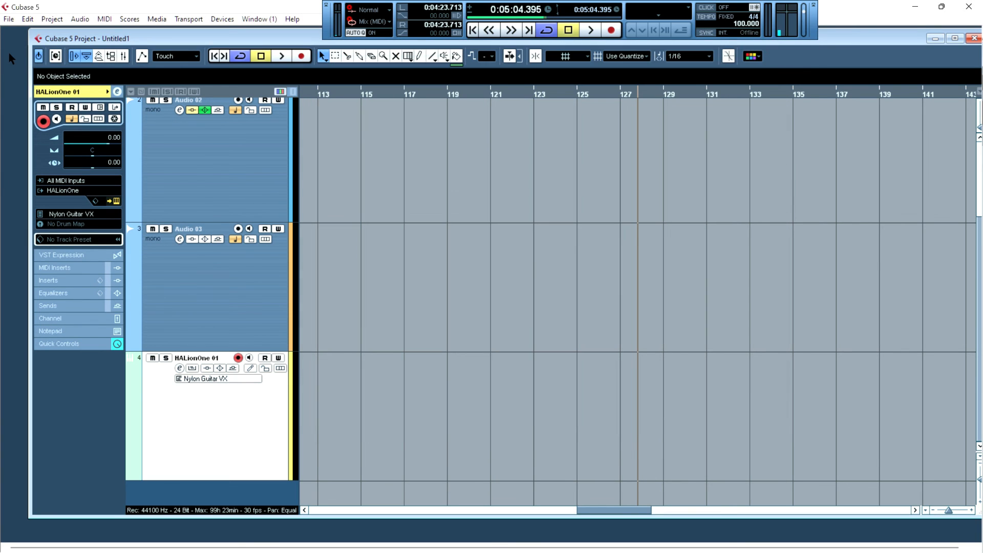
# - Save the project under the file name test test in the CUBASE 5.1 folder
pyautogui.click(10, 19)
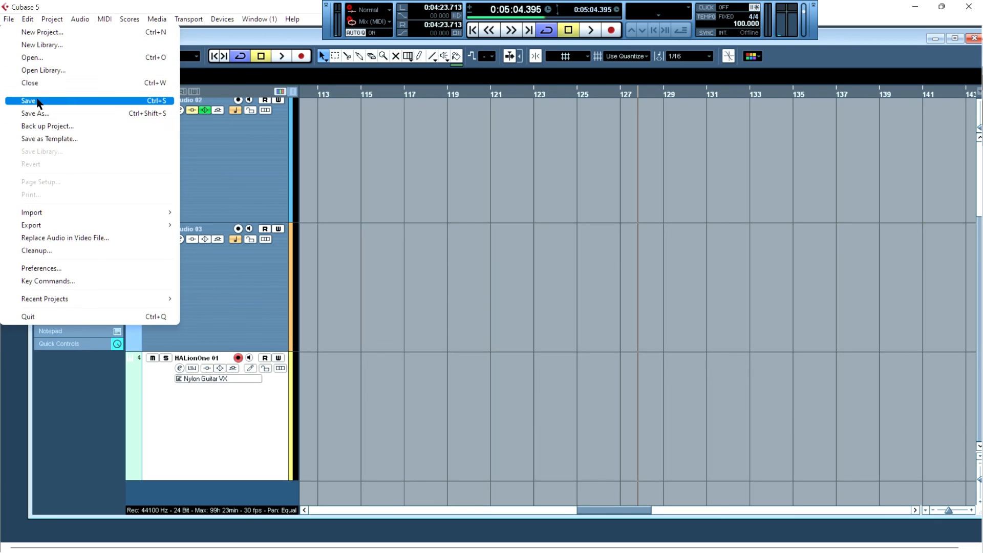
pyautogui.click(37, 101)
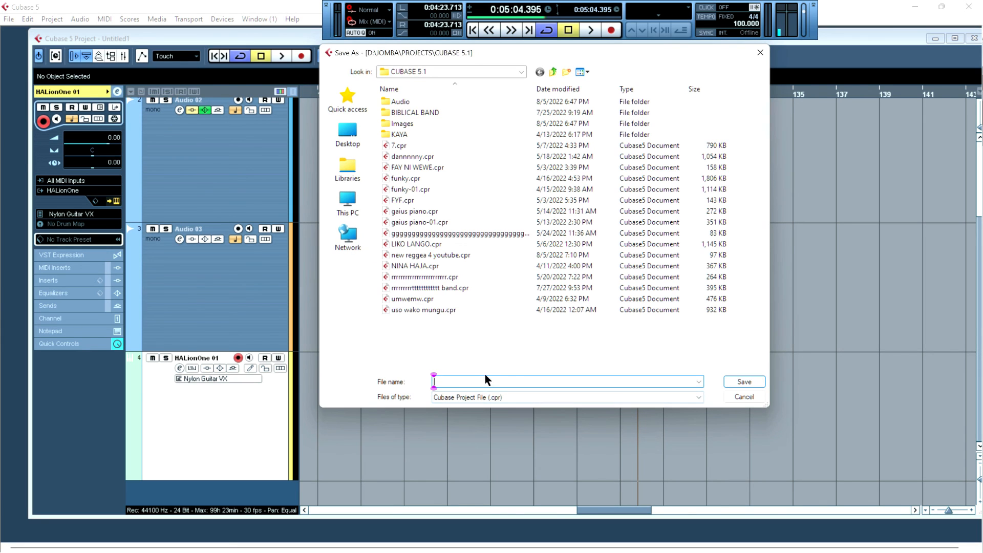
pyautogui.click(485, 382)
pyautogui.write('tes')
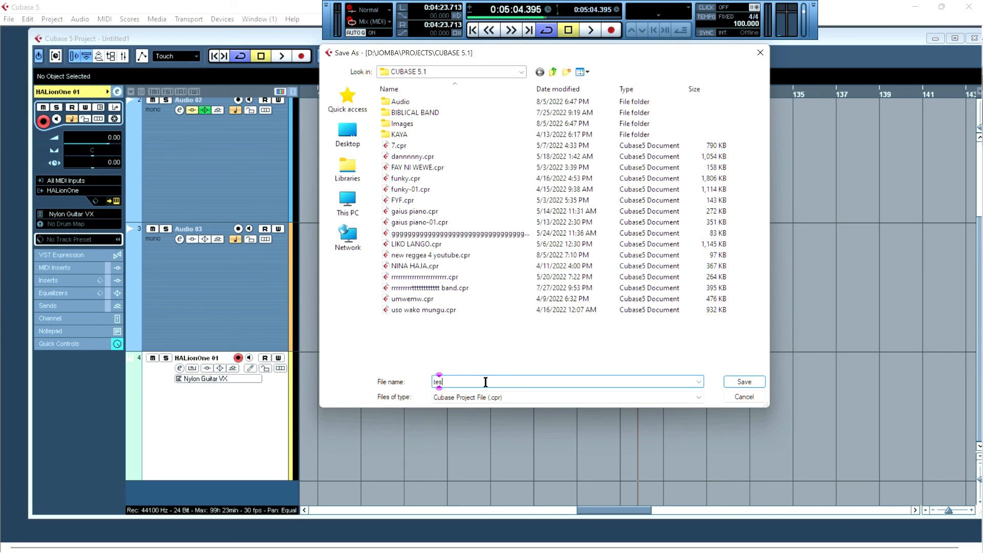
pyautogui.write('t tet')
pyautogui.write('st')
pyautogui.click(742, 382)
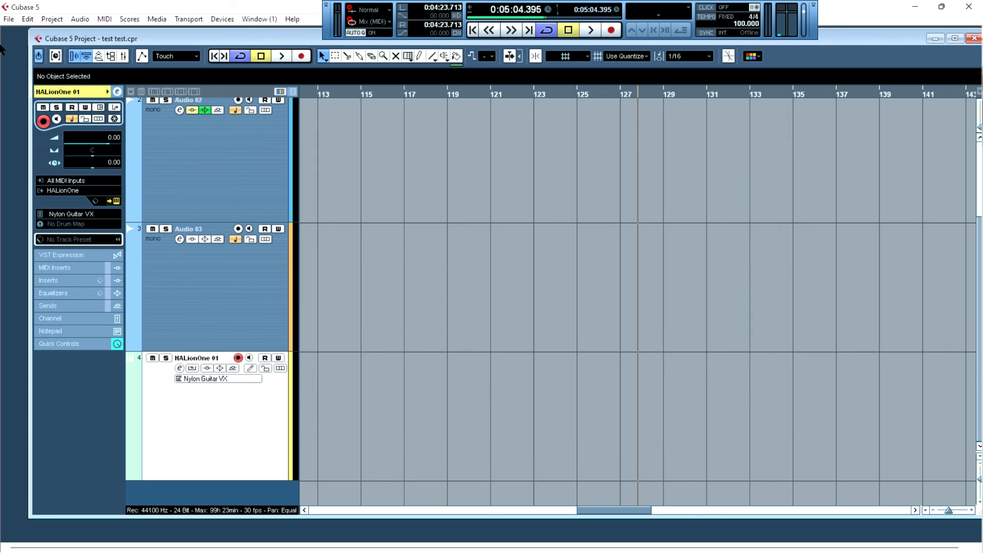
# - Reopen test test.cpr from the recent projects list
pyautogui.click(10, 19)
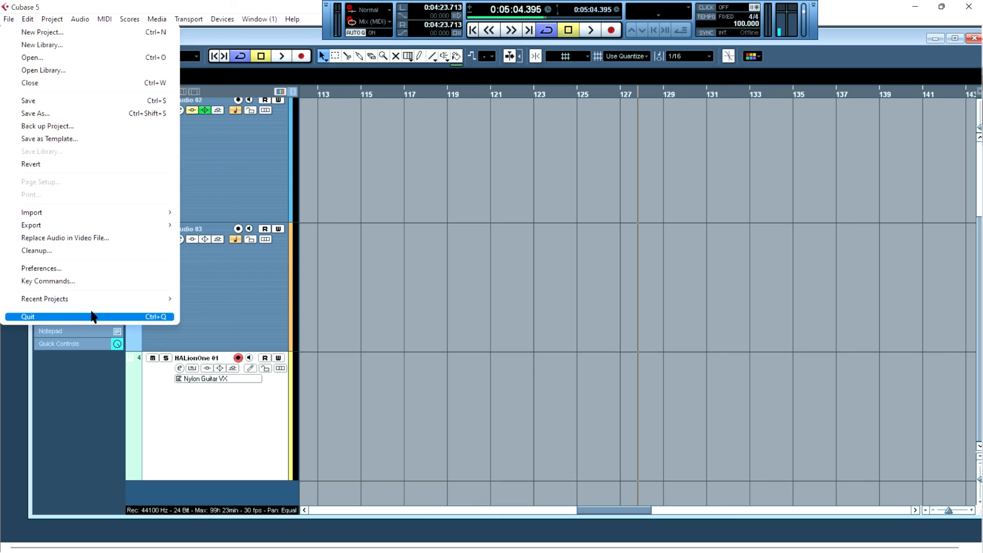
pyautogui.moveTo(97, 302)
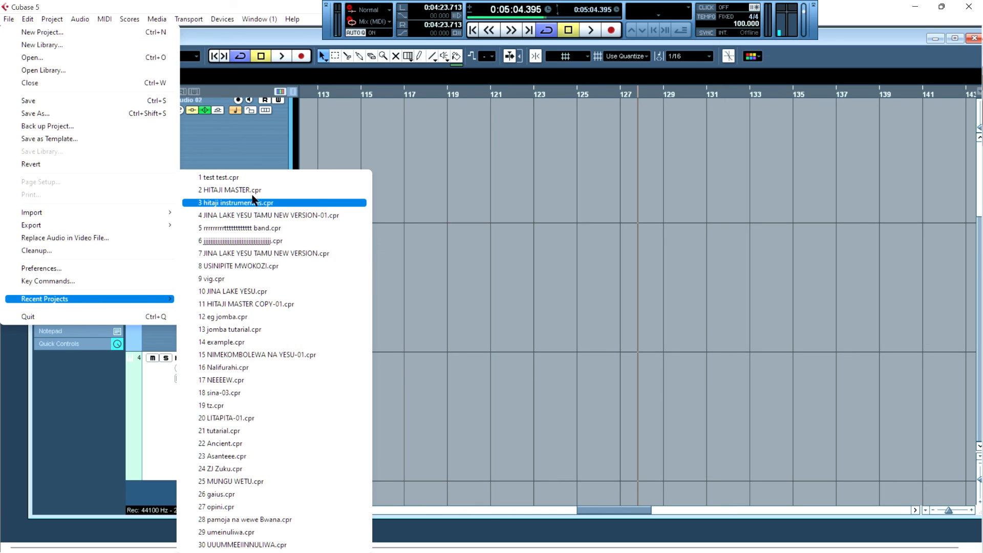
pyautogui.click(244, 179)
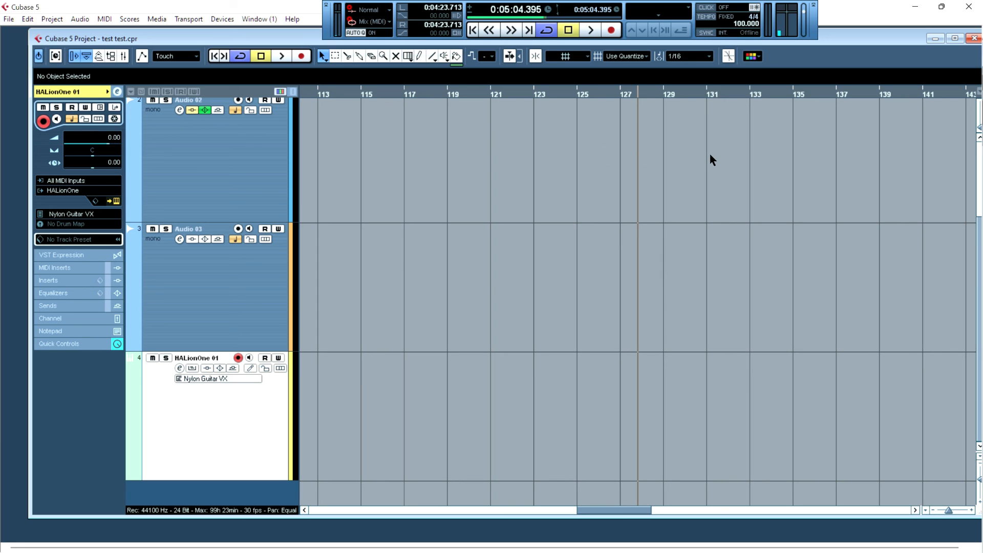
pyautogui.scroll(3, 630, 205)
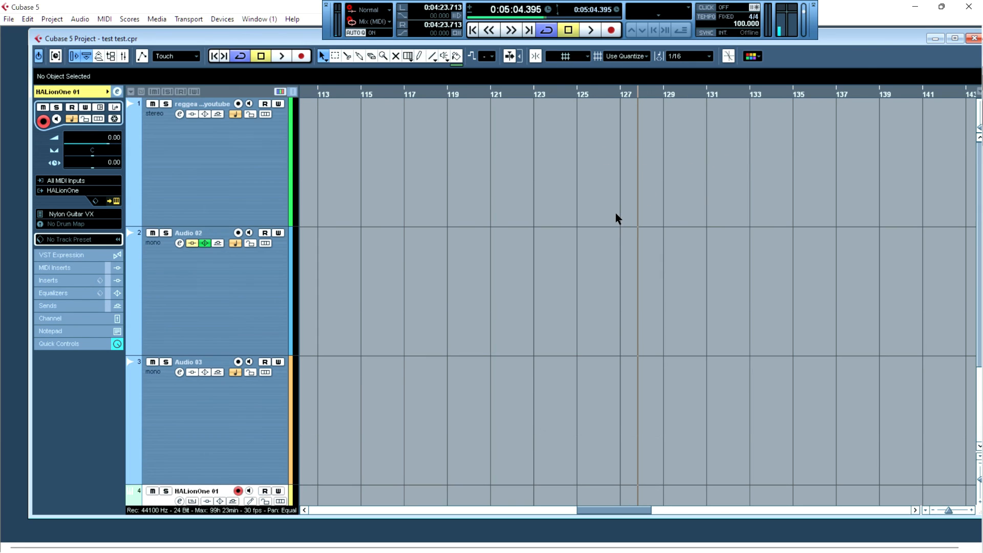
pyautogui.scroll(-3, 615, 216)
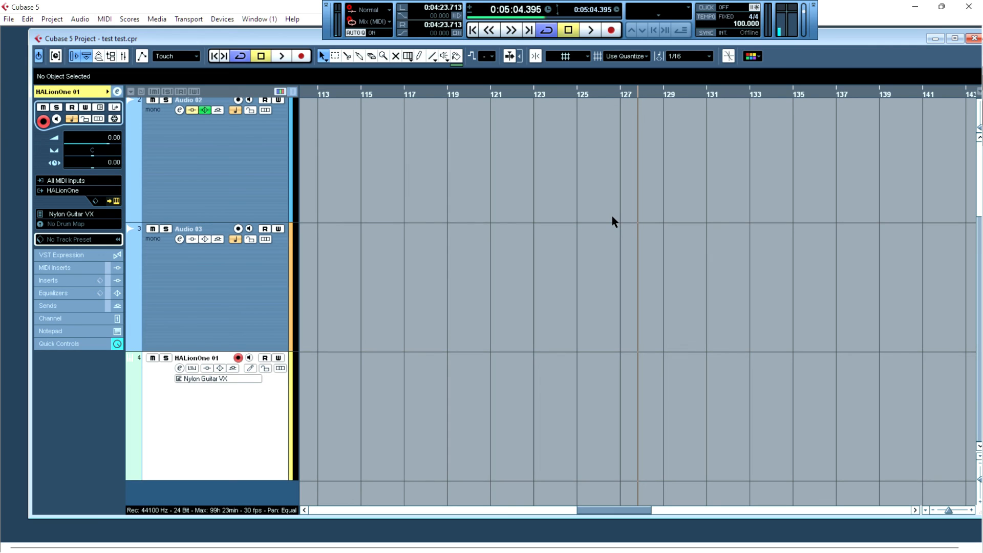
pyautogui.scroll(3, 609, 217)
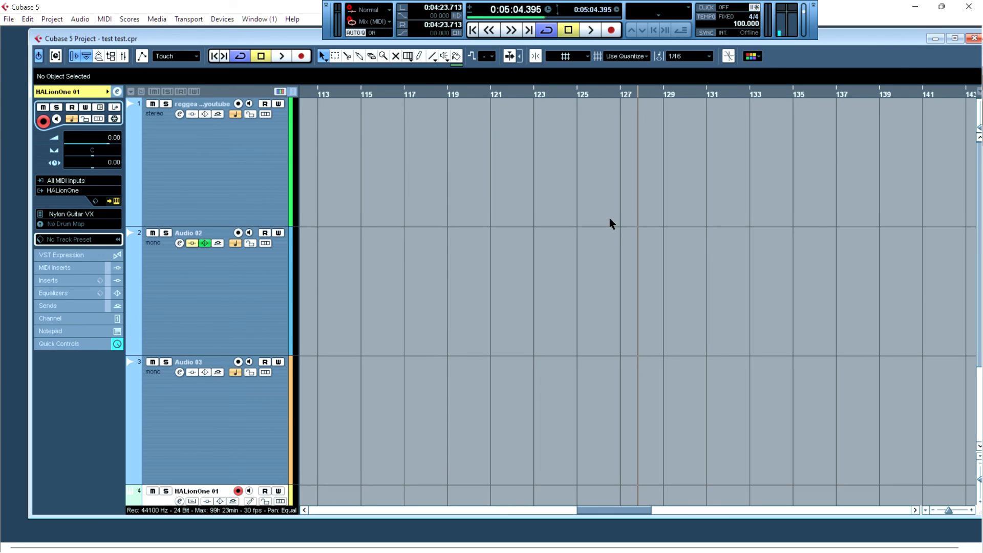